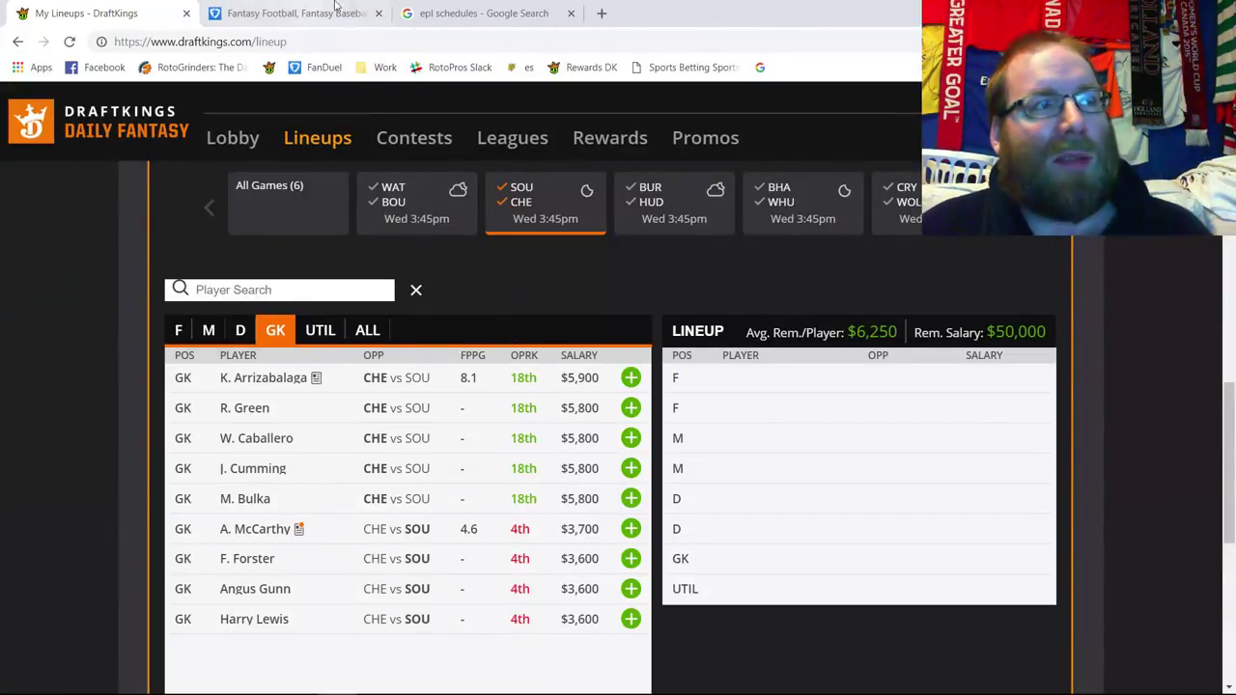
# Search Google for "southampton manager" in the tab showing the EPL schedule.
pyautogui.click(527, 13)
pyautogui.click(458, 43)
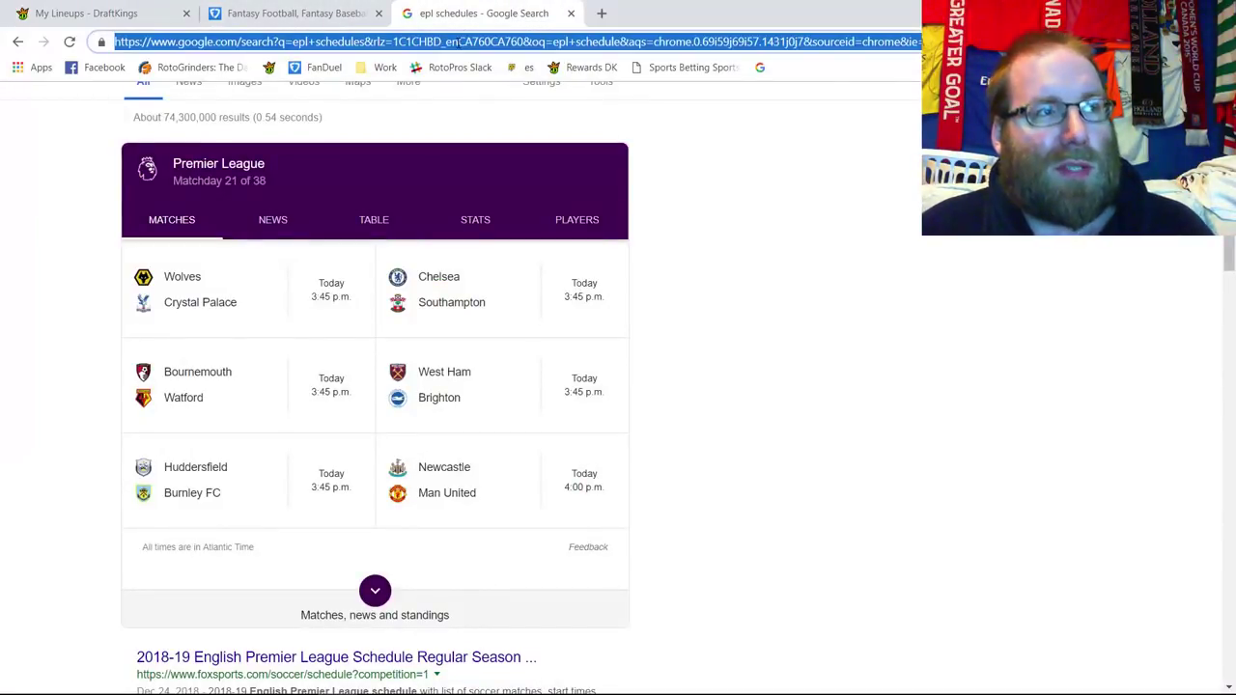
pyautogui.write('southamp')
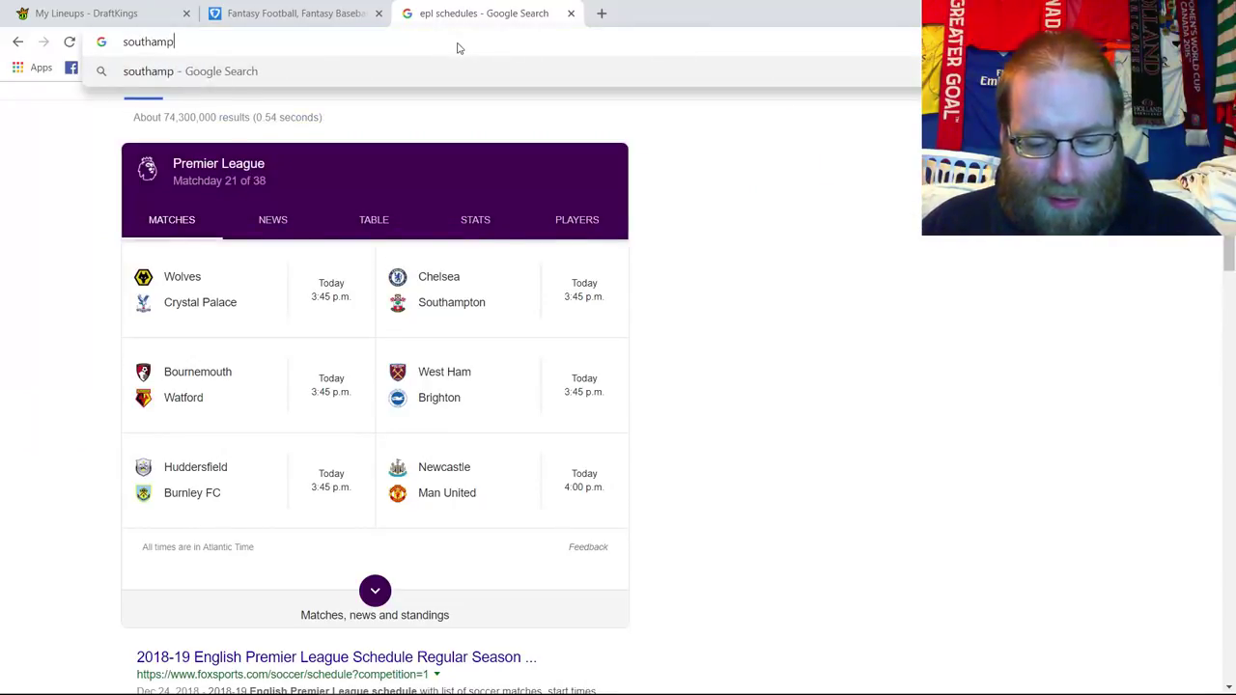
pyautogui.write('ton manager')
pyautogui.press('Return')
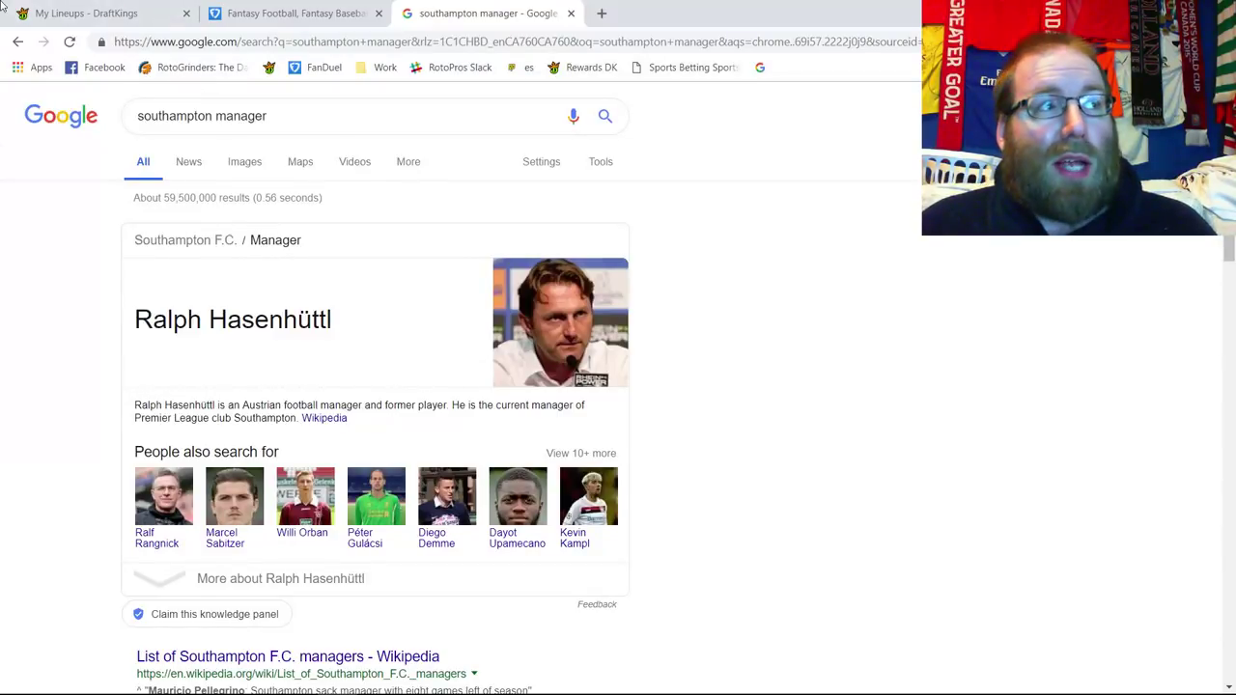
# Switch to the FanDuel lineup editor and list only the forwards in the WAT @ BOU game.
pyautogui.click(142, 16)
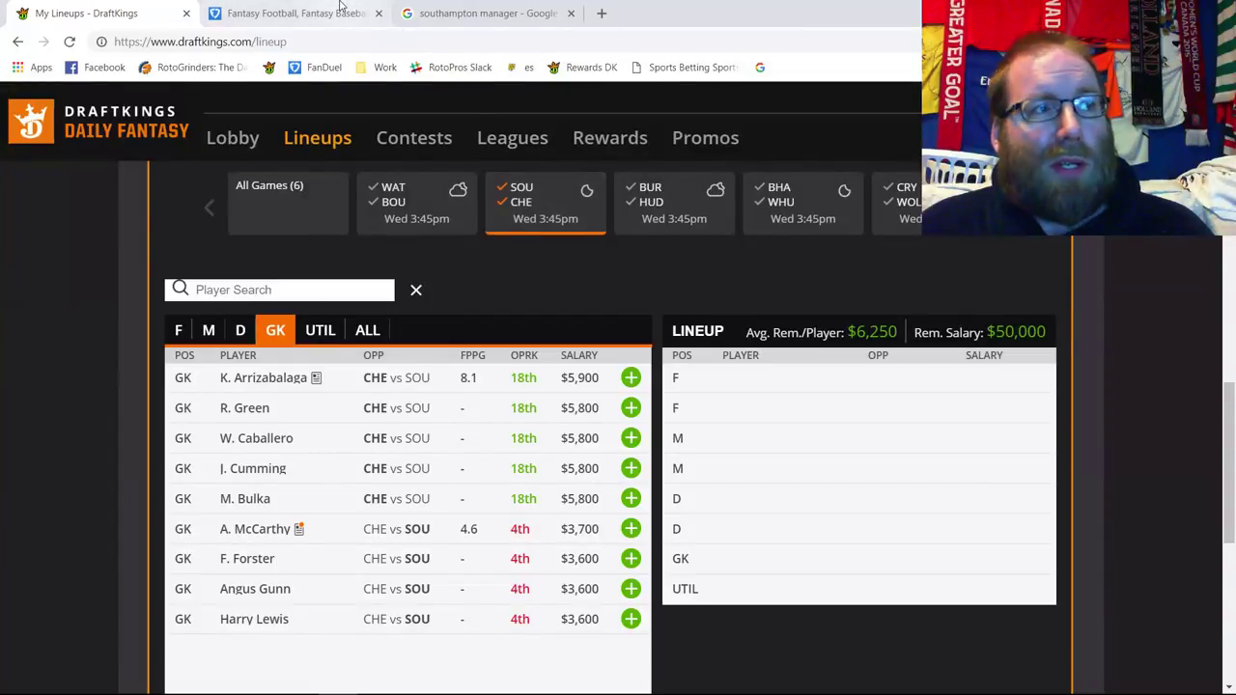
pyautogui.click(316, 21)
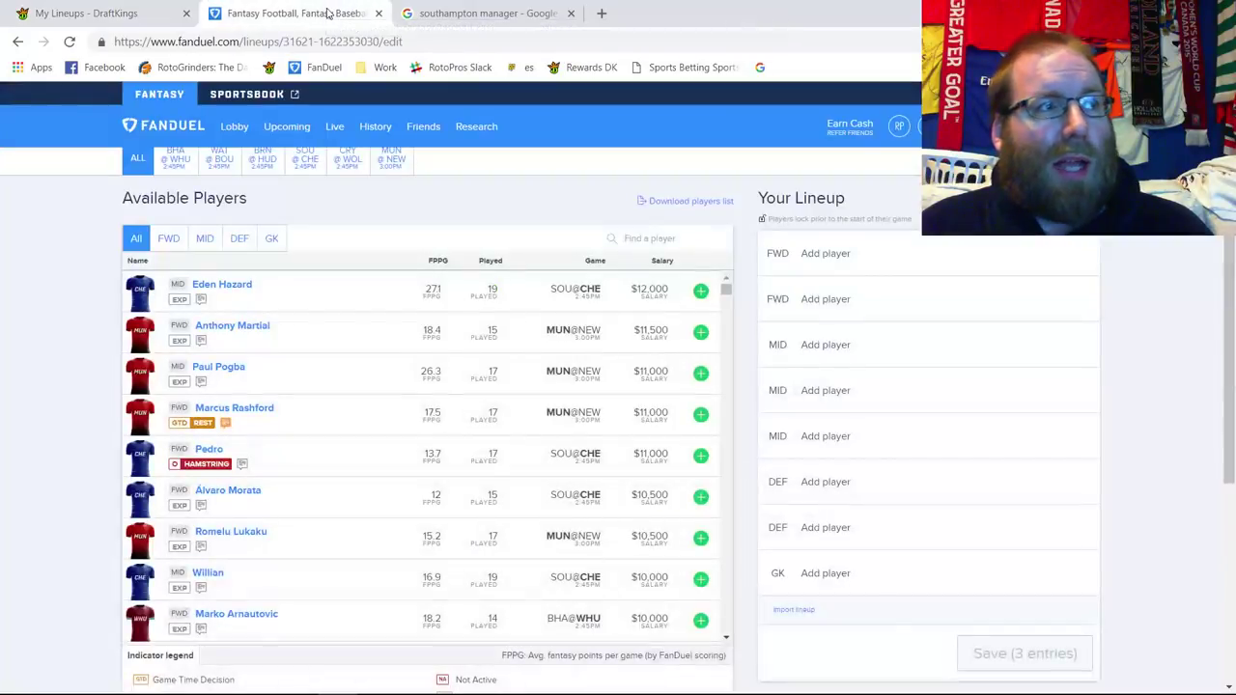
pyautogui.click(175, 160)
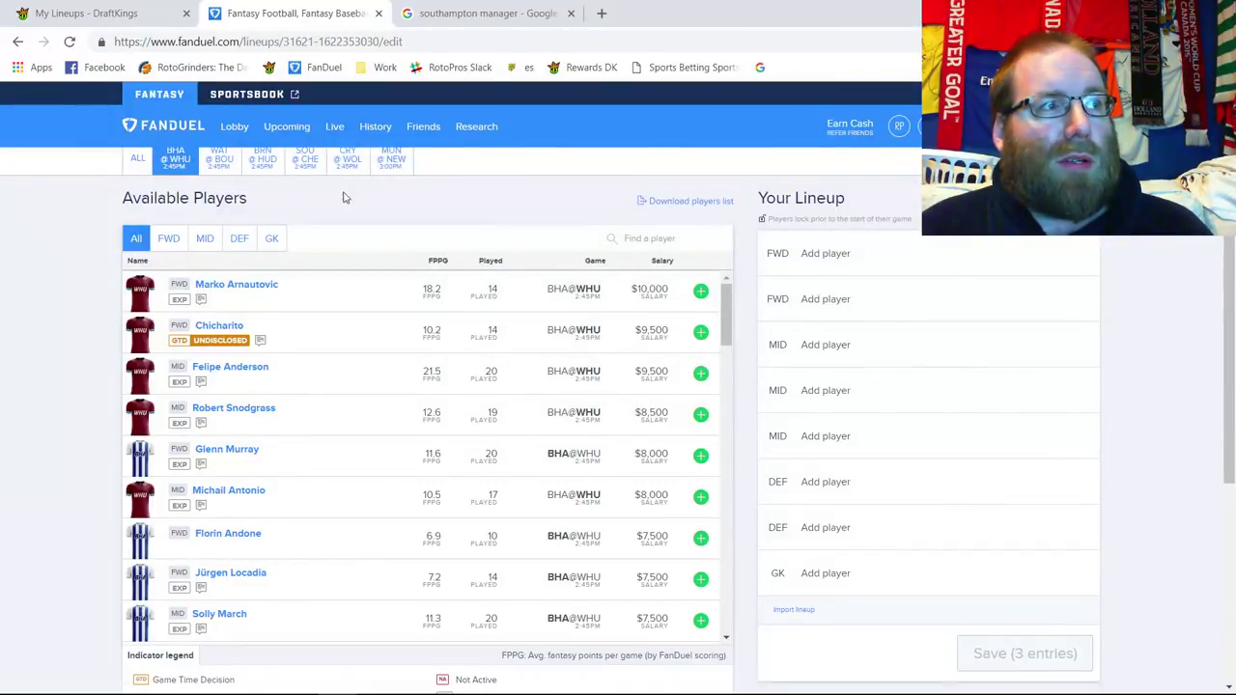
pyautogui.click(220, 160)
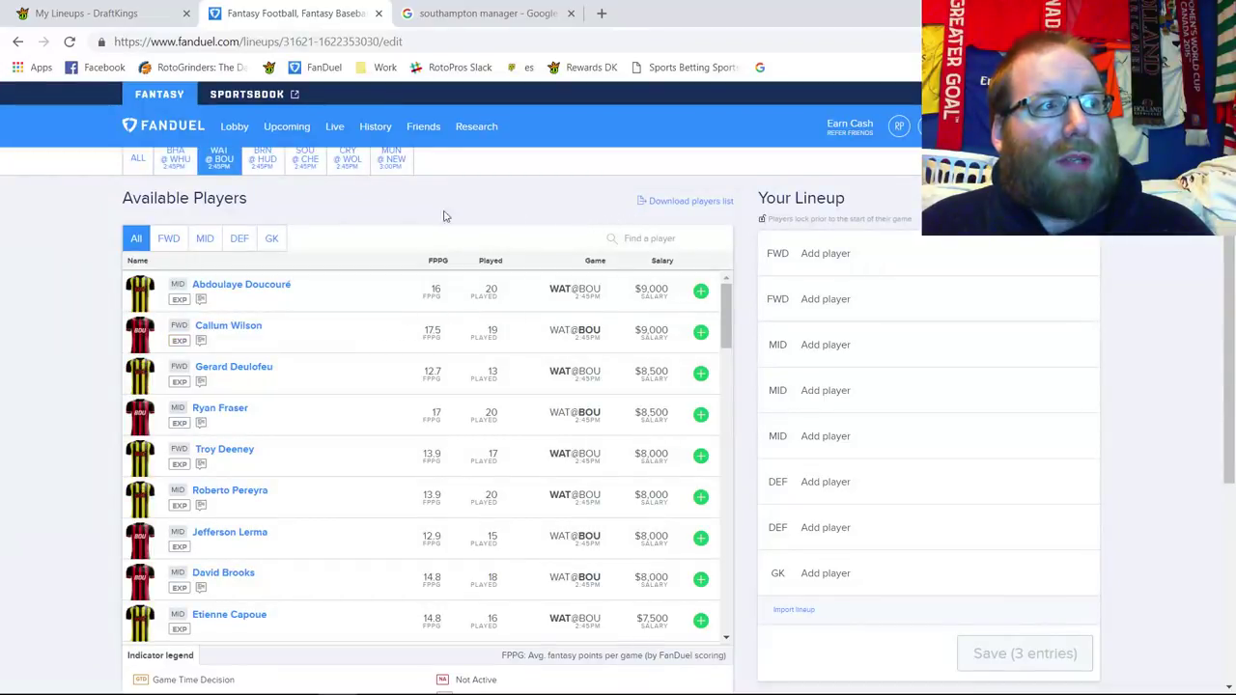
pyautogui.click(167, 240)
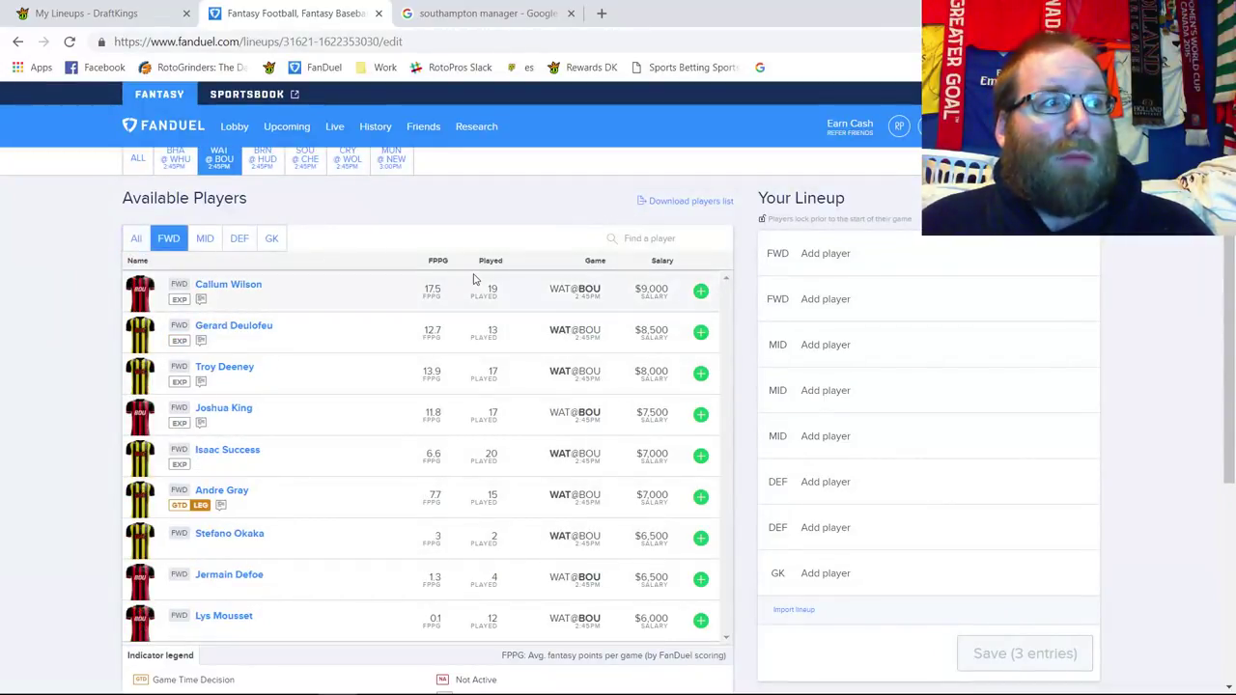
# Try Callum Wilson in the first forward slot from the all-games forwards list, and take him out of the lineup again.
pyautogui.click(138, 160)
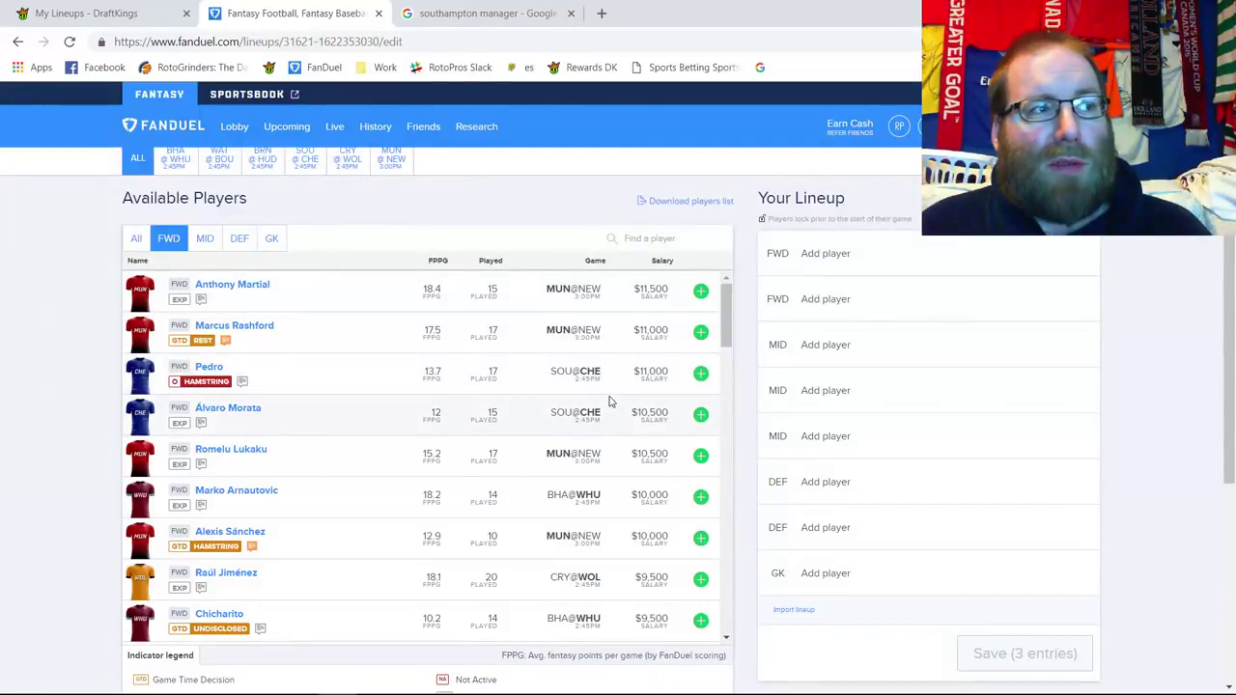
pyautogui.scroll(-2, 609, 400)
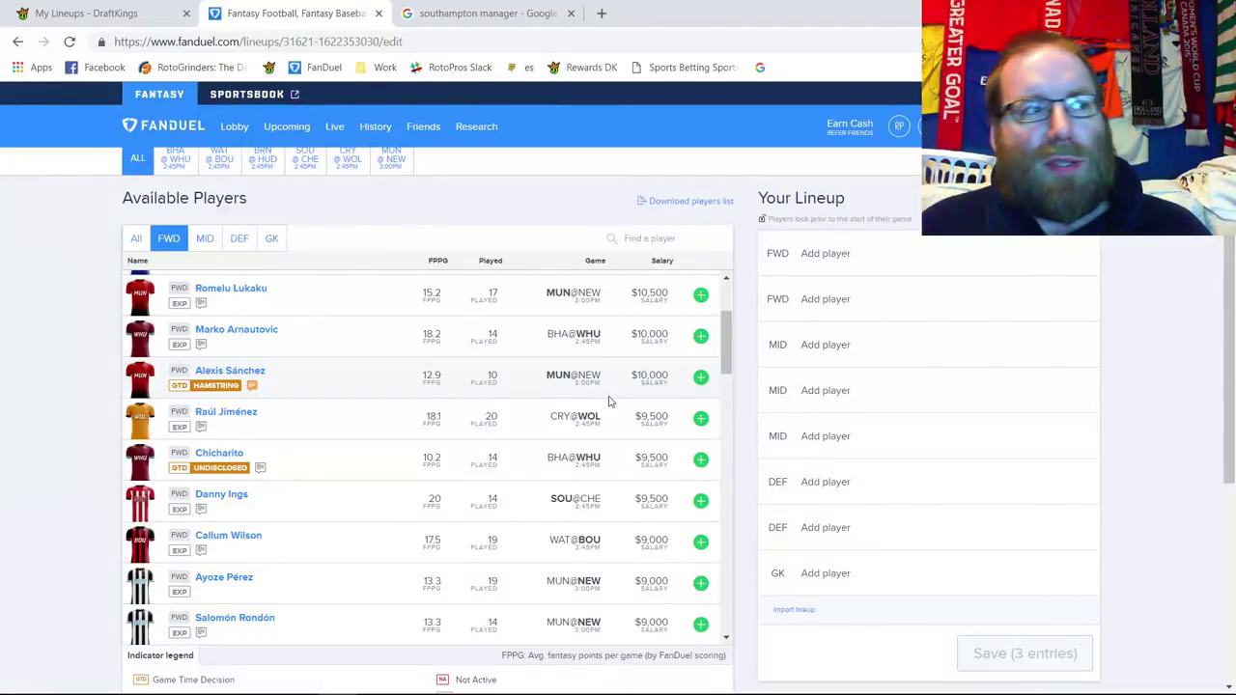
pyautogui.scroll(-1, 596, 401)
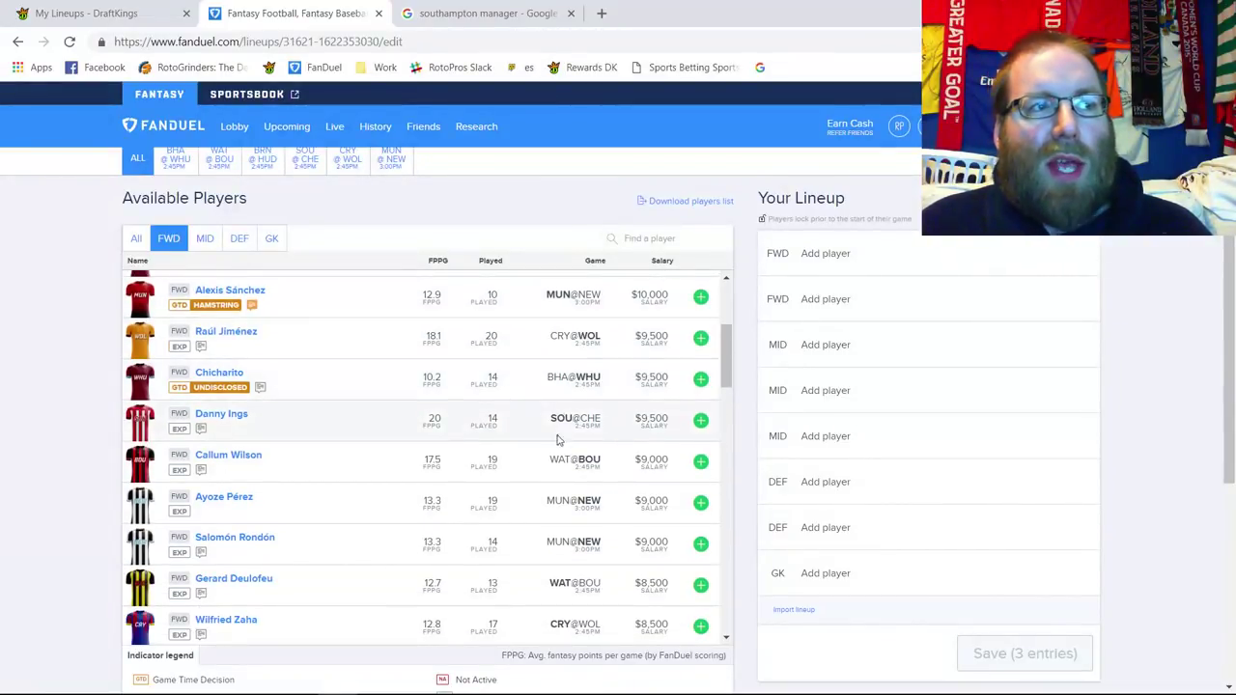
pyautogui.click(701, 462)
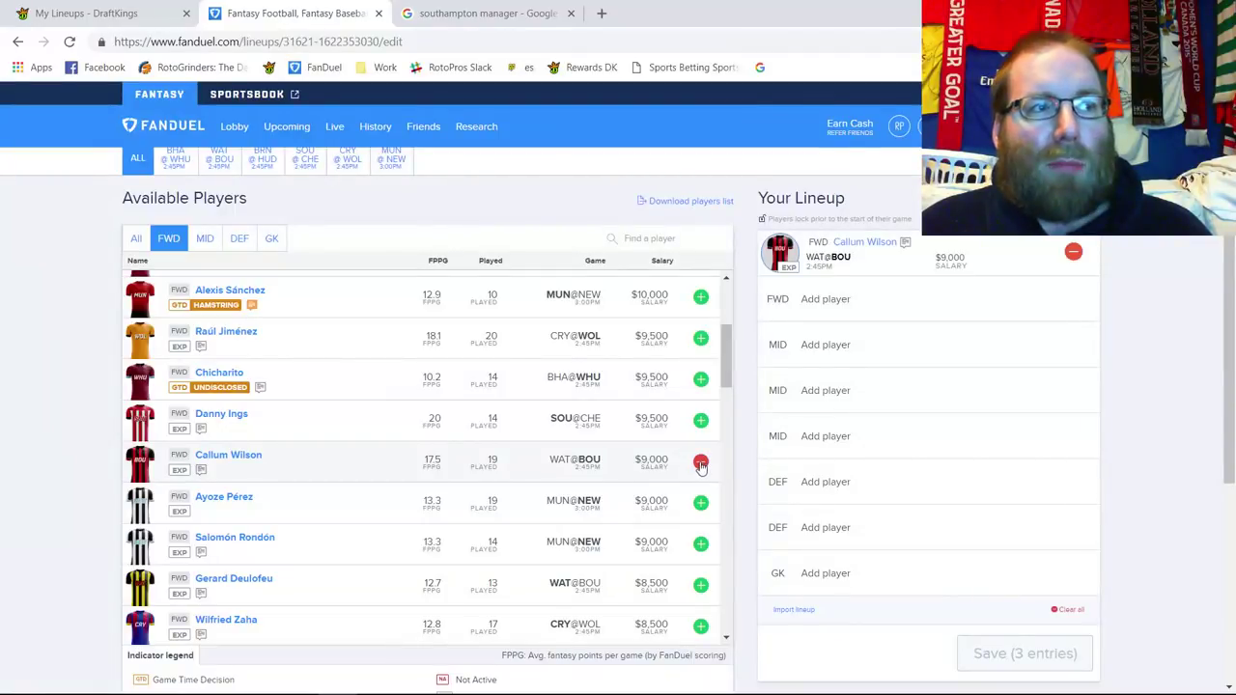
pyautogui.click(1073, 251)
# Browse the forwards from all games, try Raúl Jiménez and Callum Wilson in the two forward slots, and remove both from the lineup.
pyautogui.scroll(-4, 587, 391)
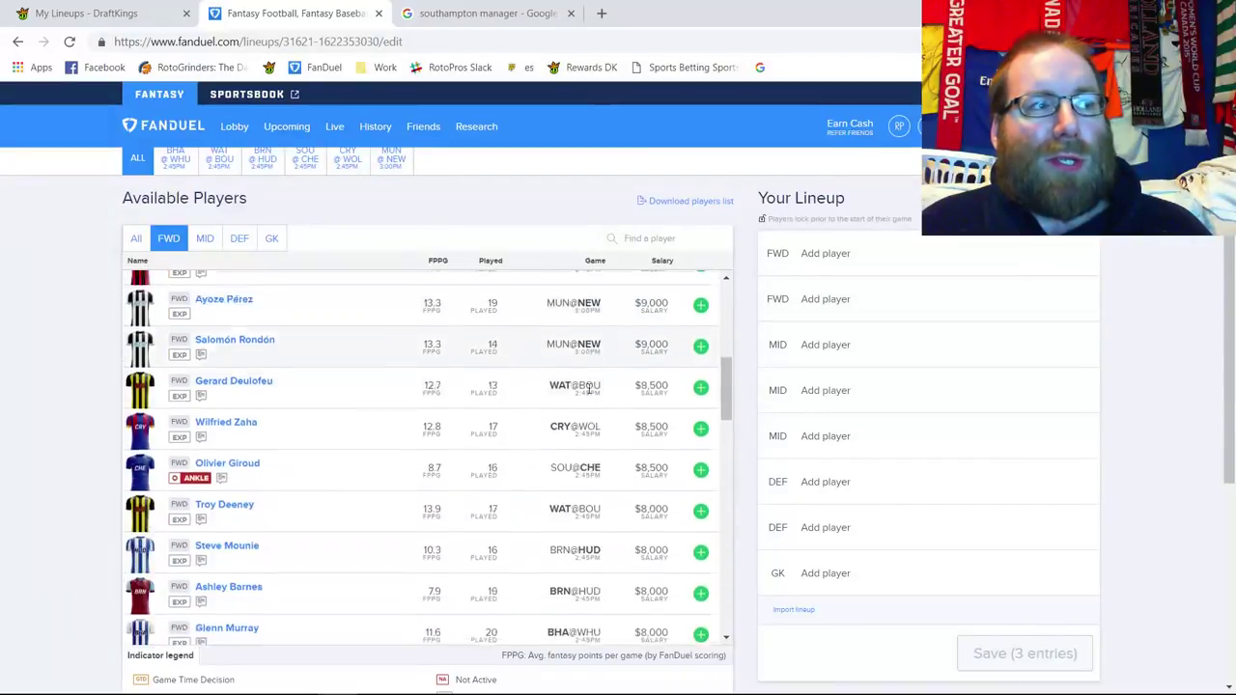
pyautogui.scroll(-4, 587, 388)
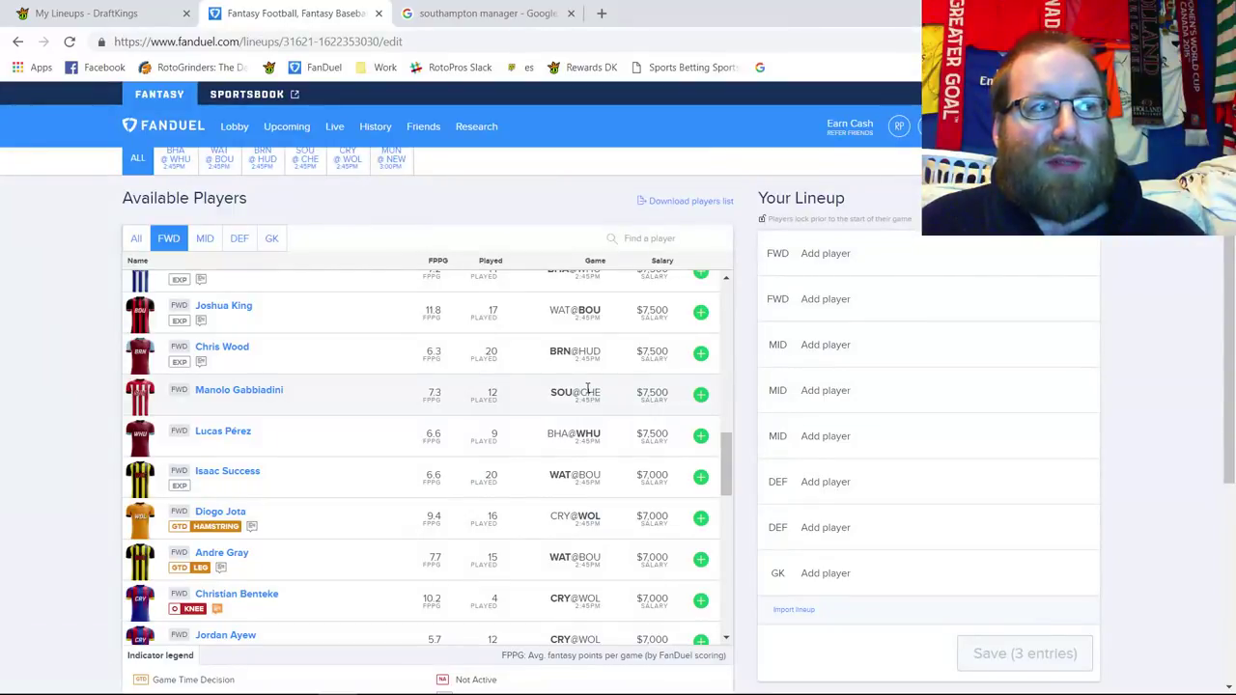
pyautogui.scroll(2, 586, 386)
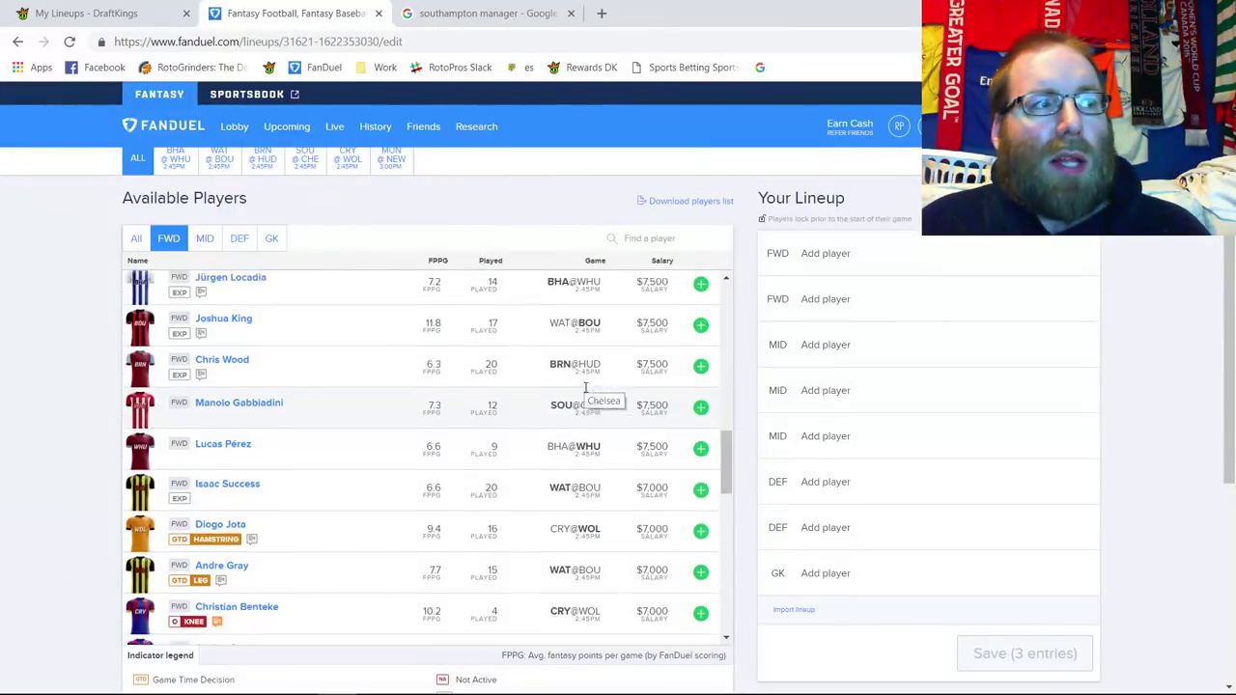
pyautogui.scroll(1, 603, 367)
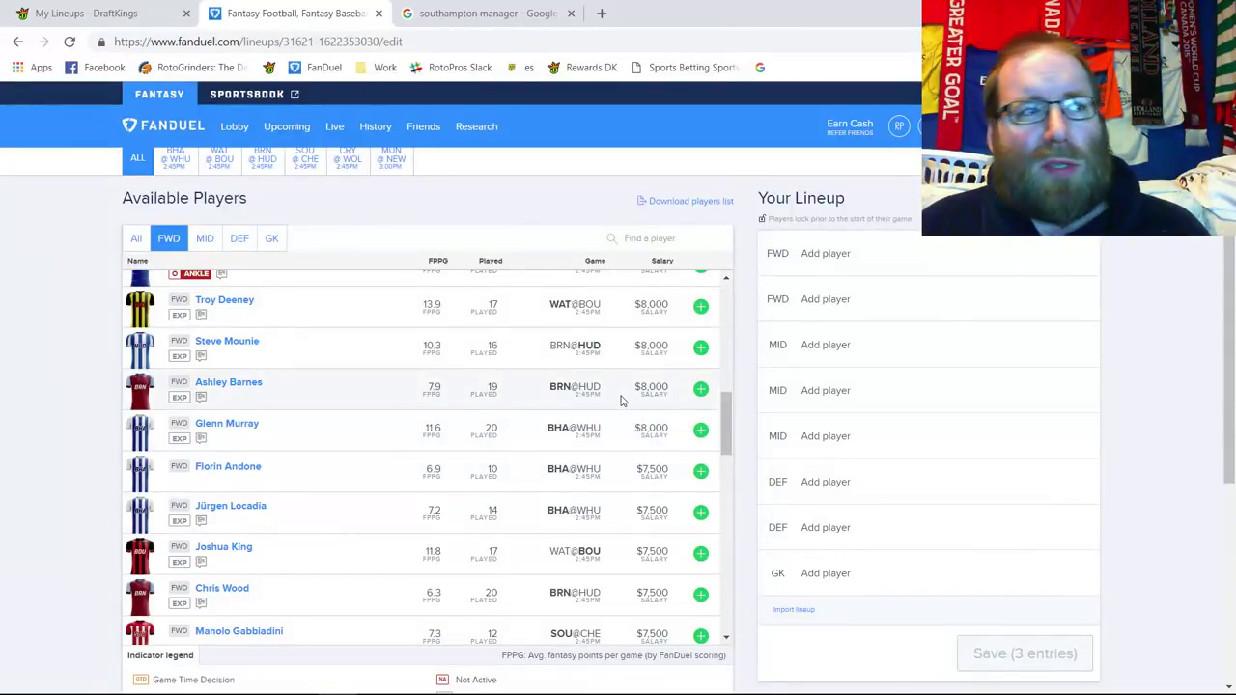
pyautogui.scroll(5, 628, 408)
pyautogui.scroll(2, 620, 400)
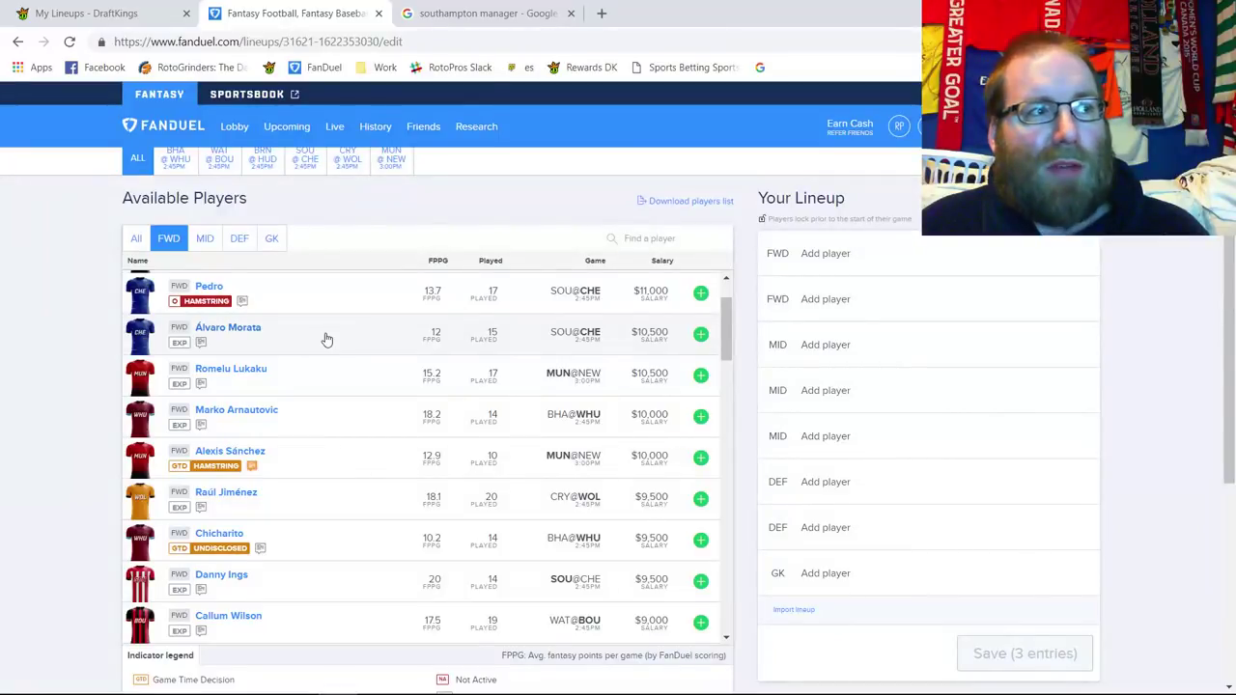
pyautogui.scroll(-1, 327, 339)
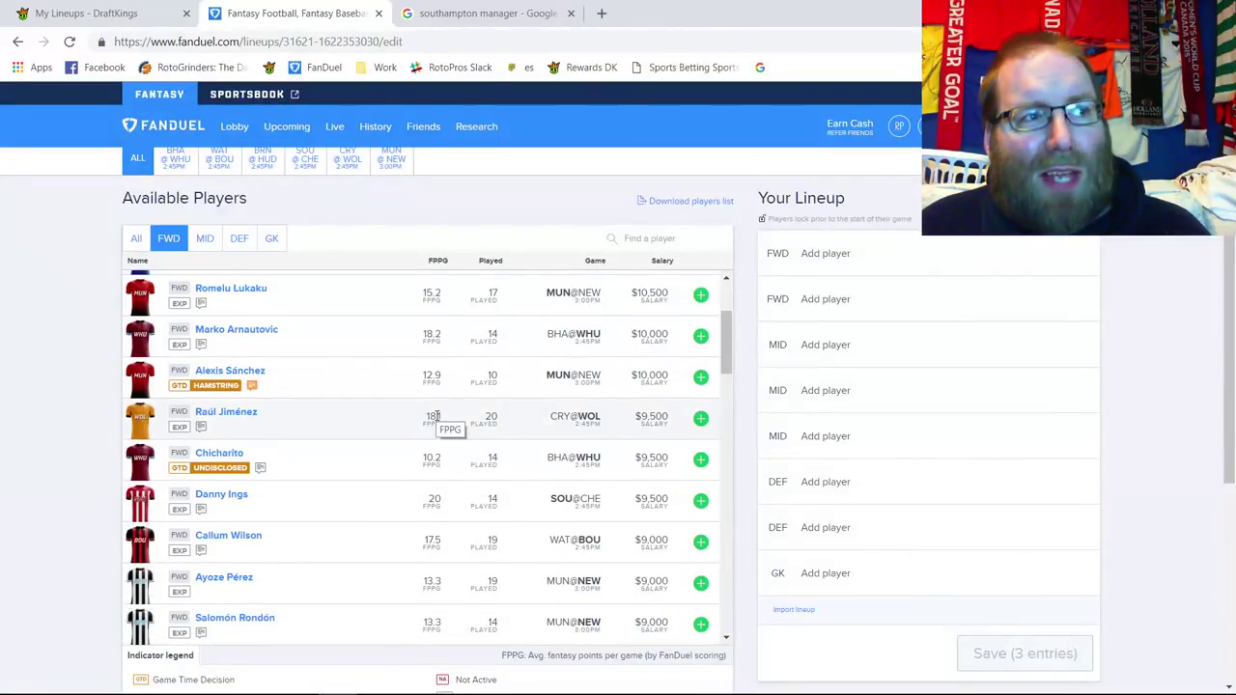
pyautogui.click(700, 418)
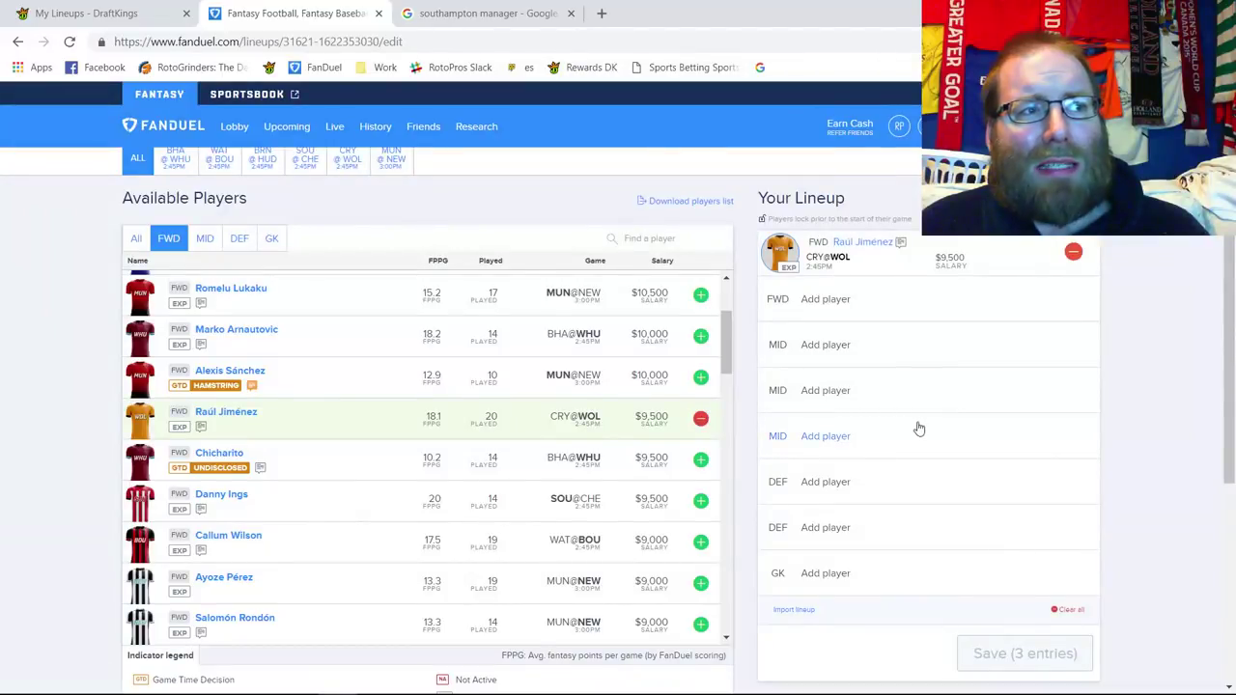
pyautogui.click(700, 541)
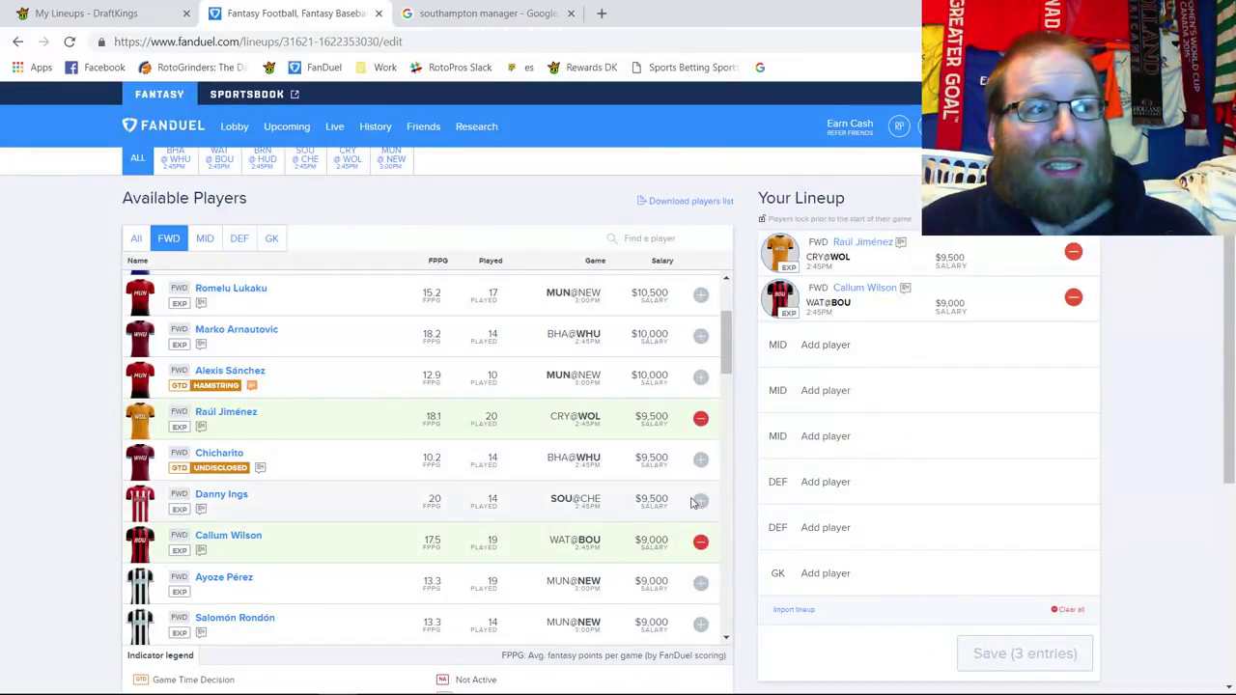
pyautogui.scroll(2, 676, 494)
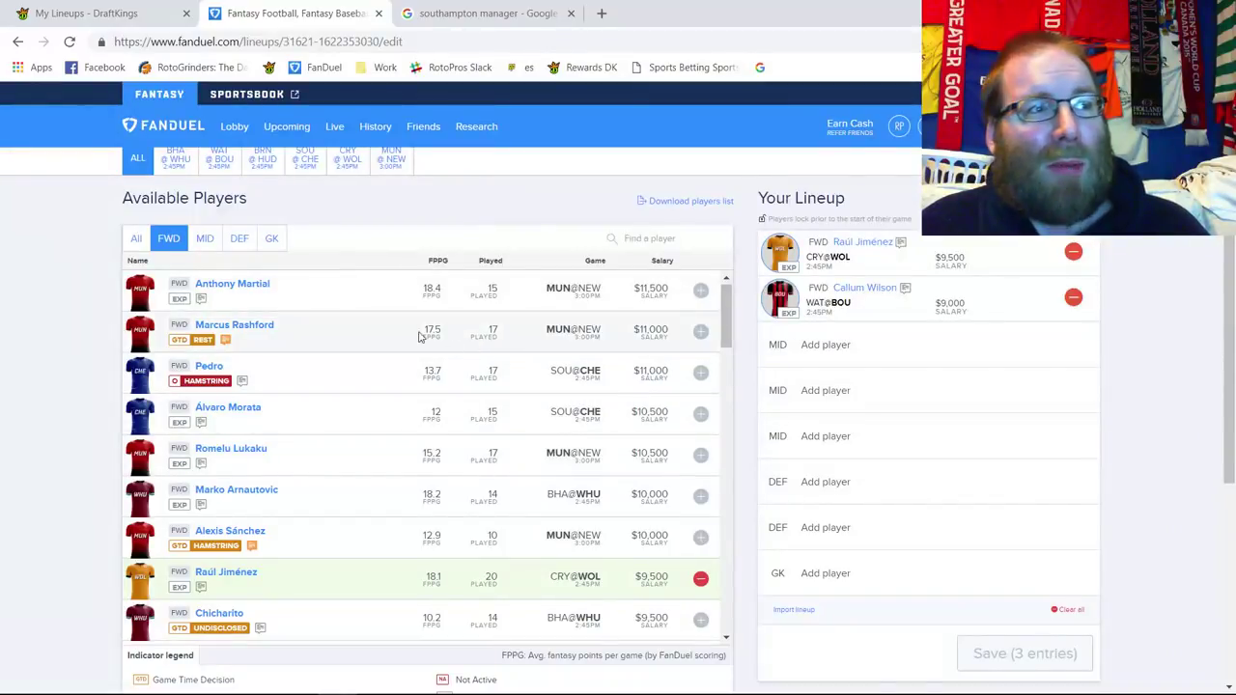
pyautogui.click(1072, 253)
pyautogui.click(1073, 297)
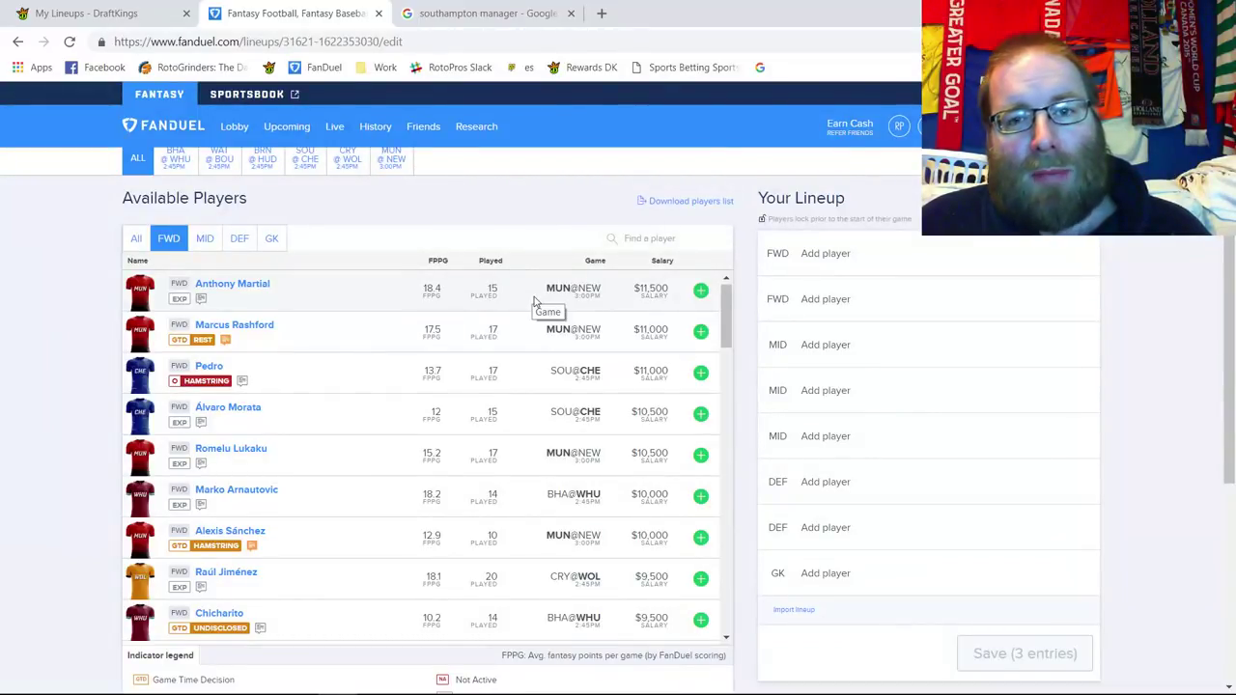
# Try Callum Wilson and Gerard Deulofeu one at a time as a forward from the WAT @ BOU list, removing each again.
pyautogui.click(177, 159)
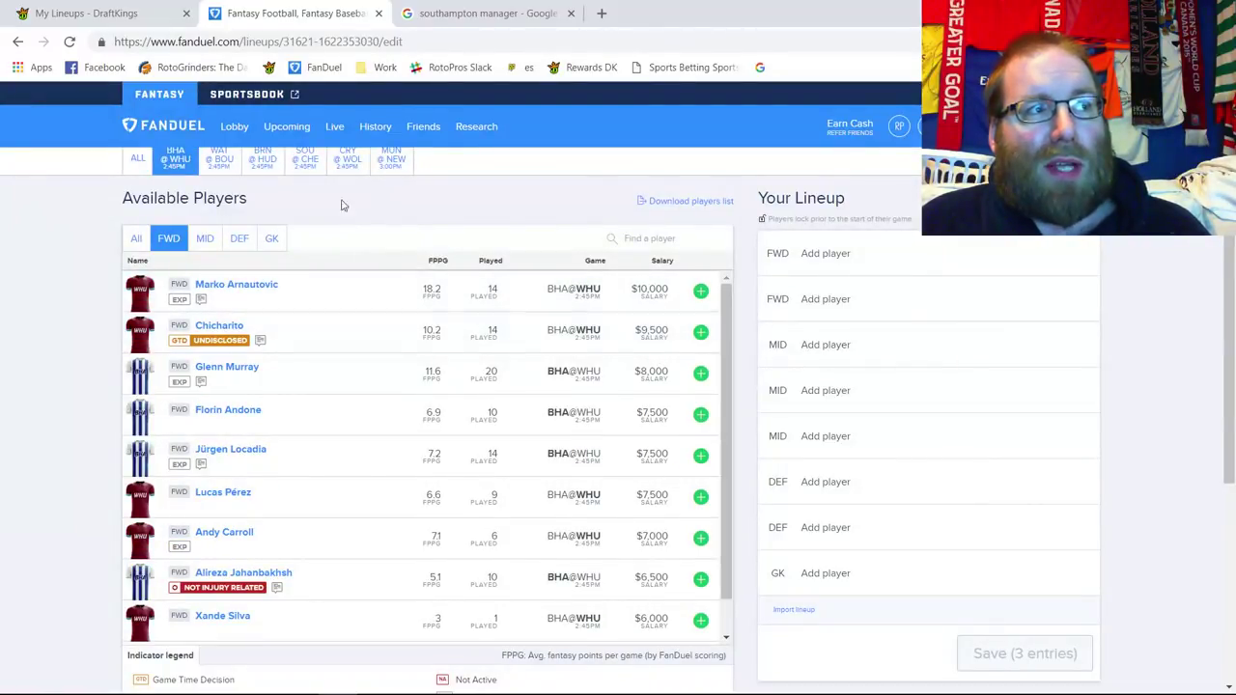
pyautogui.click(219, 162)
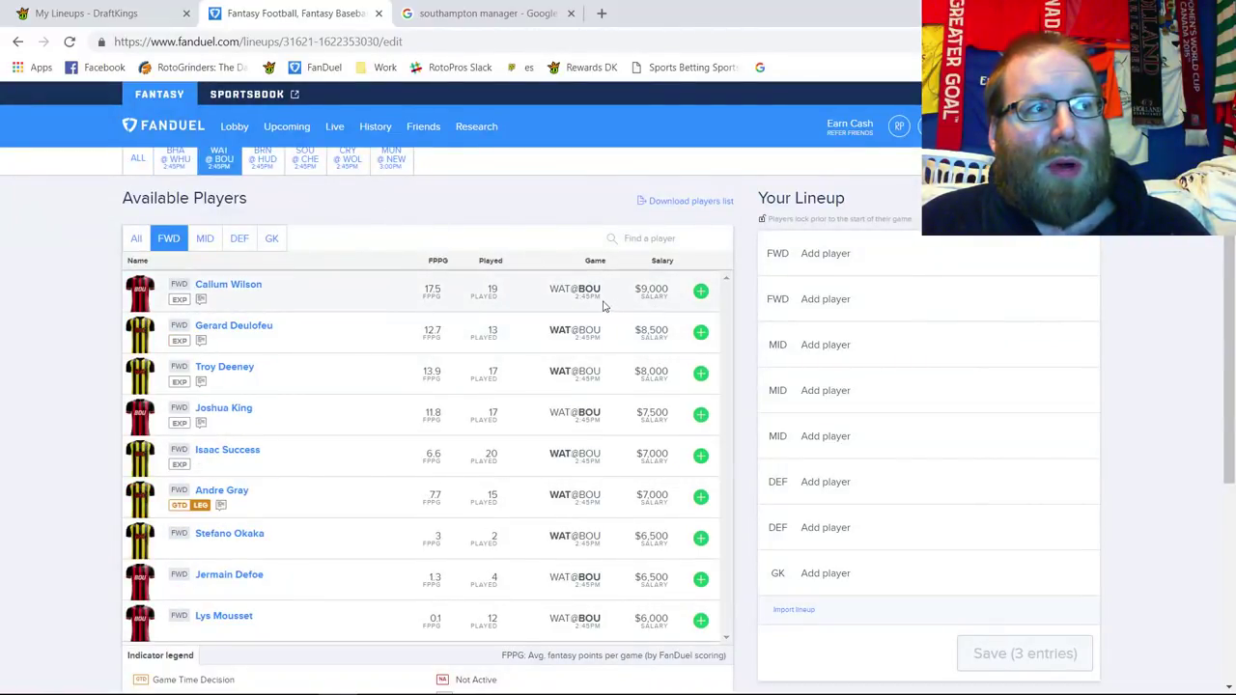
pyautogui.click(701, 289)
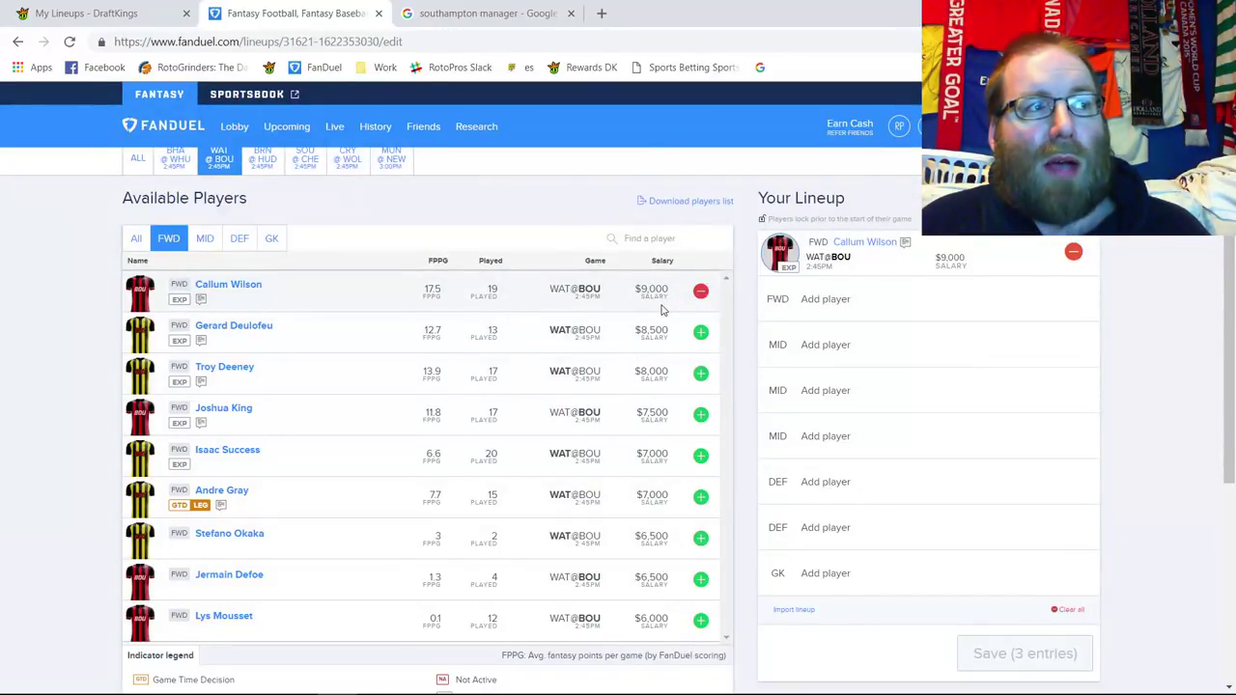
pyautogui.click(1075, 255)
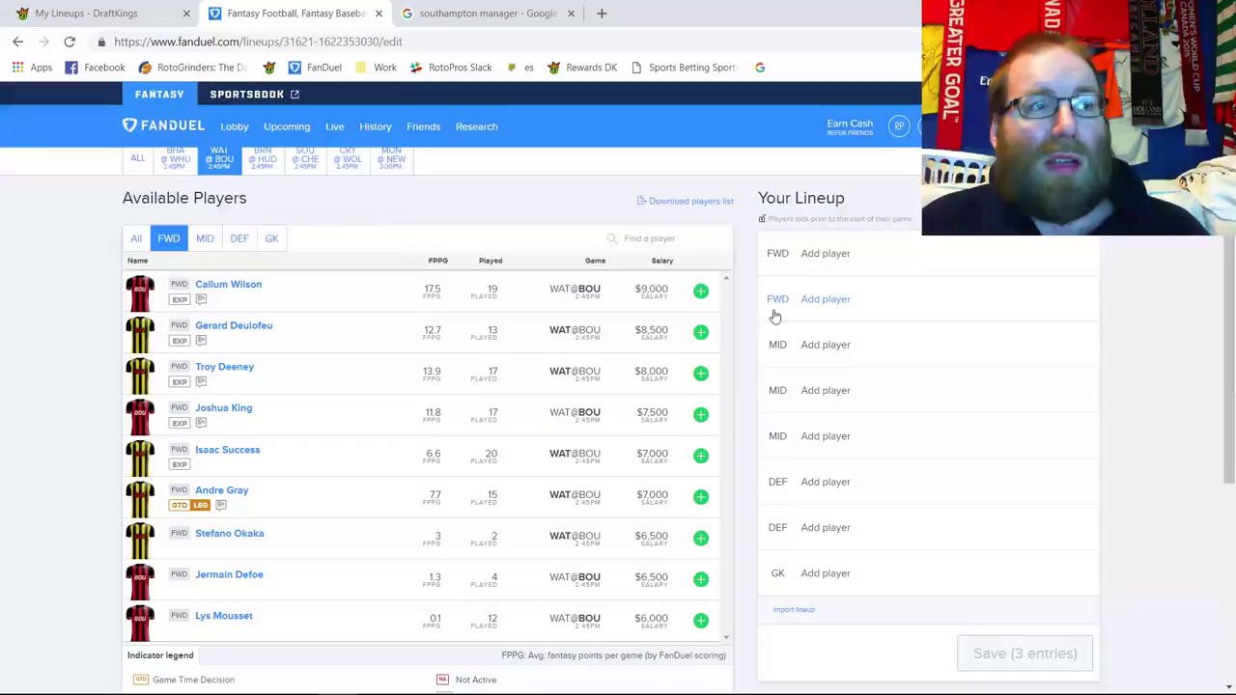
pyautogui.click(701, 331)
pyautogui.click(1077, 254)
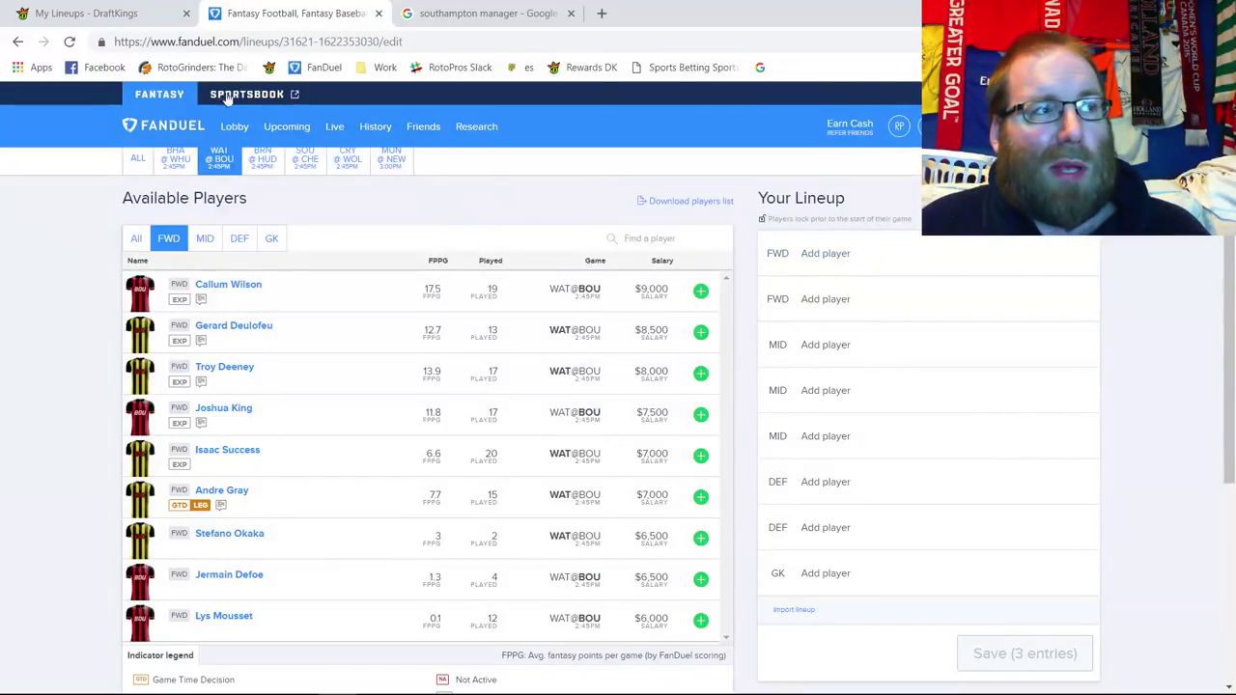
# Switch to the DraftKings lineup page and examine goalkeeper K. Arrizabalaga's salary and goals allowed in his 10-game log.
pyautogui.click(96, 14)
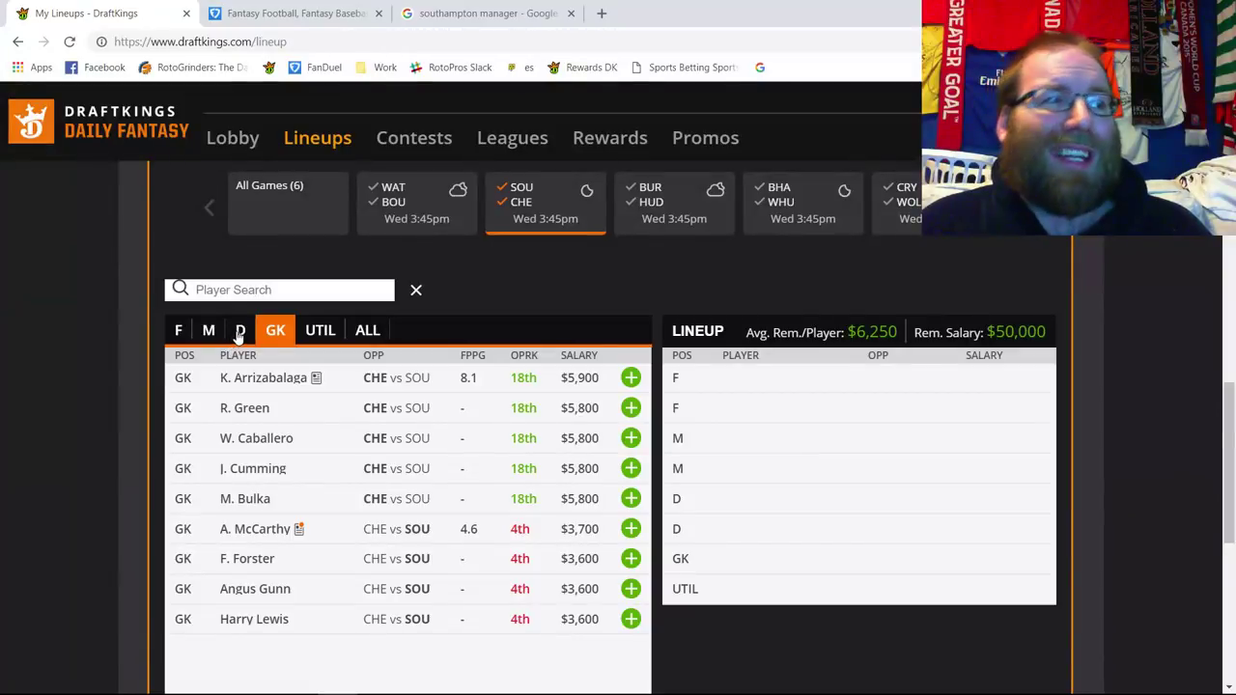
pyautogui.click(290, 378)
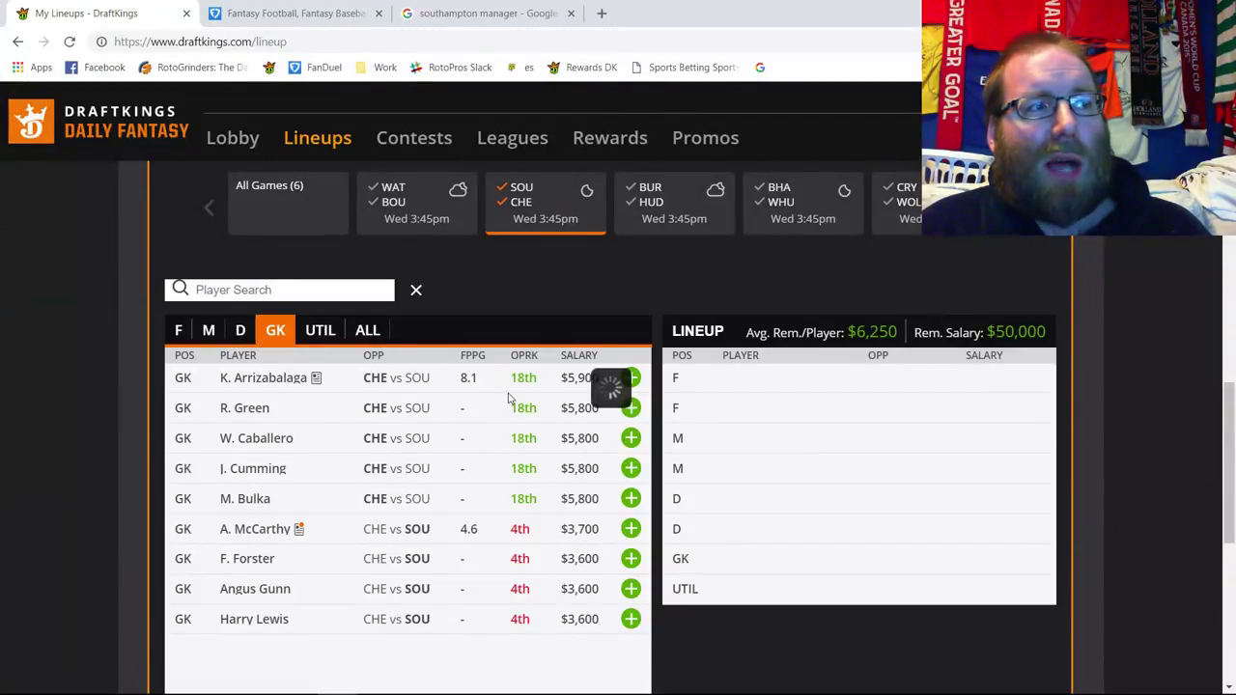
pyautogui.click(502, 262)
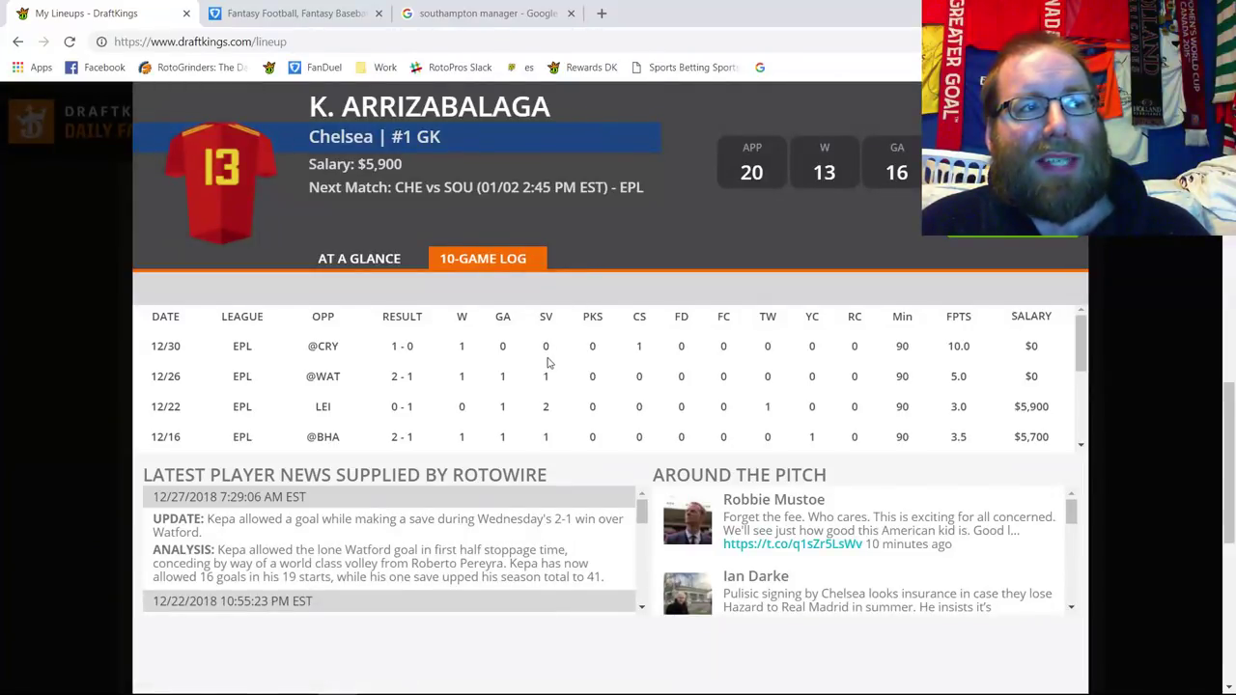
pyautogui.doubleClick(503, 388)
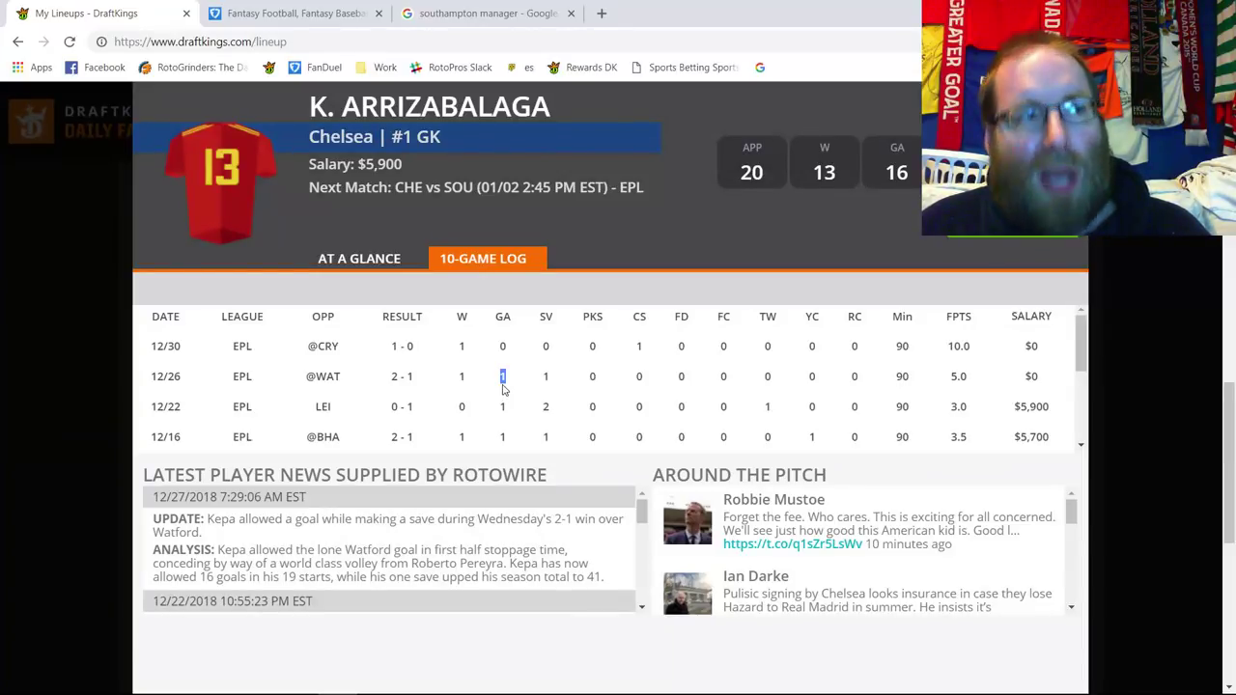
pyautogui.doubleClick(386, 166)
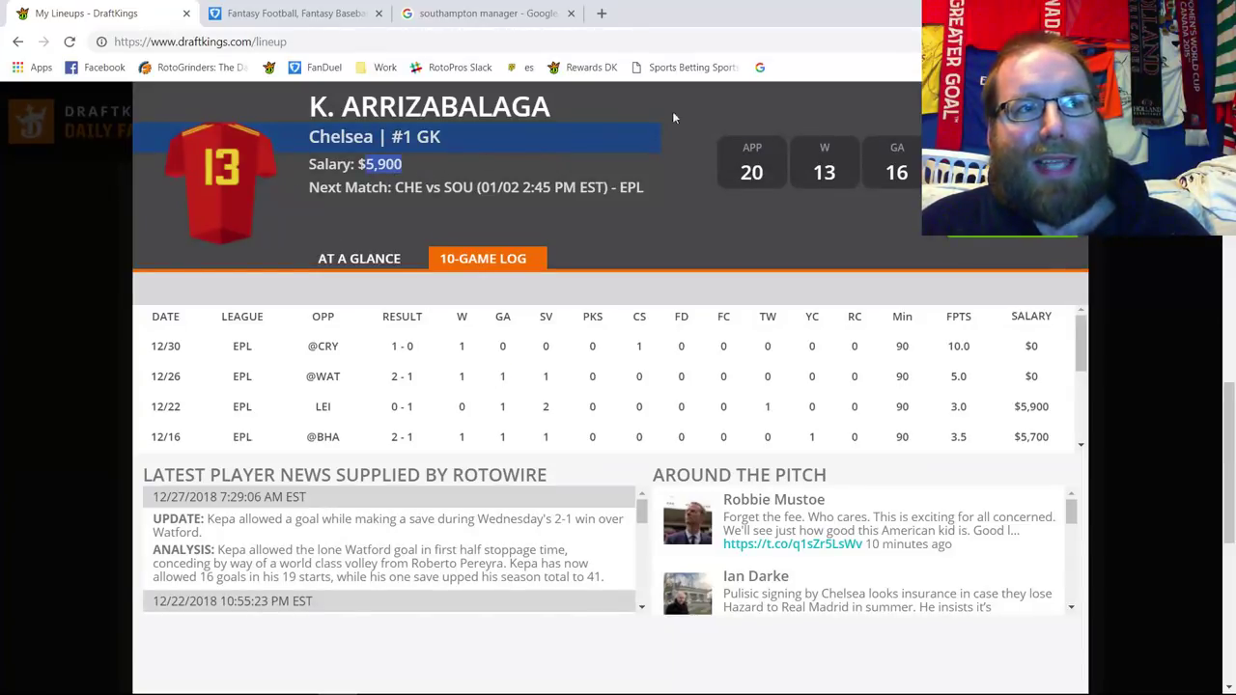
pyautogui.press('Escape')
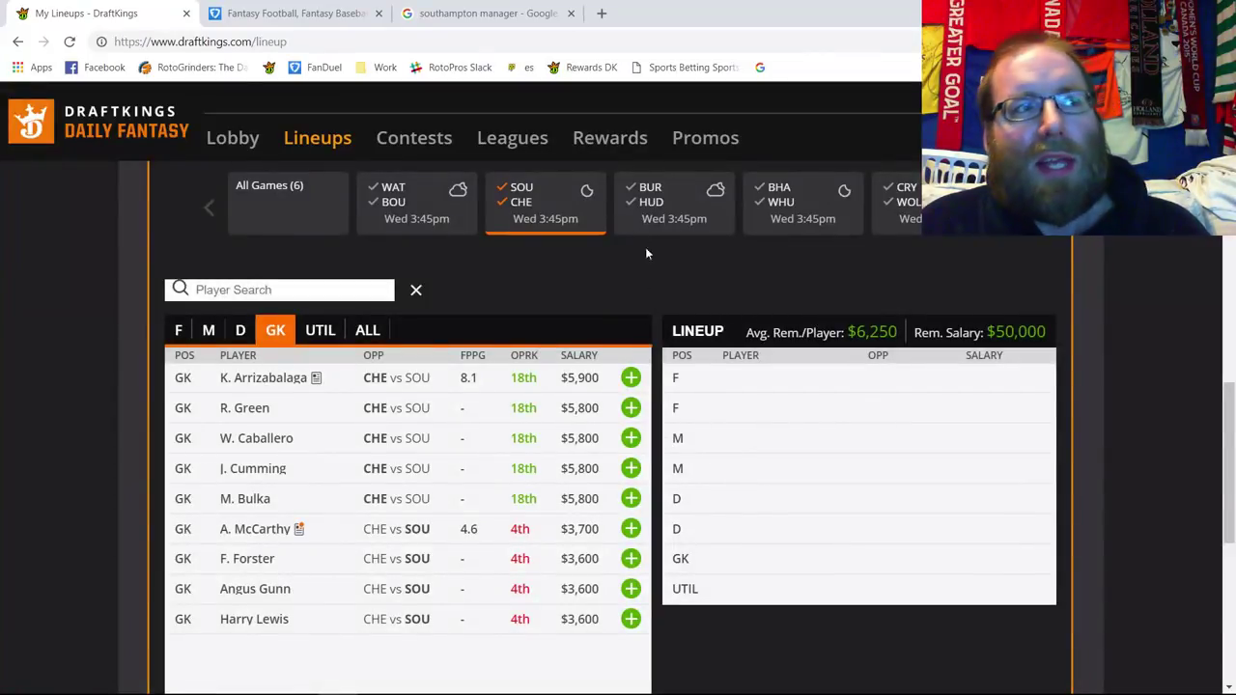
# Filter the goalkeeper list to Chelsea players only in the SOU vs CHE game.
pyautogui.click(528, 201)
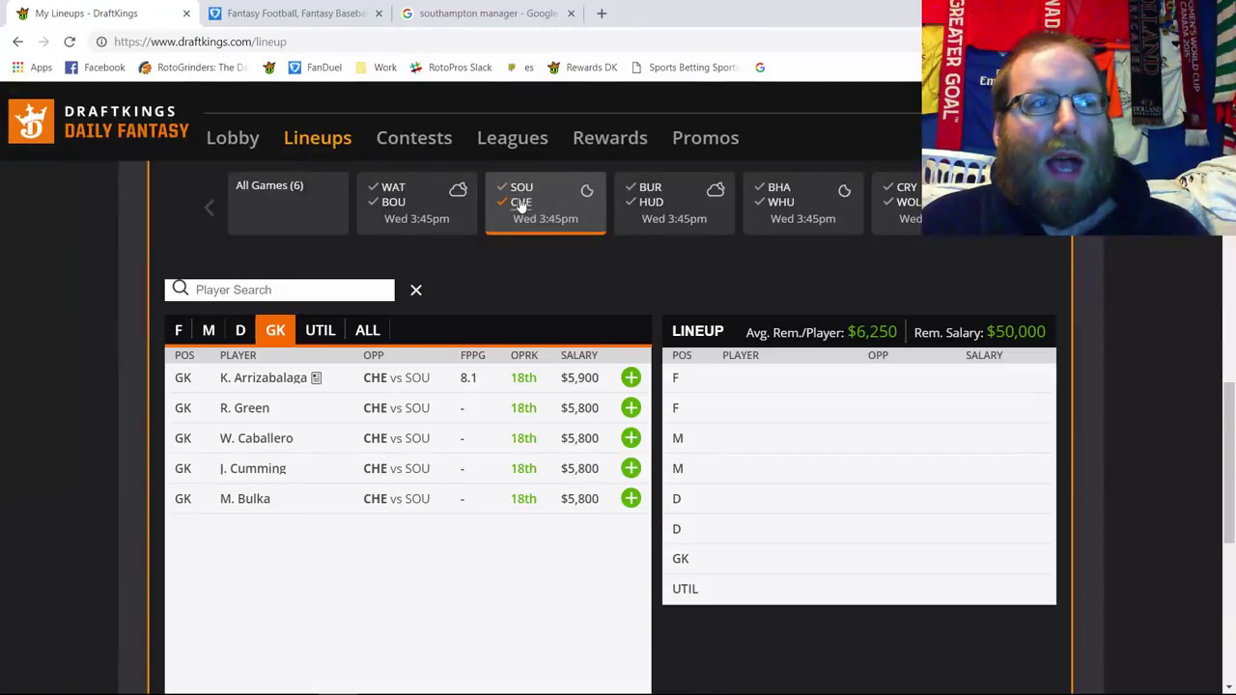
pyautogui.click(519, 204)
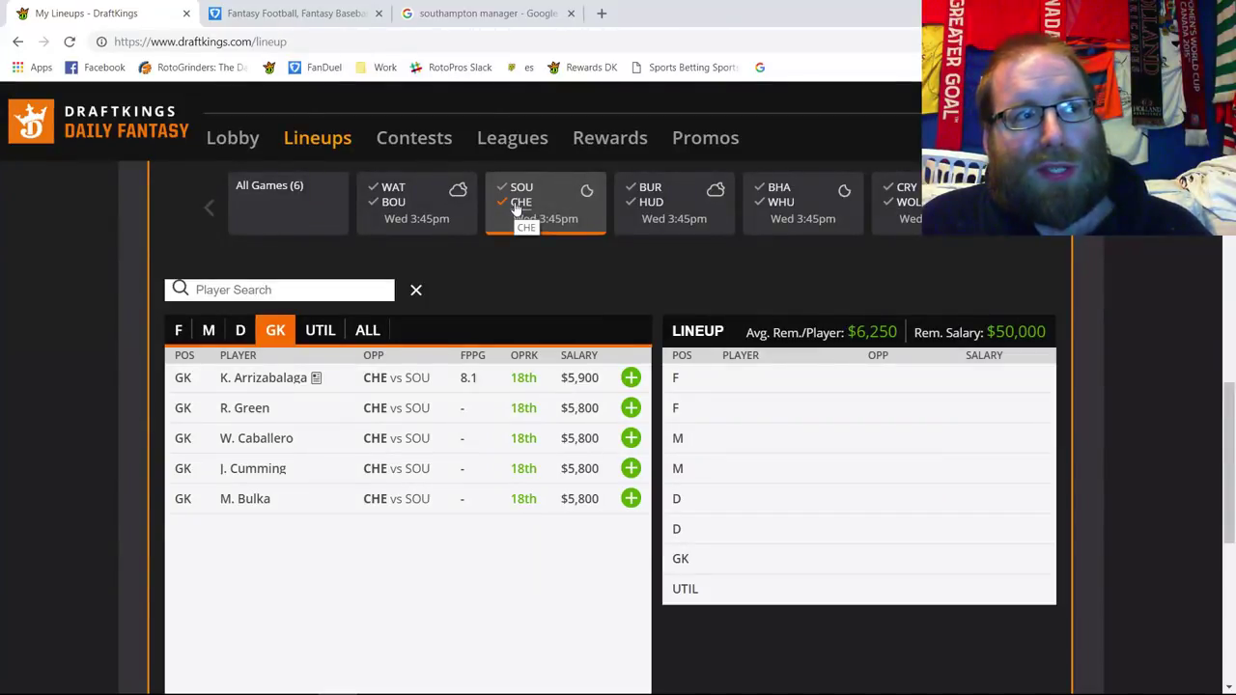
# Examine Chelsea defender Emerson's player card and 10-game log from the defender list.
pyautogui.click(241, 330)
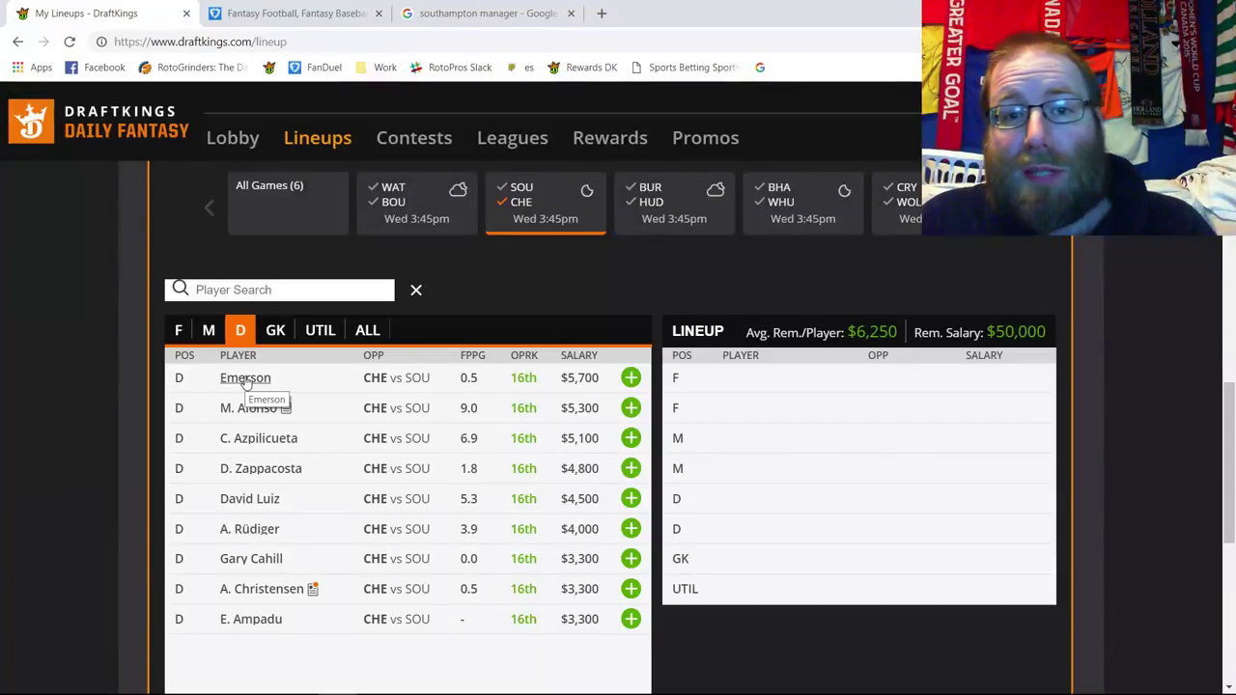
pyautogui.click(246, 379)
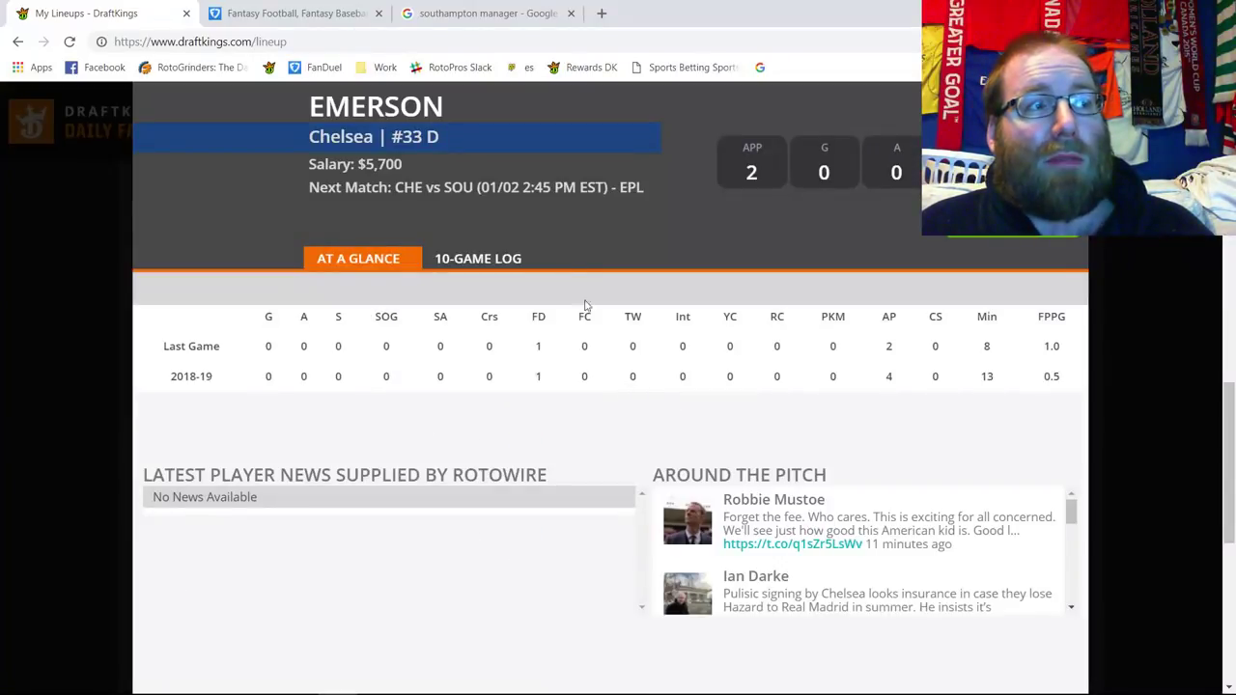
pyautogui.click(472, 259)
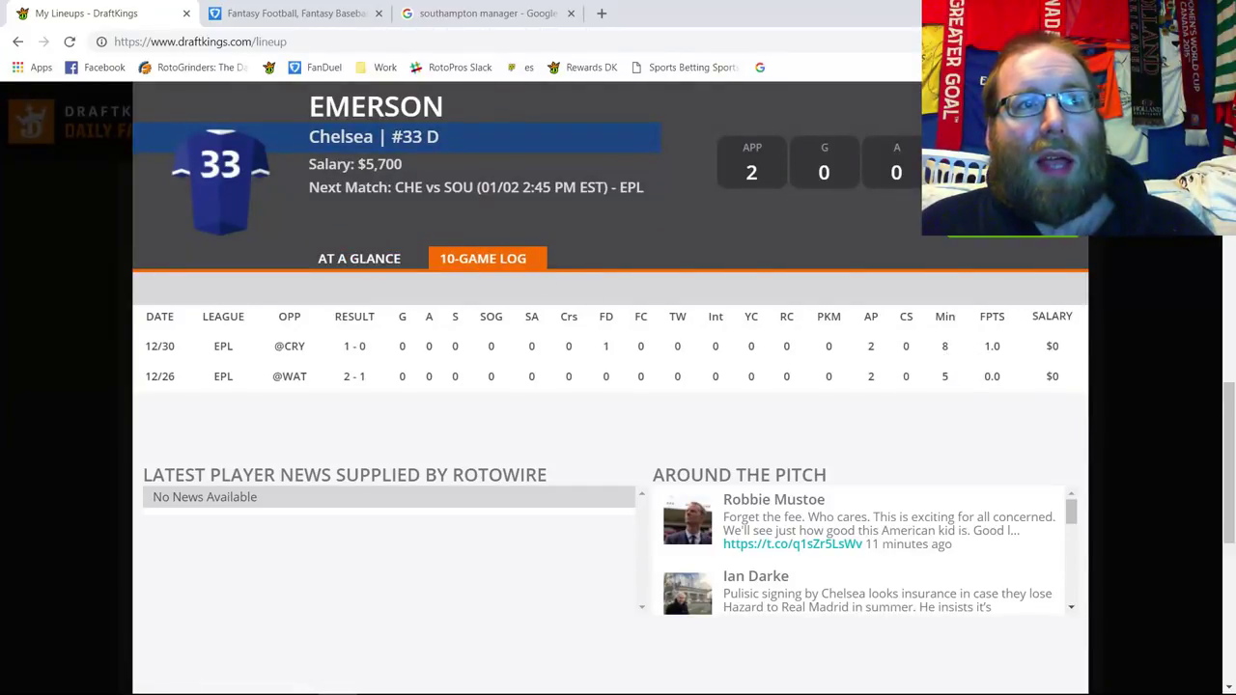
pyautogui.press('Escape')
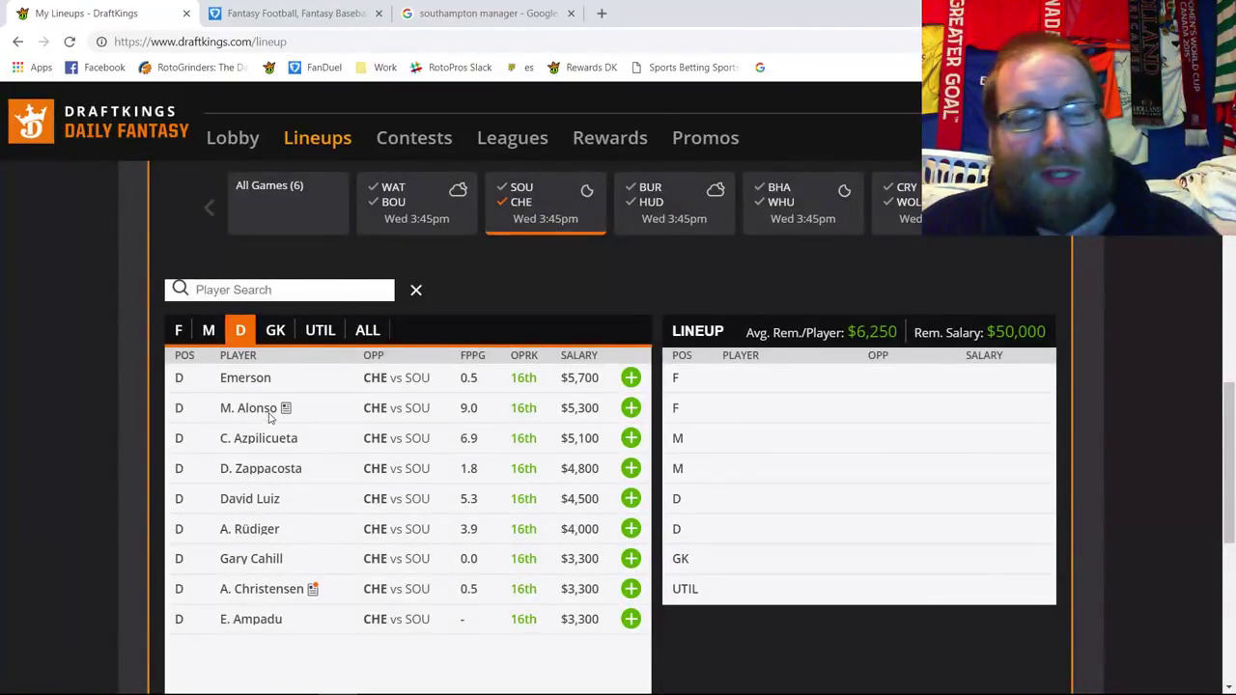
# Try Eden Hazard in a midfielder slot from the Chelsea midfielder list and remove him again.
pyautogui.click(209, 330)
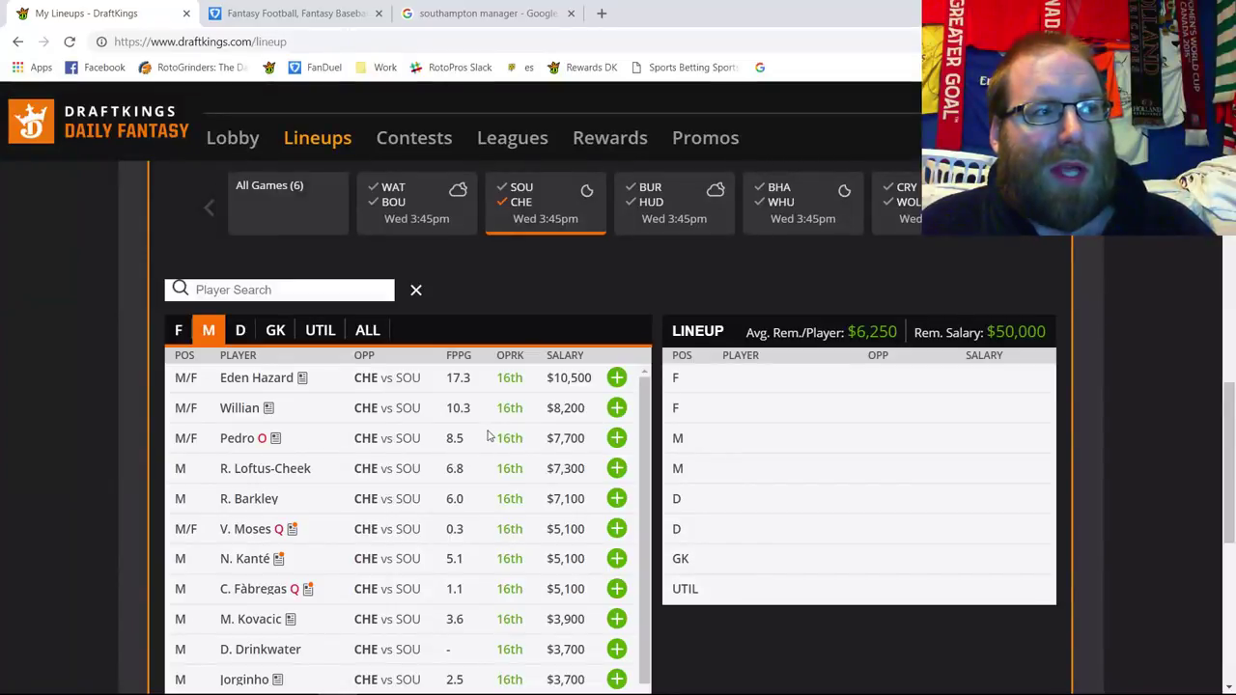
pyautogui.click(617, 379)
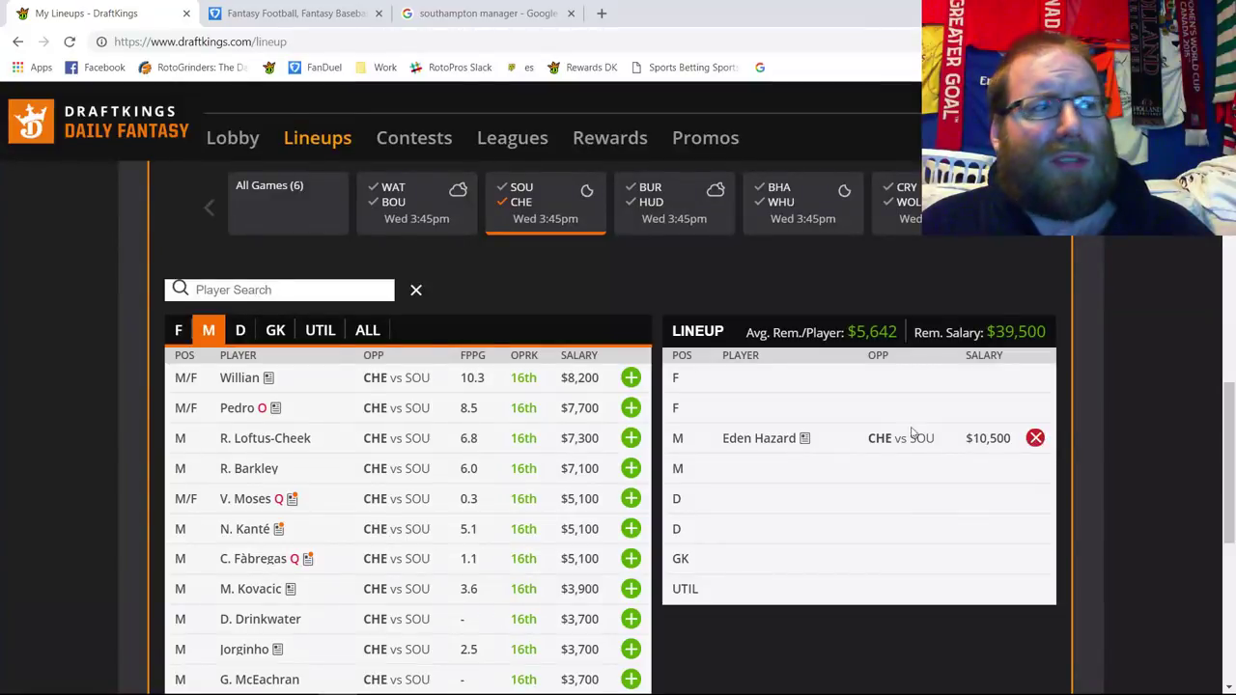
pyautogui.click(1035, 437)
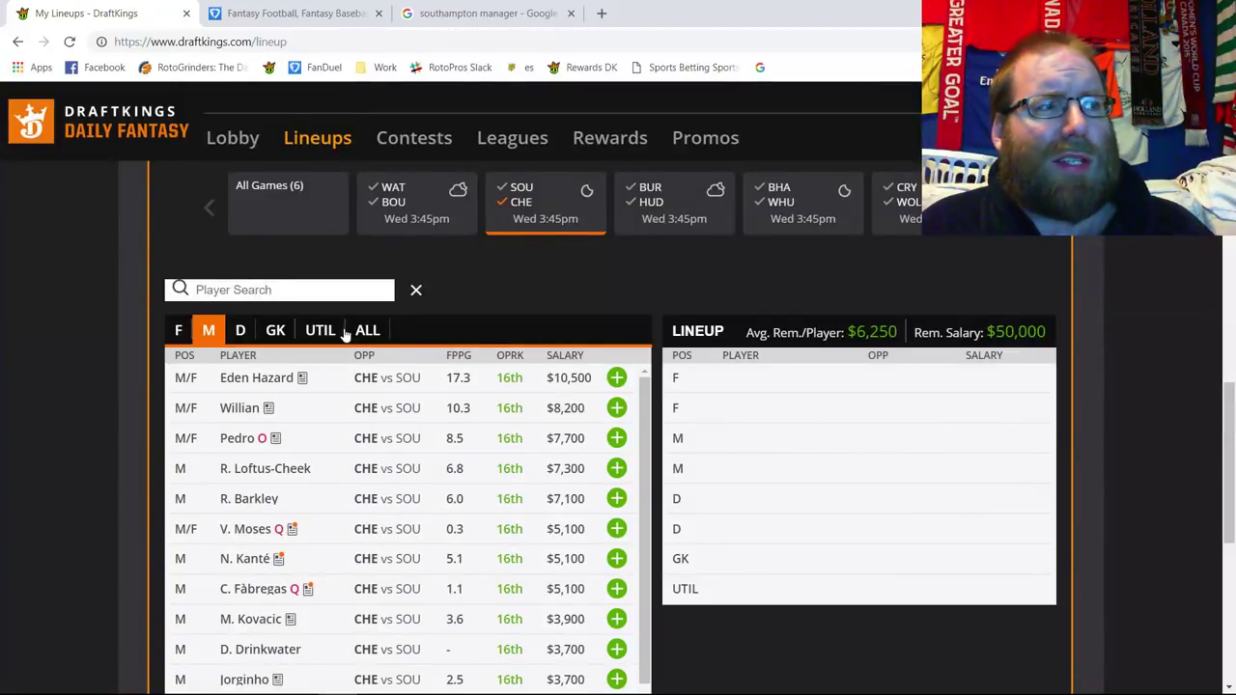
# Clear the Chelsea filter, try Eden Hazard as a midfielder from the all-games list, and remove him again.
pyautogui.click(183, 329)
pyautogui.click(525, 207)
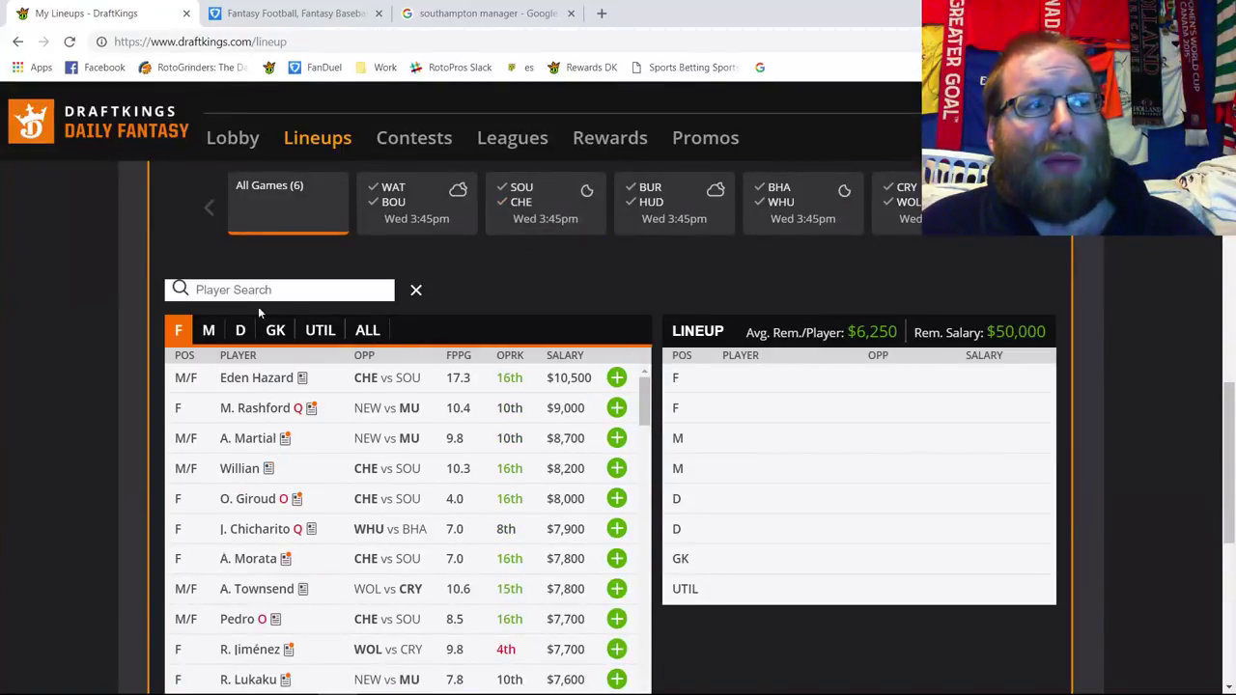
pyautogui.click(208, 332)
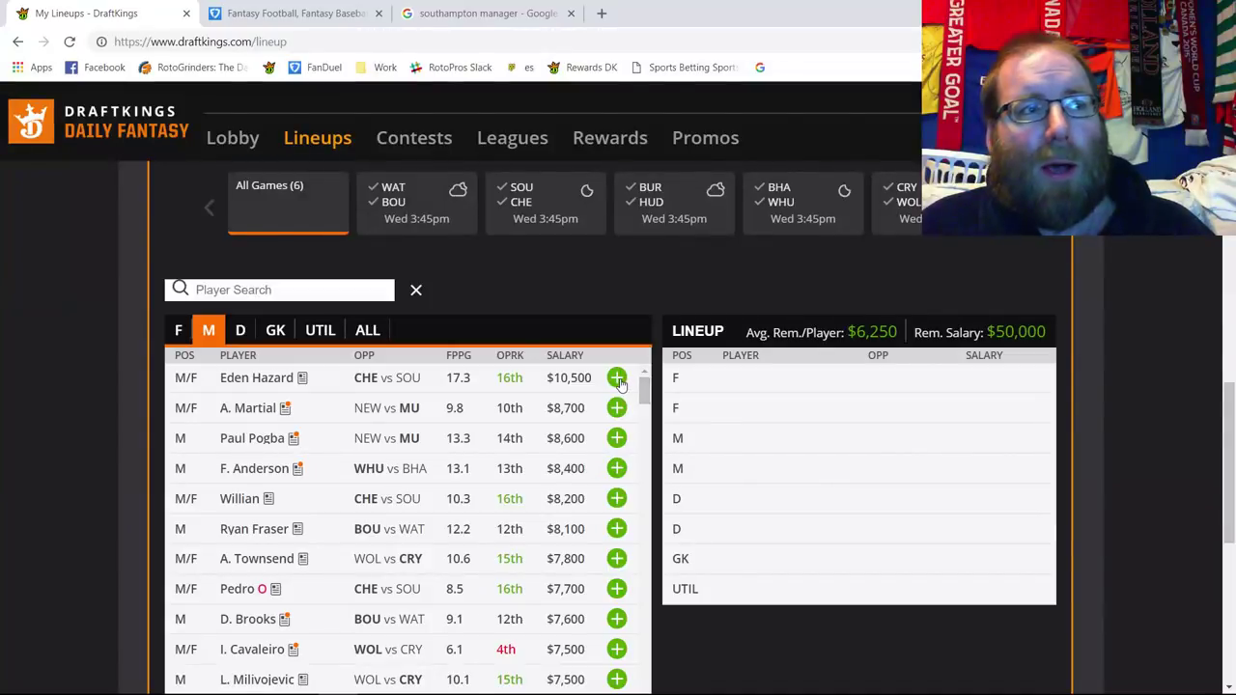
pyautogui.click(616, 379)
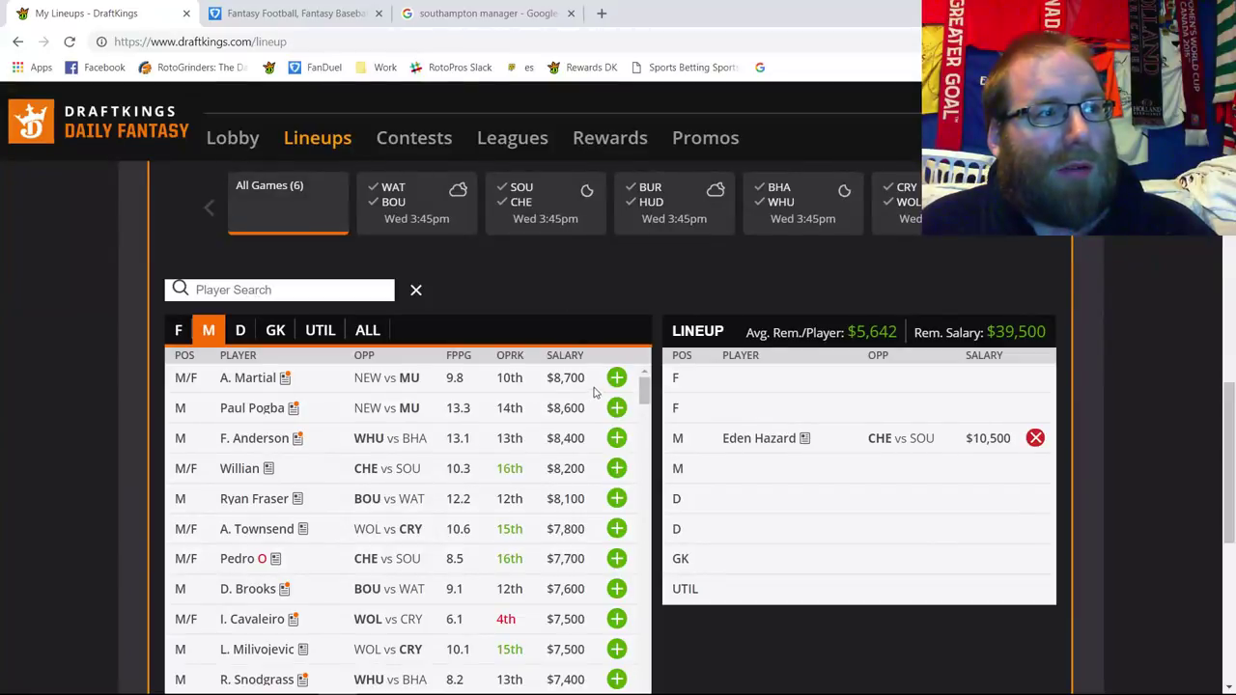
pyautogui.click(1034, 440)
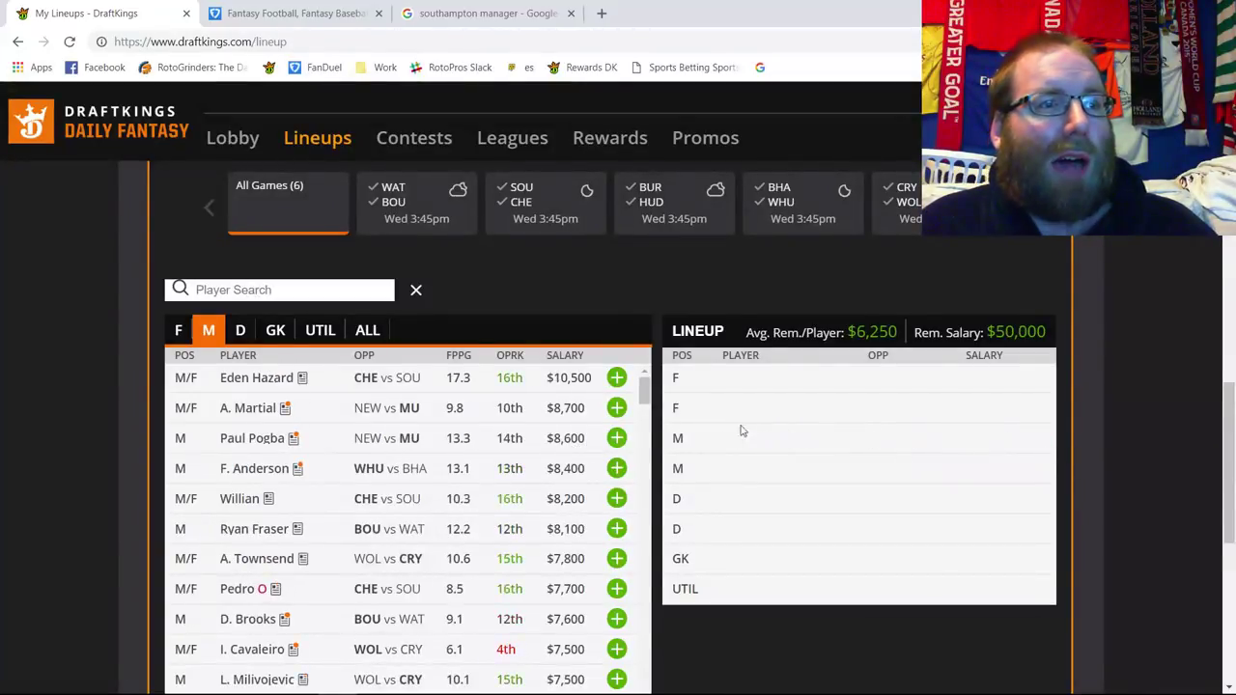
# Try Eden Hazard and Chelsea's Willian in the two forward slots, and view Willian's player card.
pyautogui.click(178, 331)
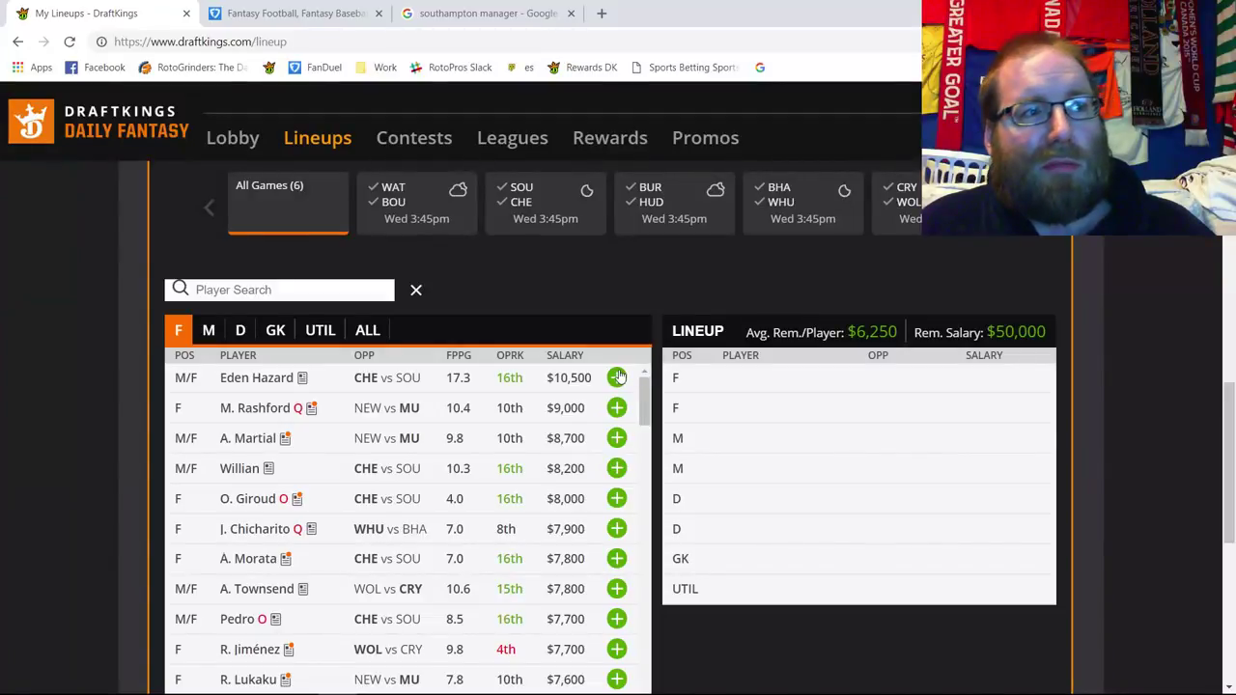
pyautogui.click(616, 377)
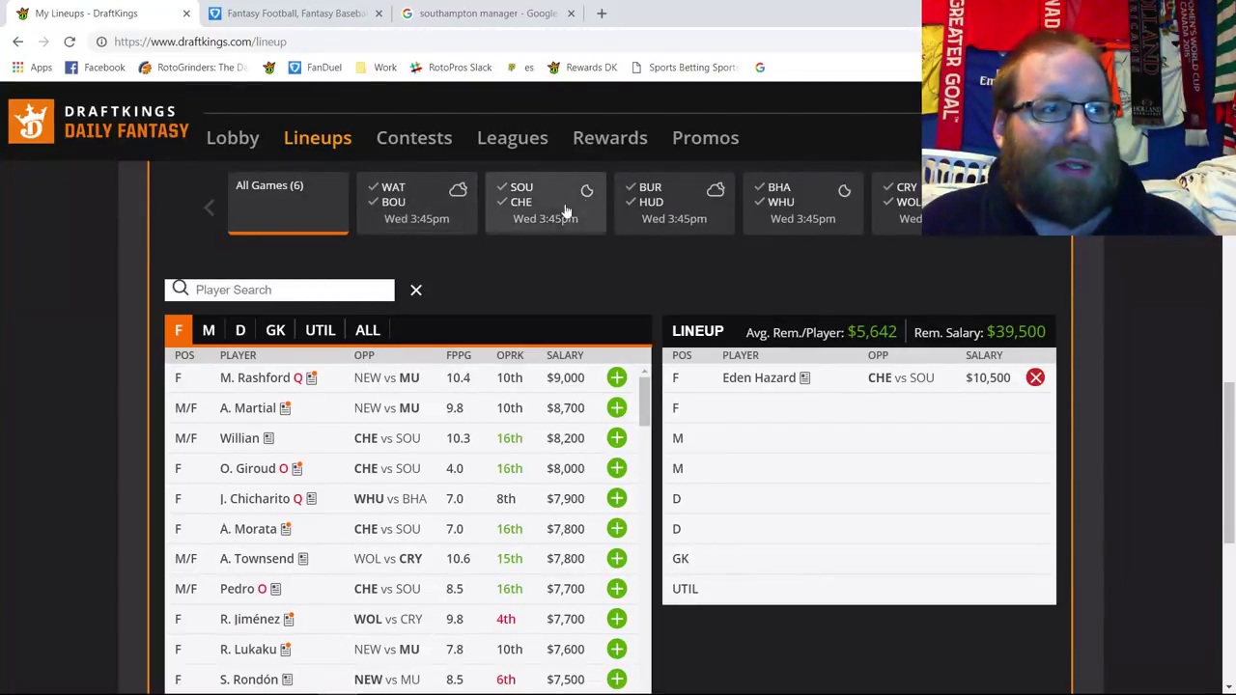
pyautogui.click(527, 208)
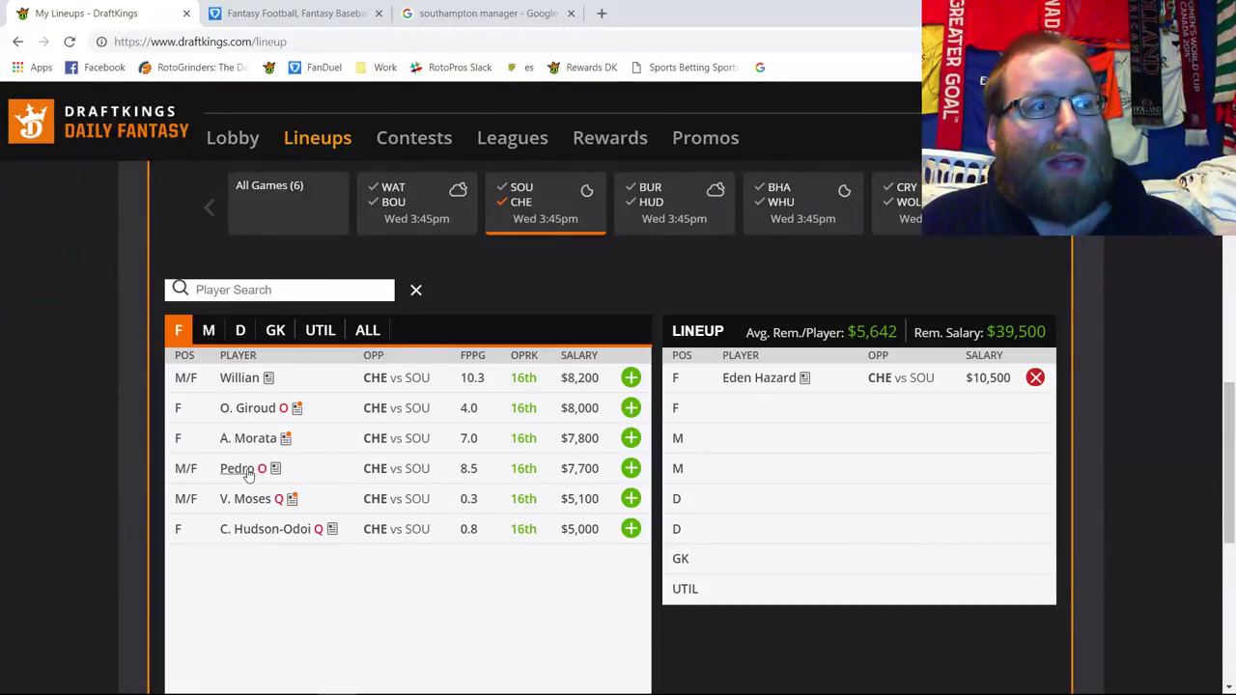
pyautogui.click(630, 378)
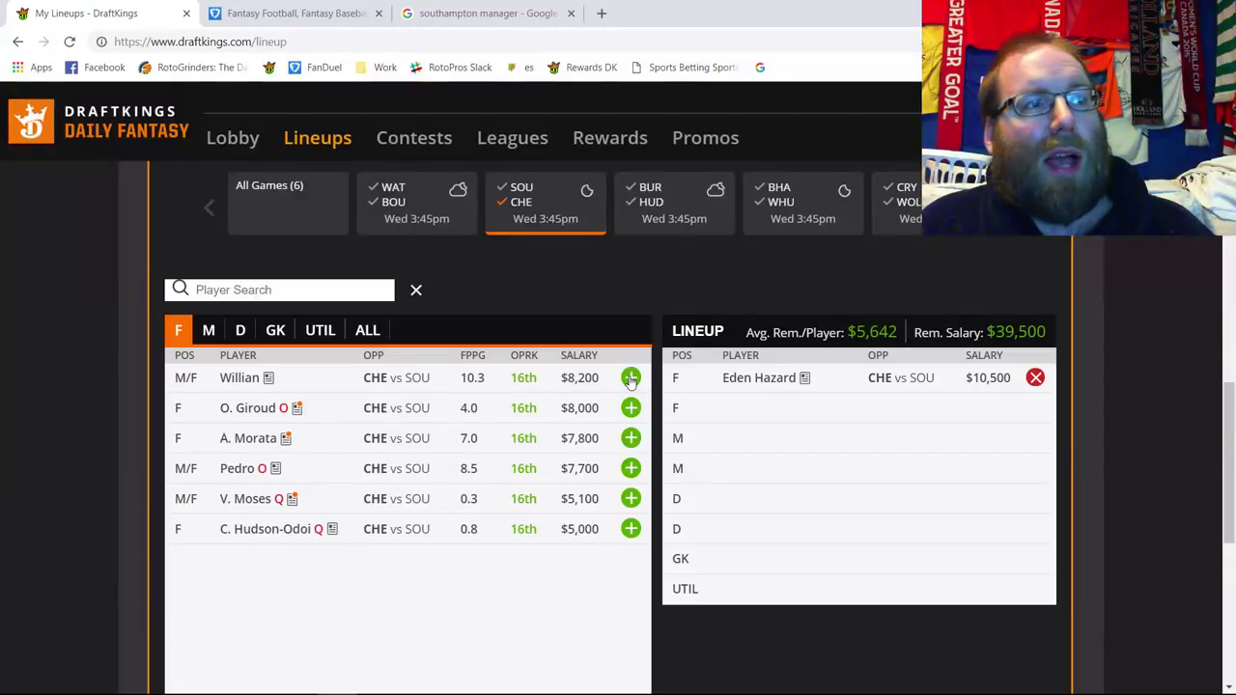
pyautogui.click(741, 407)
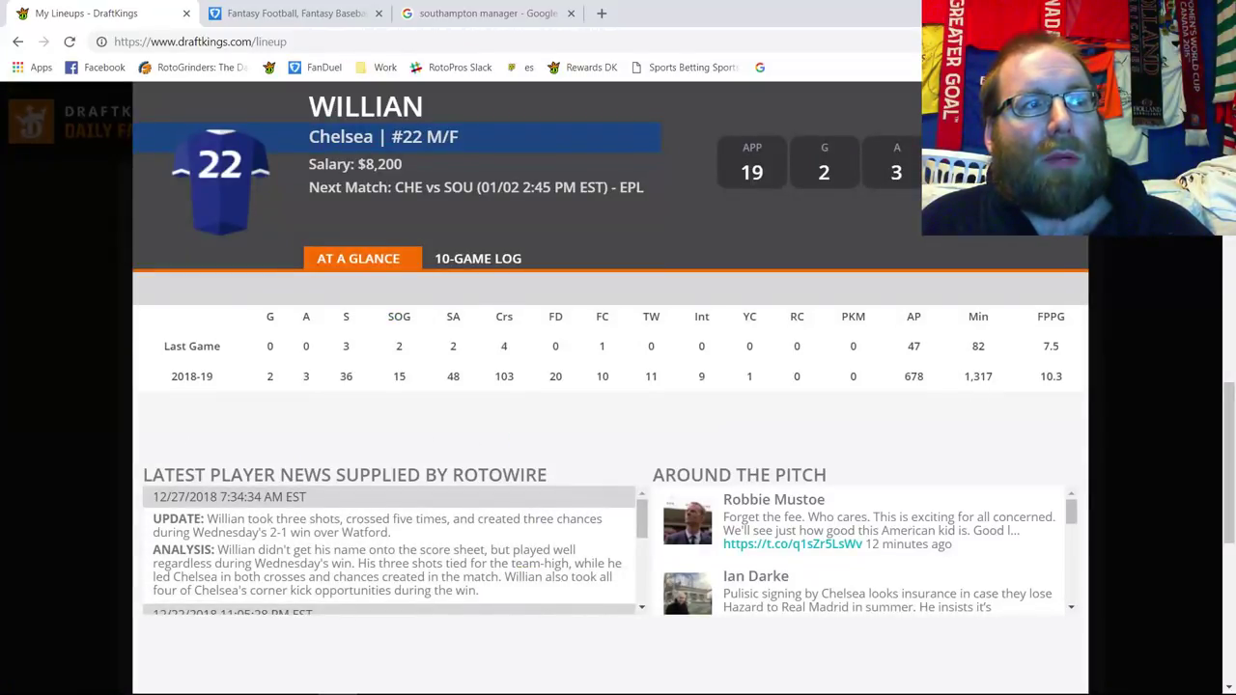
pyautogui.press('Escape')
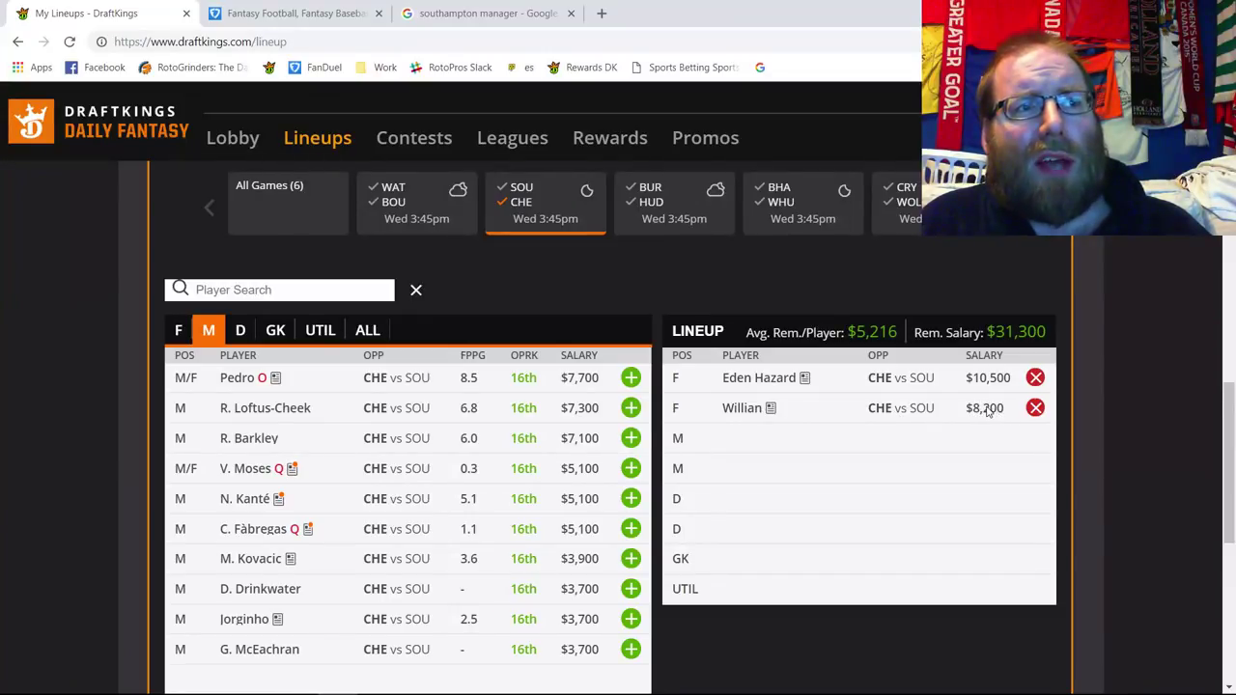
# Remove Eden Hazard from the lineup and add F. Anderson as a midfielder from the all-games list.
pyautogui.click(1033, 379)
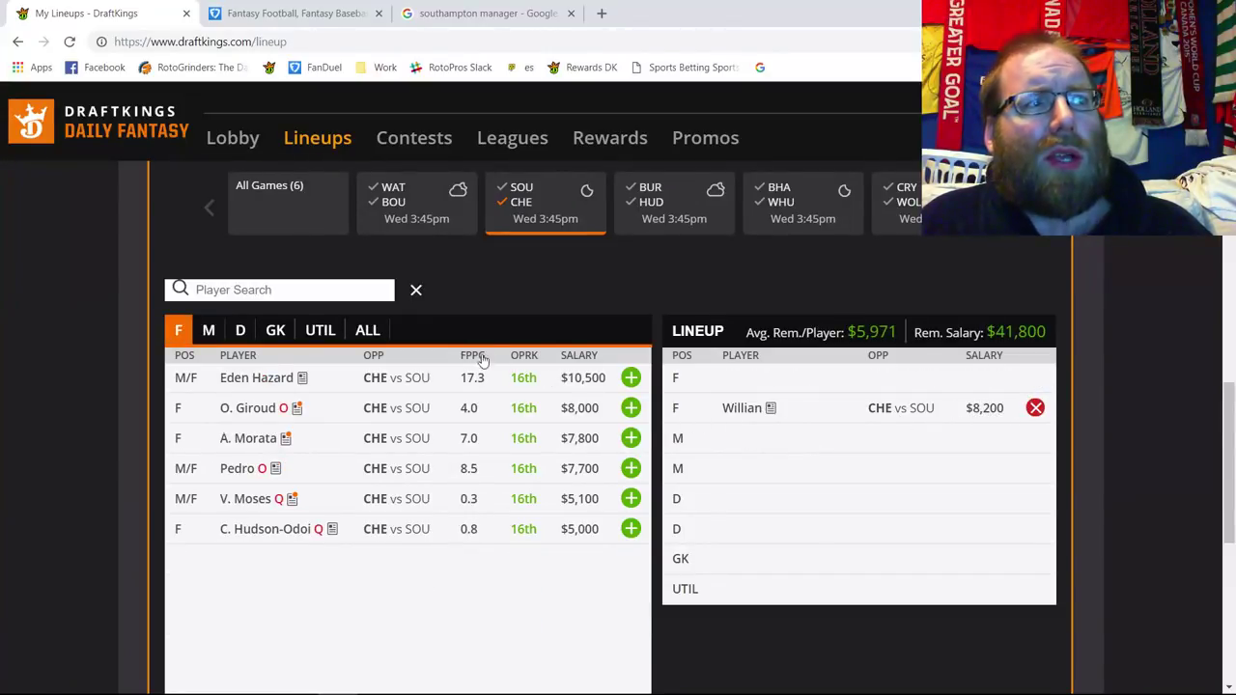
pyautogui.click(208, 330)
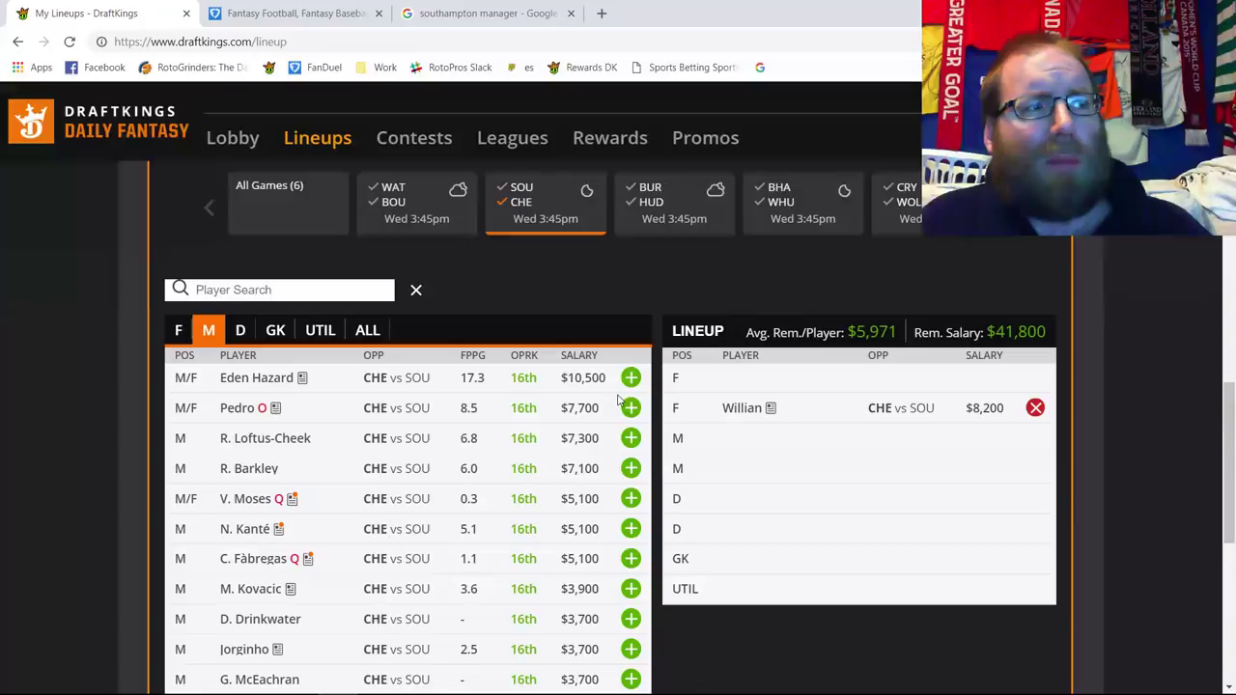
pyautogui.click(534, 219)
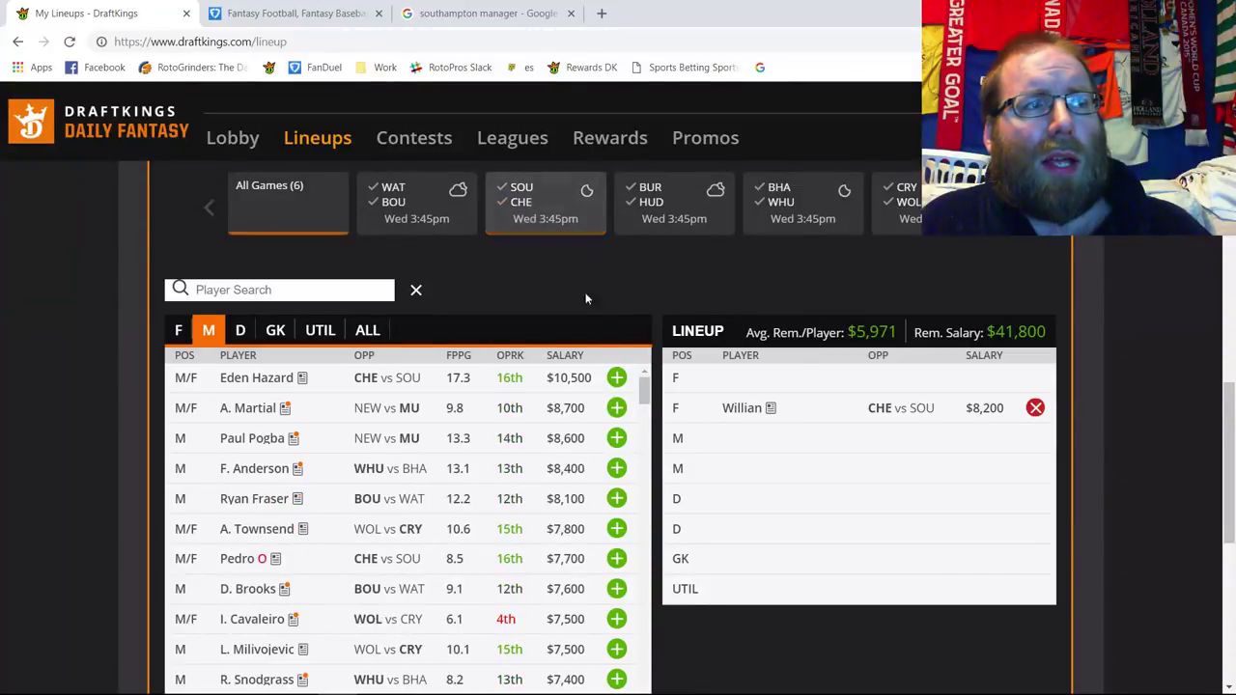
pyautogui.click(617, 468)
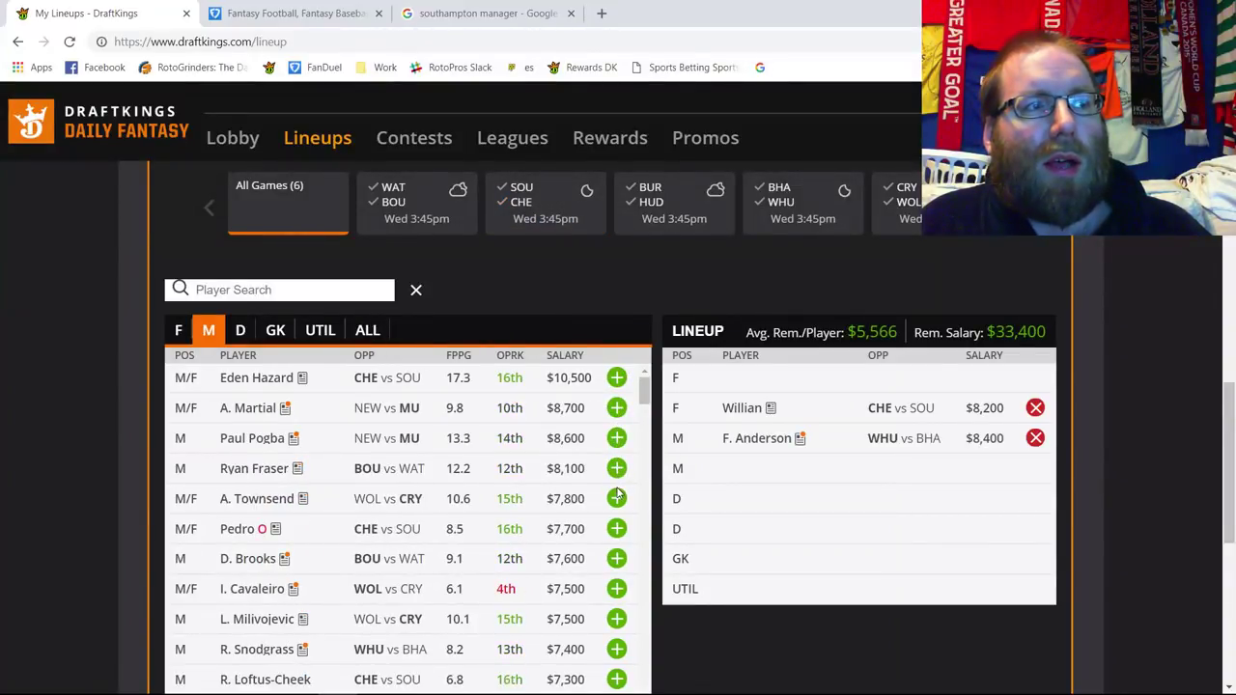
# Remove Willian from the lineup and add Ryan Fraser as the second midfielder.
pyautogui.click(1031, 409)
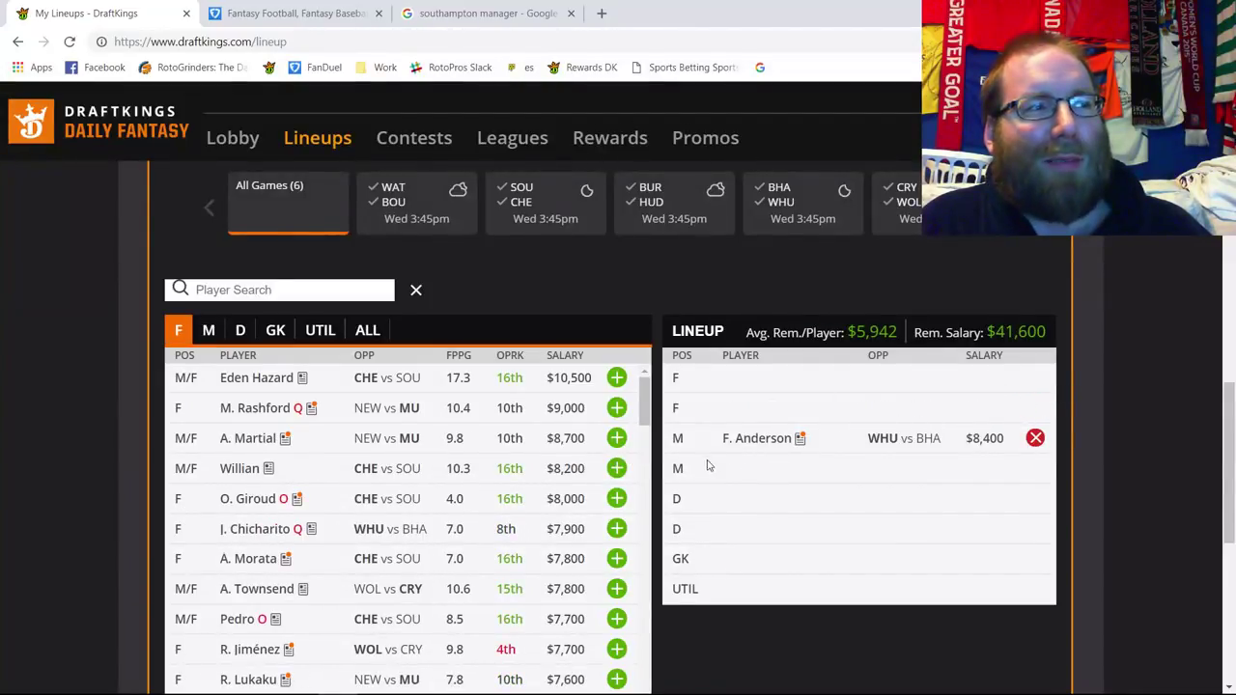
pyautogui.click(209, 330)
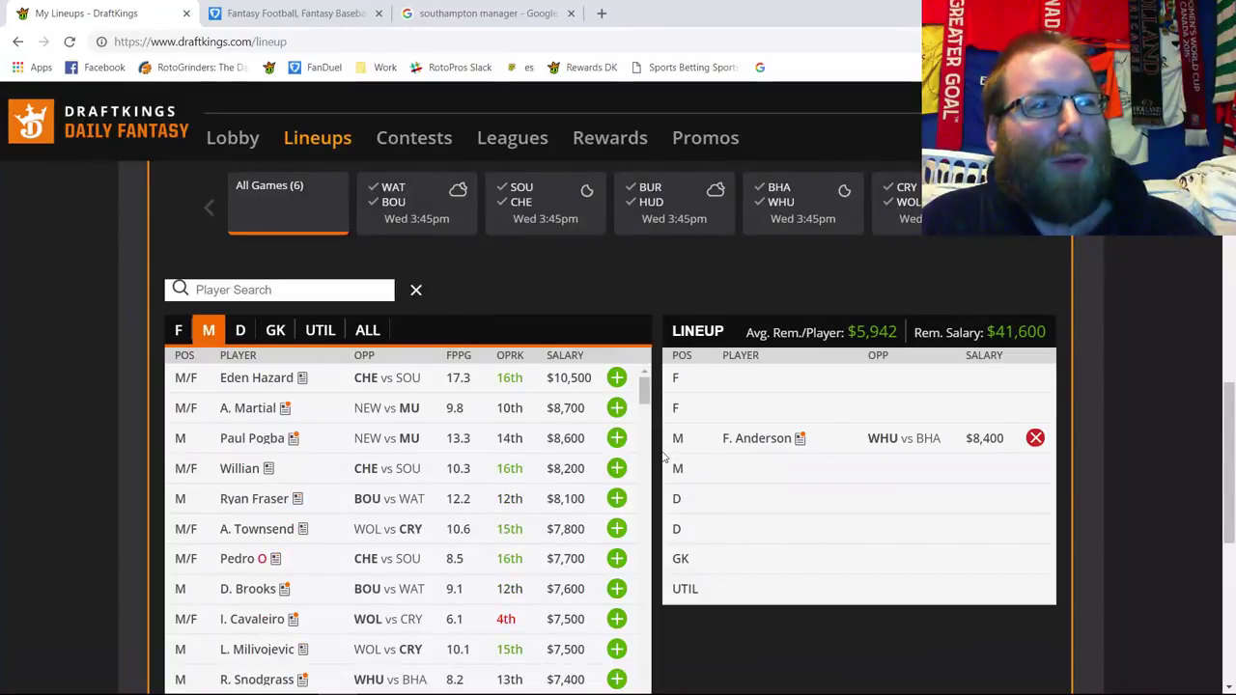
pyautogui.click(617, 498)
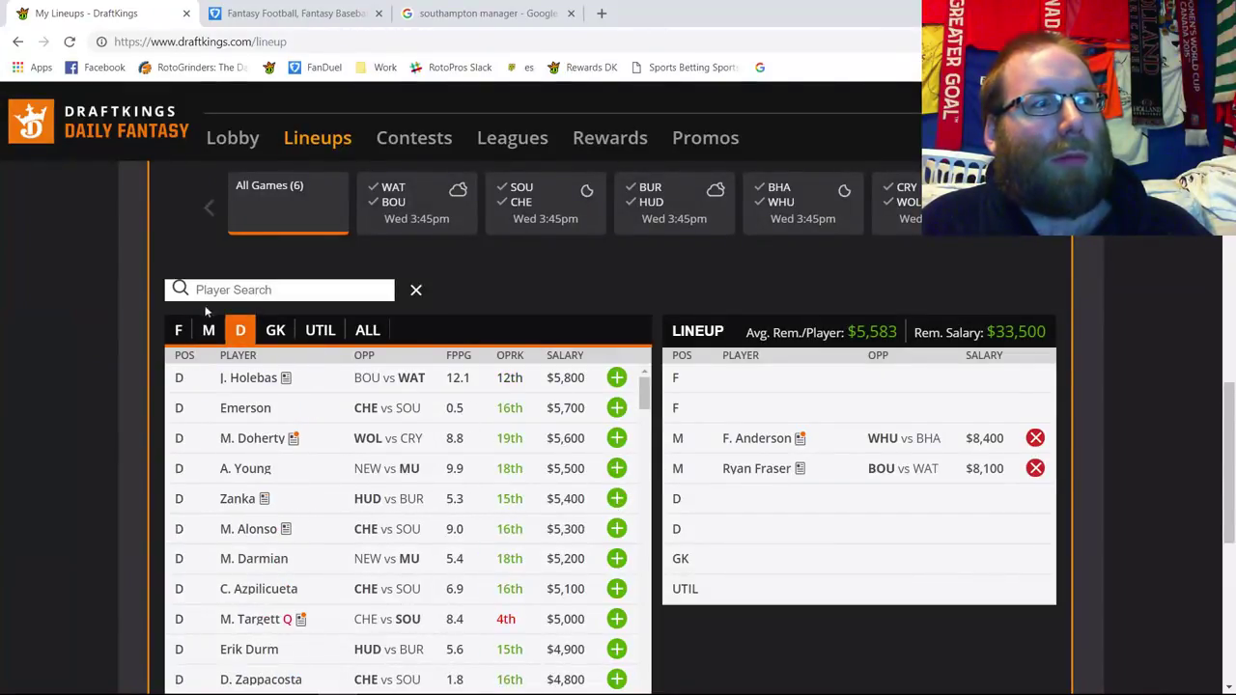
# Add Willian back in the first forward slot and filter the forward list to Chelsea players.
pyautogui.click(179, 332)
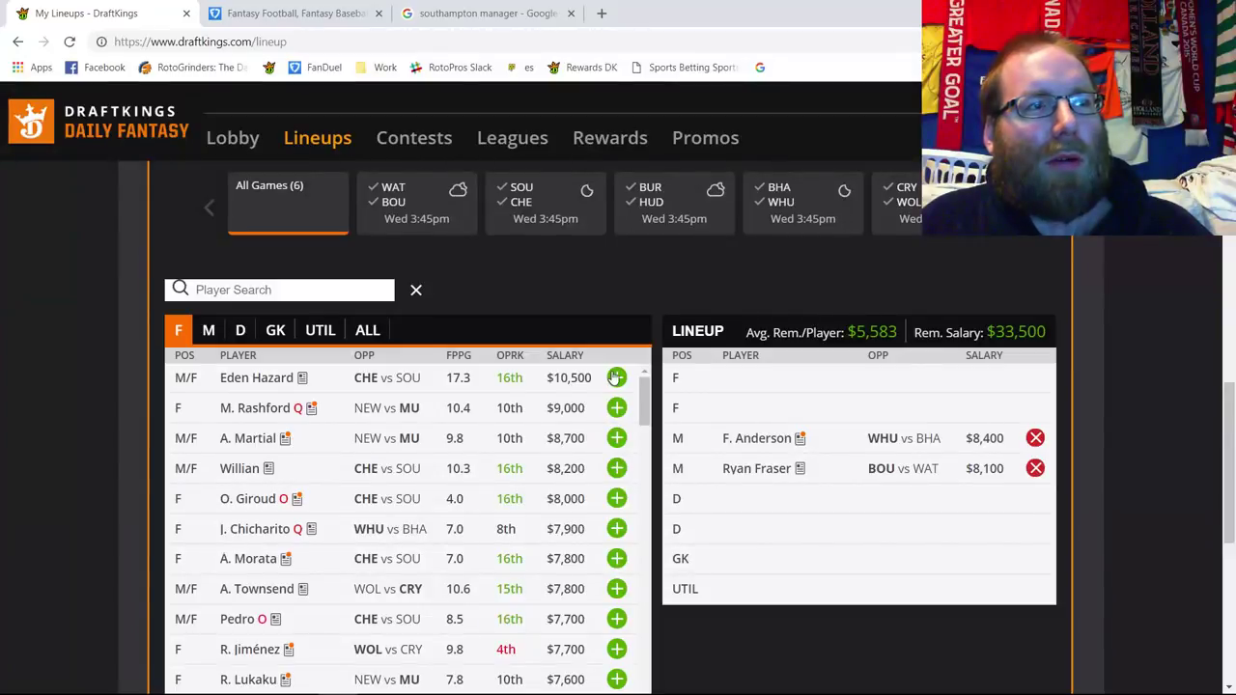
pyautogui.click(617, 468)
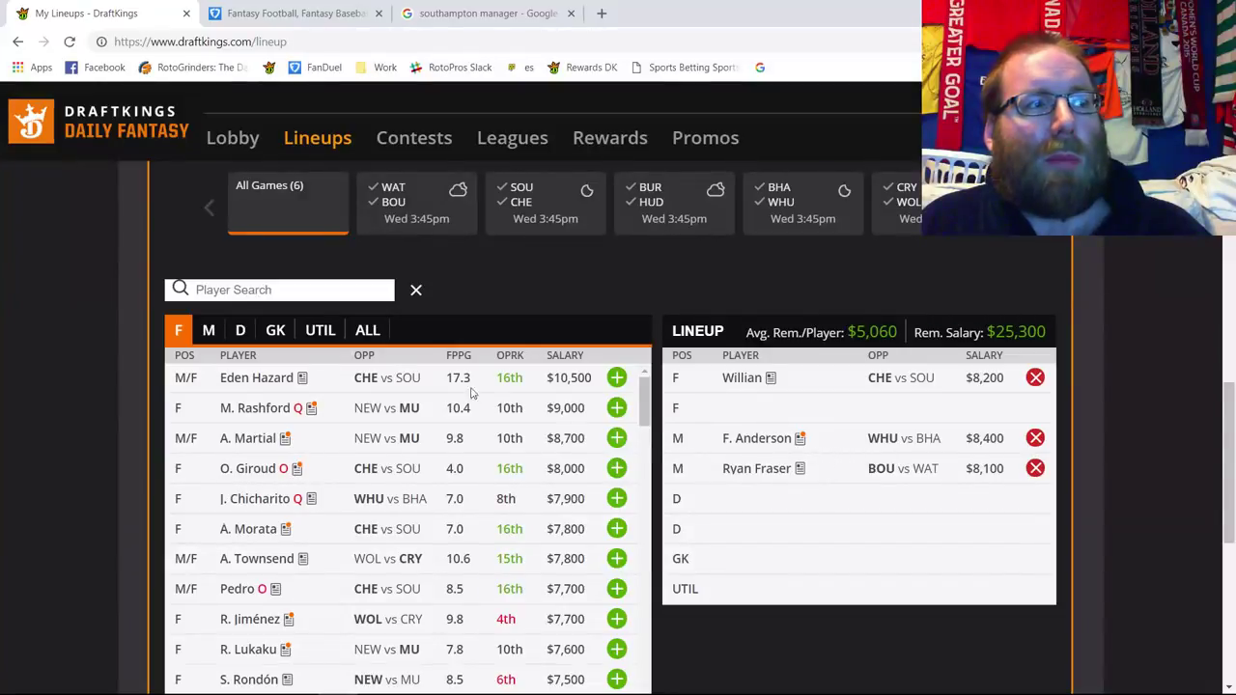
pyautogui.click(522, 197)
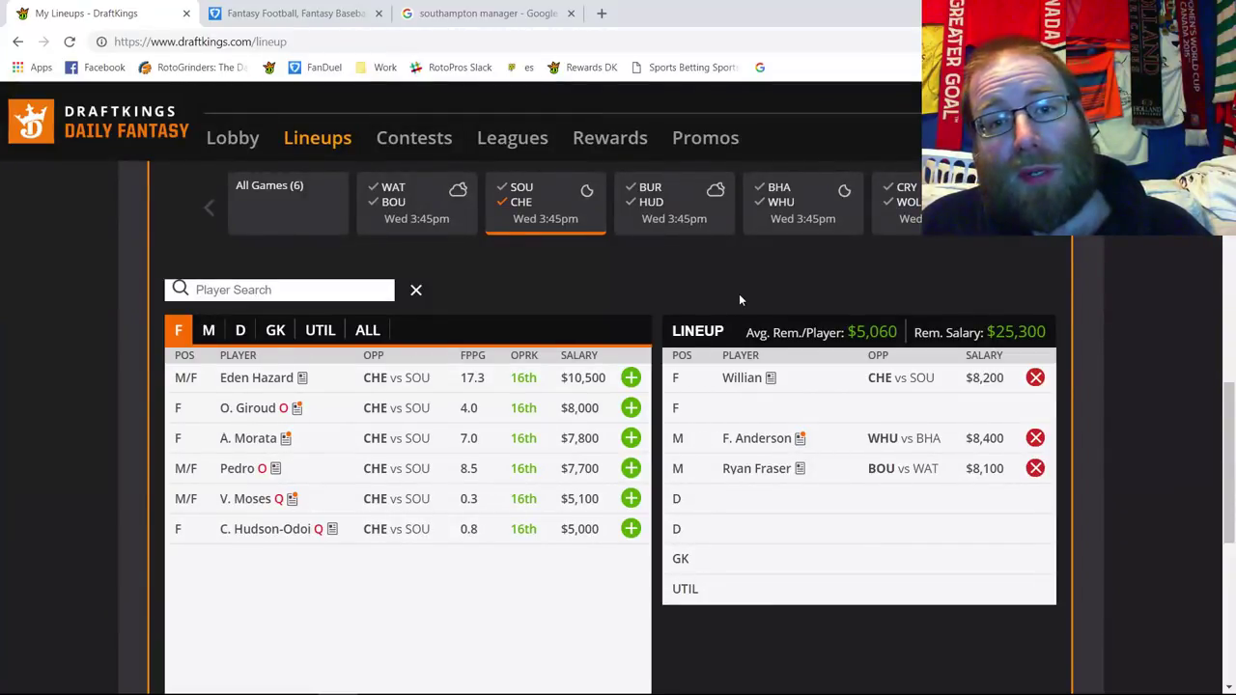
# Browse Southampton's forwards, midfielders and defenders in the SOU vs CHE game, ending on the forward list.
pyautogui.click(521, 207)
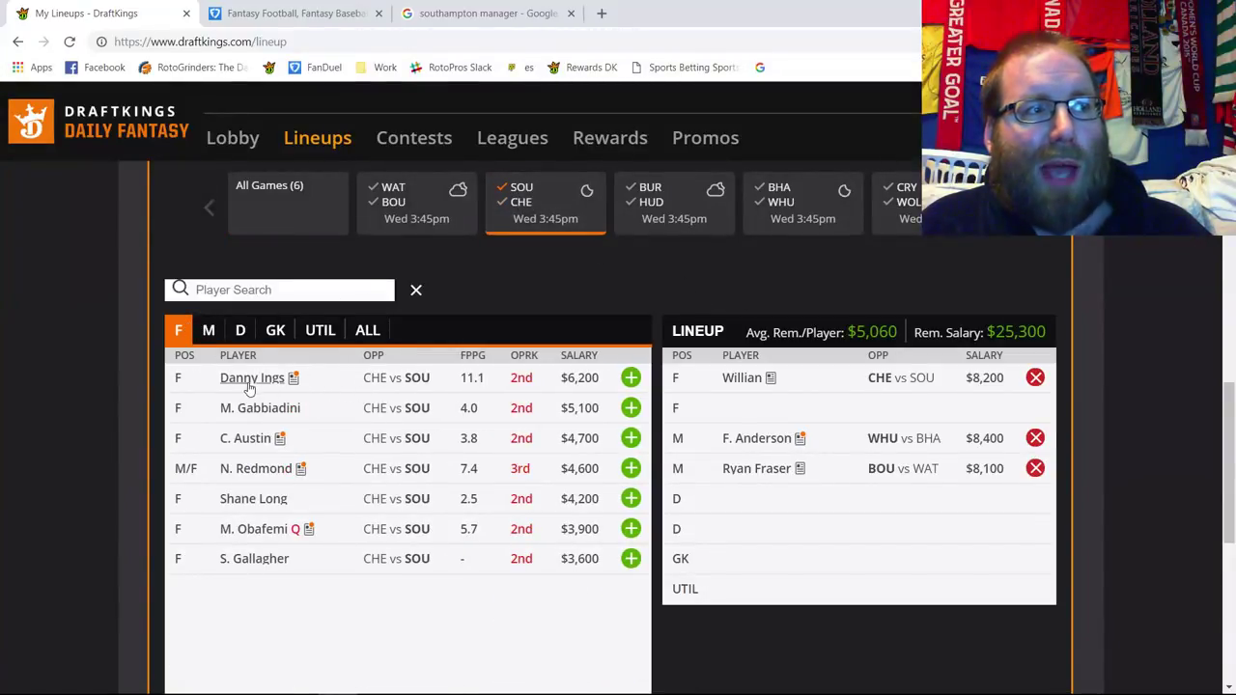
pyautogui.click(208, 329)
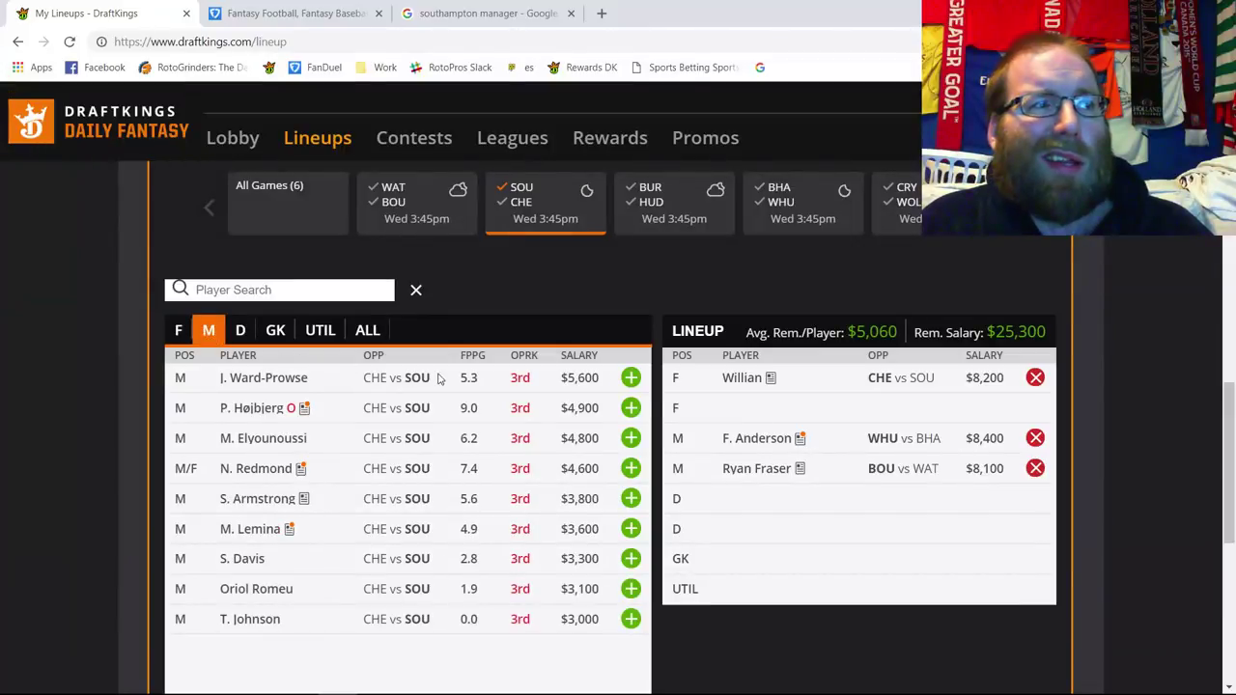
pyautogui.click(242, 331)
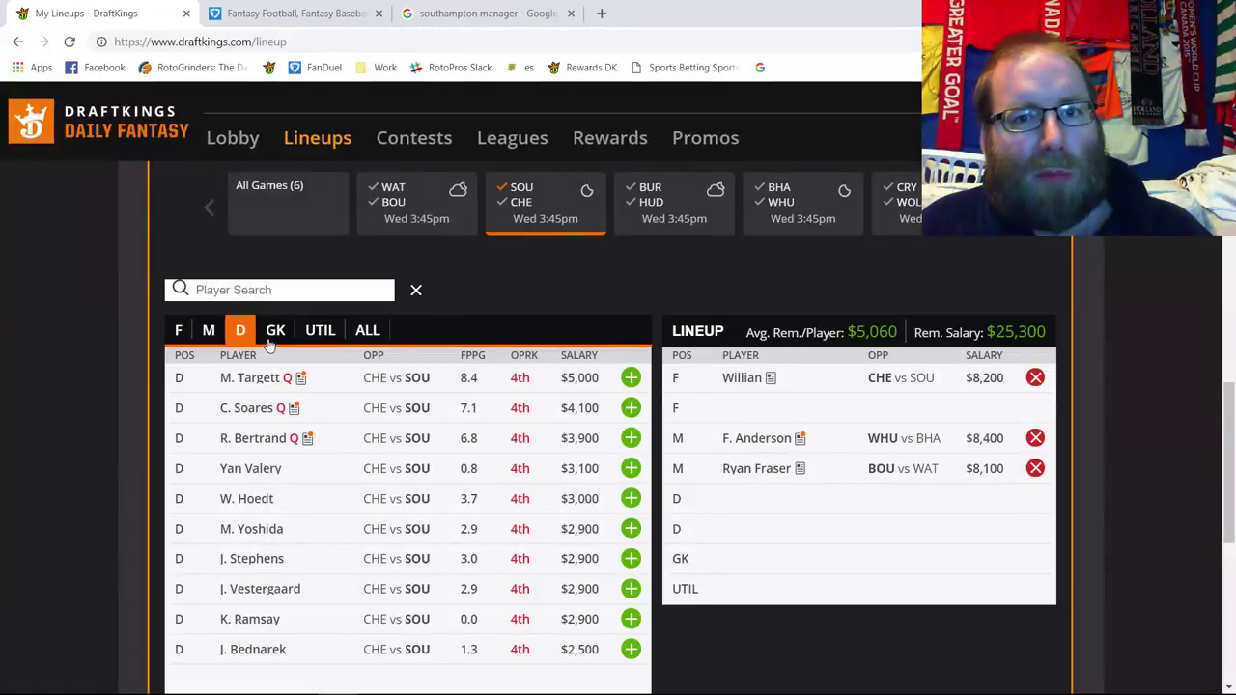
pyautogui.click(208, 329)
pyautogui.click(180, 330)
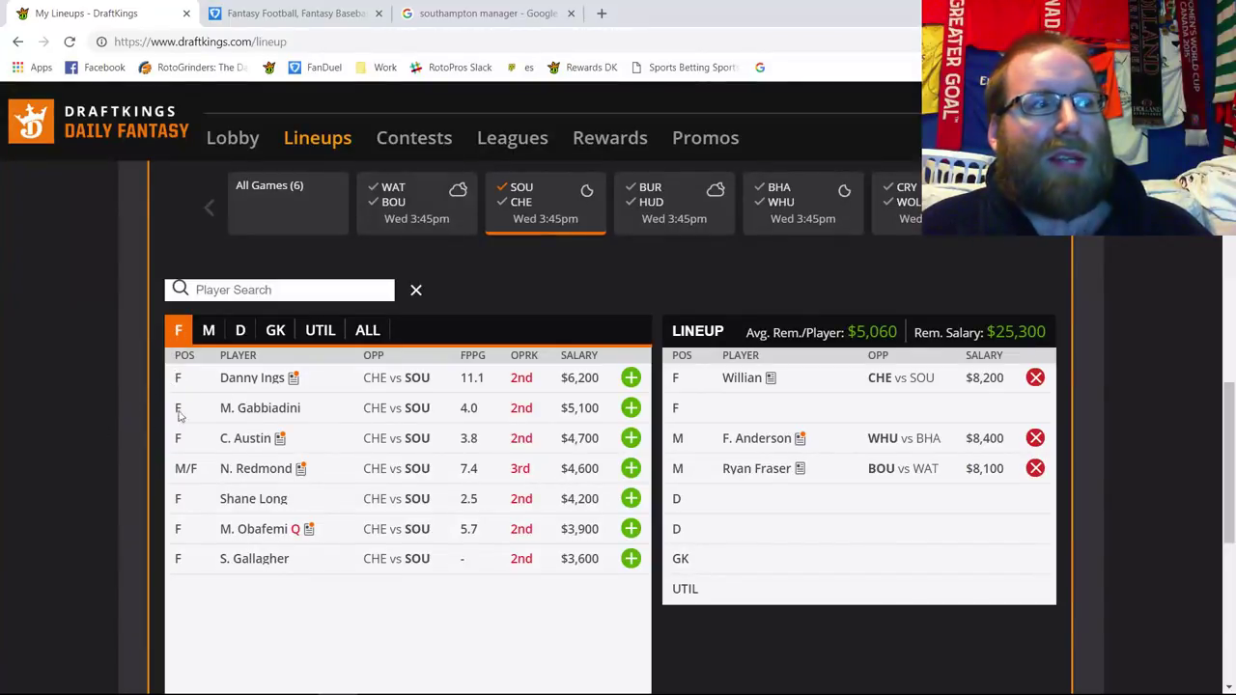
# Examine the 10-game logs of Southampton forwards Danny Ings and M. Gabbiadini, including Ings's minutes in the 12/27 match.
pyautogui.click(232, 378)
pyautogui.click(512, 259)
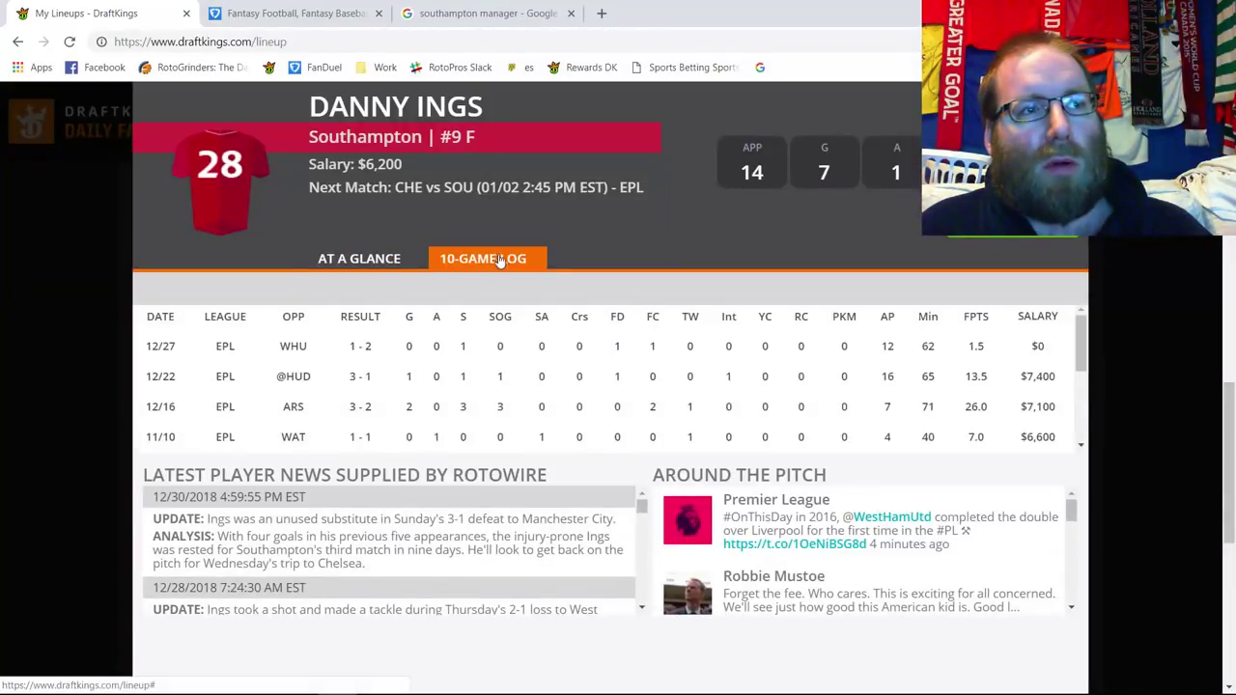
pyautogui.doubleClick(927, 346)
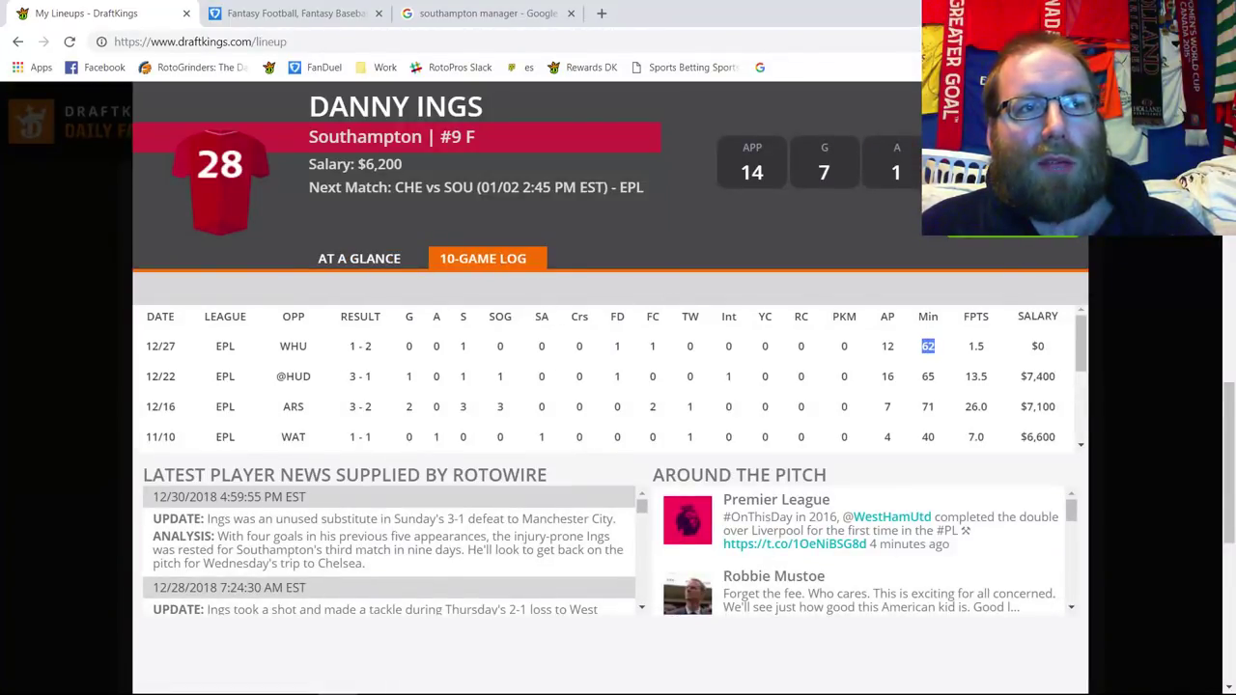
pyautogui.press('Escape')
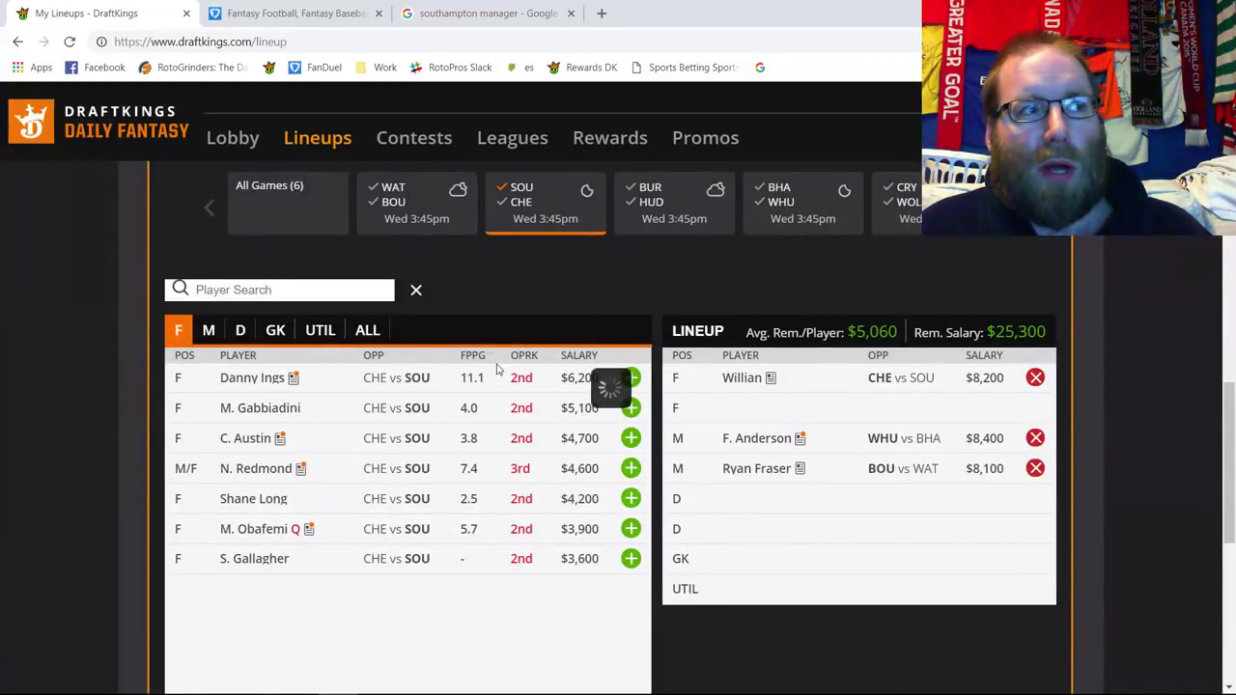
pyautogui.click(260, 407)
pyautogui.click(482, 259)
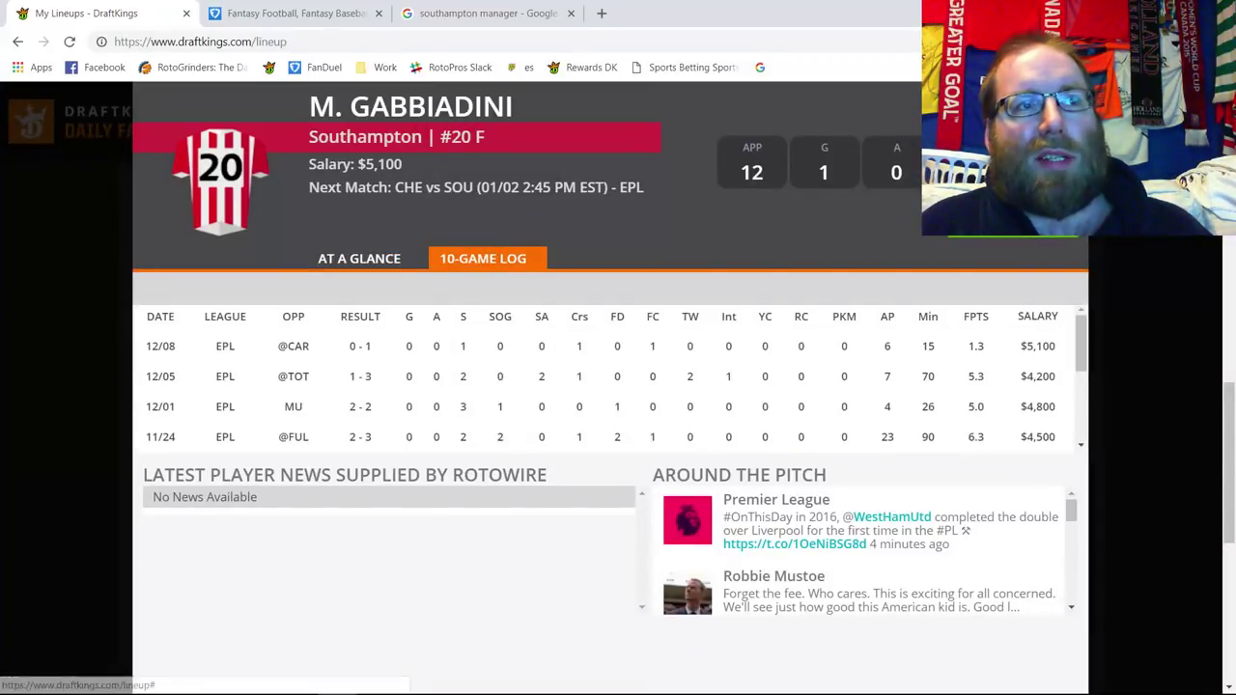
# Examine the 10-game logs of Southampton forwards Charlie Austin and Danny Ings.
pyautogui.press('Escape')
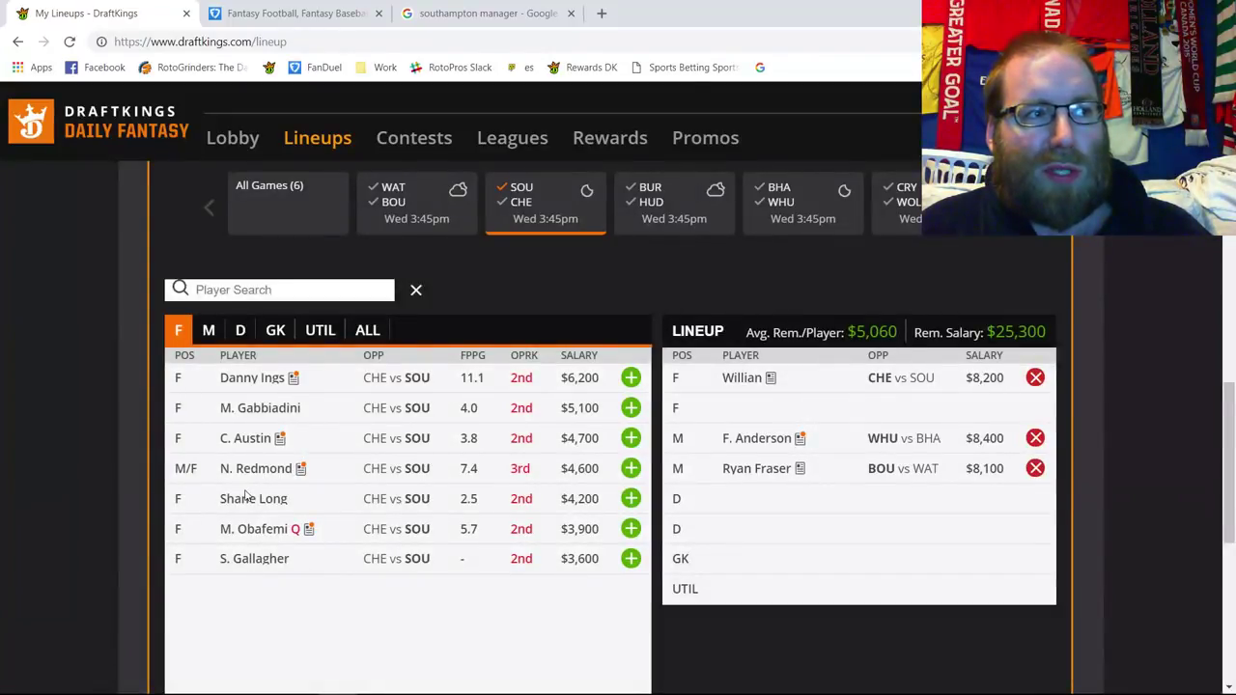
pyautogui.click(245, 439)
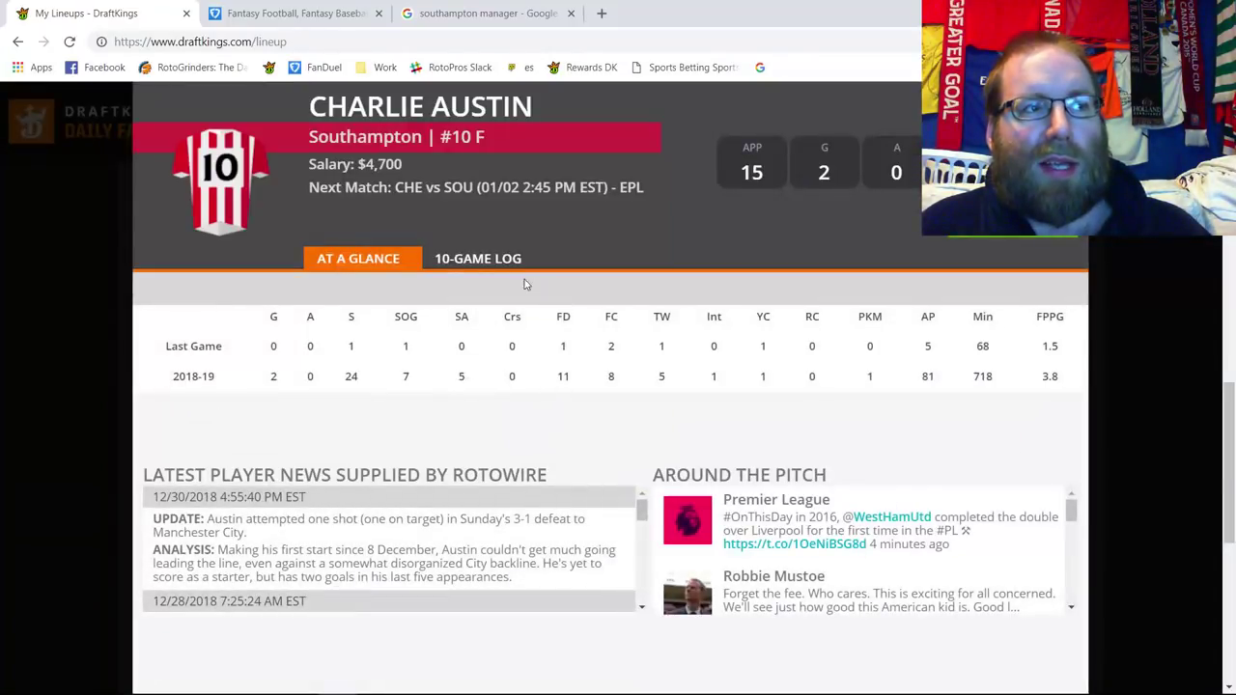
pyautogui.click(504, 265)
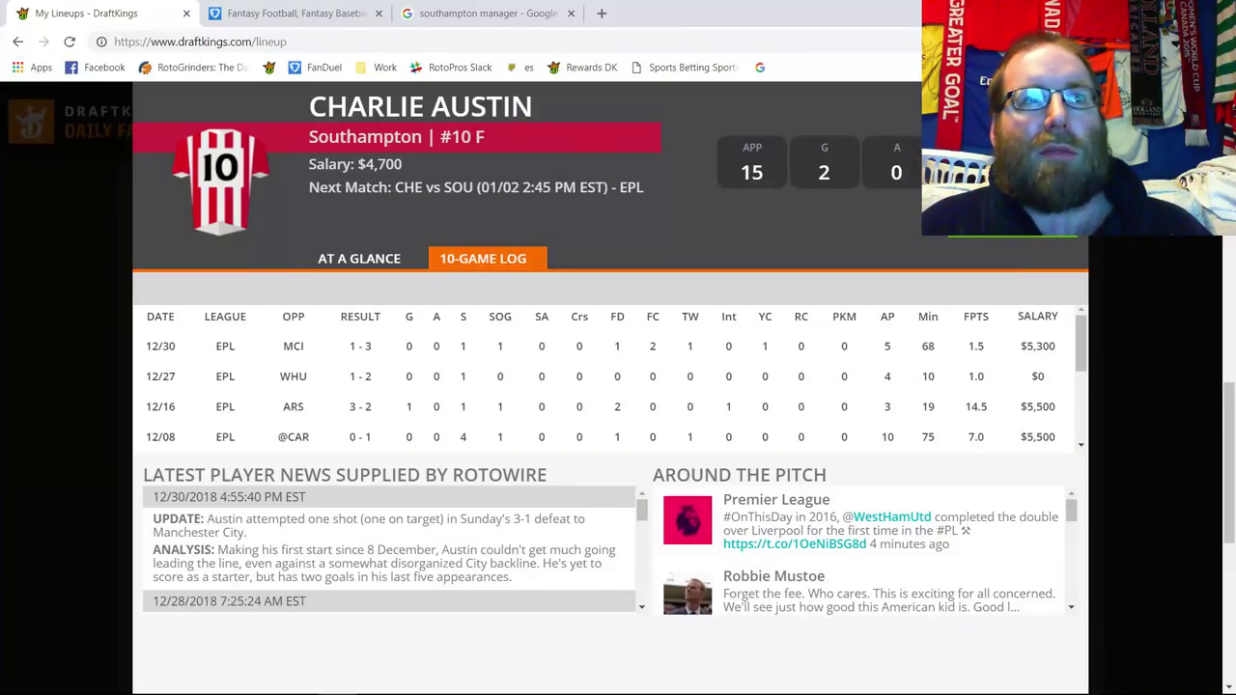
pyautogui.press('Escape')
pyautogui.click(242, 383)
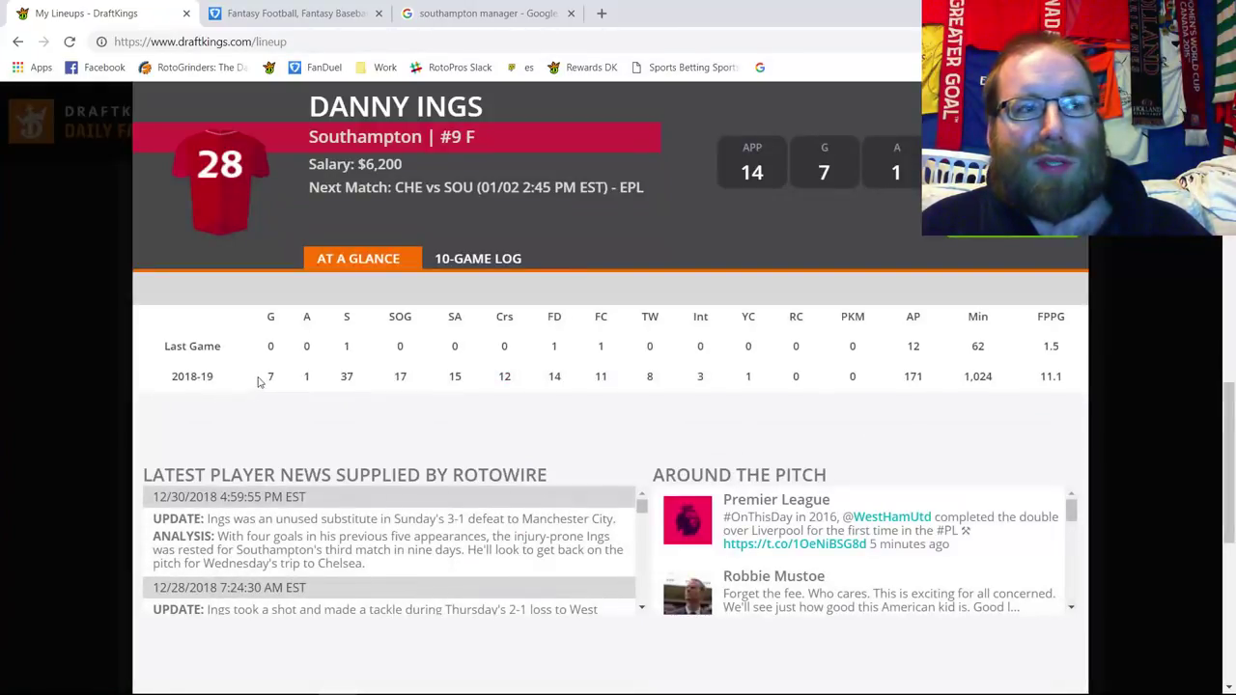
pyautogui.click(510, 270)
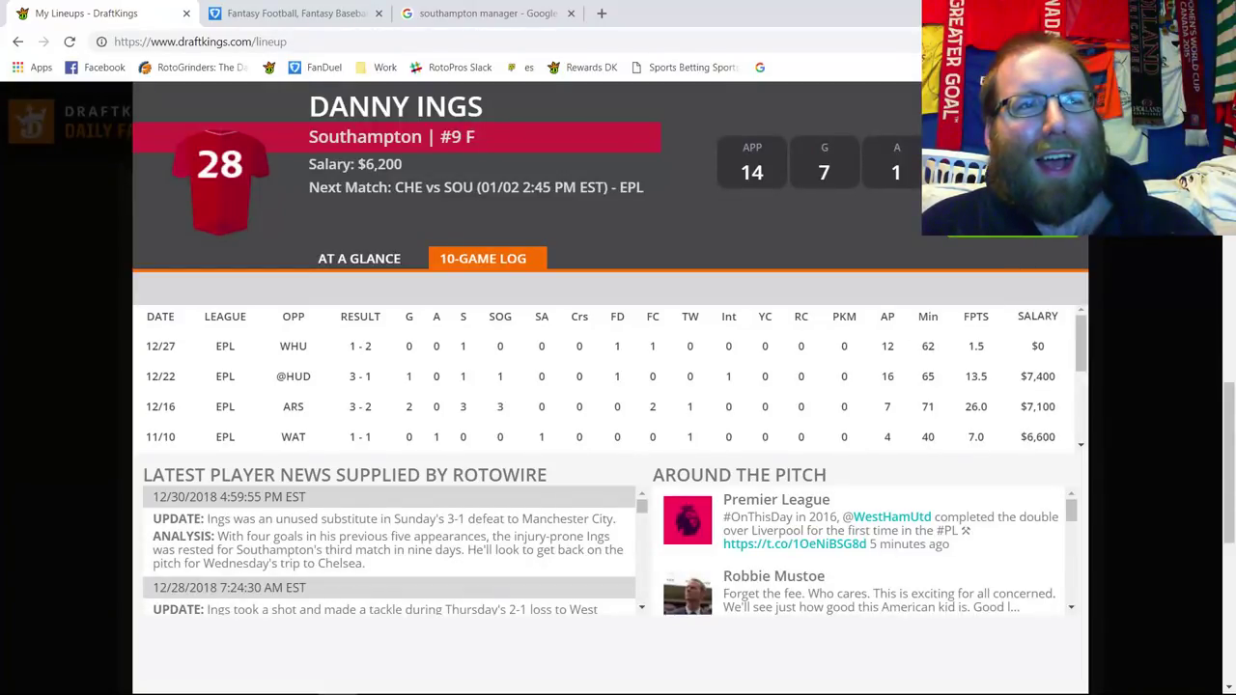
pyautogui.press('Escape')
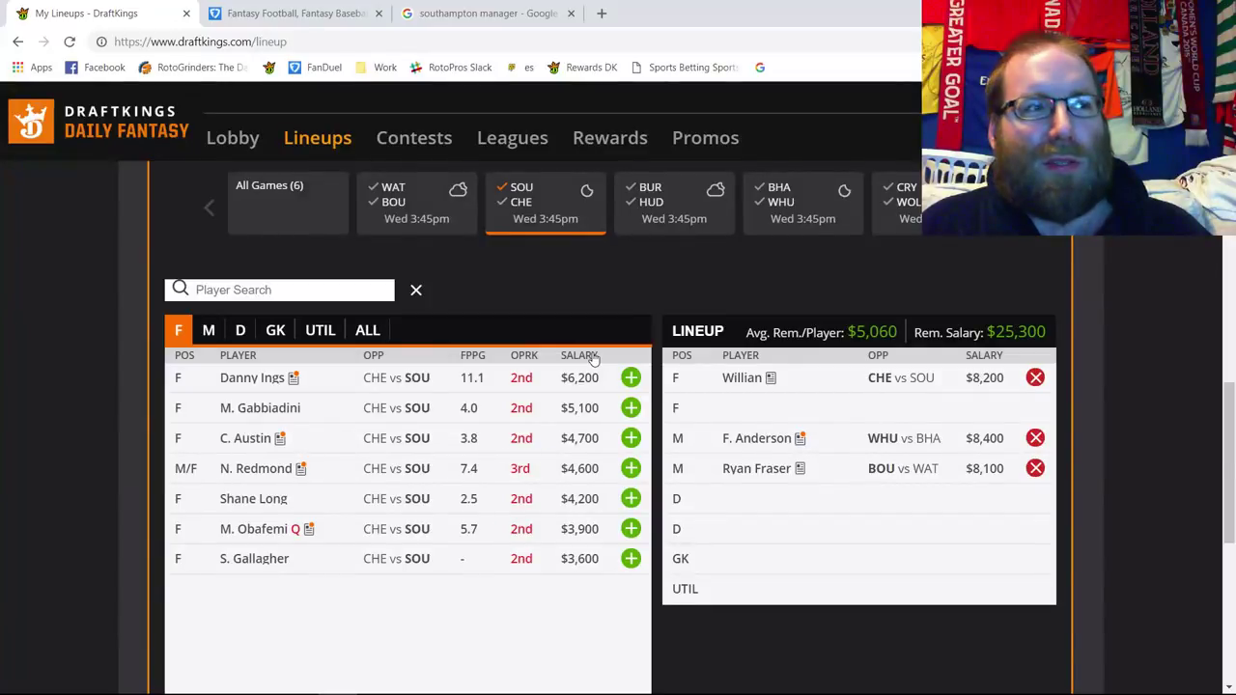
# Review Chelsea's forwards in the SOU vs CHE game and return the list to all games.
pyautogui.click(522, 198)
pyautogui.click(521, 188)
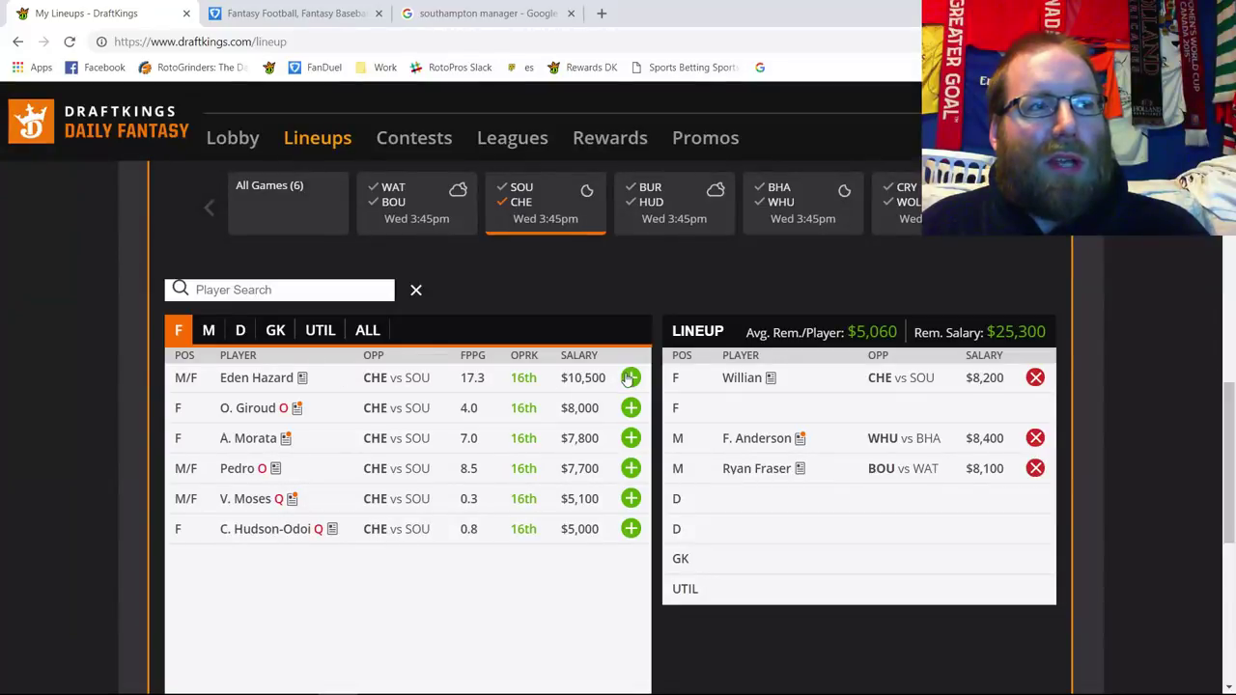
pyautogui.click(521, 204)
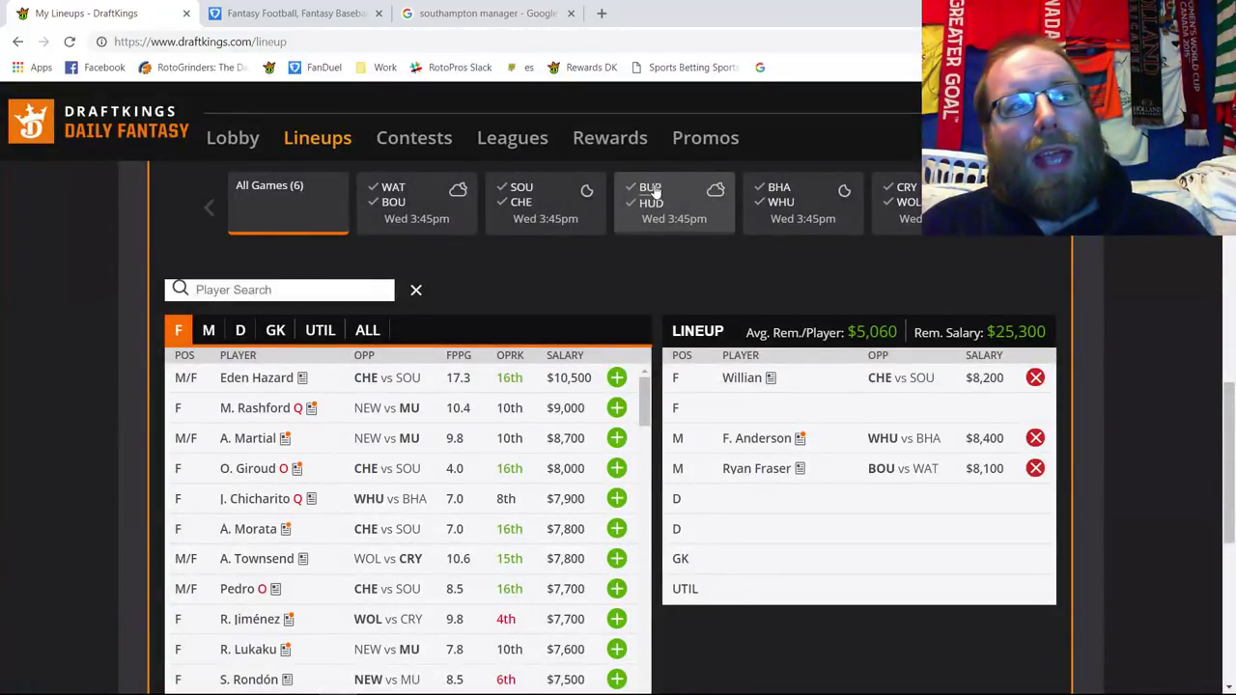
# Browse the forwards, goalkeepers, defenders and midfielders of both teams in the BUR vs HUD game.
pyautogui.click(681, 217)
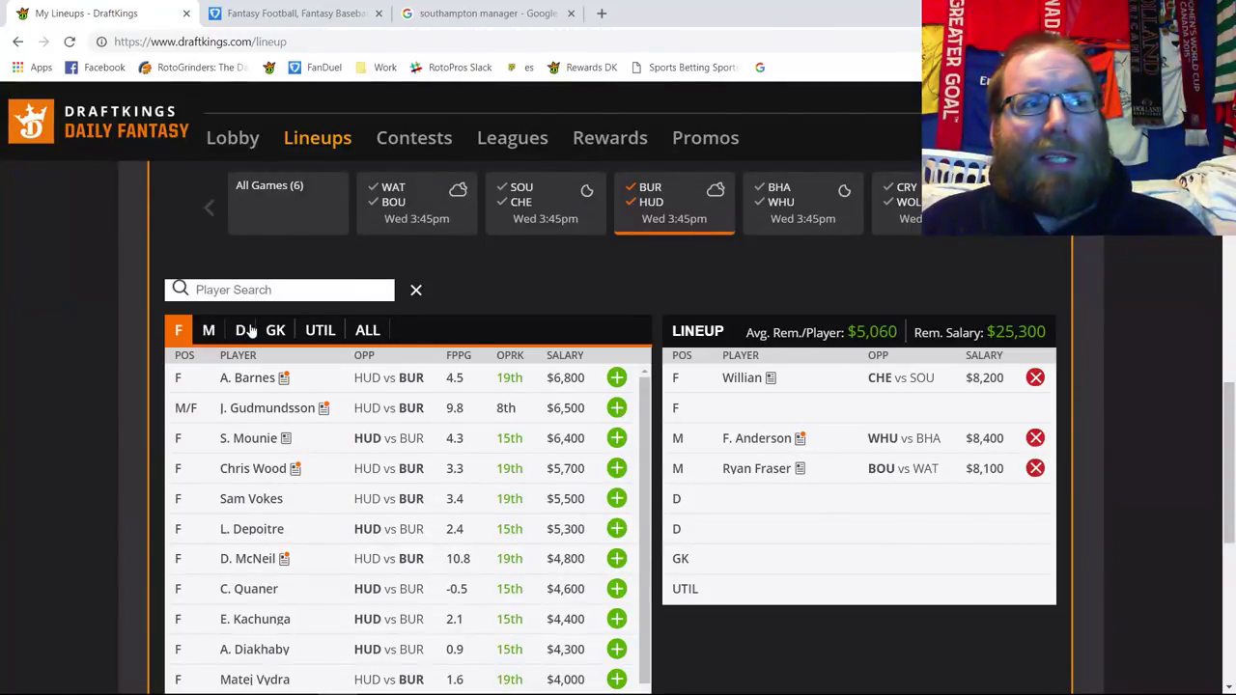
pyautogui.click(283, 333)
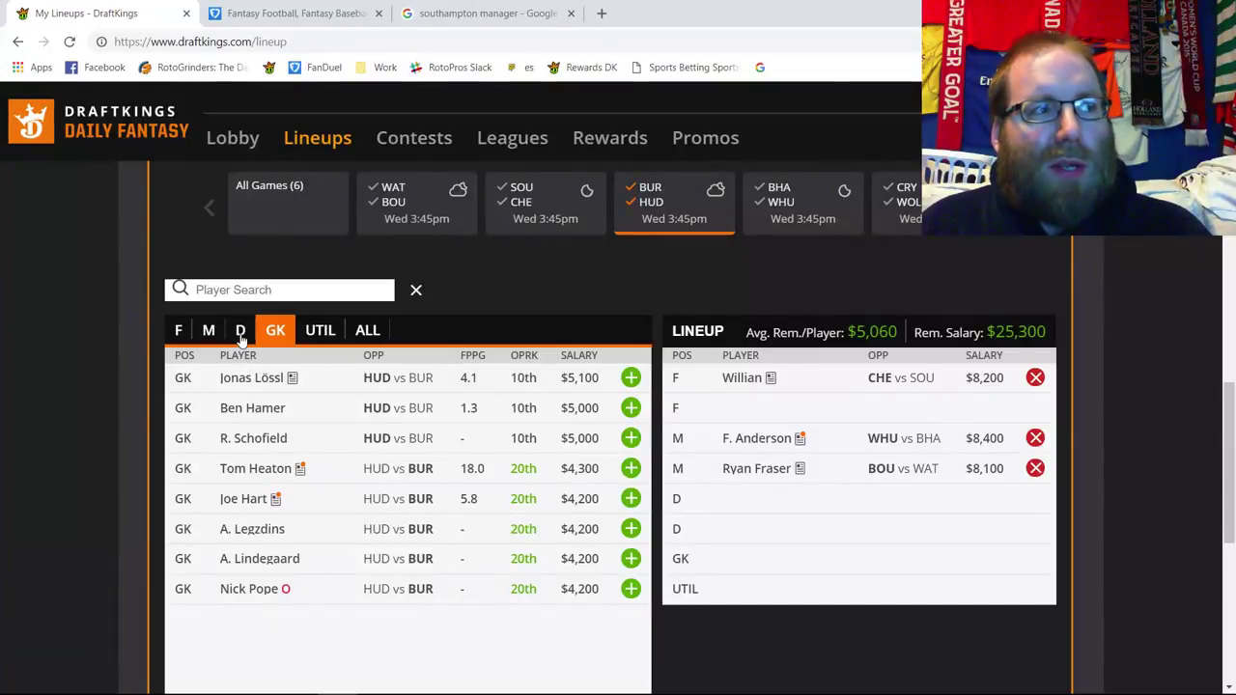
pyautogui.click(240, 333)
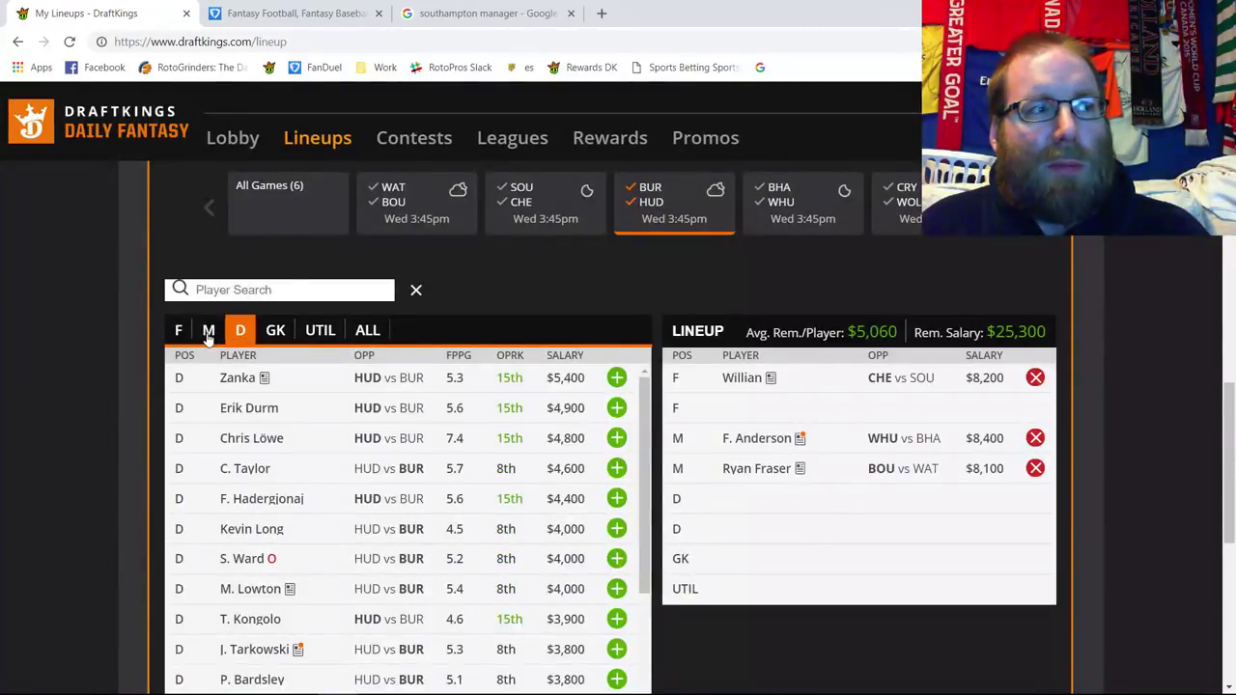
pyautogui.click(208, 333)
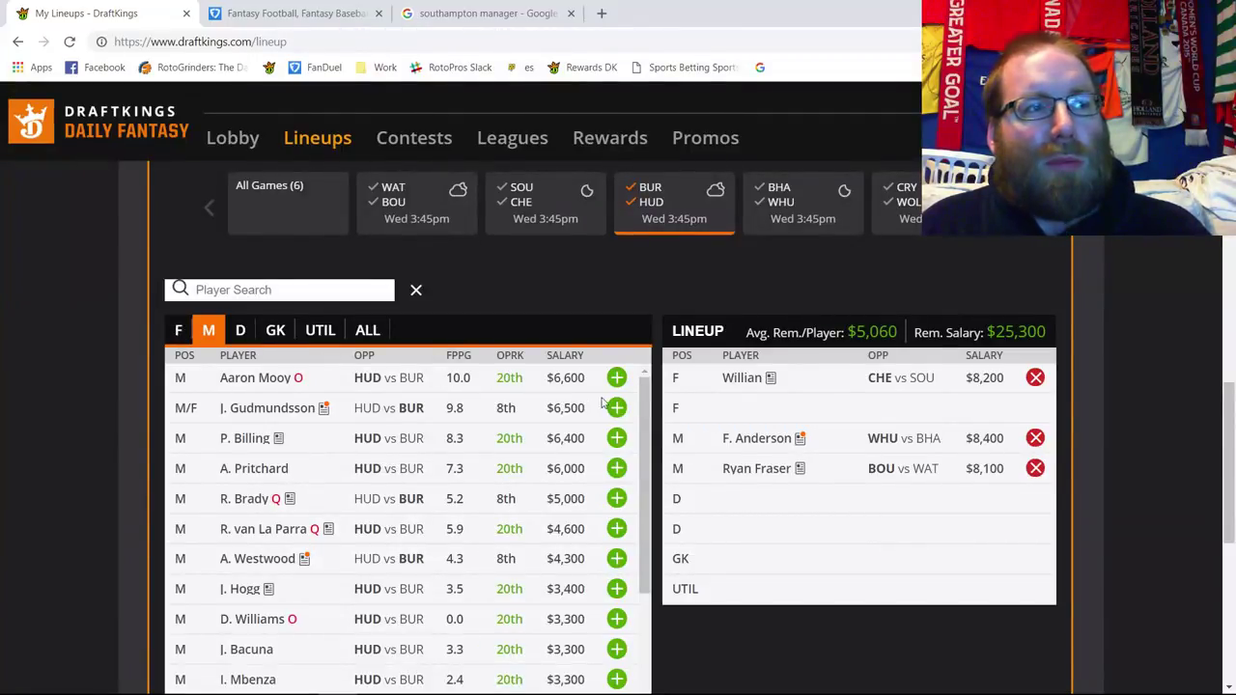
# Remove F. Anderson and Ryan Fraser from the lineup and add J. Gudmundsson as the second forward.
pyautogui.scroll(-1, 994, 485)
pyautogui.click(1035, 357)
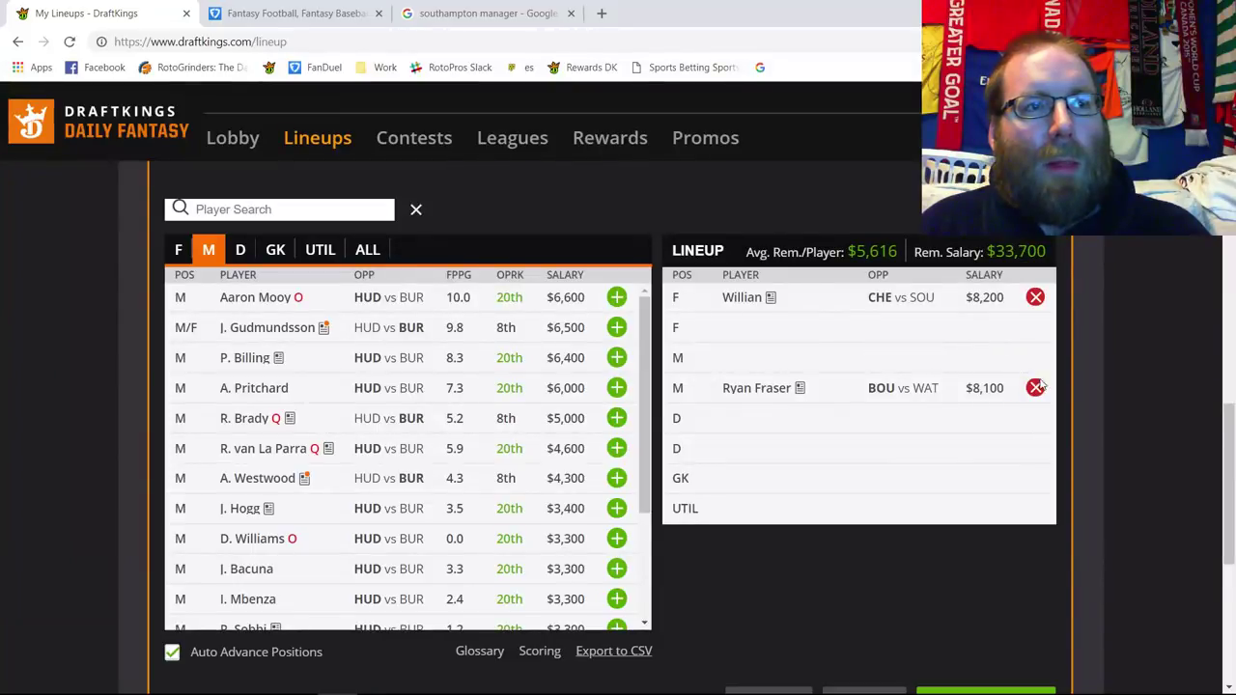
pyautogui.click(1035, 388)
pyautogui.click(178, 249)
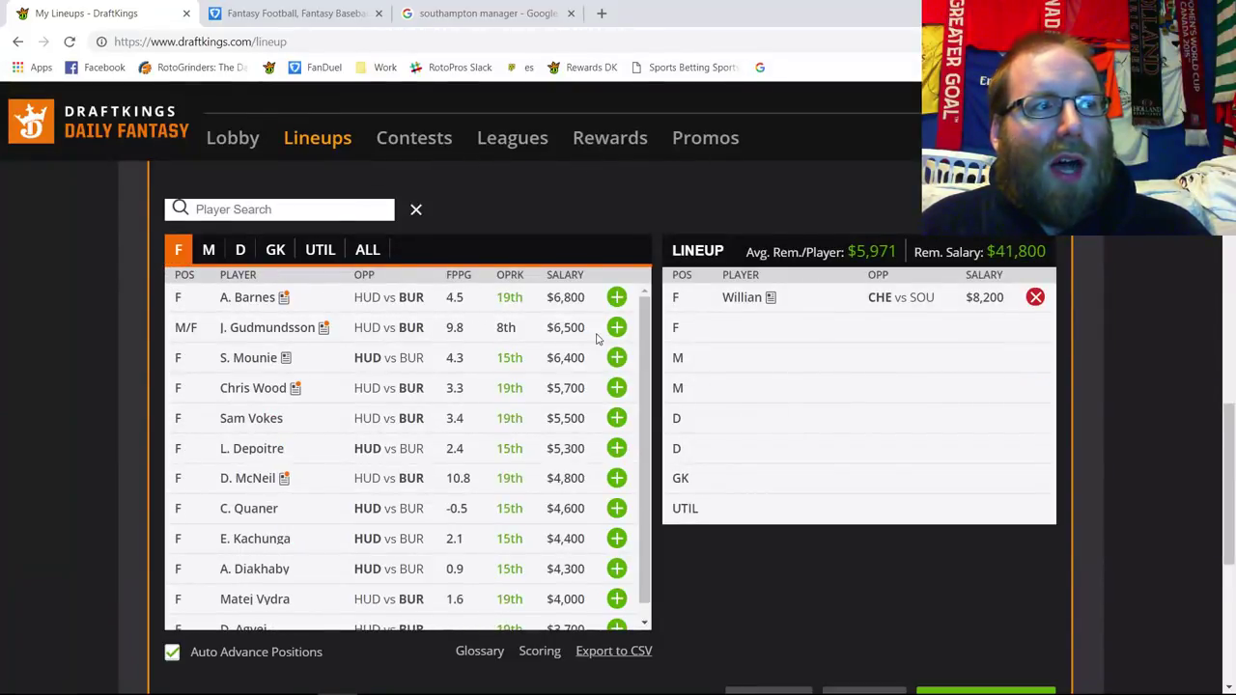
pyautogui.click(618, 327)
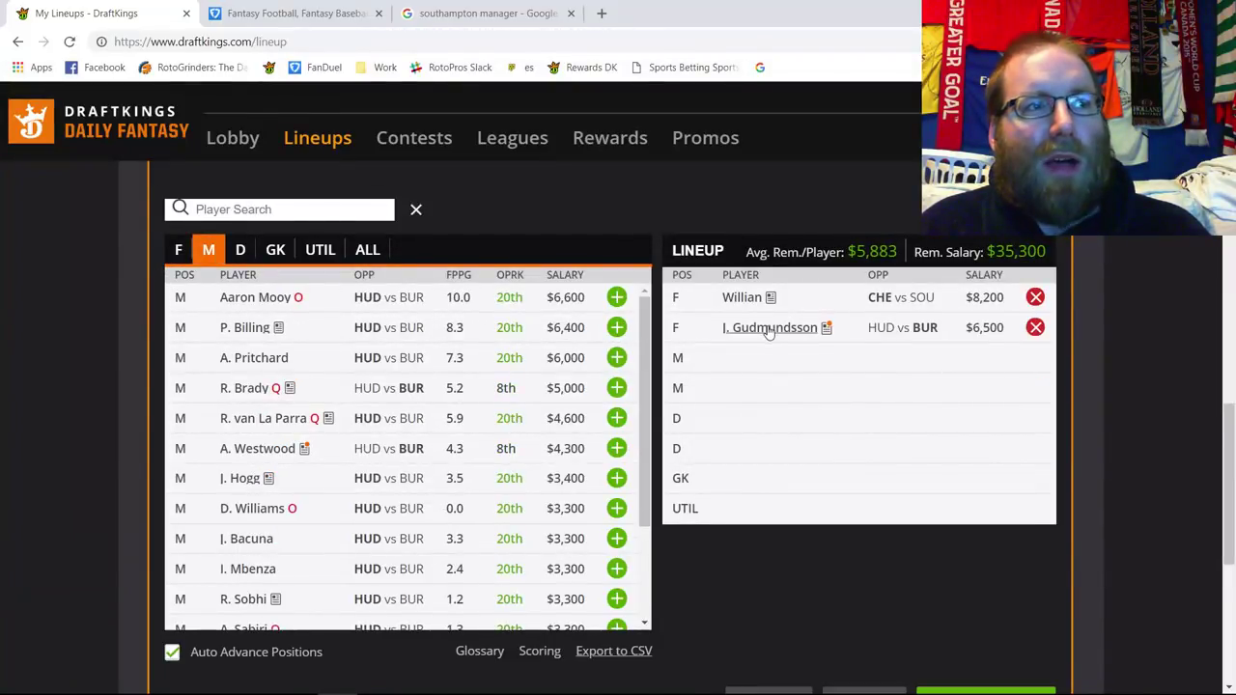
# Check J. Gudmundsson's 10-game log and add P. Billing to the lineup as the first midfielder.
pyautogui.click(773, 328)
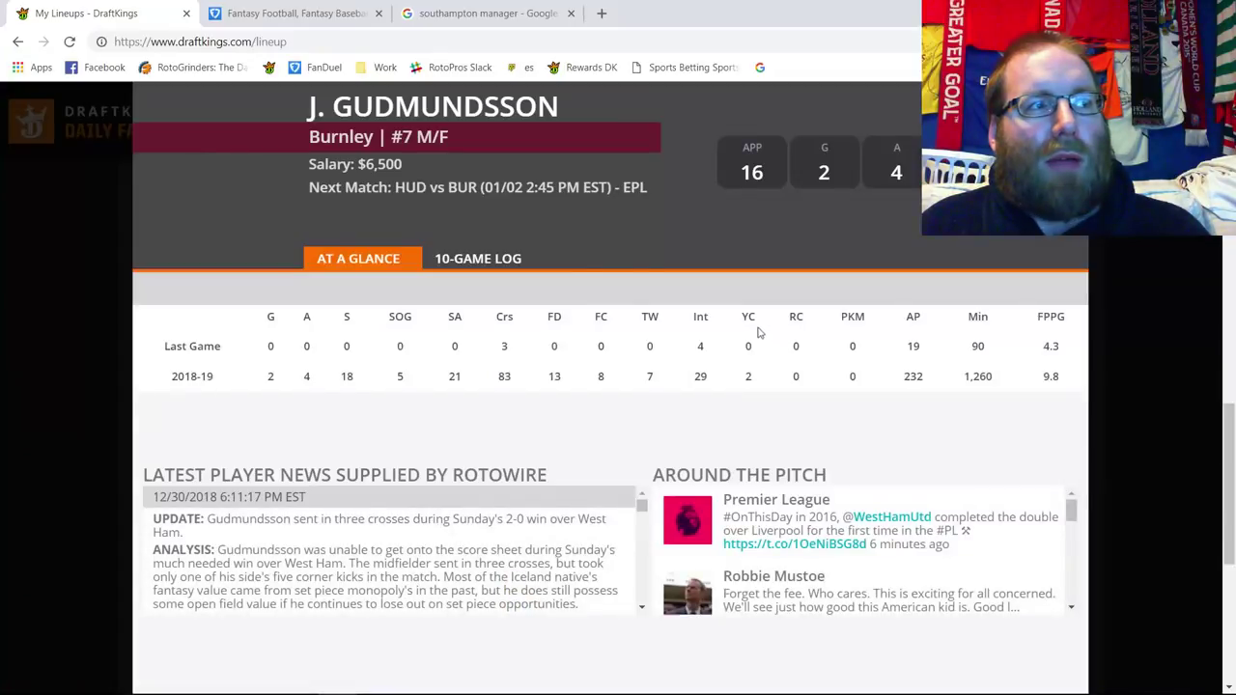
pyautogui.click(481, 259)
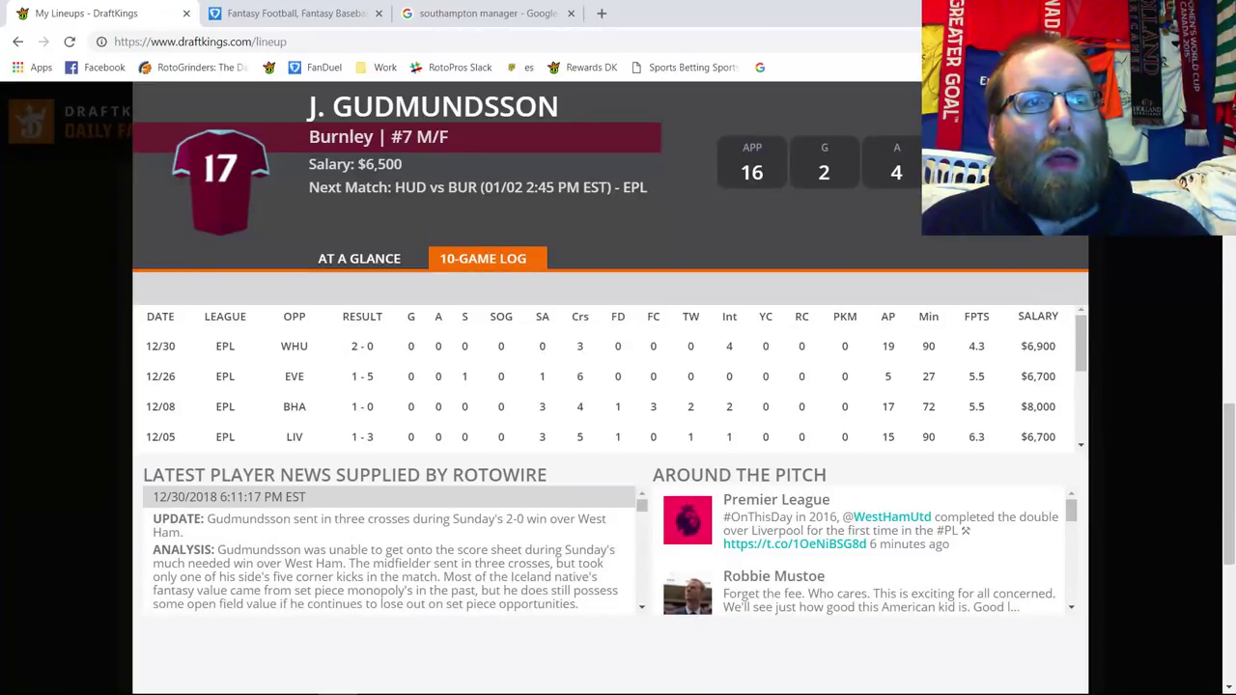
pyautogui.press('Escape')
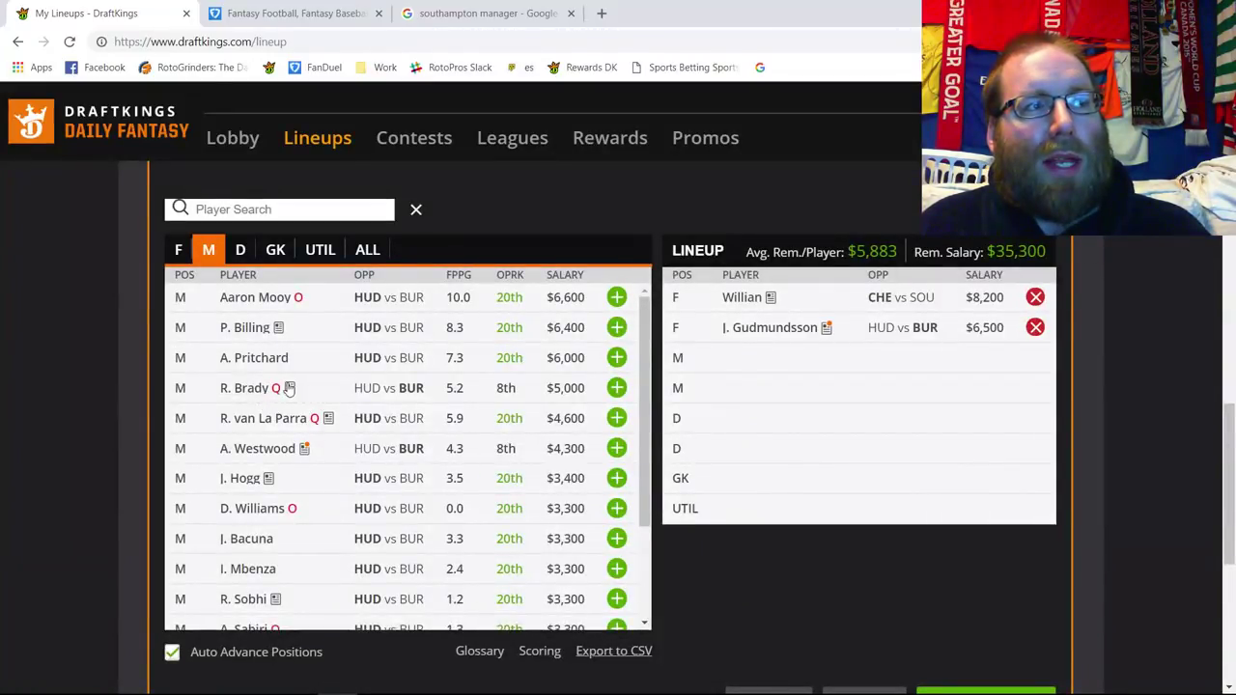
pyautogui.click(617, 328)
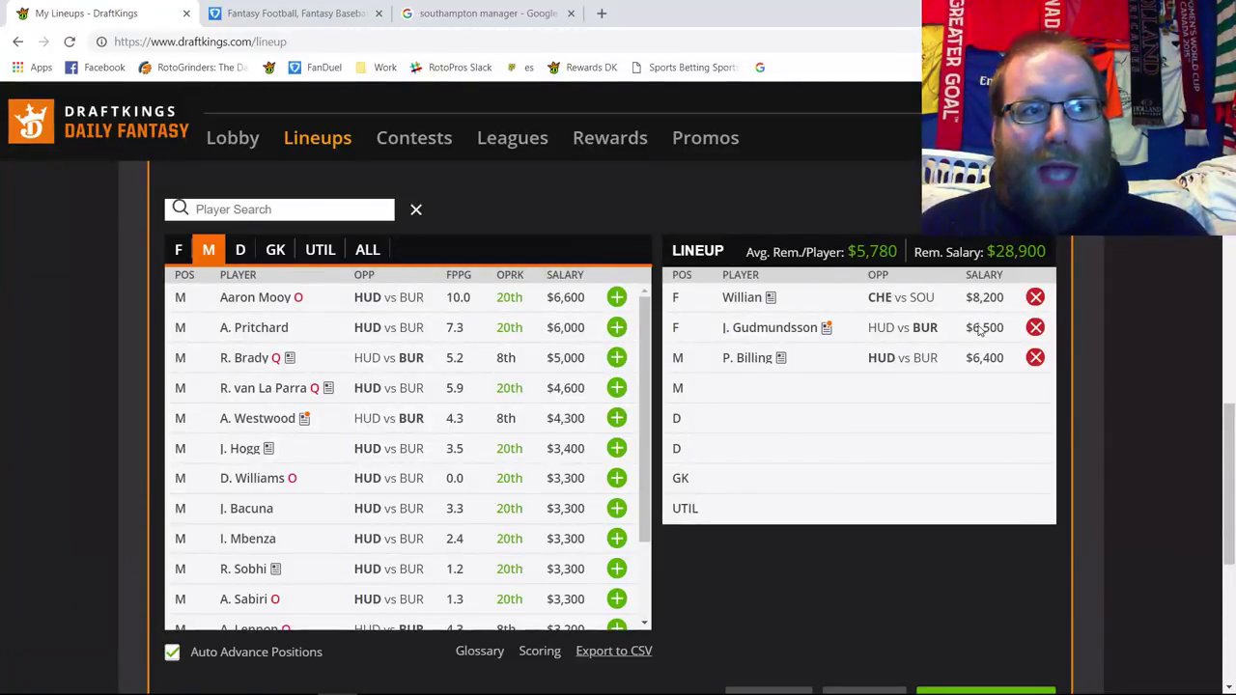
# Review Burnley defender C. Taylor's 10-game log and add him to the lineup as the first defender.
pyautogui.click(241, 249)
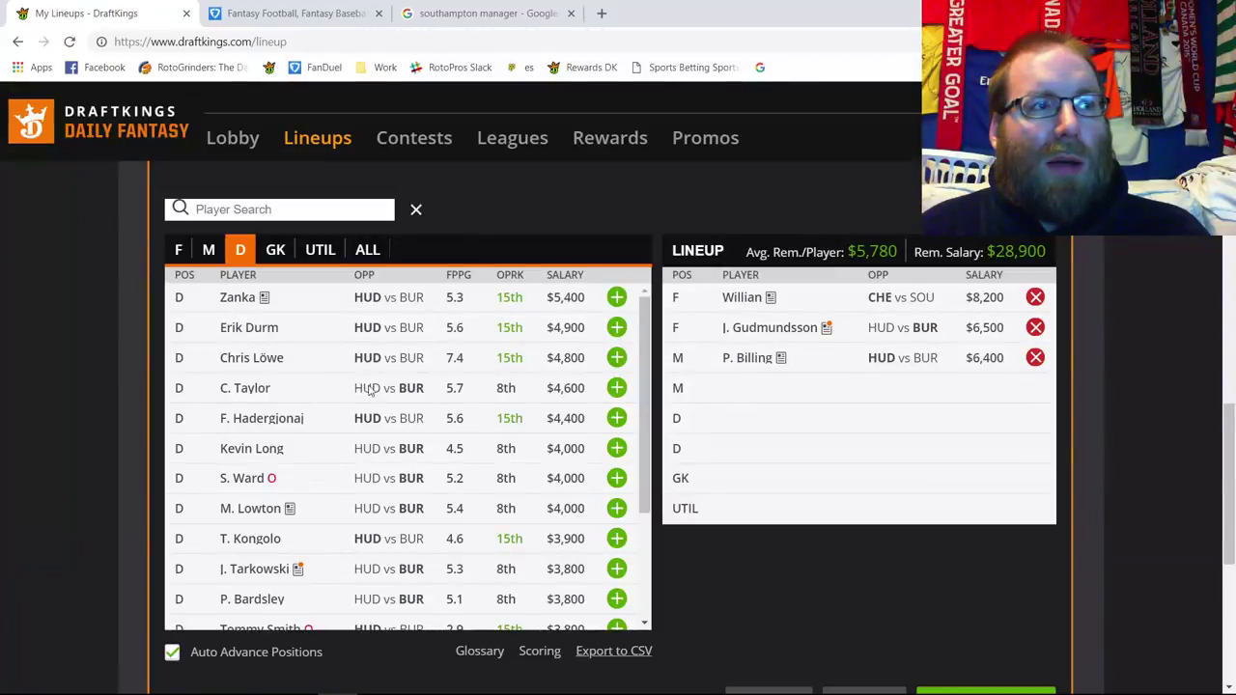
pyautogui.click(249, 388)
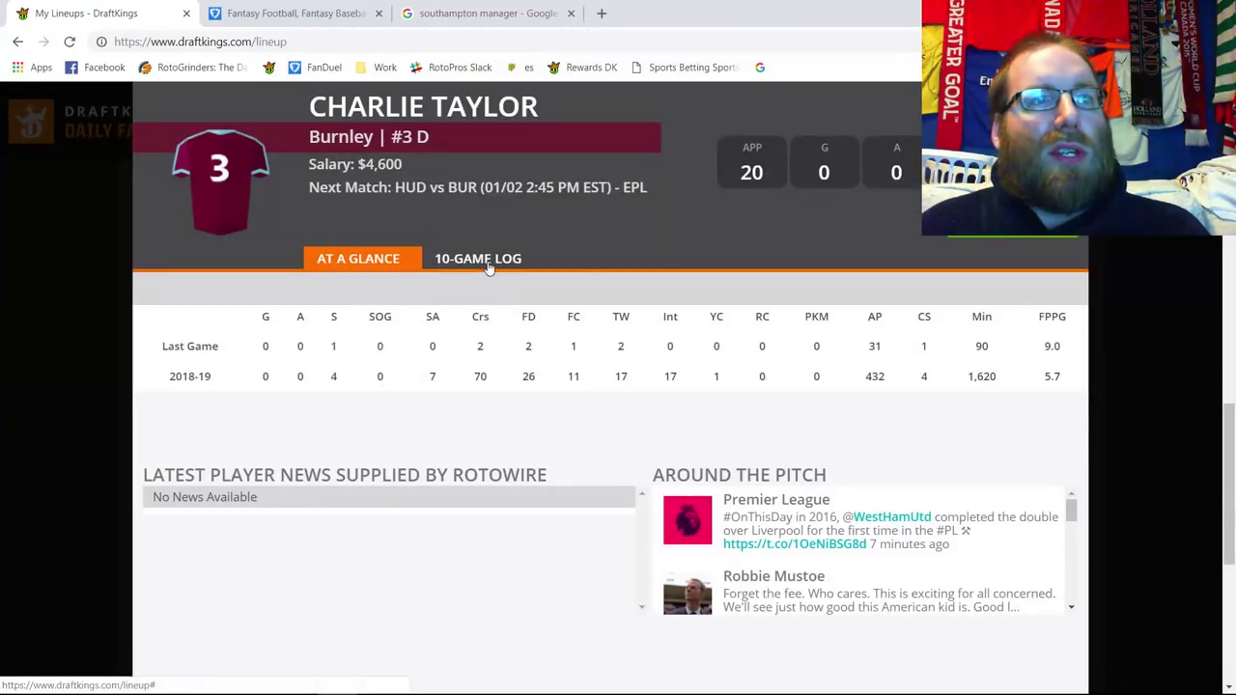
pyautogui.click(488, 262)
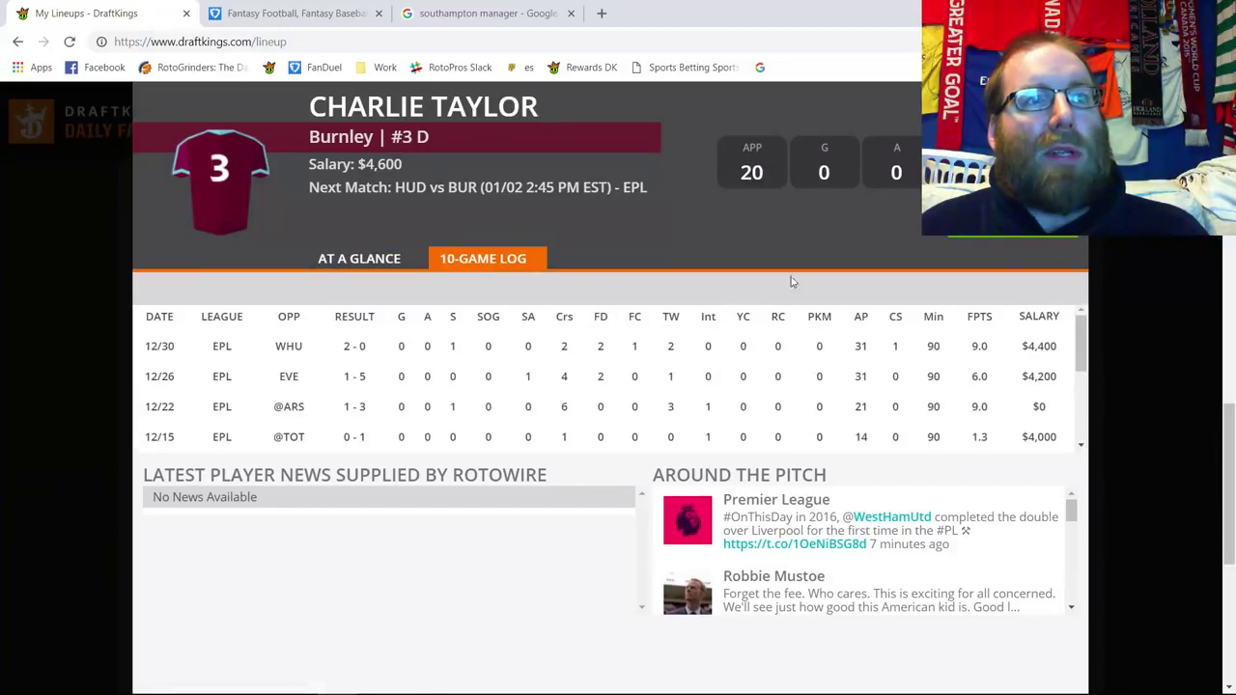
pyautogui.click(1032, 242)
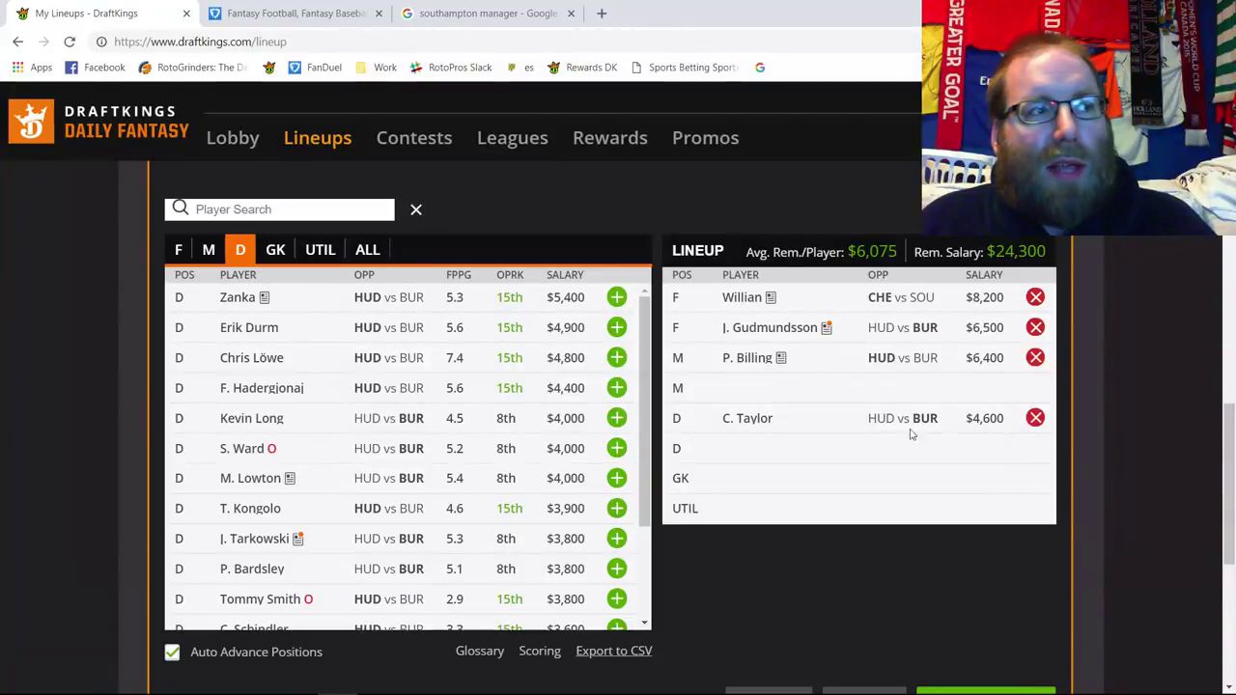
# Examine Burnley defender Matthew Lowton's 10-game log.
pyautogui.click(616, 387)
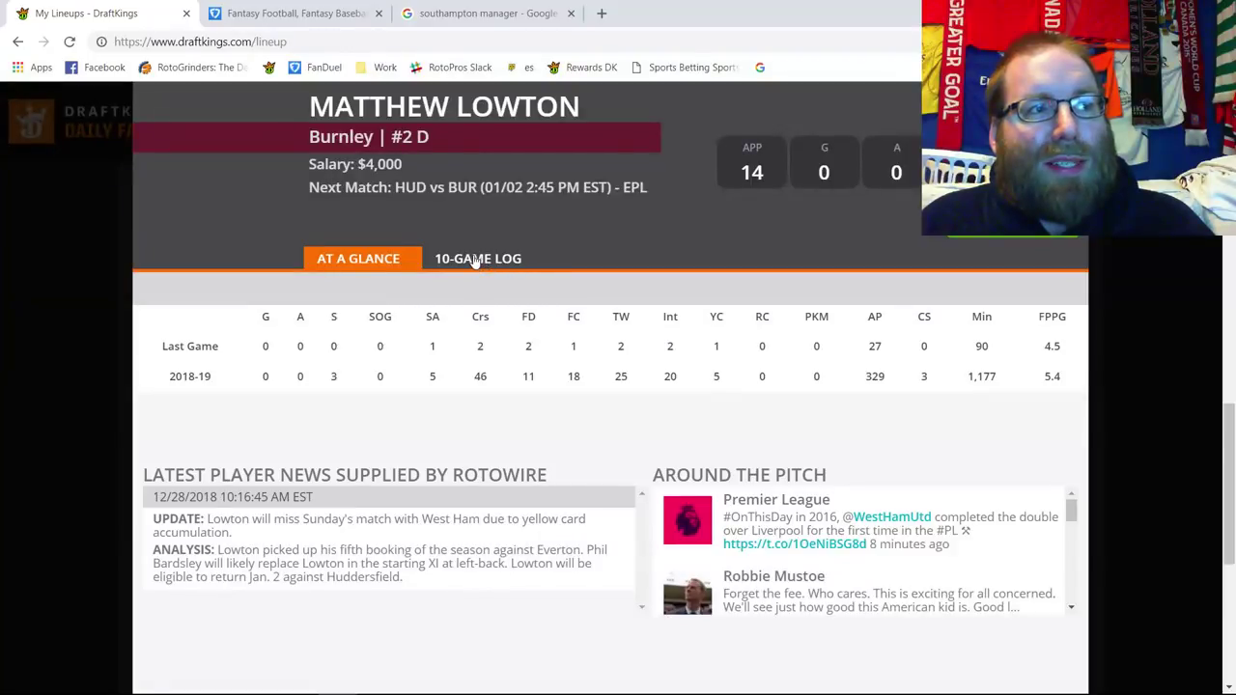
pyautogui.click(473, 258)
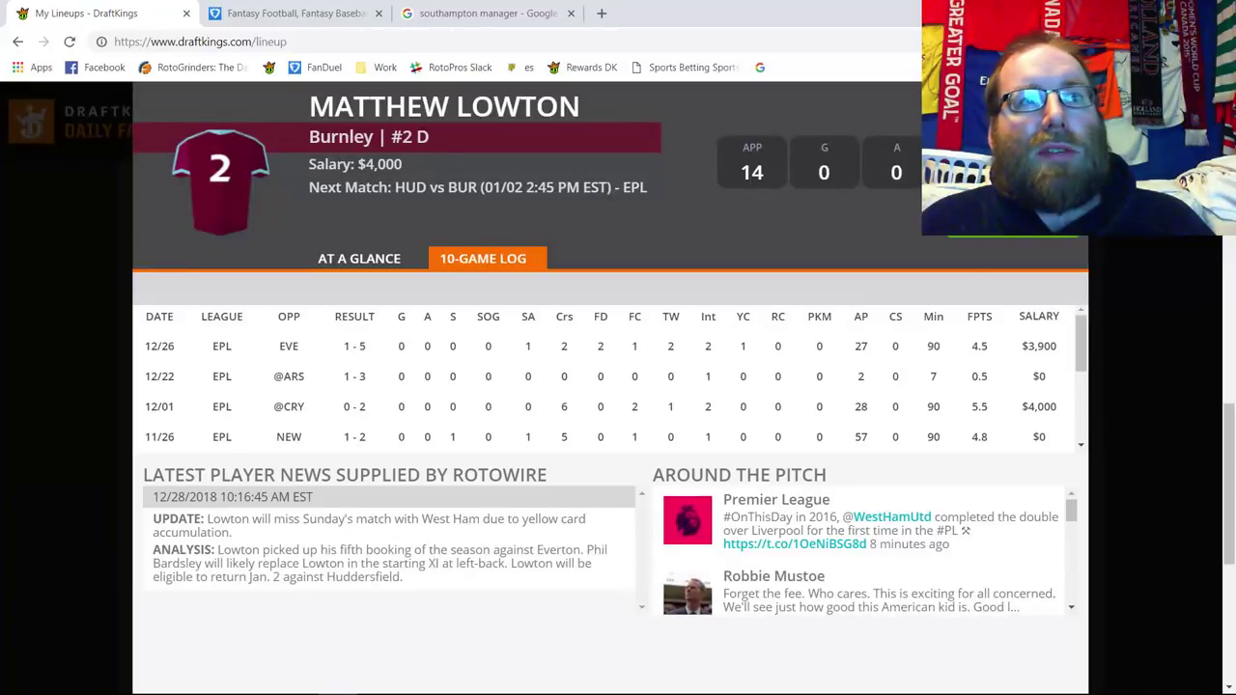
pyautogui.press('Escape')
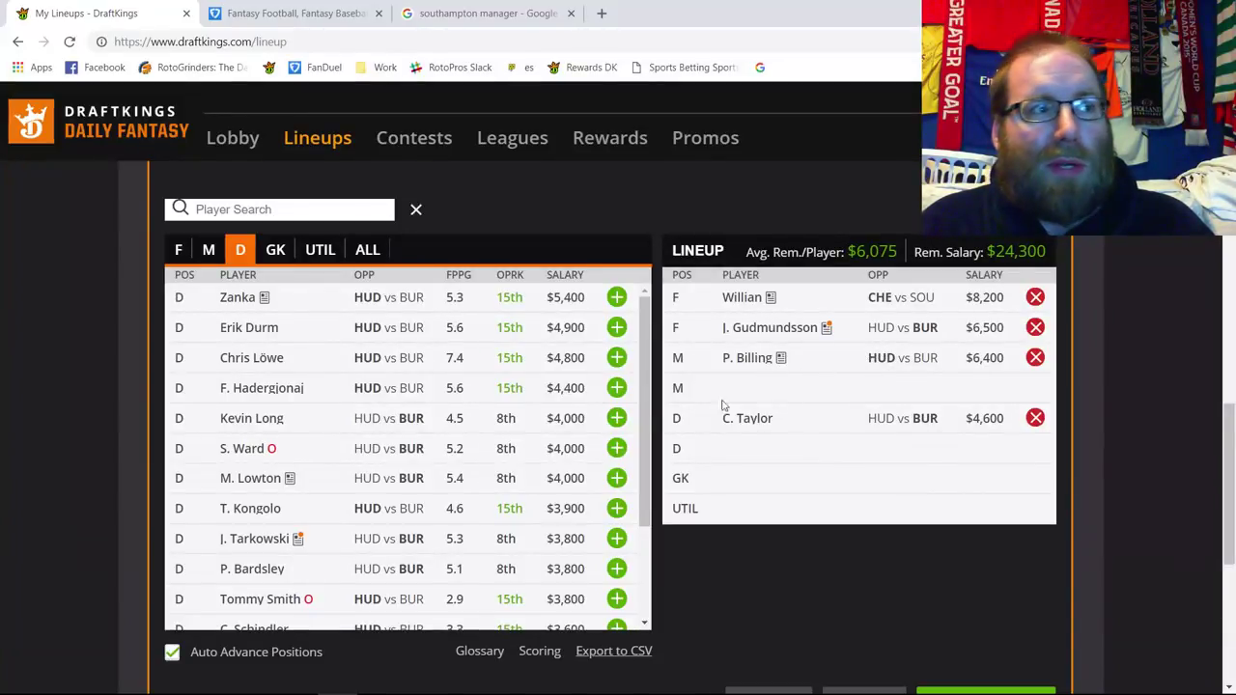
# Look through the midfielders available in the BUR vs HUD game.
pyautogui.scroll(2, 506, 427)
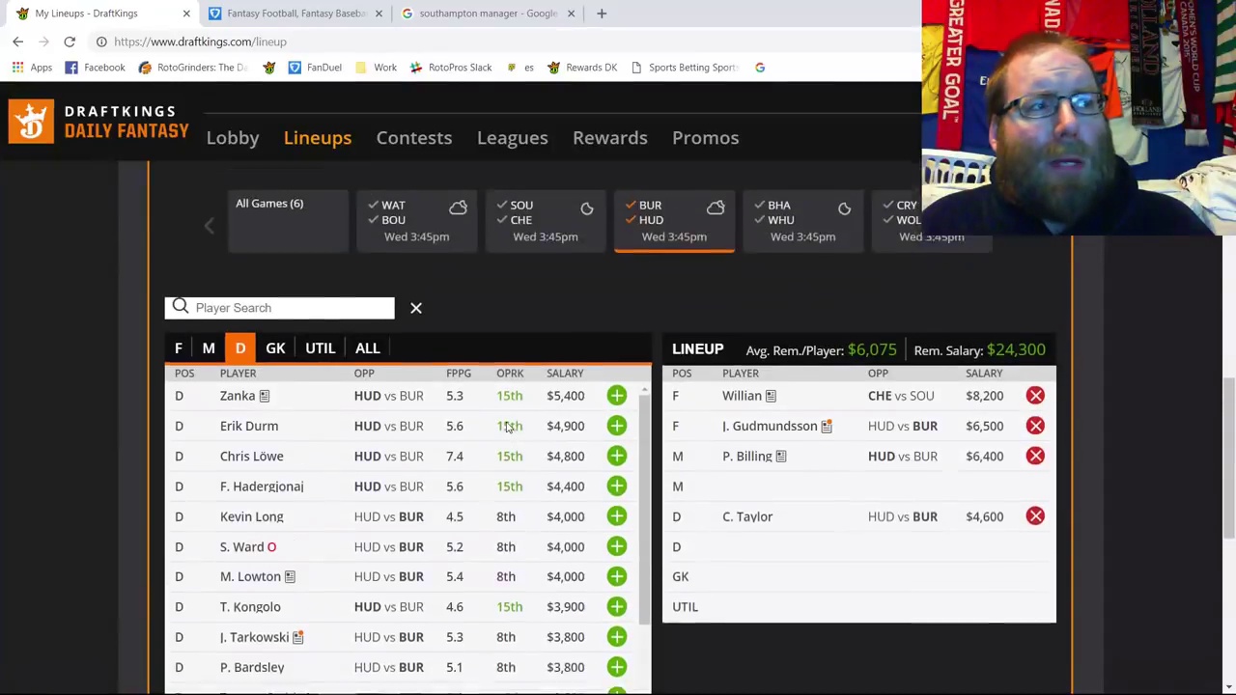
pyautogui.click(209, 410)
pyautogui.scroll(-1, 726, 376)
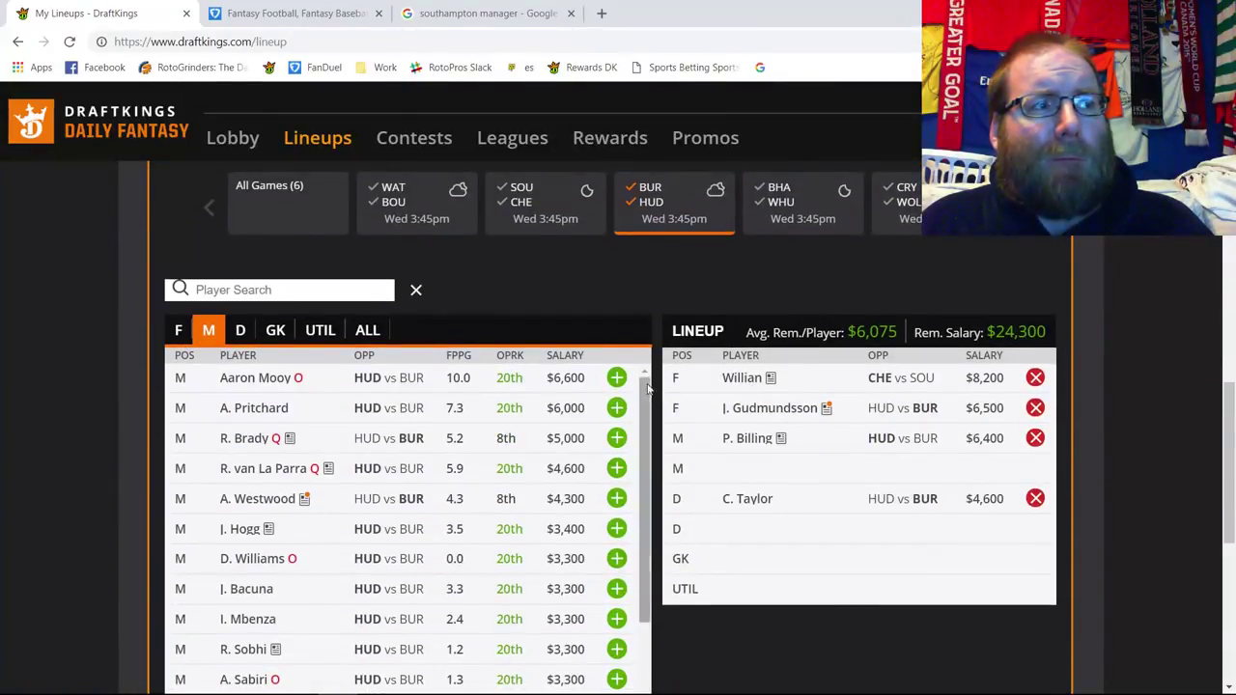
pyautogui.scroll(-1, 543, 406)
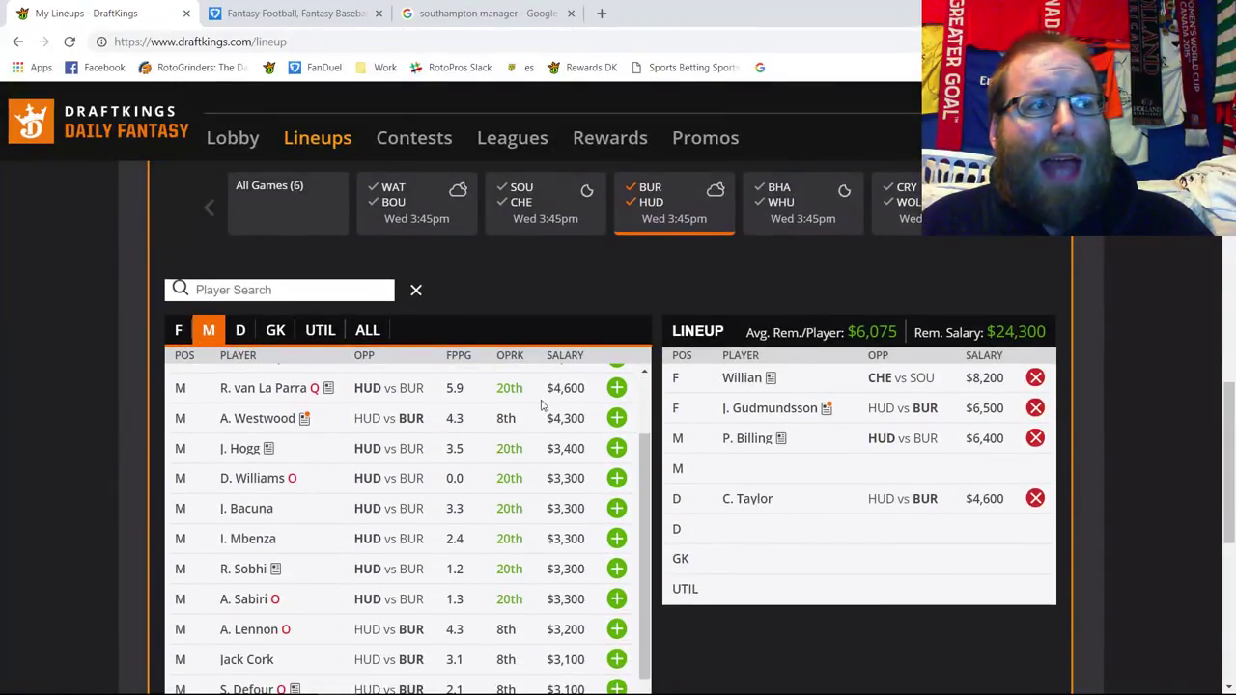
# Examine Burnley forward Ashley Barnes's 10-game log, including his minutes on 12/30 and 12/26 and his fantasy points on 12/30.
pyautogui.click(178, 331)
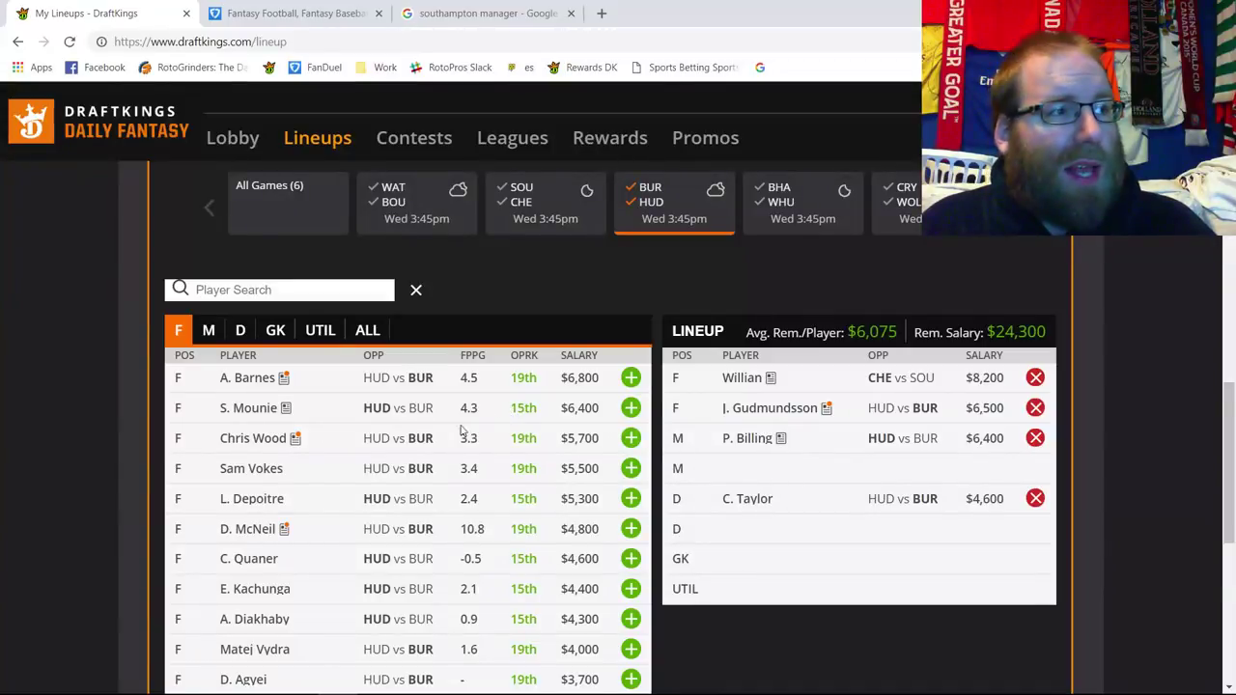
pyautogui.click(271, 379)
pyautogui.click(492, 261)
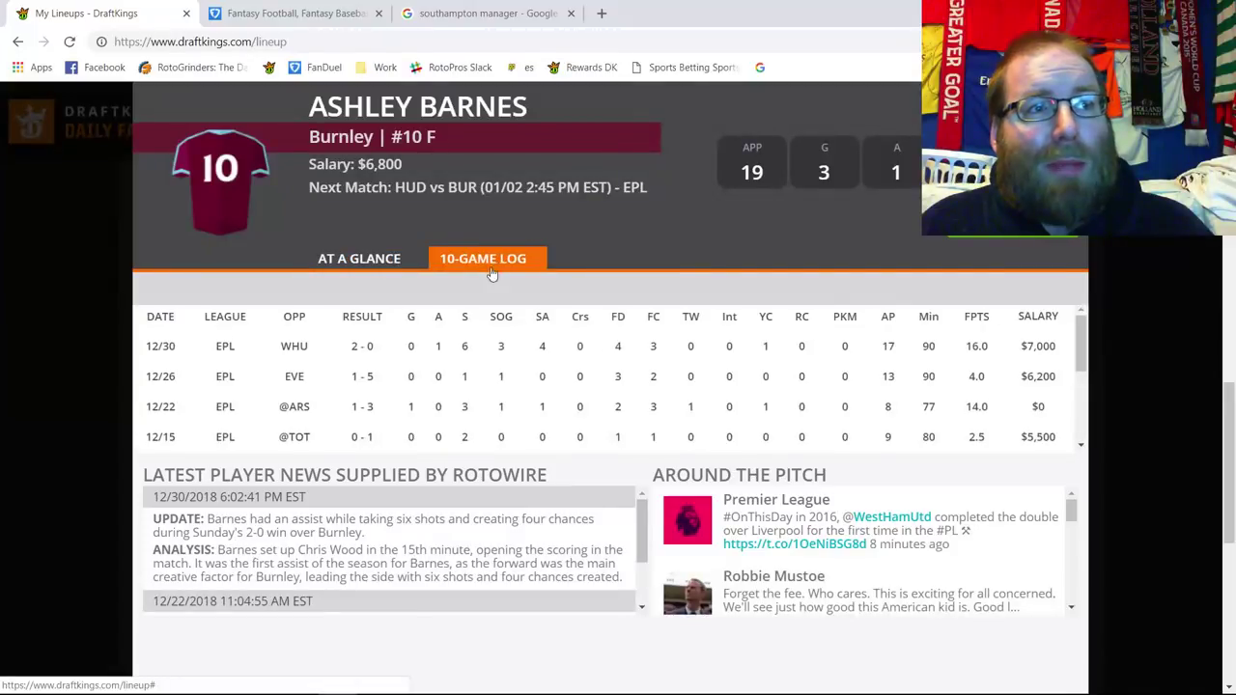
pyautogui.doubleClick(929, 344)
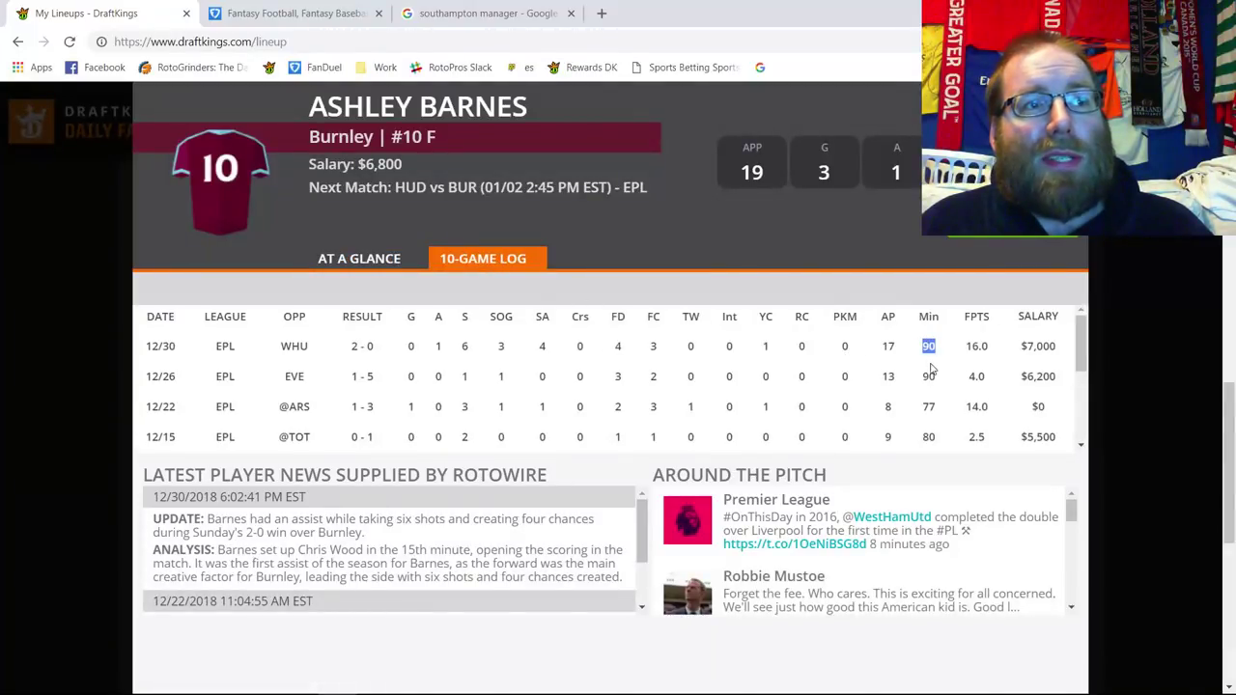
pyautogui.doubleClick(928, 375)
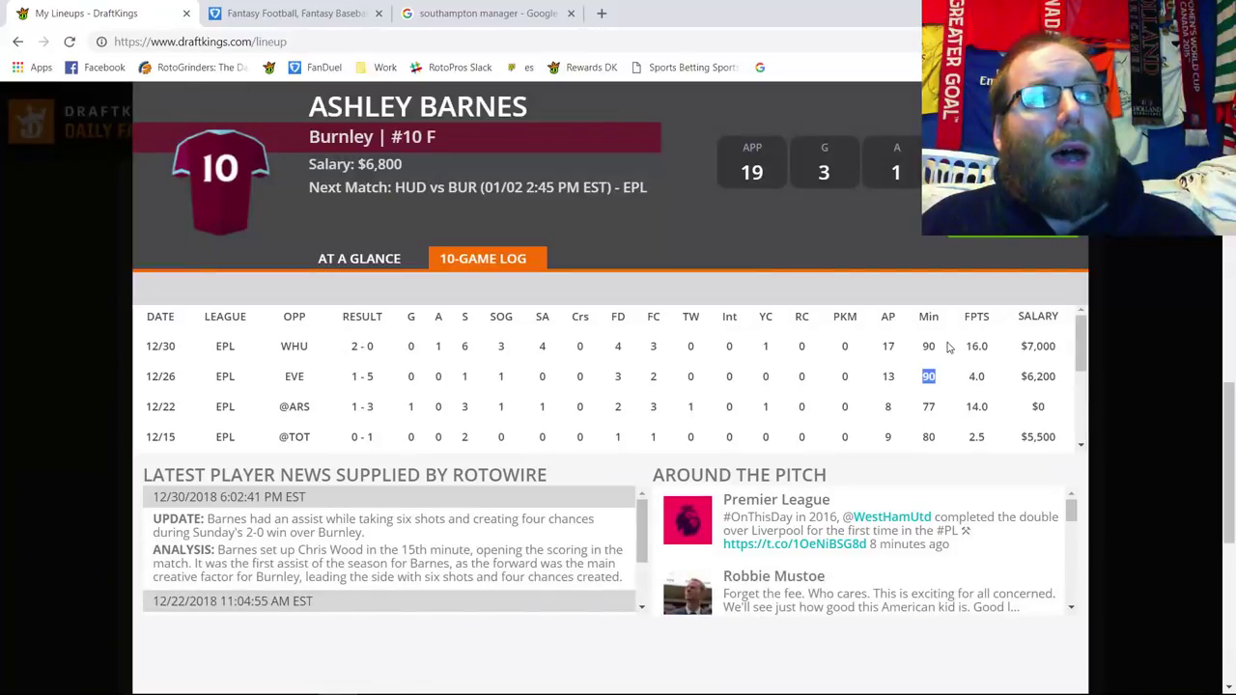
pyautogui.doubleClick(976, 345)
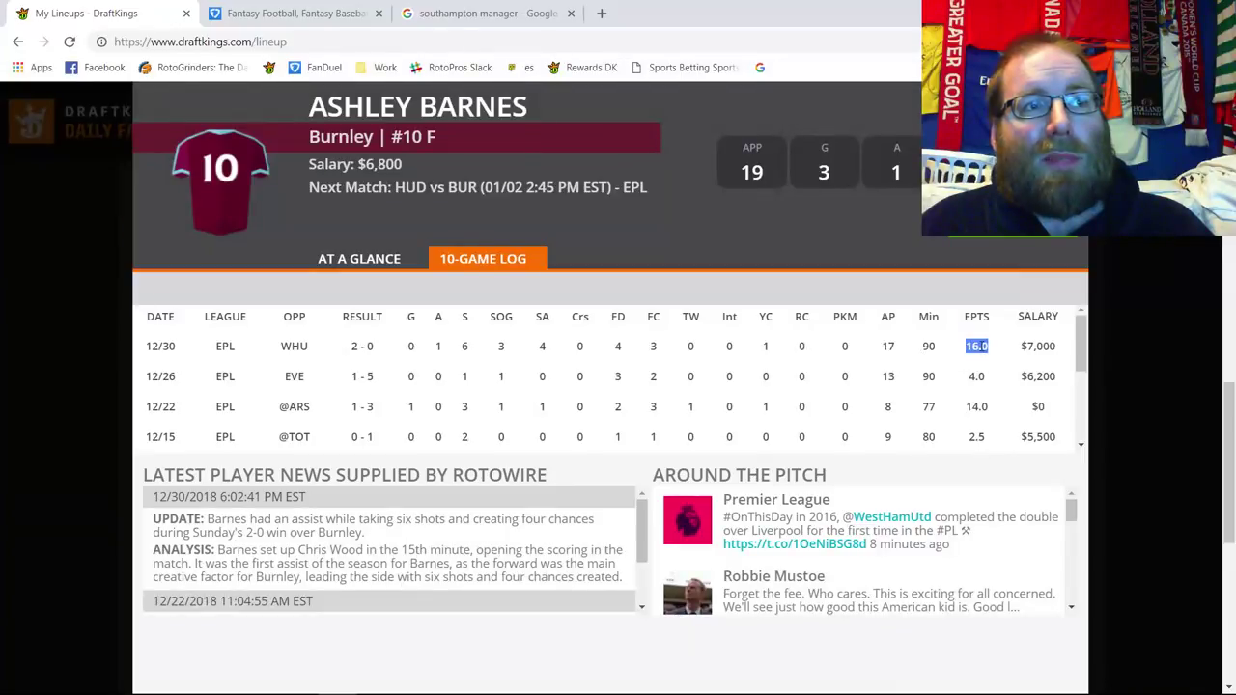
pyautogui.moveTo(988, 345); pyautogui.dragTo(966, 346)
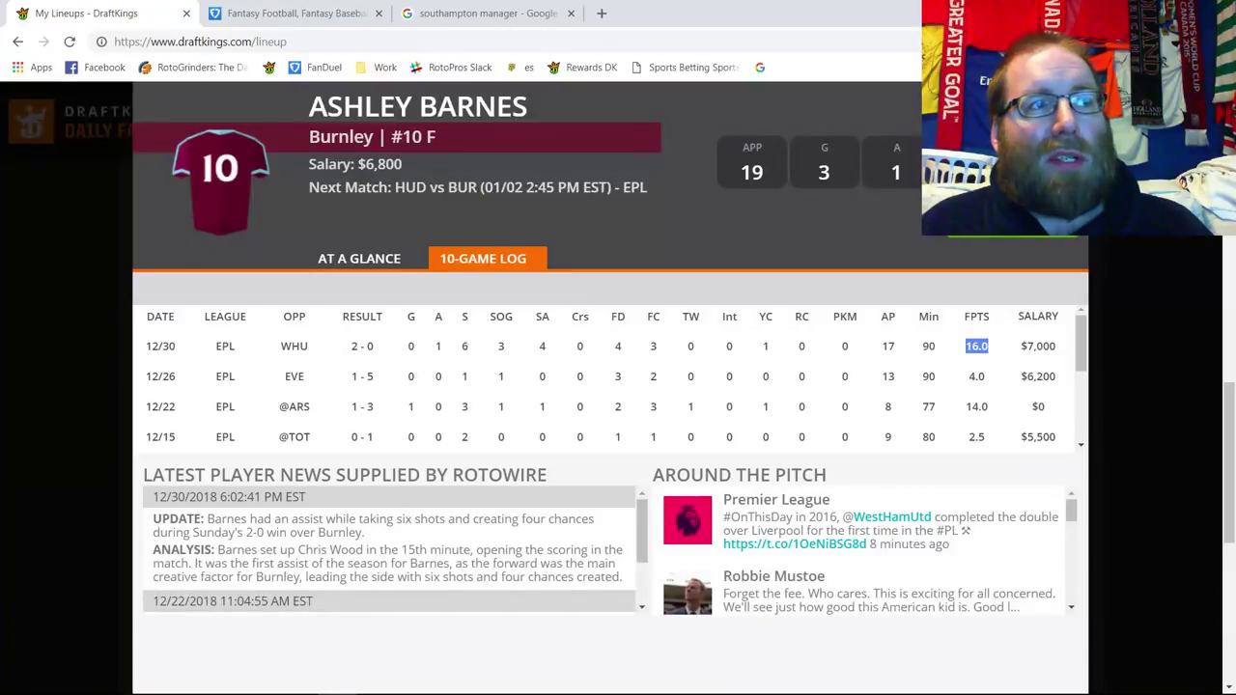
# Add Burnley's Tom Heaton to the lineup as goalkeeper and review his 10-game log.
pyautogui.press('Escape')
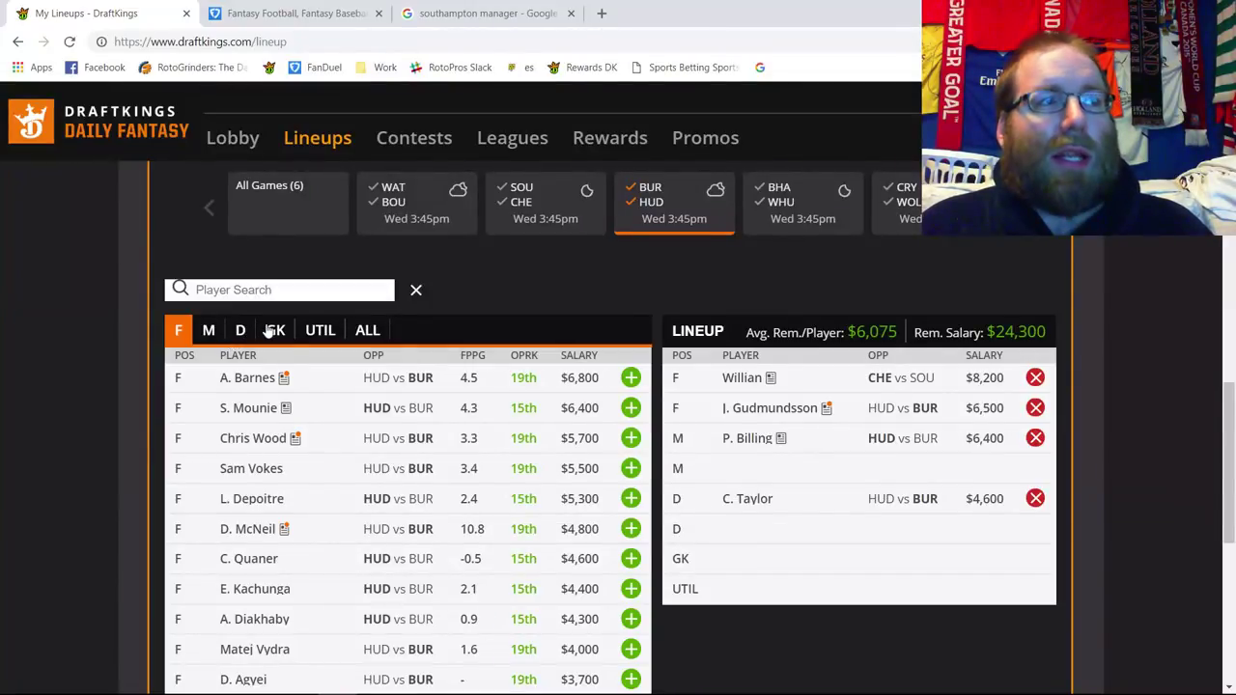
pyautogui.click(270, 330)
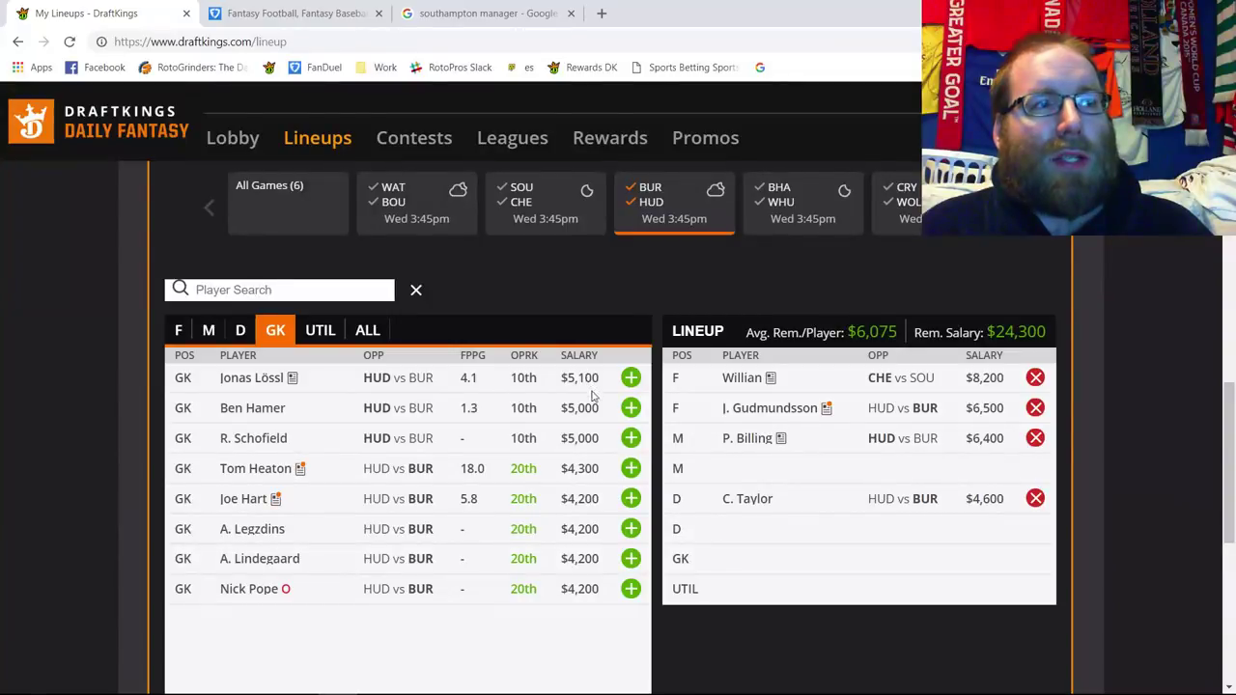
pyautogui.click(631, 468)
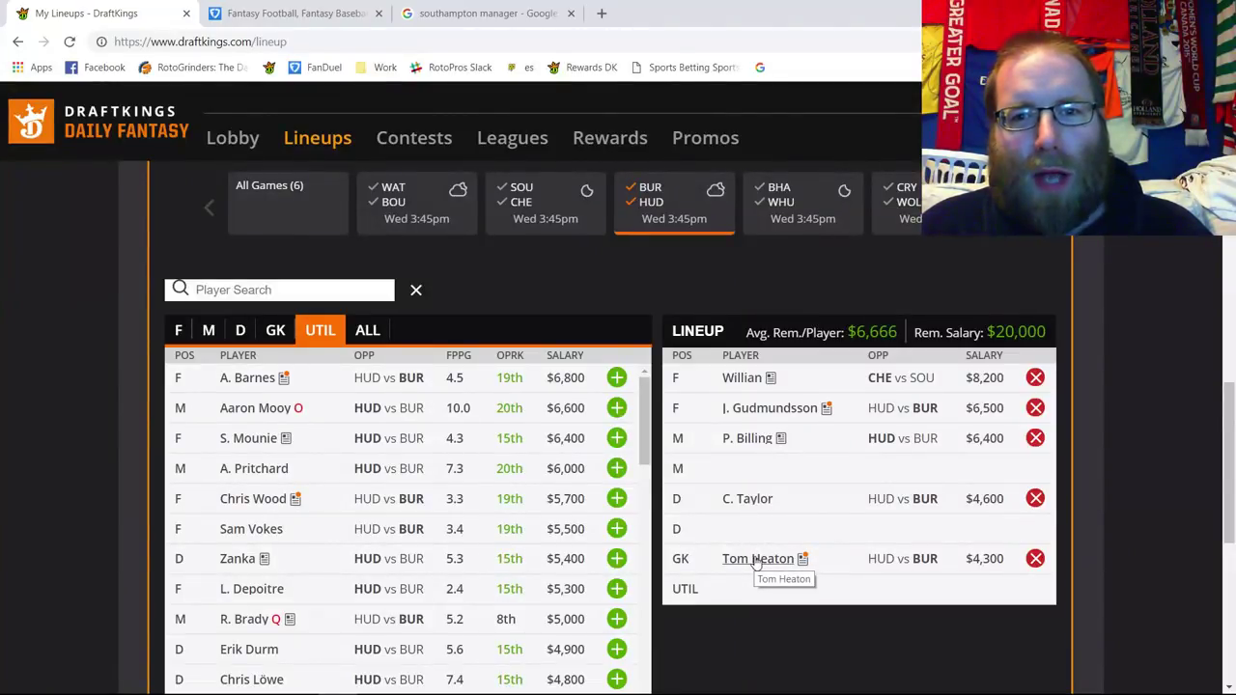
pyautogui.click(757, 560)
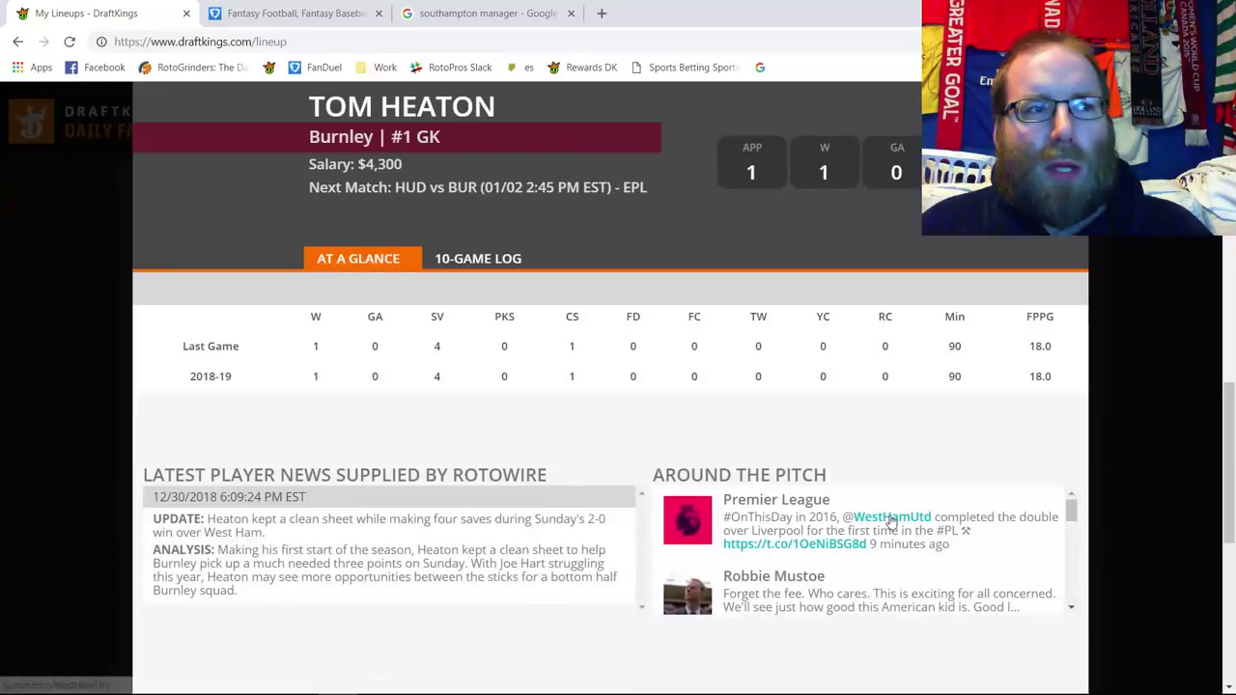
pyautogui.click(473, 260)
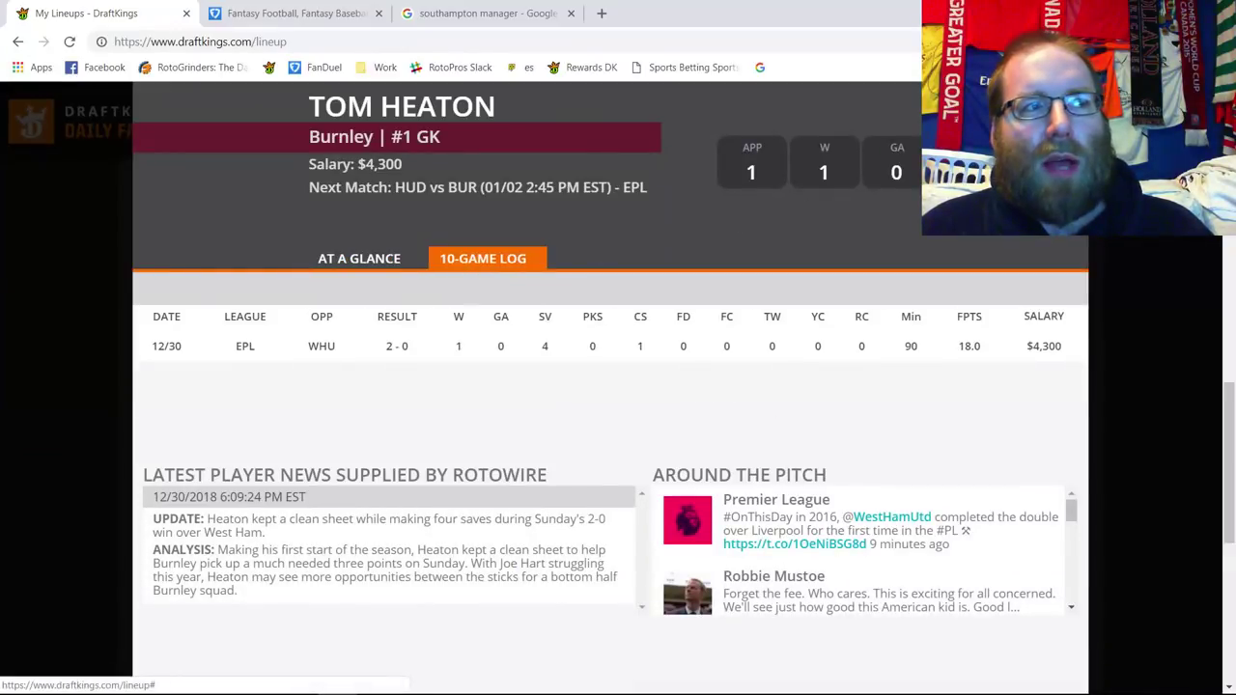
pyautogui.press('Escape')
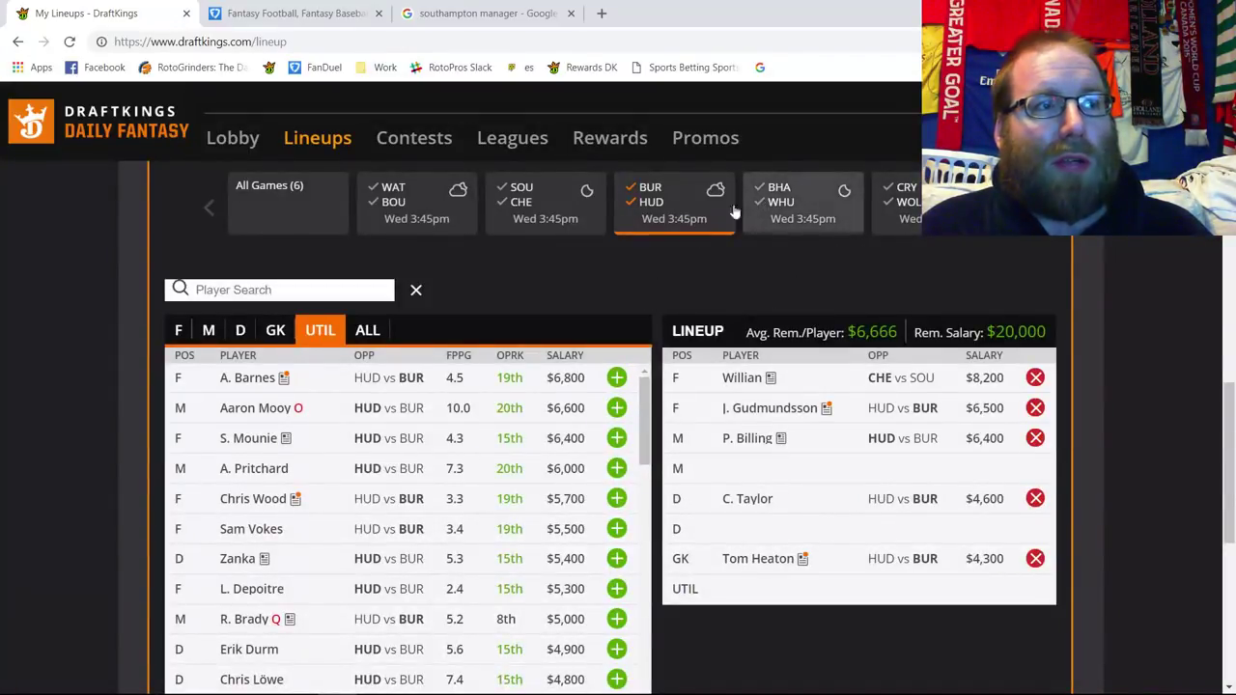
# Narrow the goalkeepers to Burnley's and review Joe Hart's season summary and latest news.
pyautogui.click(651, 202)
pyautogui.click(275, 330)
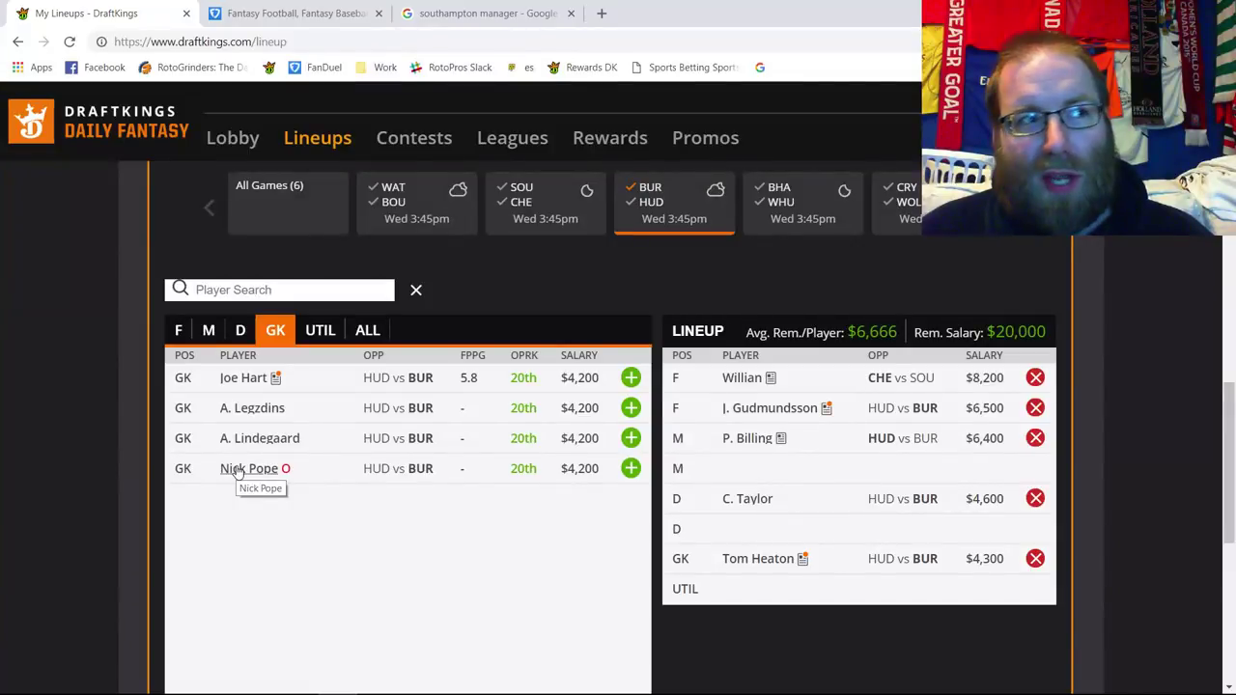
pyautogui.click(243, 379)
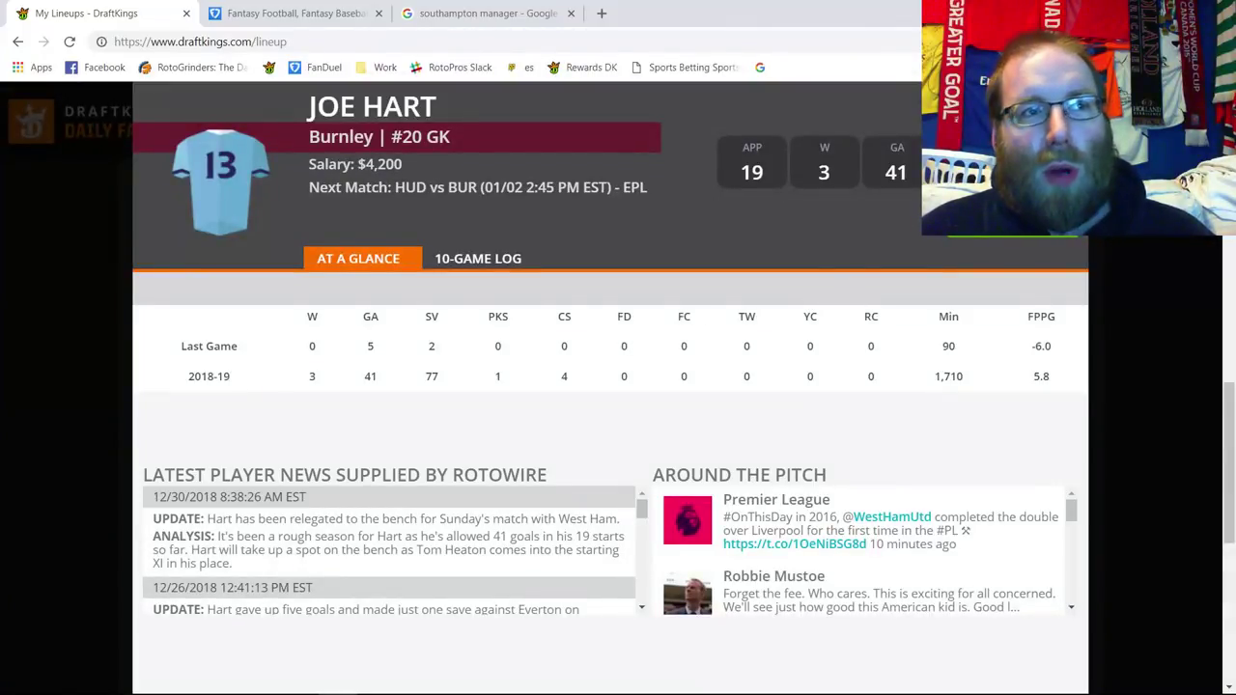
pyautogui.press('Escape')
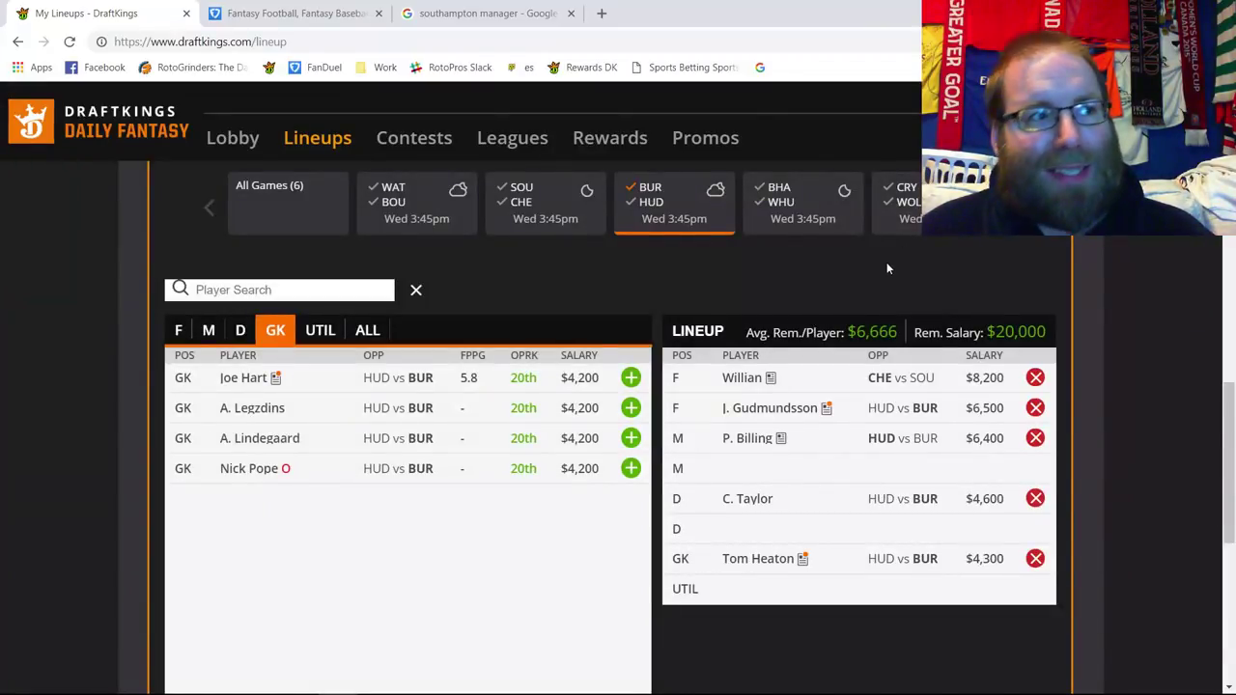
# Recheck goalkeeper Tom Heaton's season summary, player news and 10-game log.
pyautogui.click(769, 567)
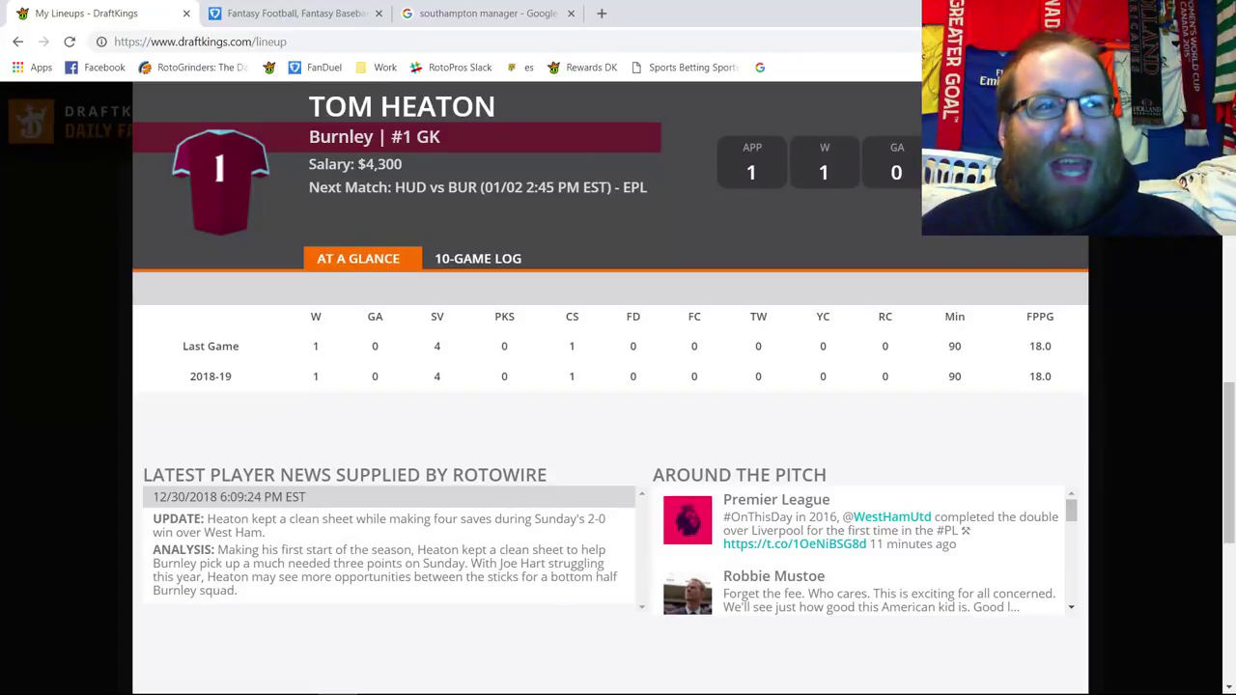
pyautogui.press('Escape')
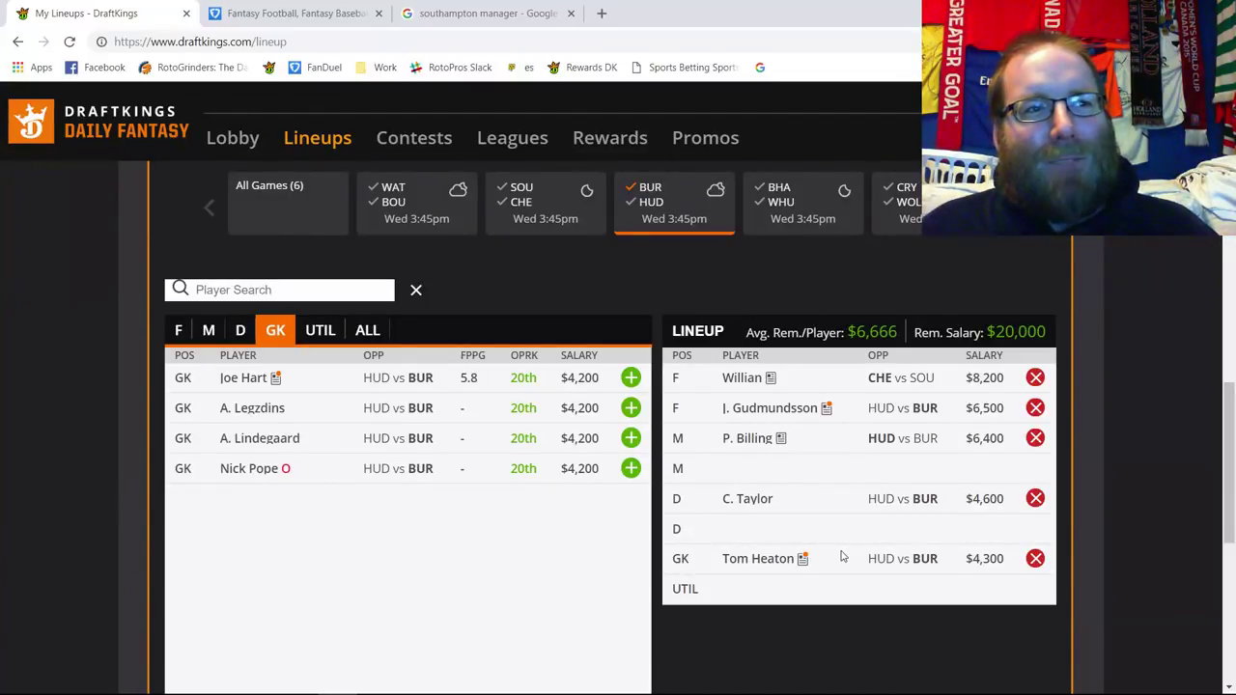
pyautogui.click(757, 560)
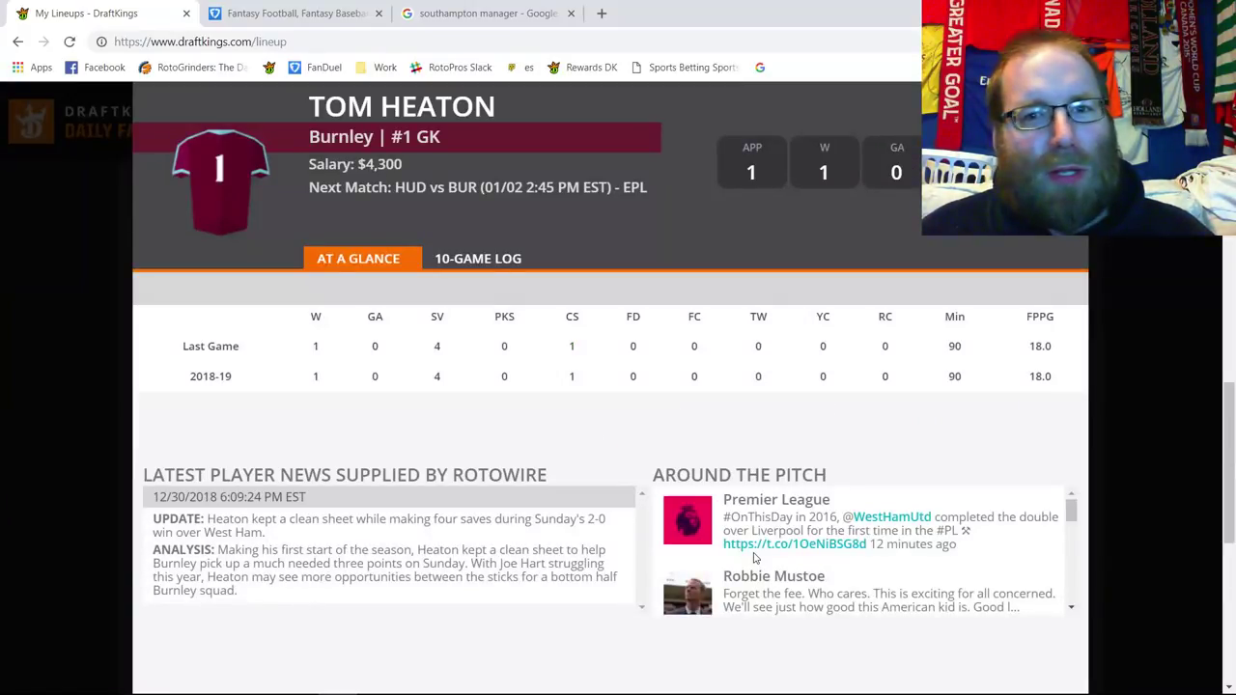
pyautogui.click(515, 270)
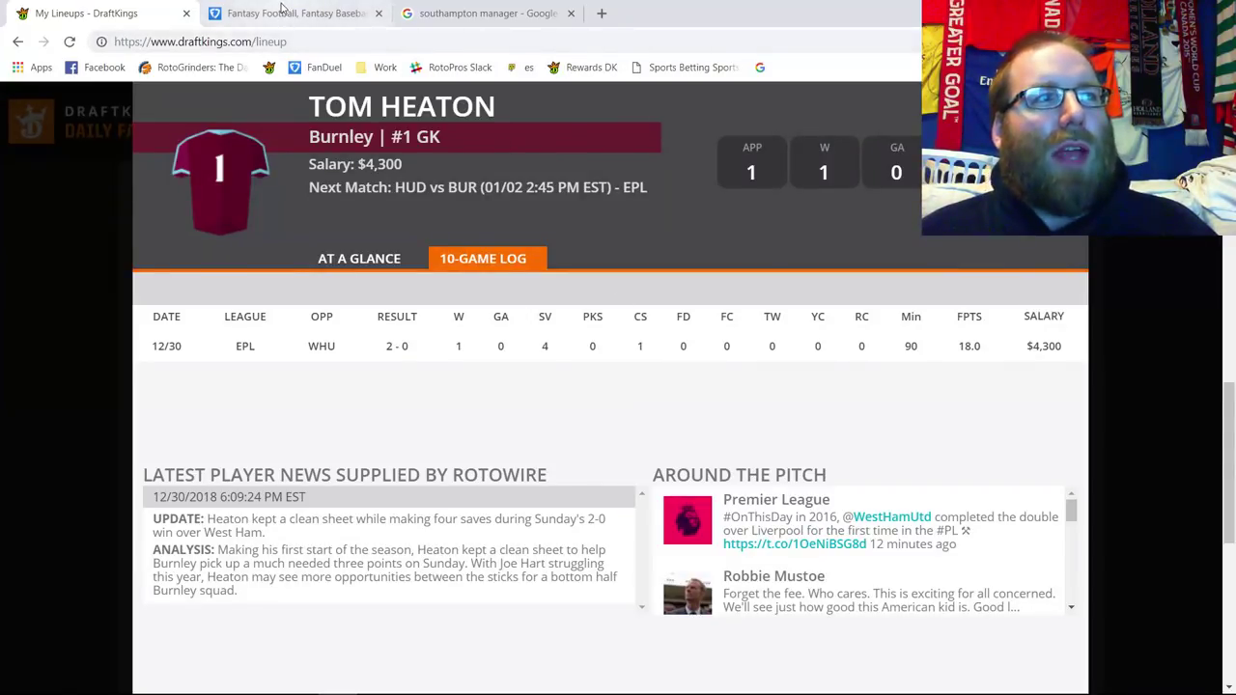
pyautogui.press('Escape')
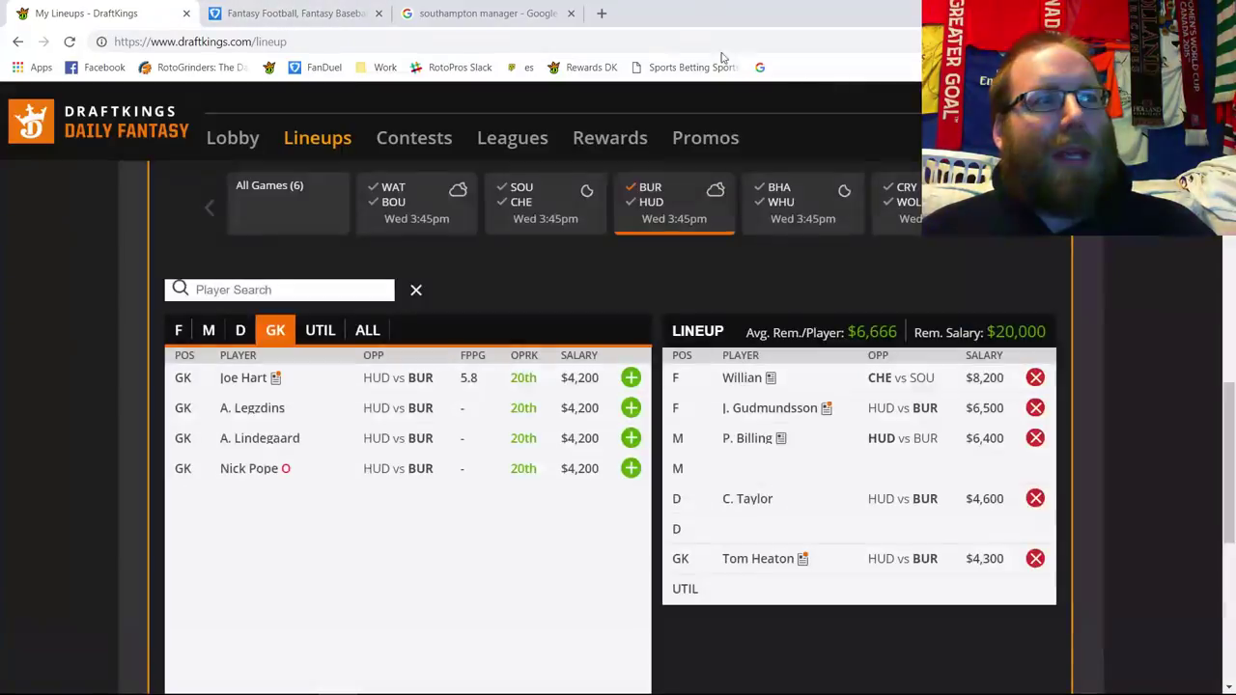
# Switch to FanDuel, look through the BRN @ HUD forwards and midfielders, and add Johann Gudmundsson to the lineup as a midfielder.
pyautogui.click(330, 15)
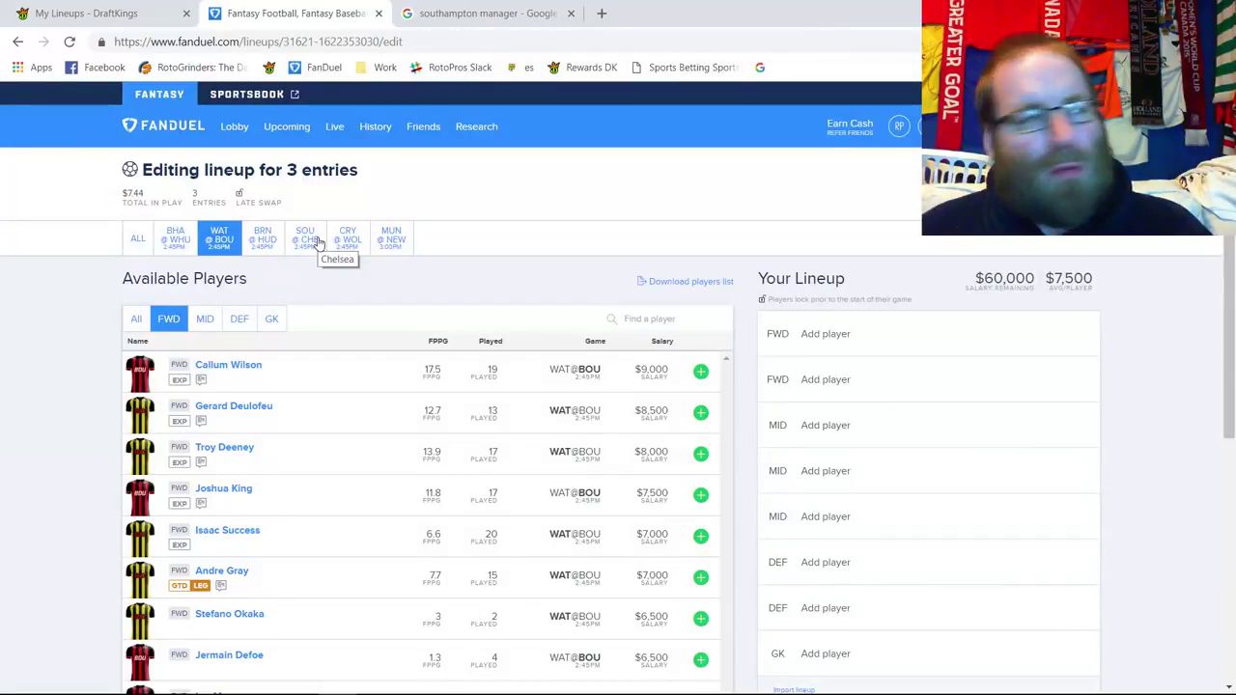
pyautogui.click(266, 249)
pyautogui.scroll(-1, 286, 268)
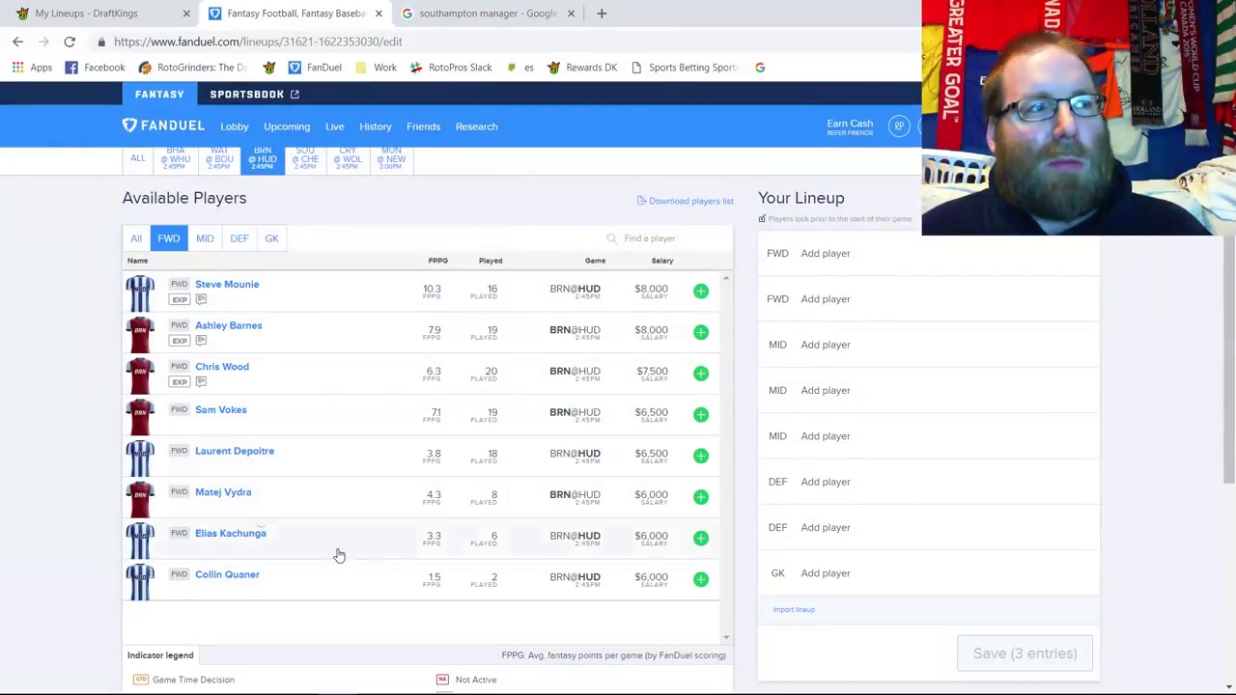
pyautogui.click(204, 239)
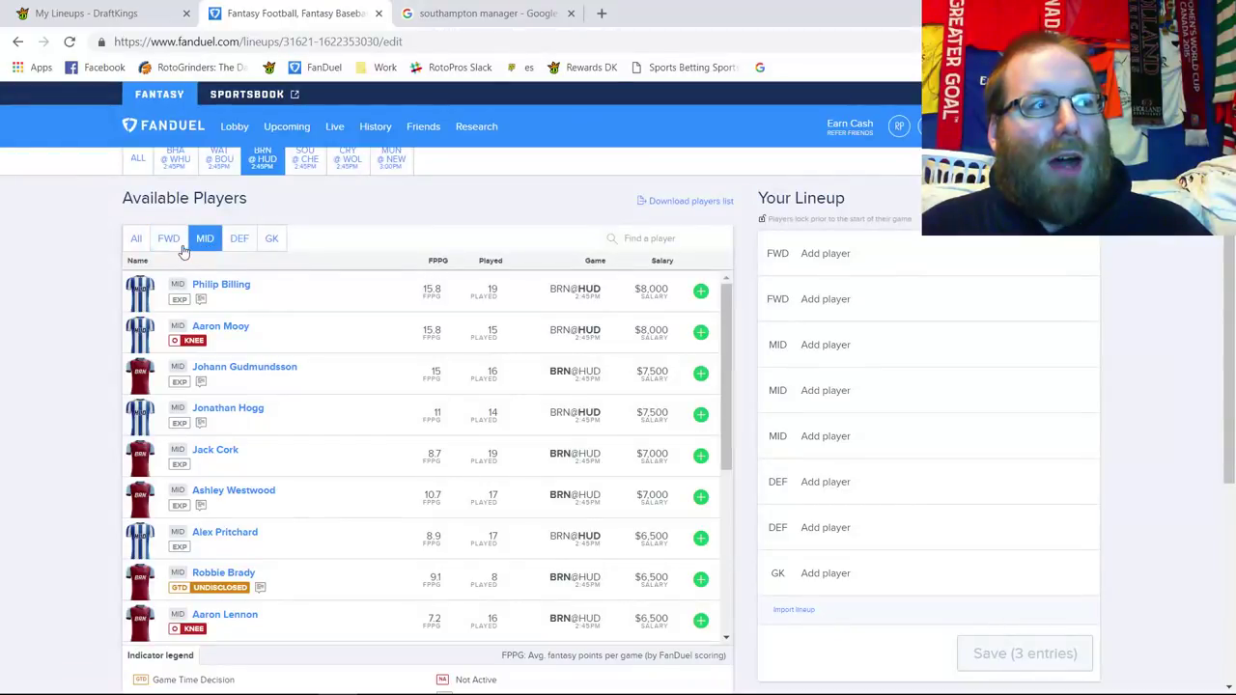
pyautogui.click(168, 238)
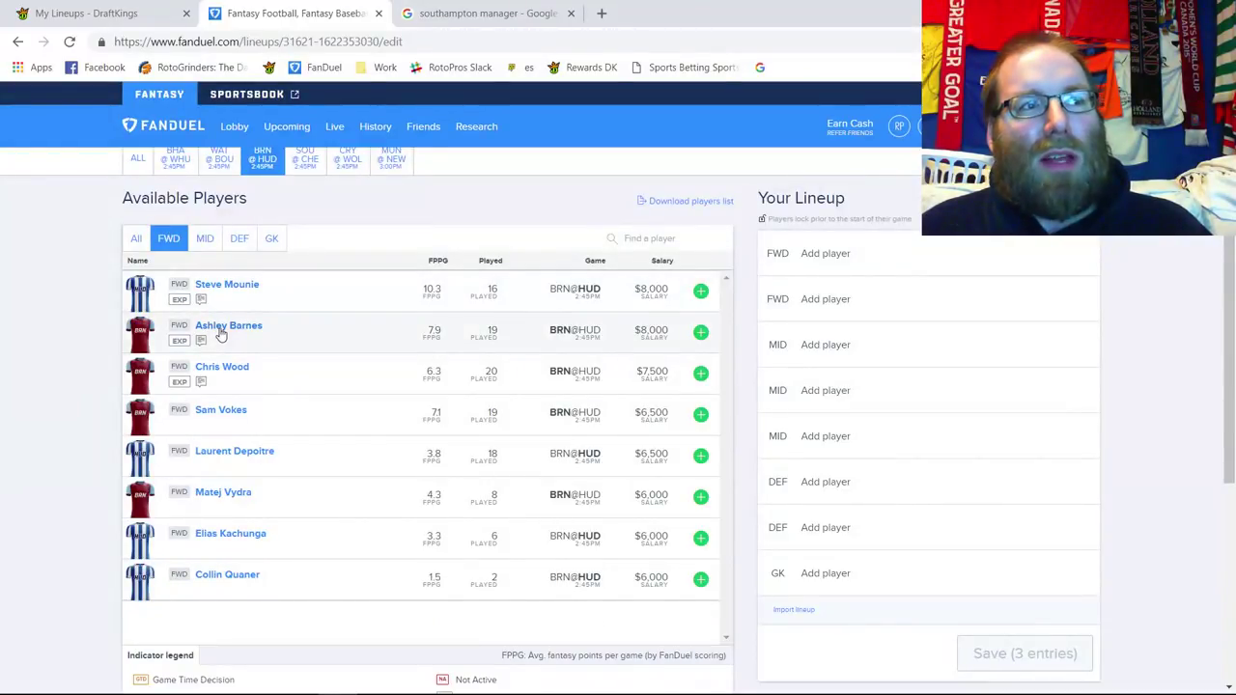
pyautogui.click(205, 249)
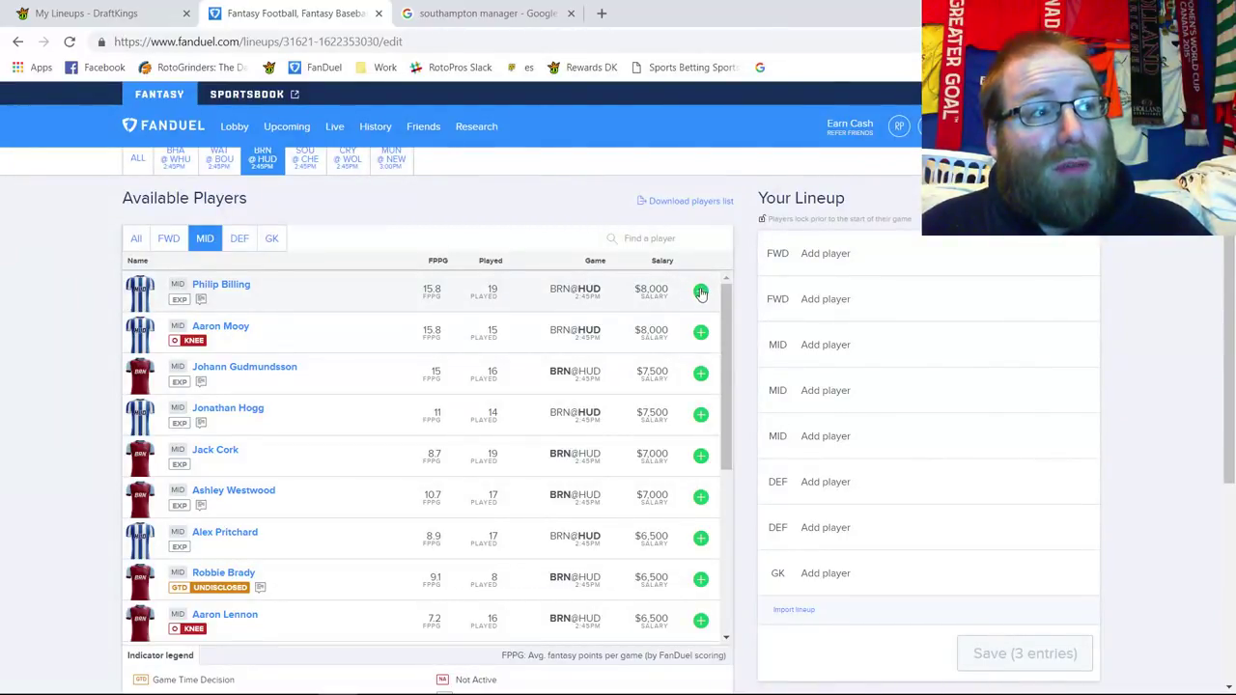
pyautogui.click(701, 373)
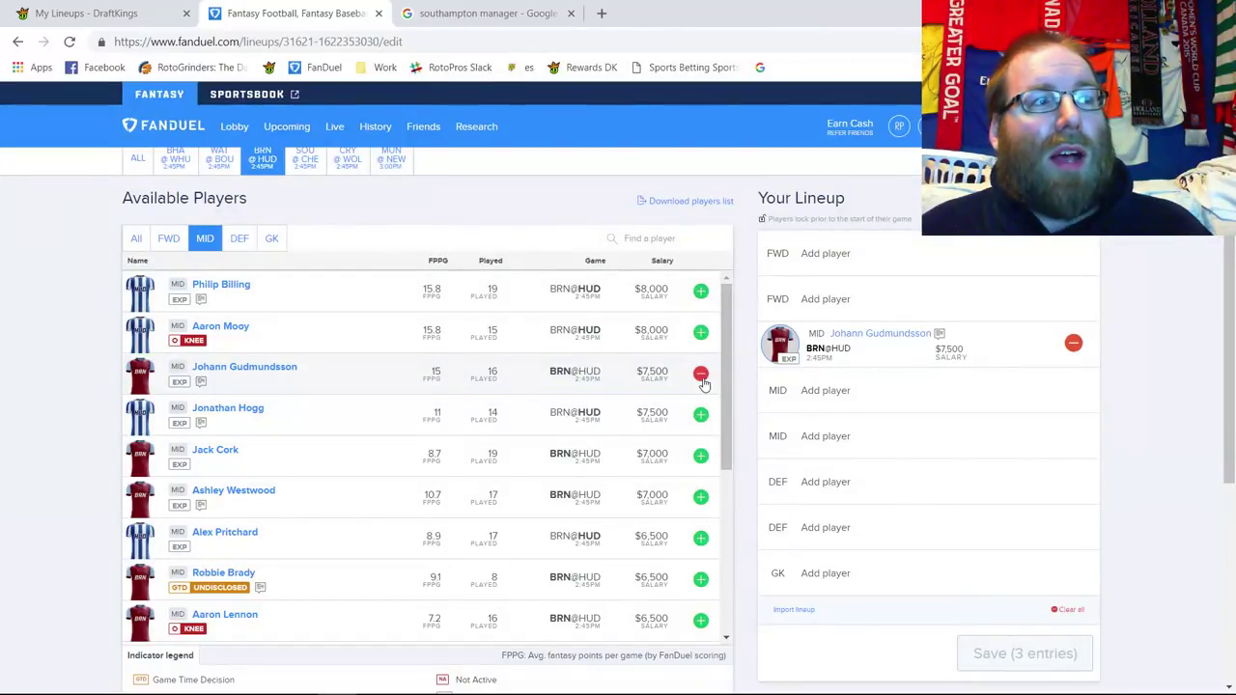
# Review Burnley defender Charlie Taylor's summary from the BRN @ HUD defenders and add him to the lineup.
pyautogui.click(242, 241)
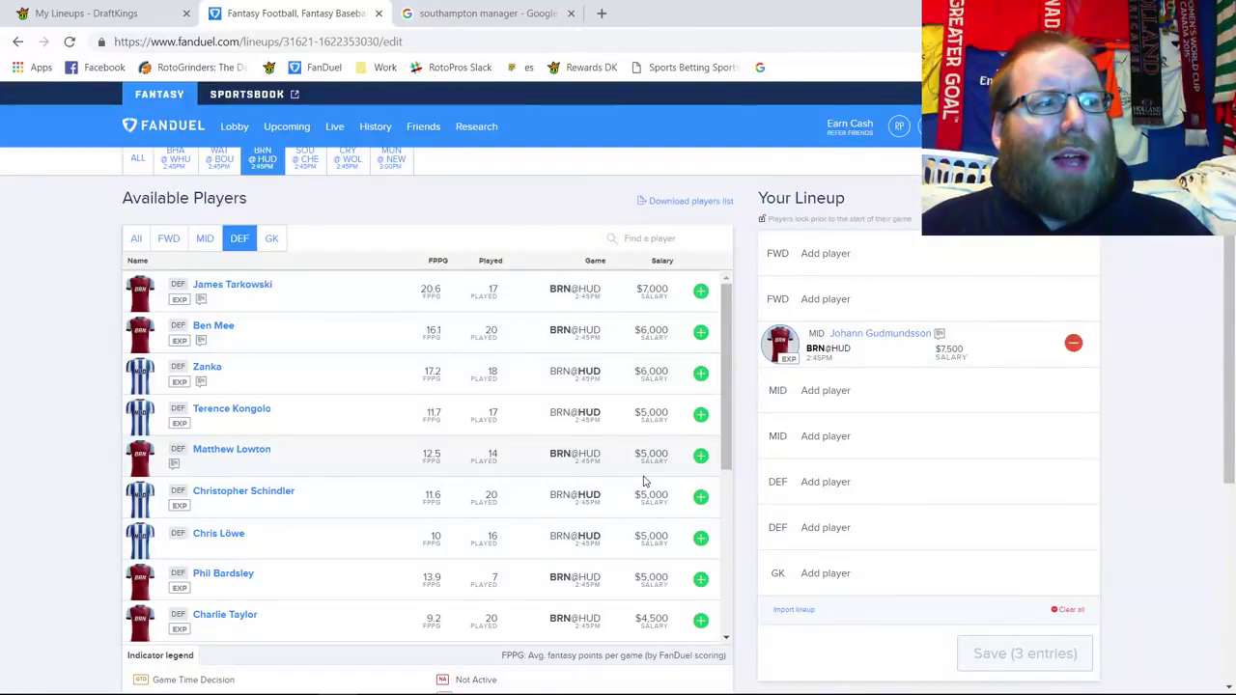
pyautogui.scroll(-2, 645, 481)
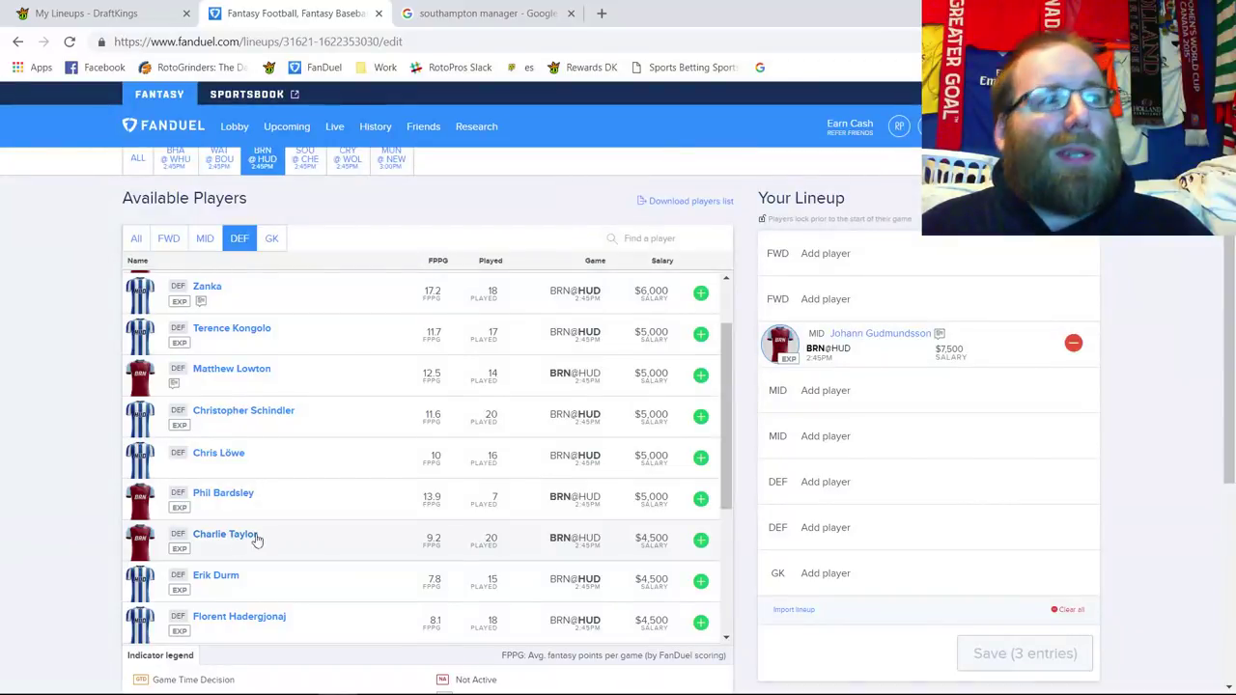
pyautogui.scroll(-2, 461, 502)
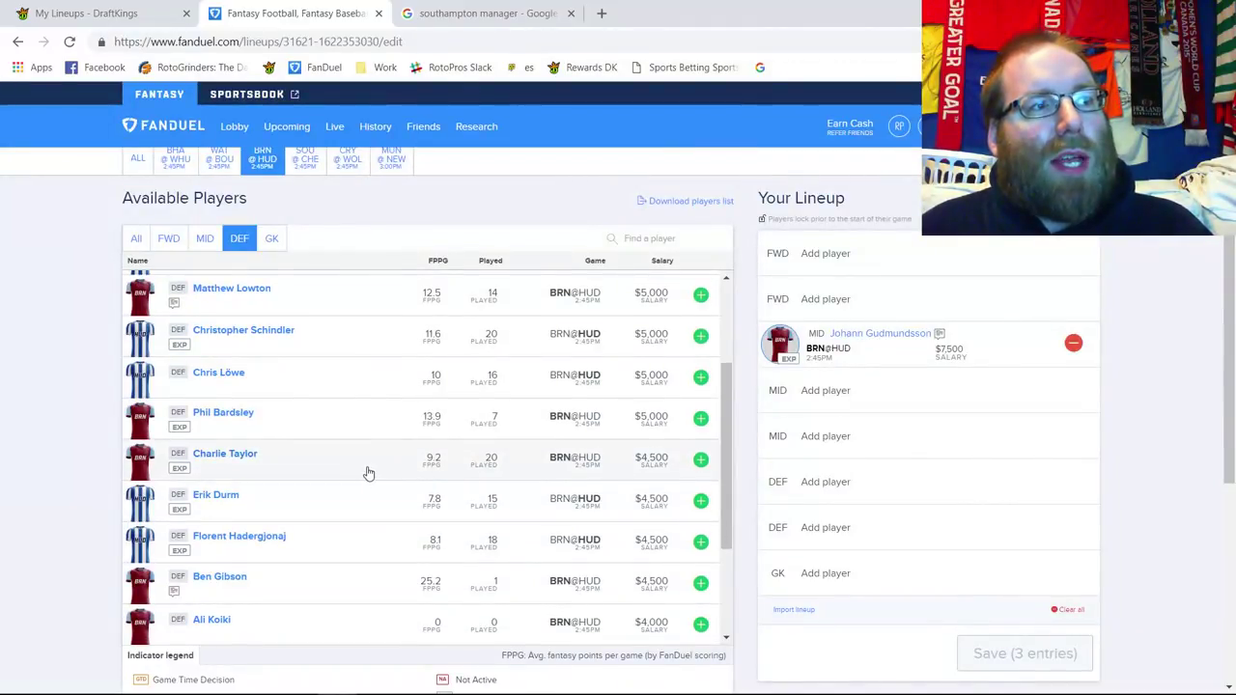
pyautogui.click(238, 455)
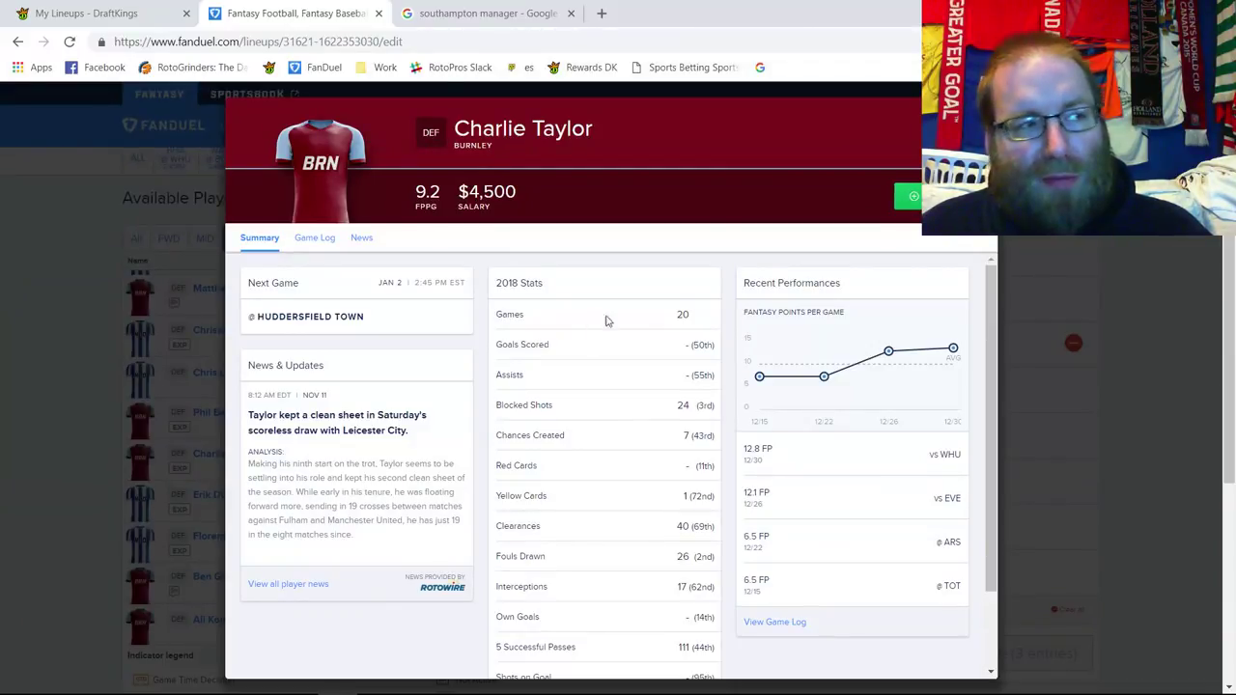
pyautogui.press('Escape')
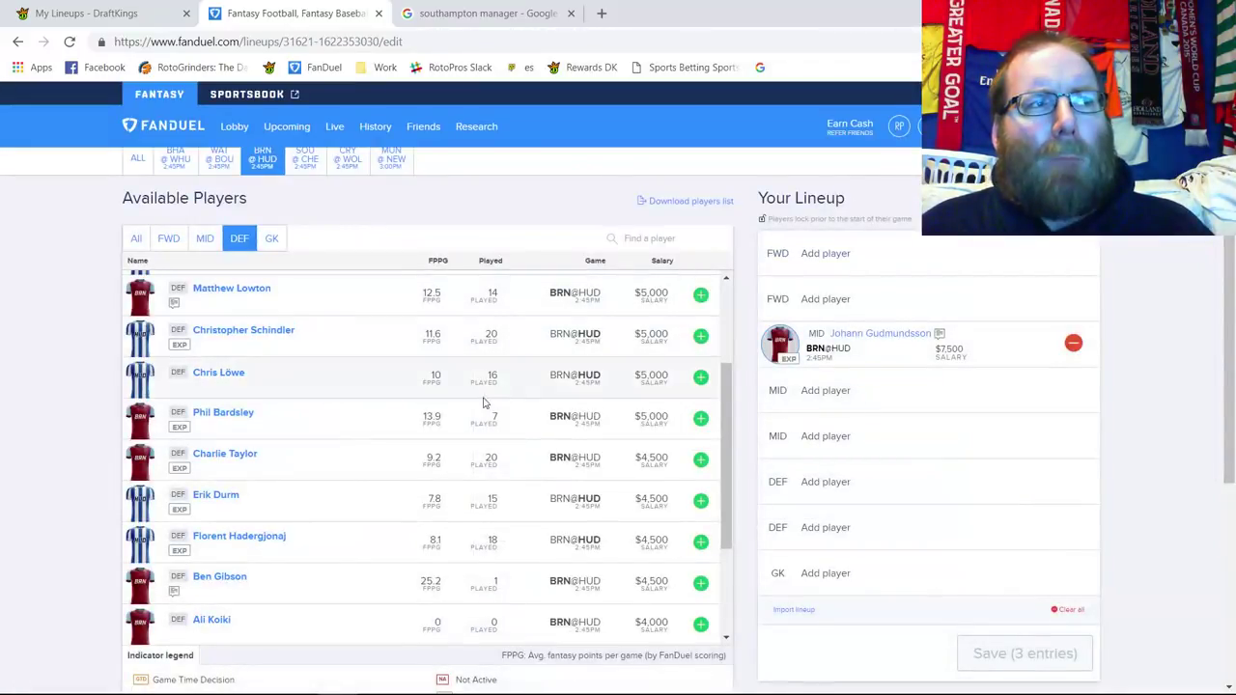
pyautogui.click(701, 460)
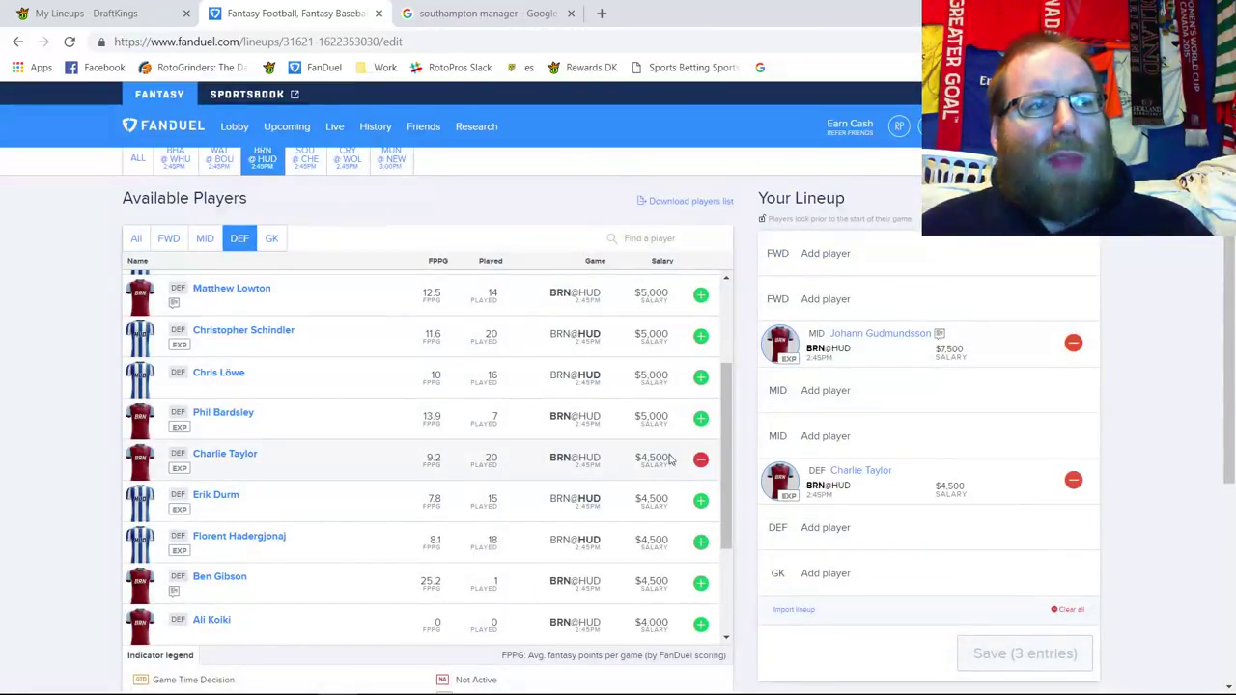
# Compare goalkeeper salaries in BRN @ HUD and across all games, trying Tom Heaton in the lineup and removing him again.
pyautogui.click(272, 247)
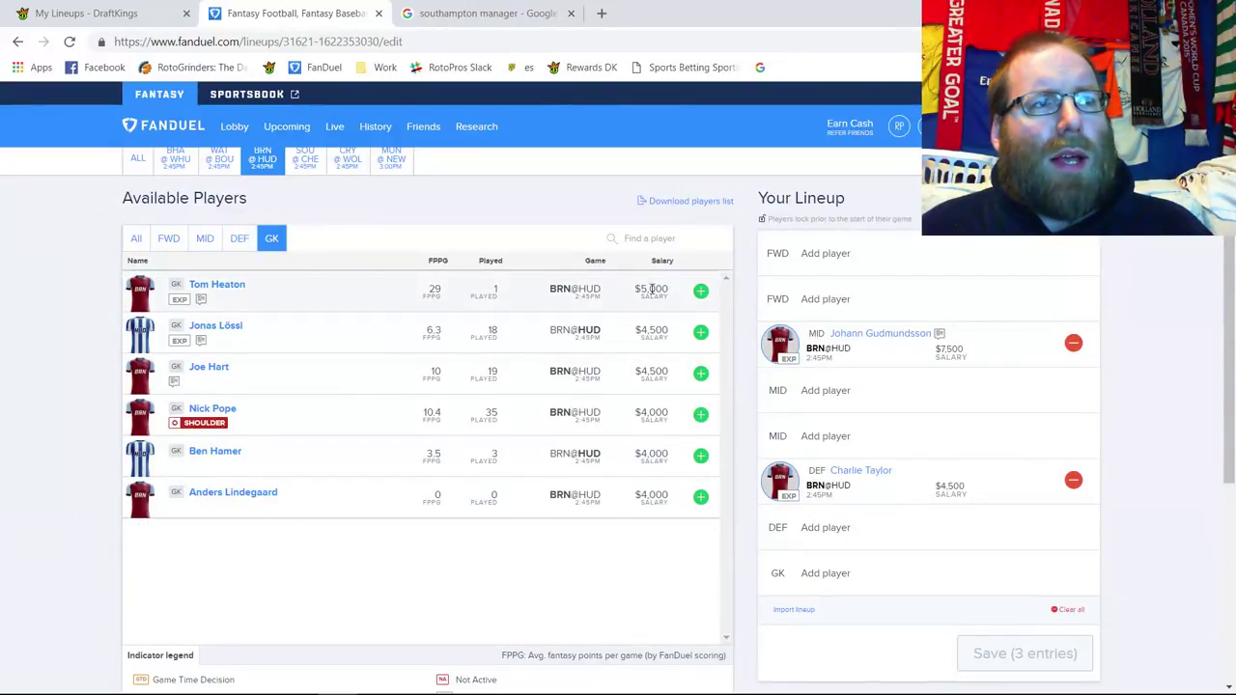
pyautogui.click(139, 159)
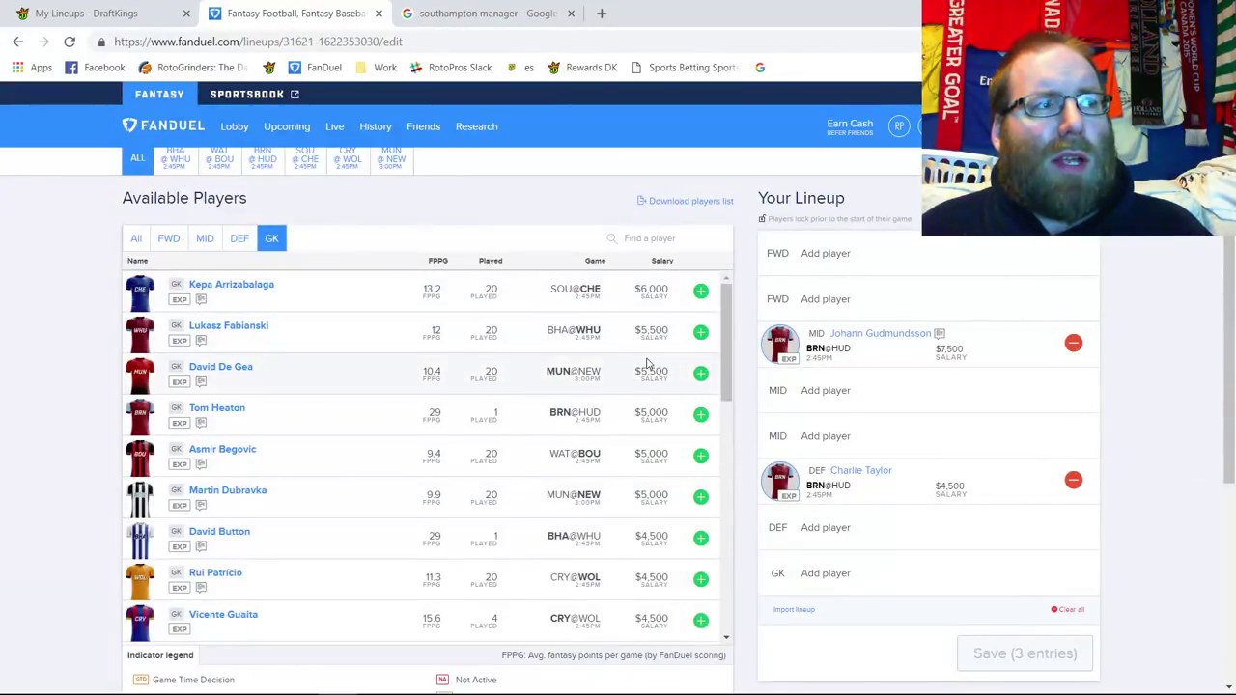
pyautogui.click(701, 415)
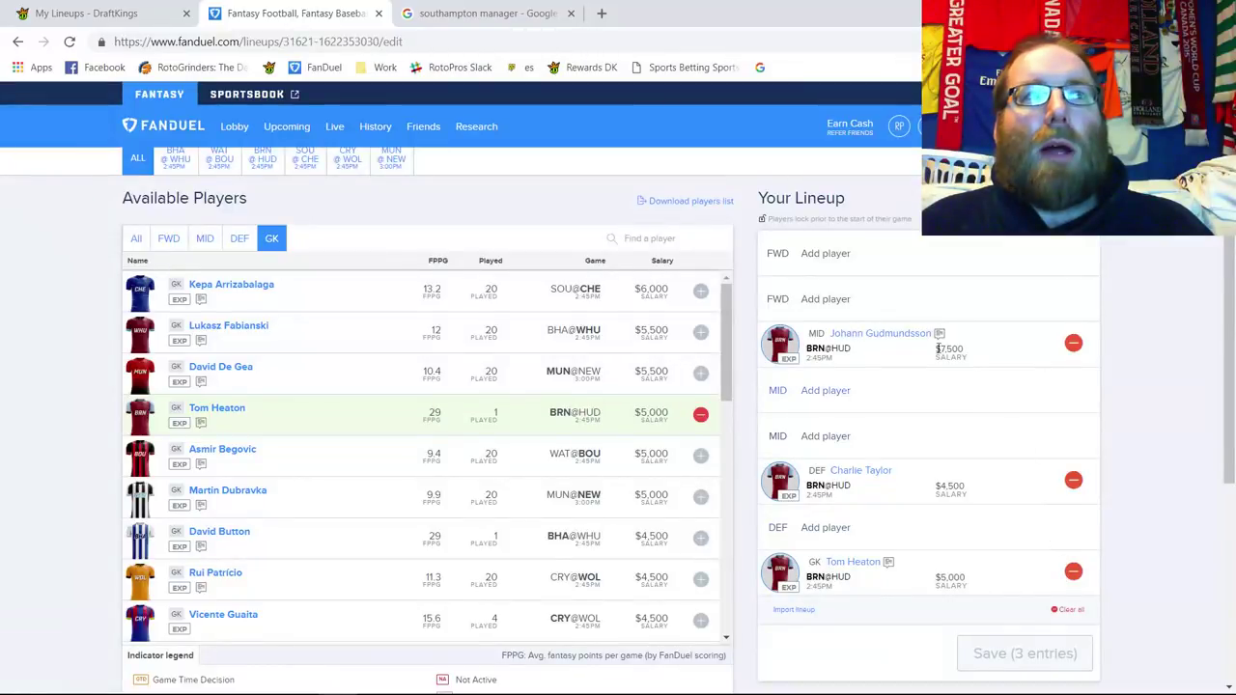
pyautogui.click(1073, 572)
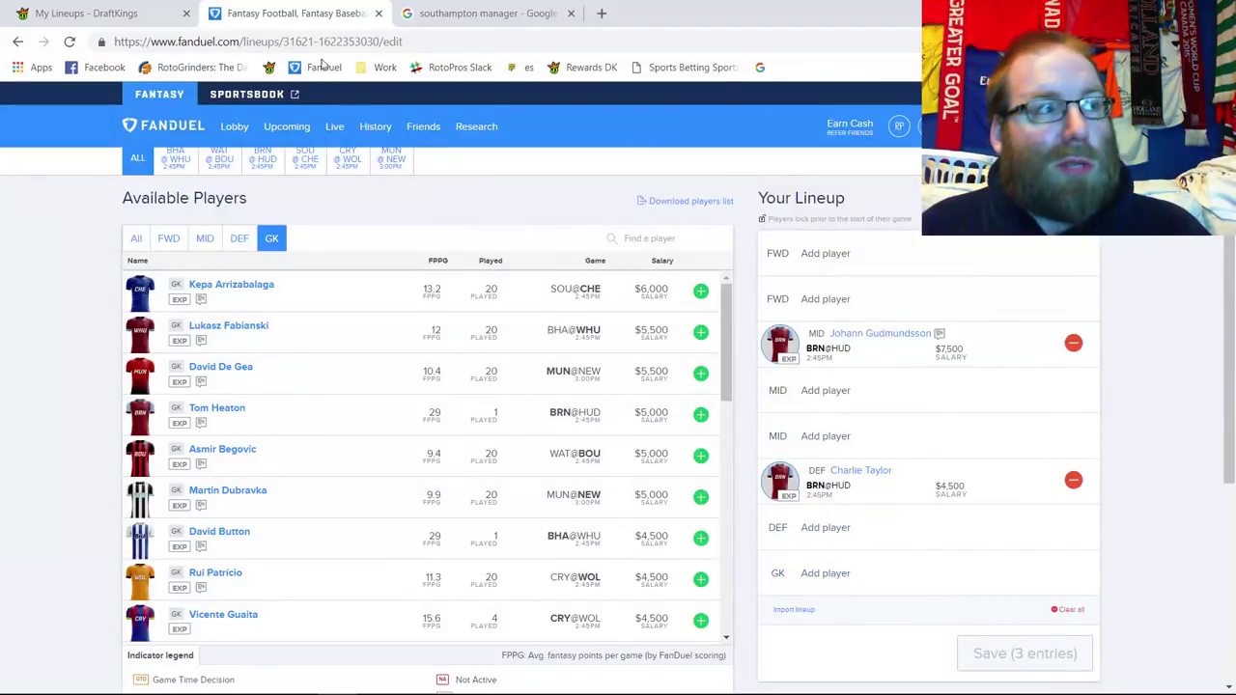
# Switch back to DraftKings, remove defender C. Taylor from the lineup, and look through Huddersfield's defenders and midfielders.
pyautogui.click(124, 14)
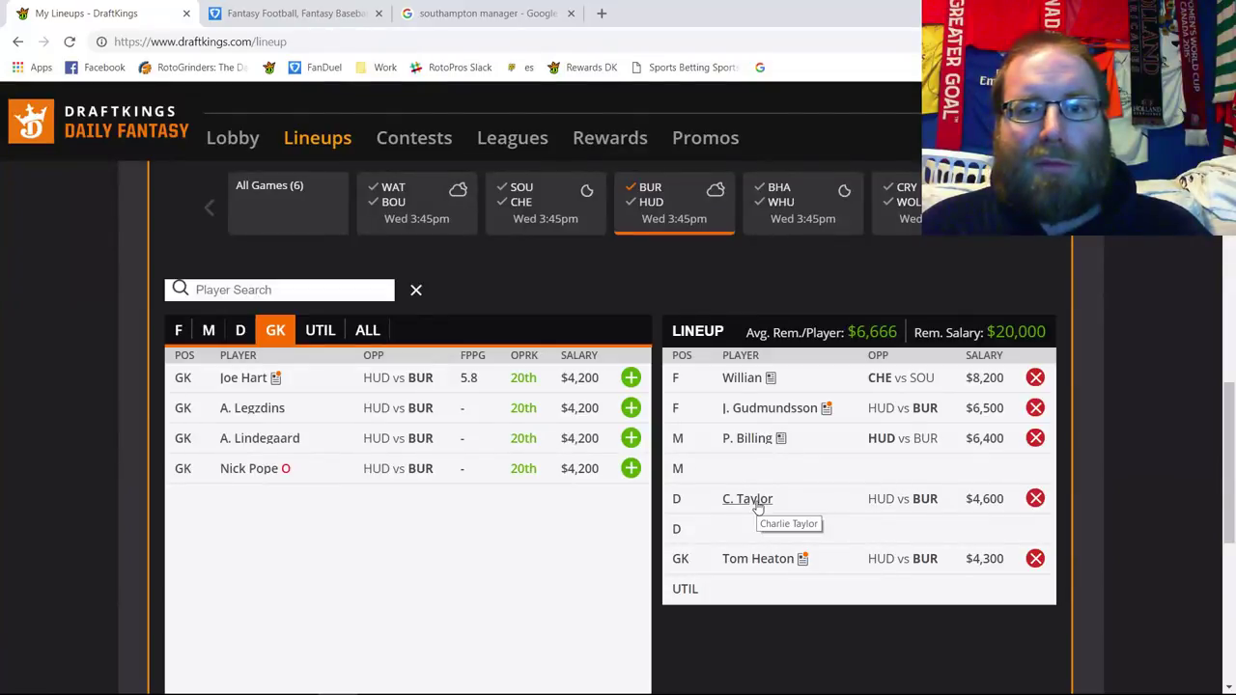
pyautogui.click(1035, 499)
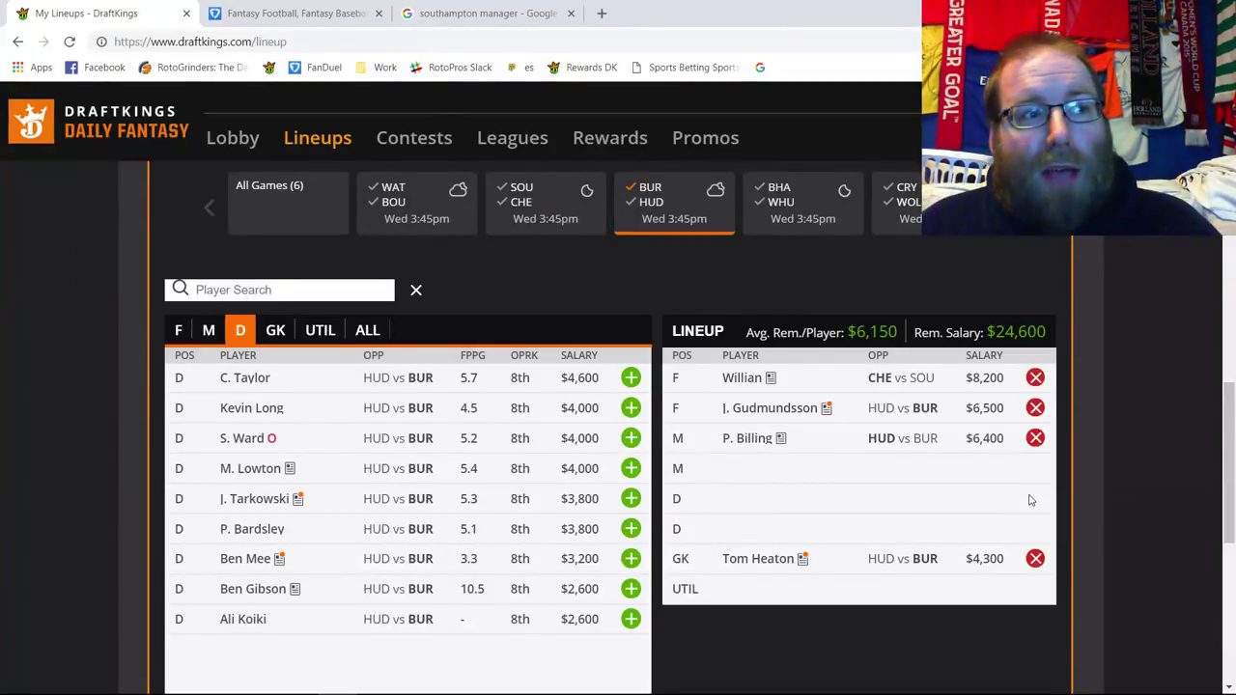
pyautogui.click(653, 206)
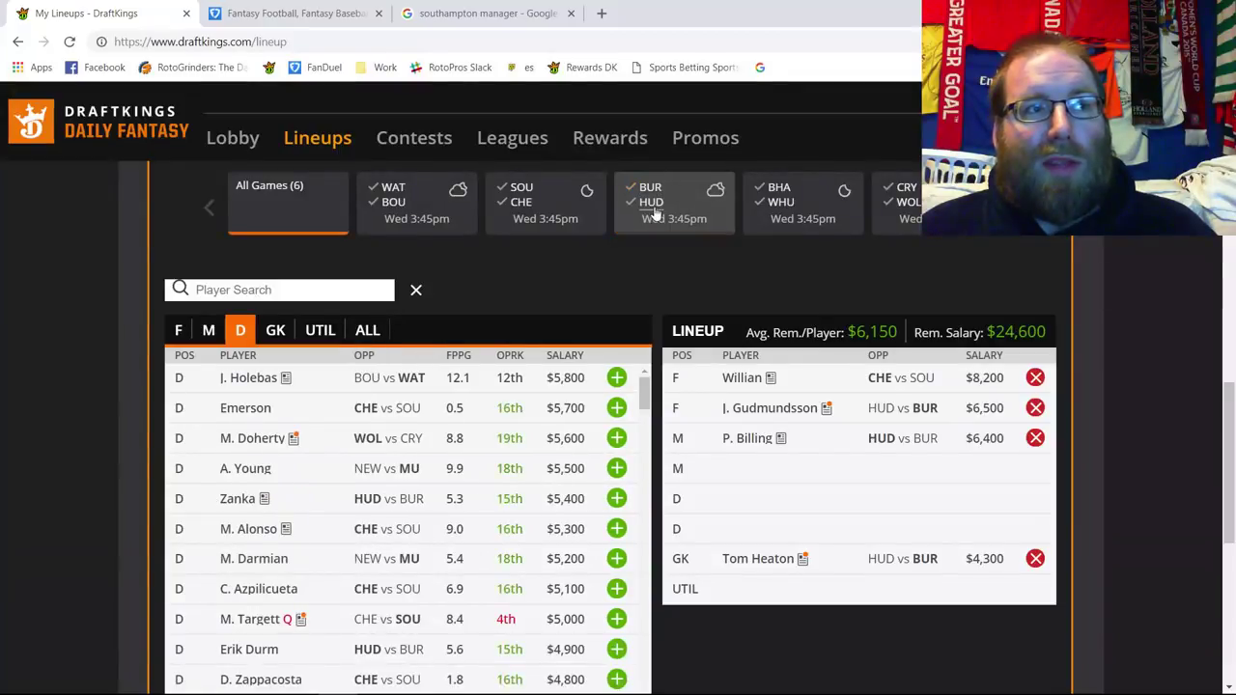
pyautogui.click(652, 207)
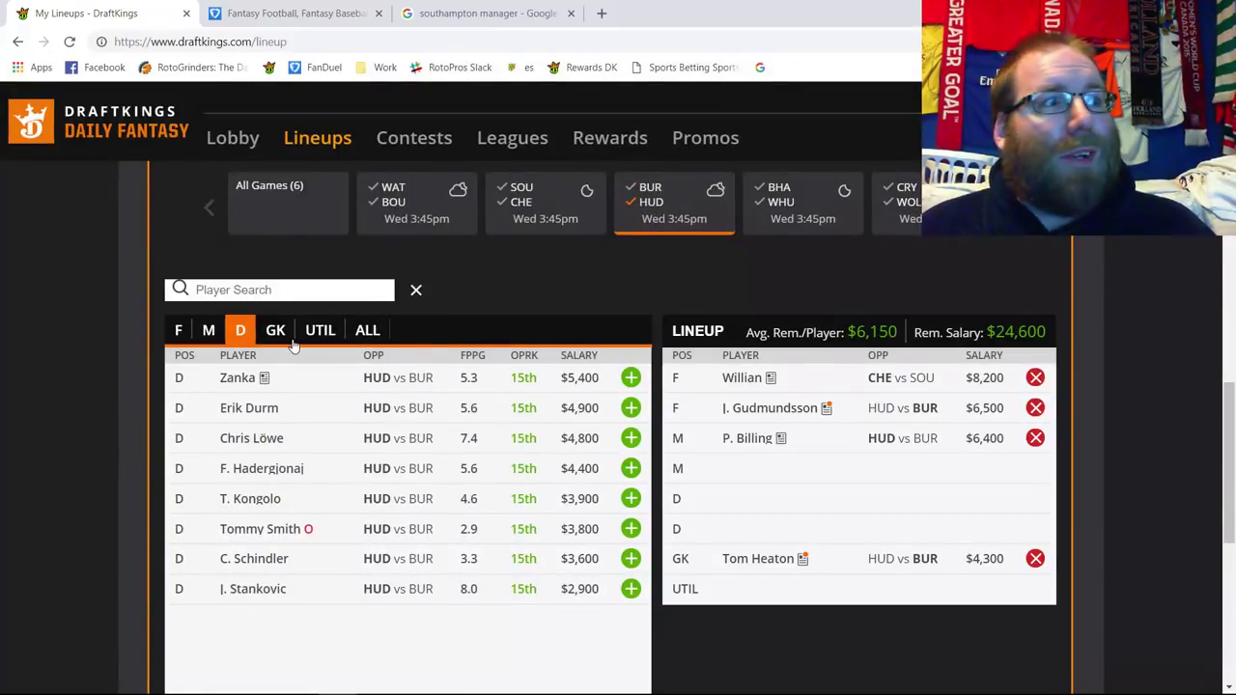
pyautogui.click(209, 330)
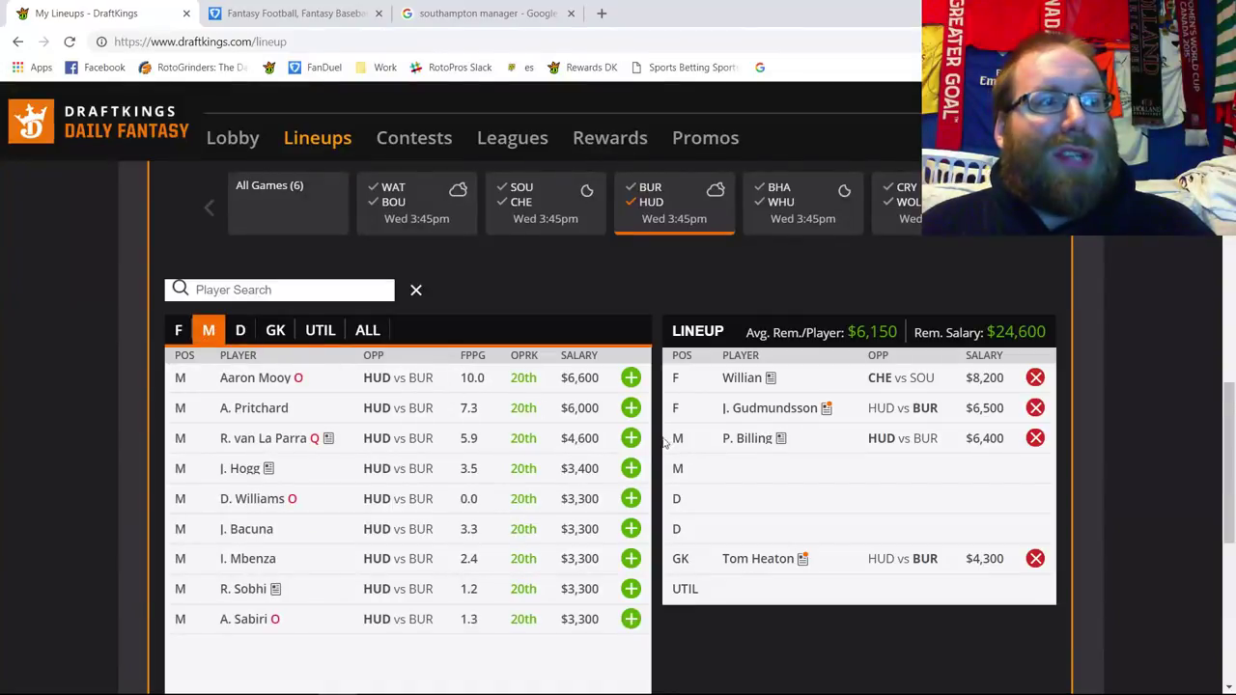
# Look through Huddersfield's forwards and defenders and review defender Chris Löwe's 10-game log.
pyautogui.click(177, 330)
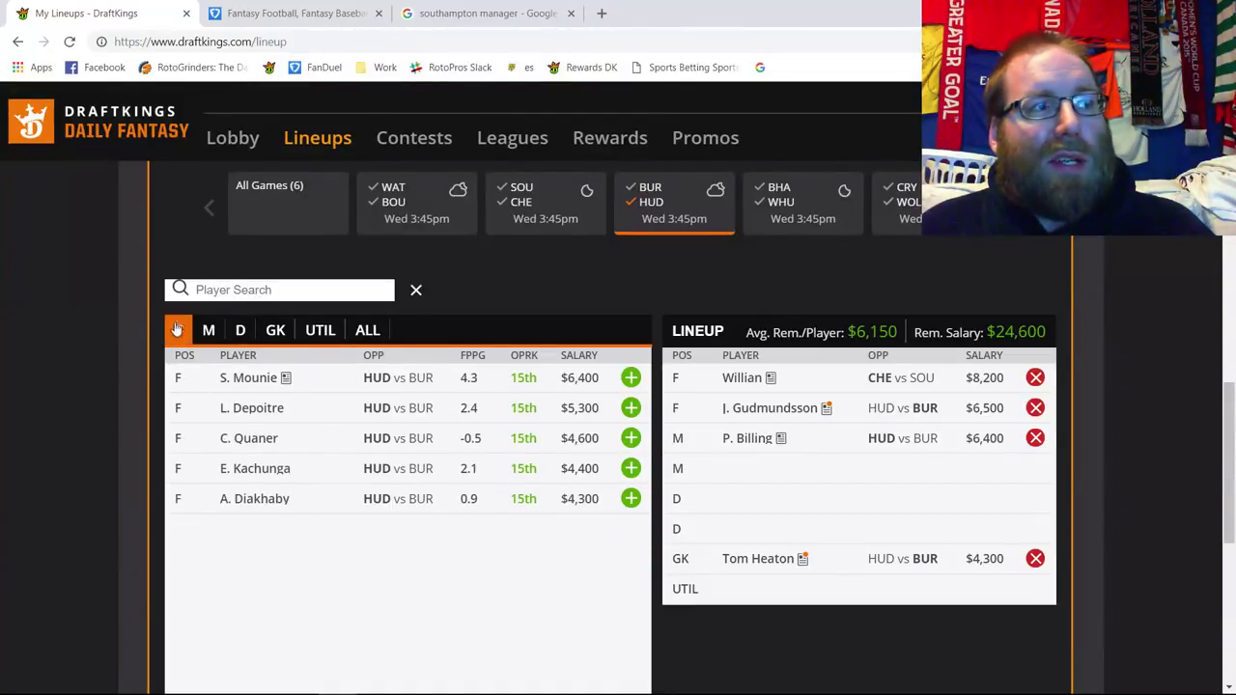
pyautogui.click(234, 330)
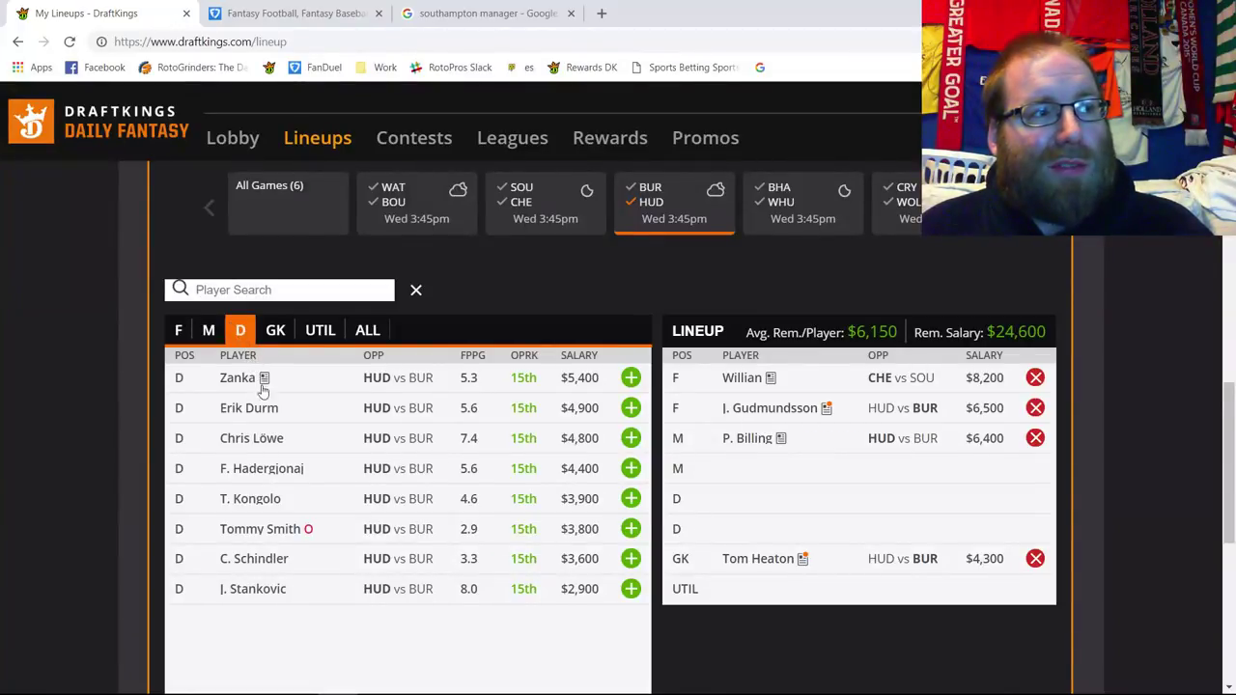
pyautogui.click(256, 438)
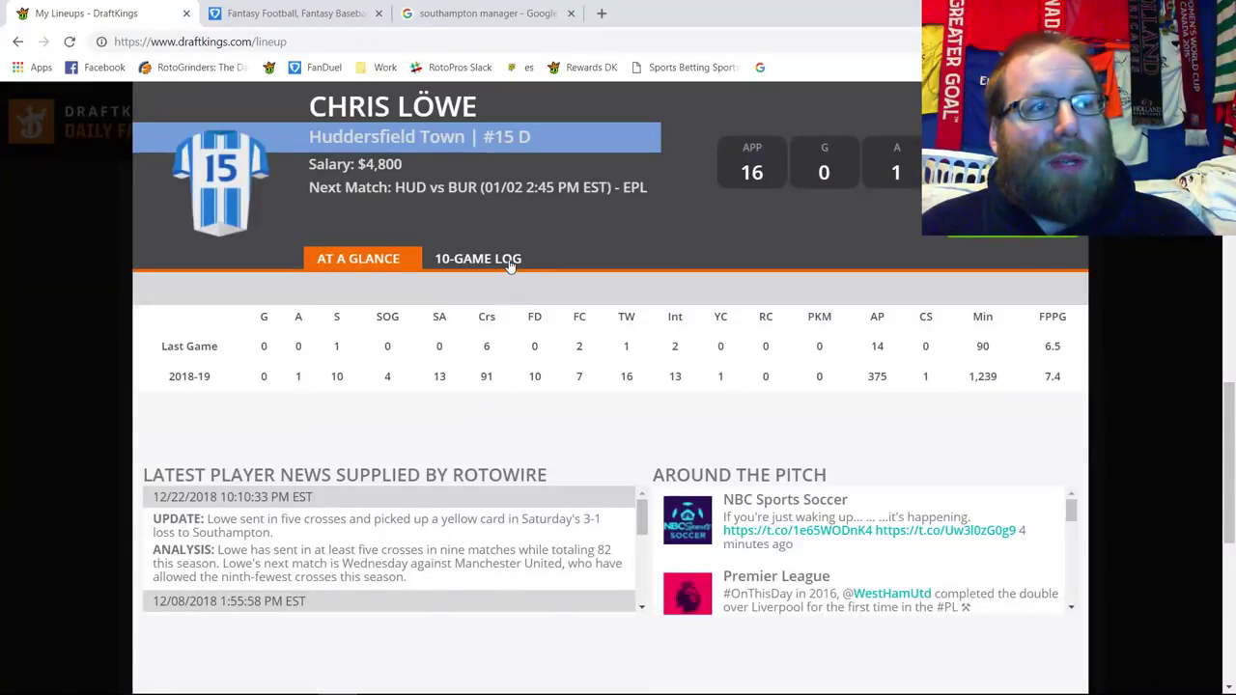
pyautogui.click(511, 266)
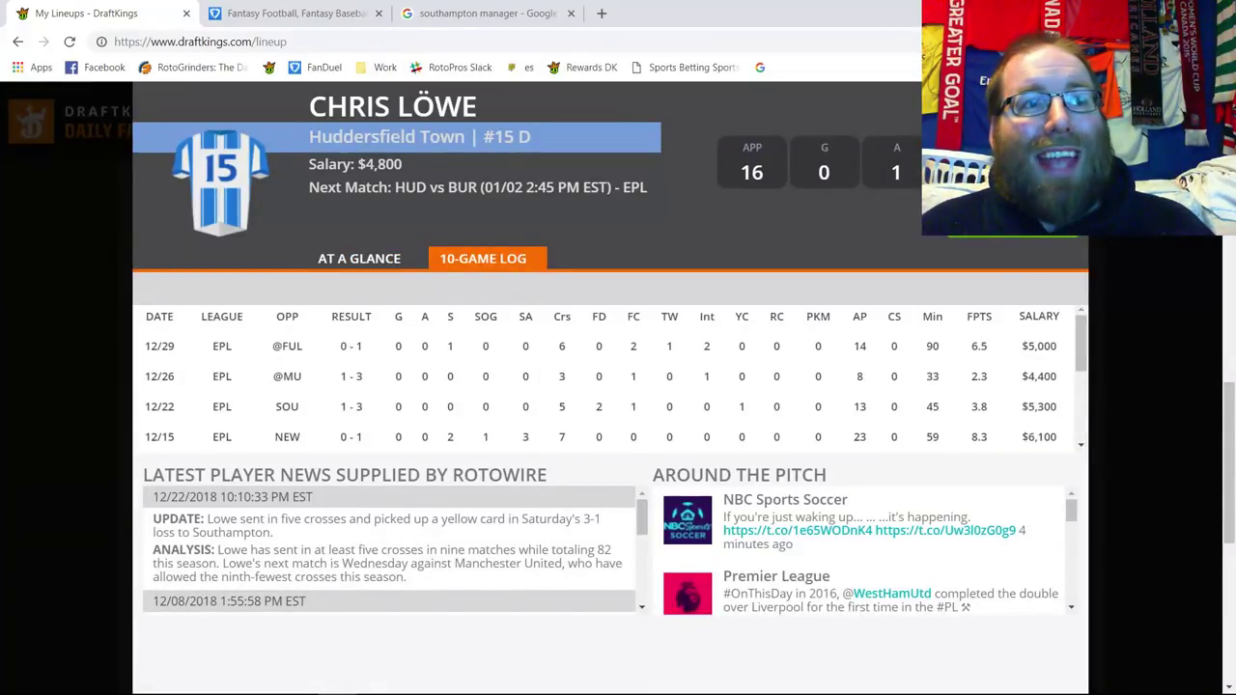
pyautogui.press('Escape')
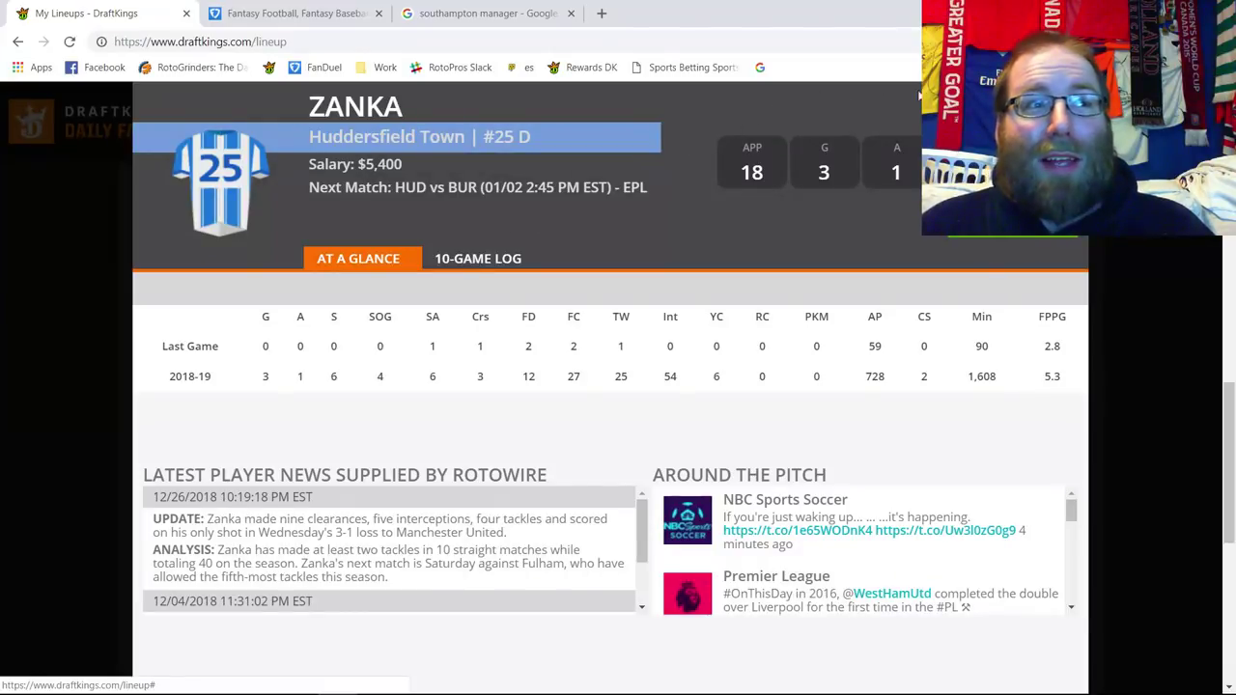
# Review Huddersfield defender Zanka's summary and his full 10-game log.
pyautogui.click(919, 95)
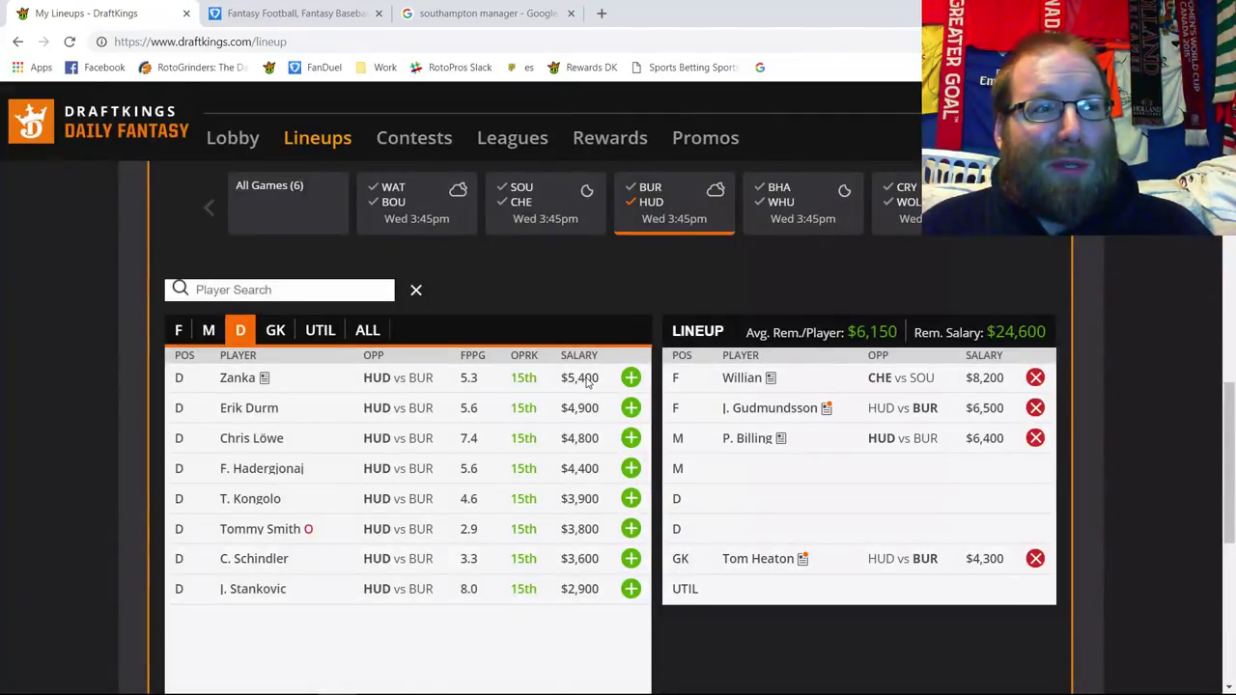
pyautogui.click(251, 378)
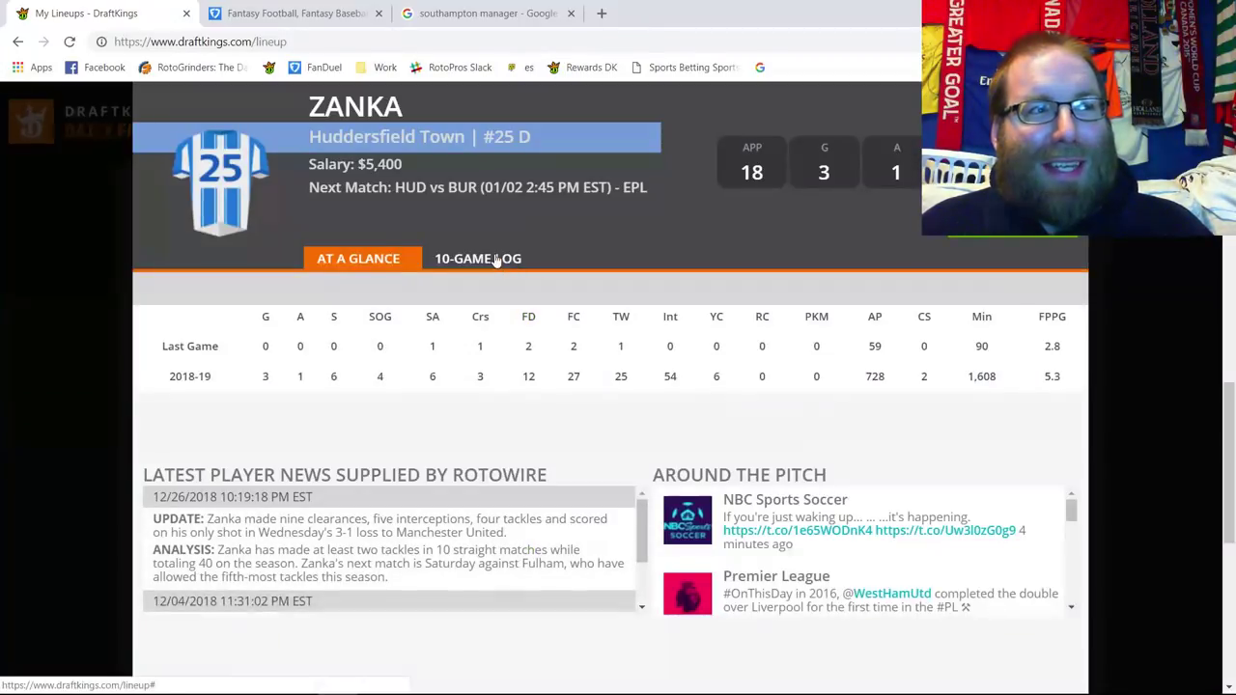
pyautogui.click(495, 259)
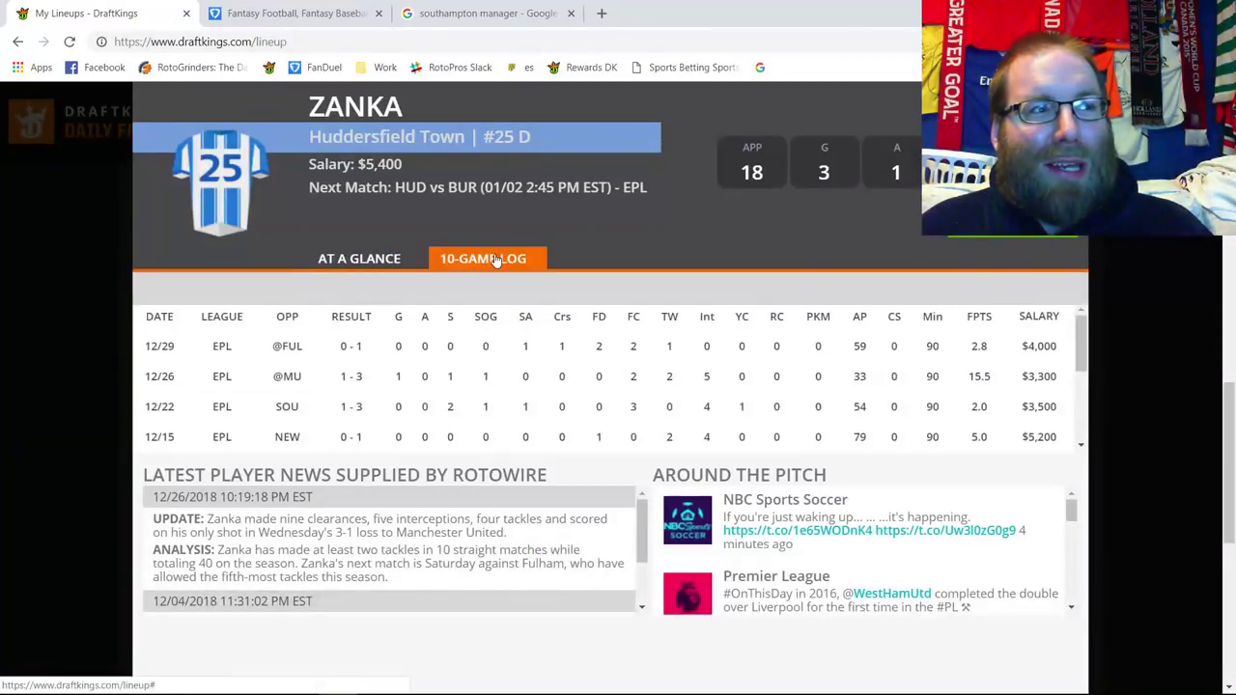
pyautogui.scroll(-3, 651, 350)
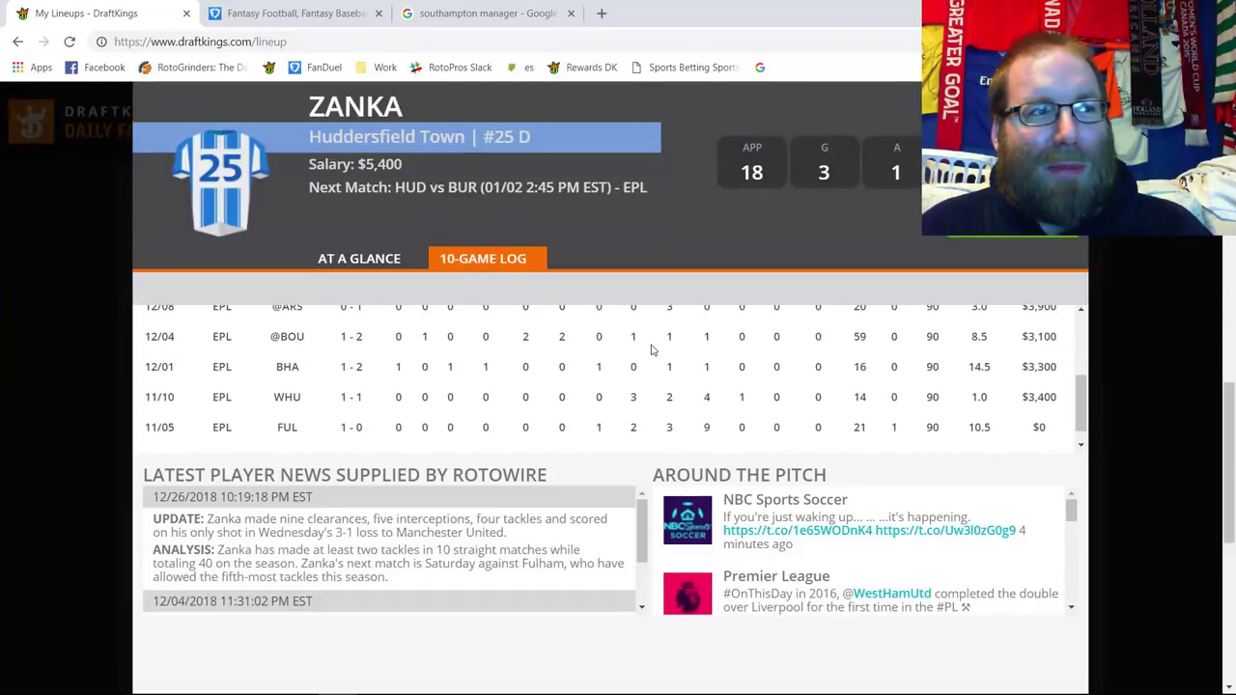
pyautogui.scroll(3, 650, 351)
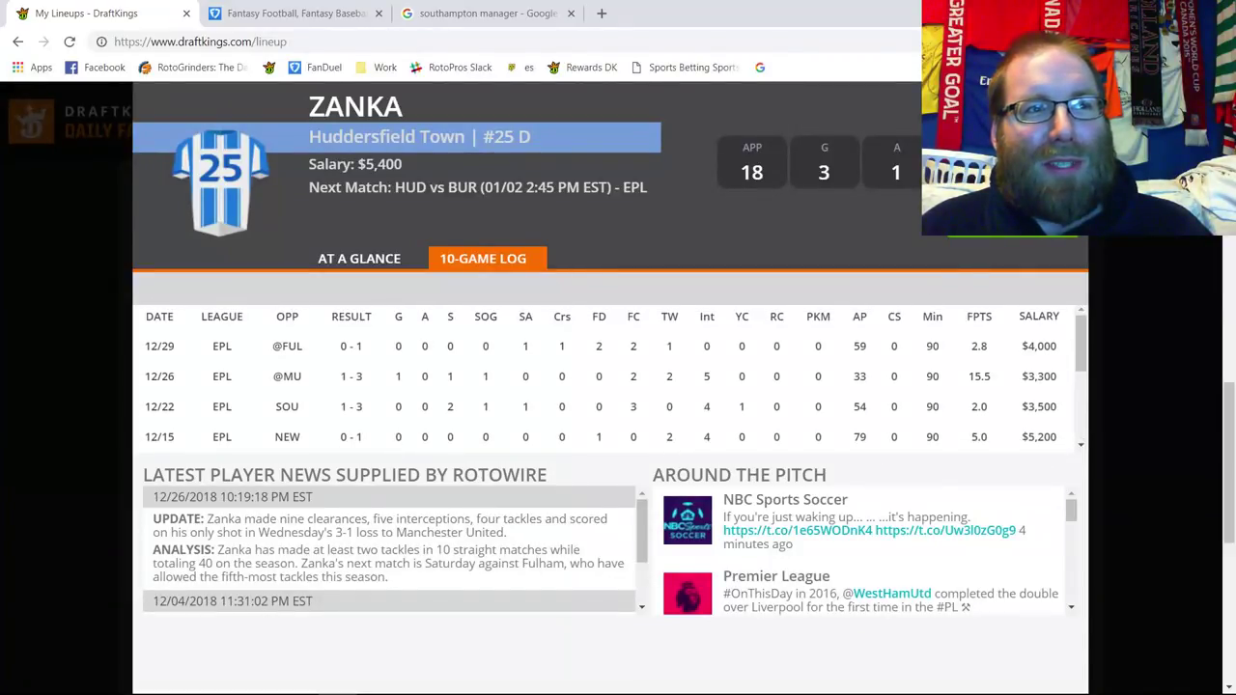
pyautogui.press('Escape')
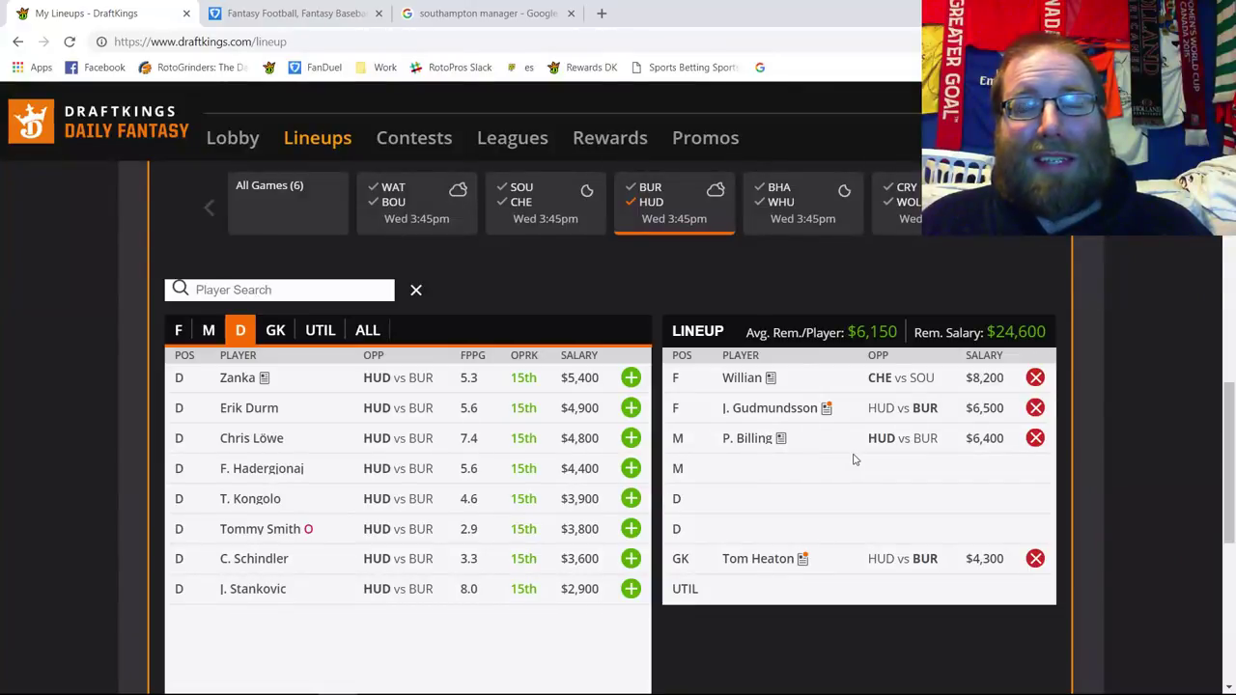
# Look through Burnley's defenders and midfielders, then clear the team filter.
pyautogui.click(651, 208)
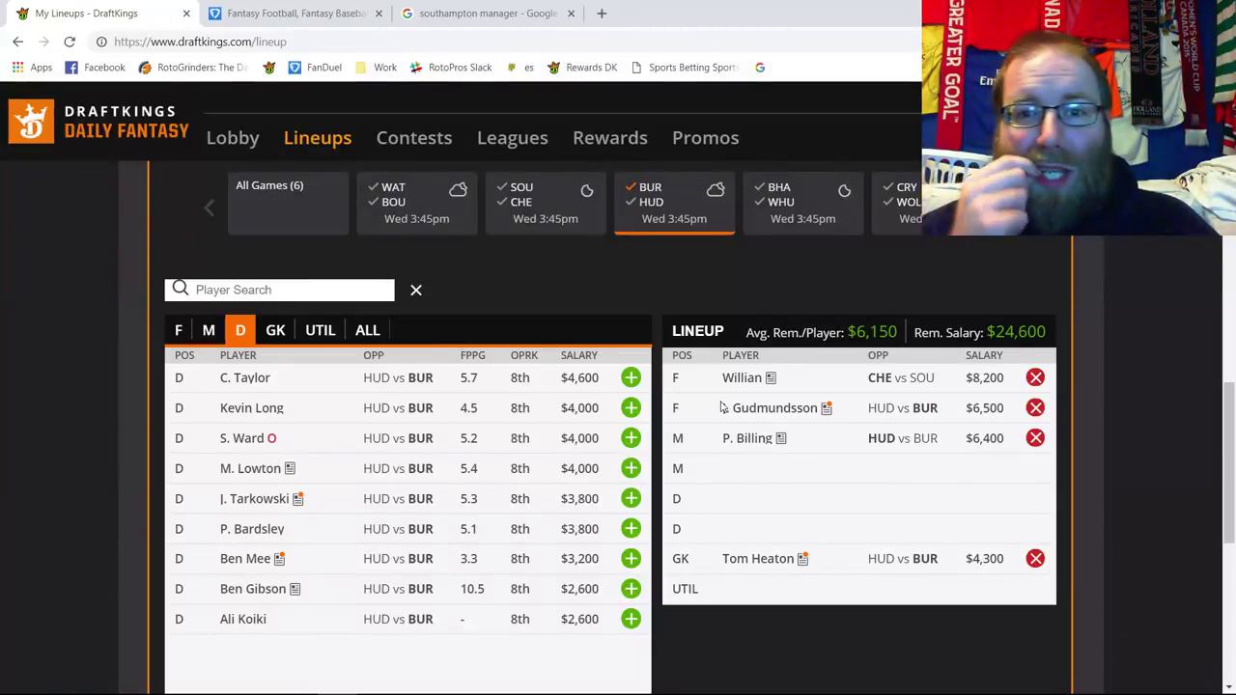
pyautogui.click(211, 336)
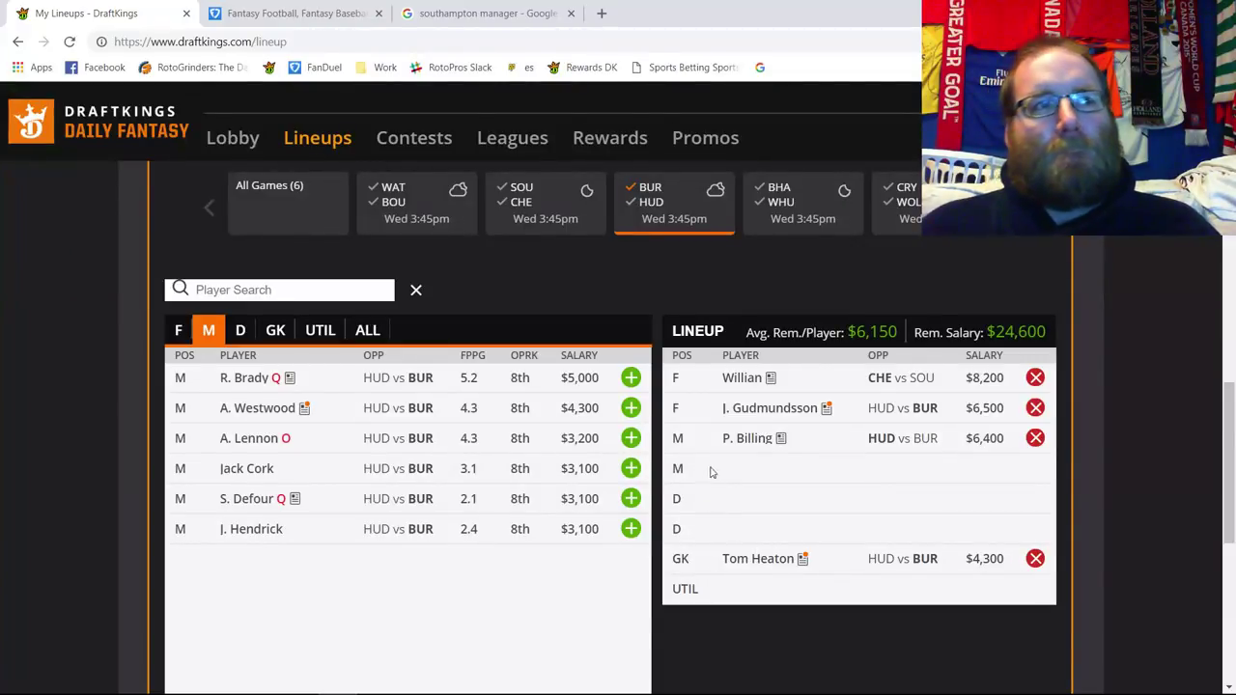
pyautogui.click(652, 195)
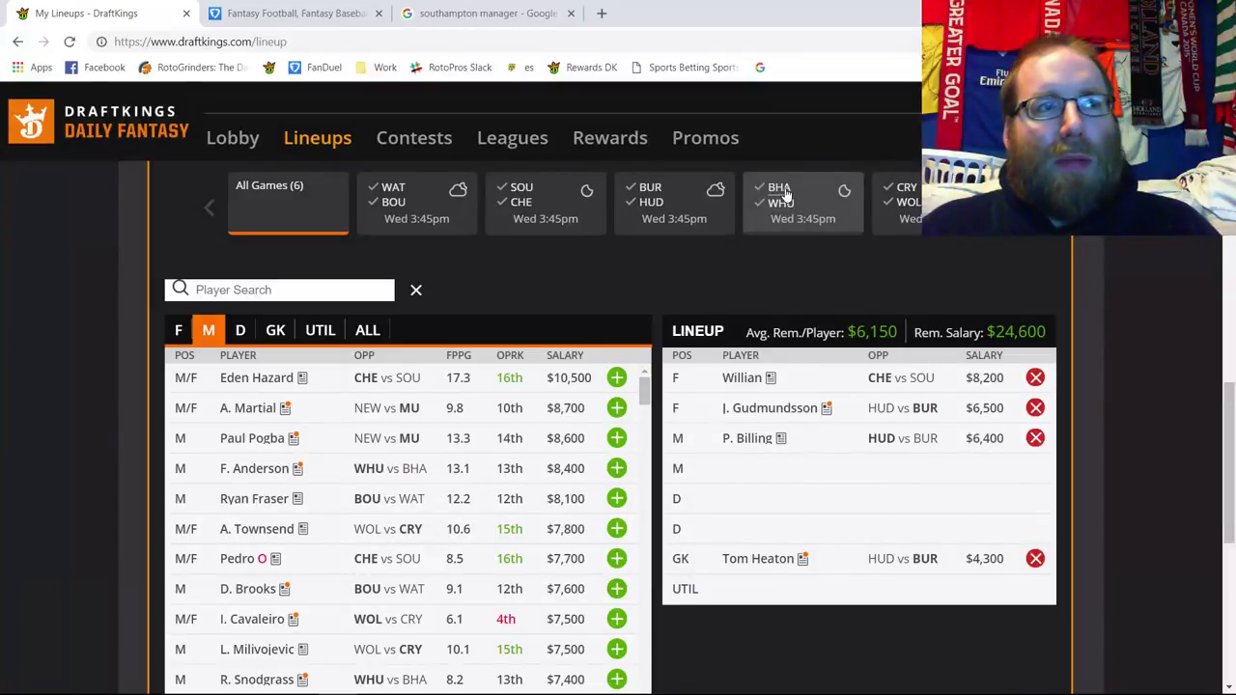
# Compare BHA and WHU midfielders together and team by team, and check the West Ham goalkeepers and the match's forwards.
pyautogui.click(784, 195)
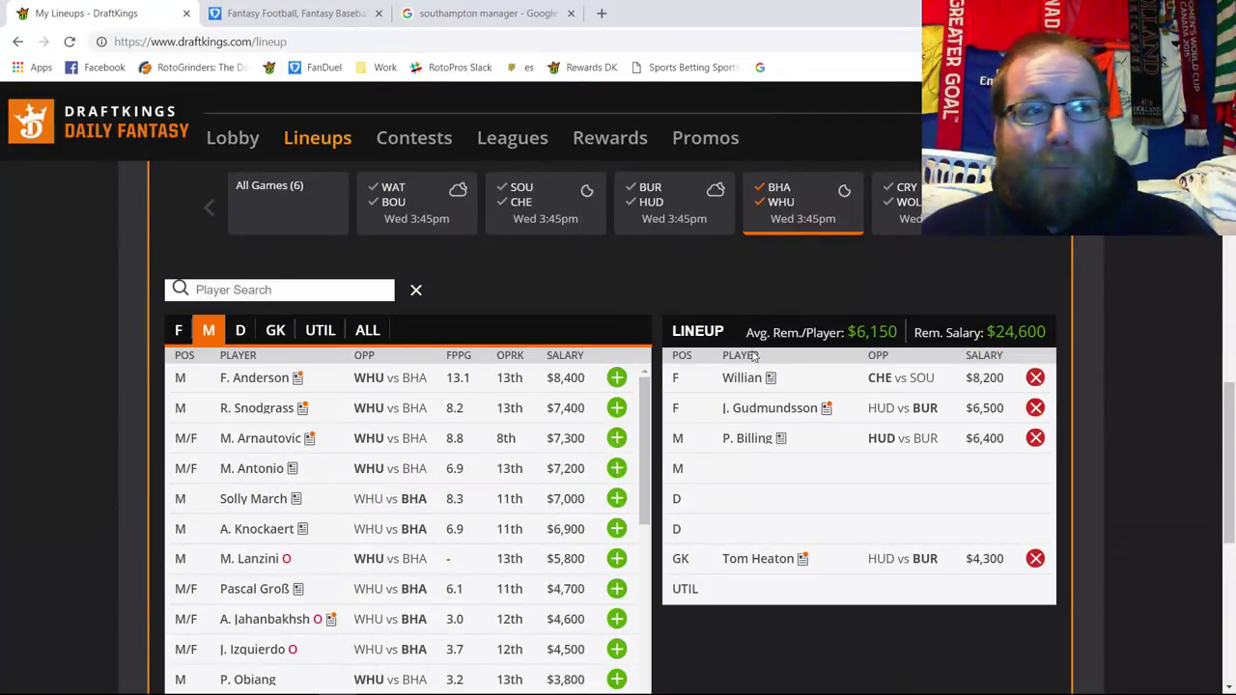
pyautogui.click(781, 201)
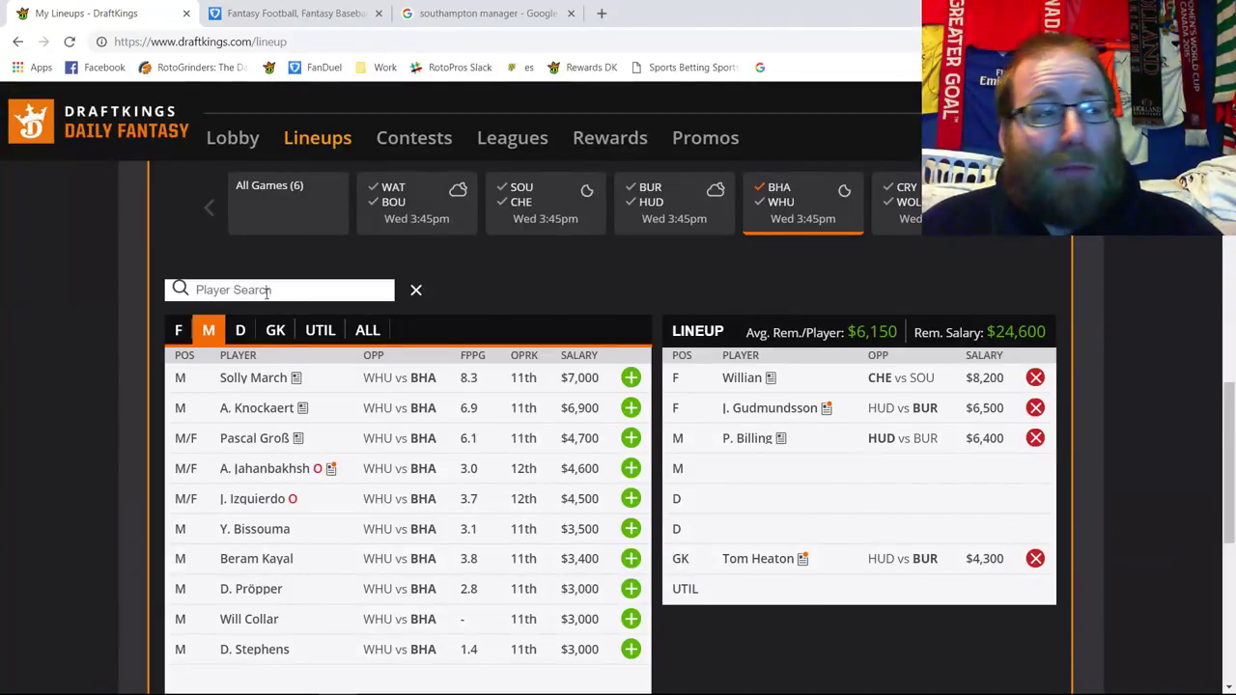
pyautogui.click(787, 201)
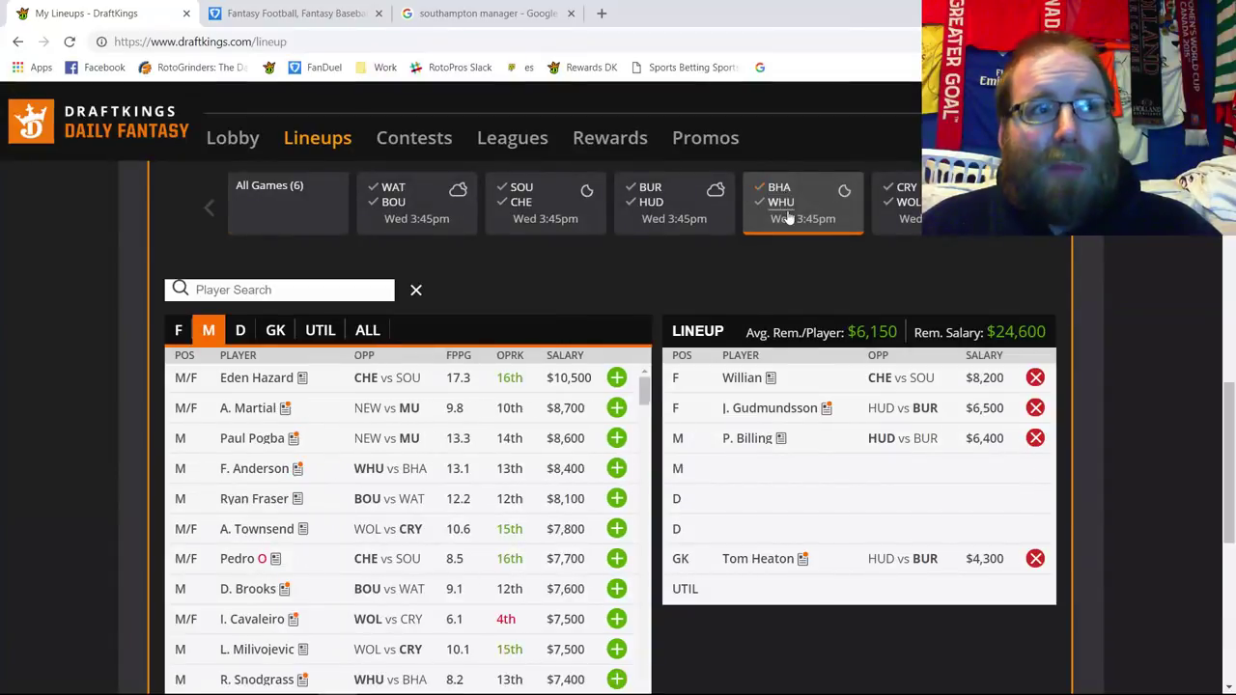
pyautogui.click(782, 214)
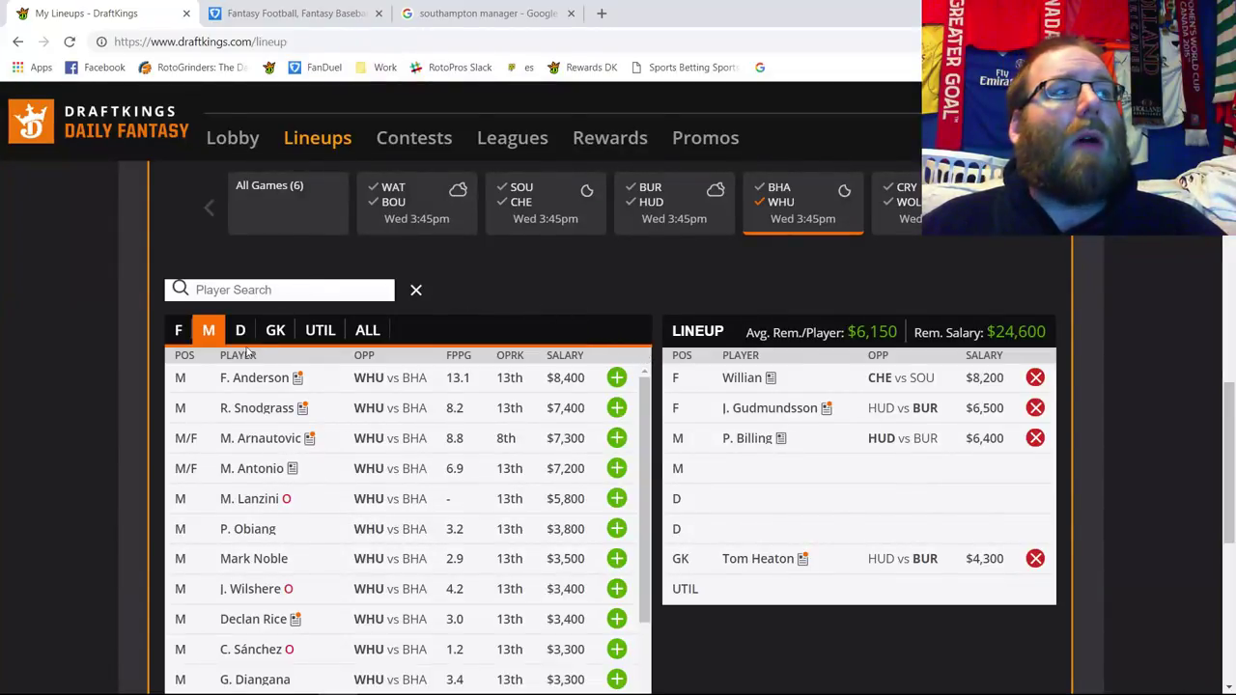
pyautogui.click(276, 330)
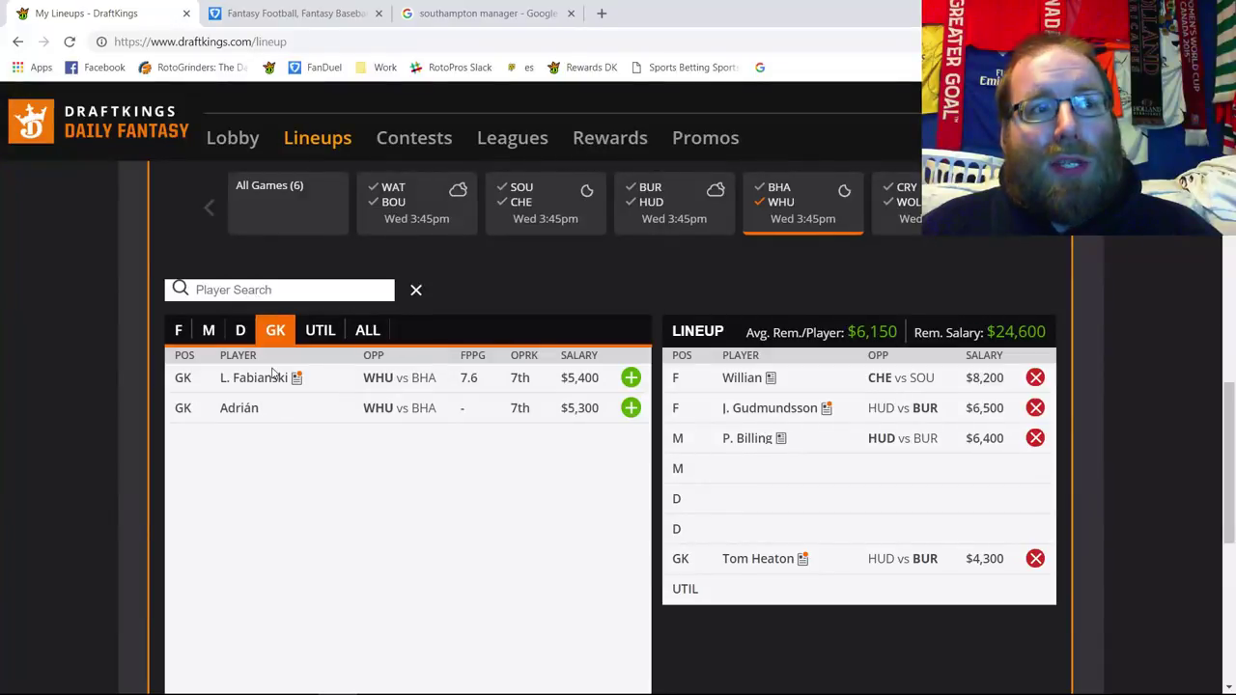
pyautogui.click(179, 330)
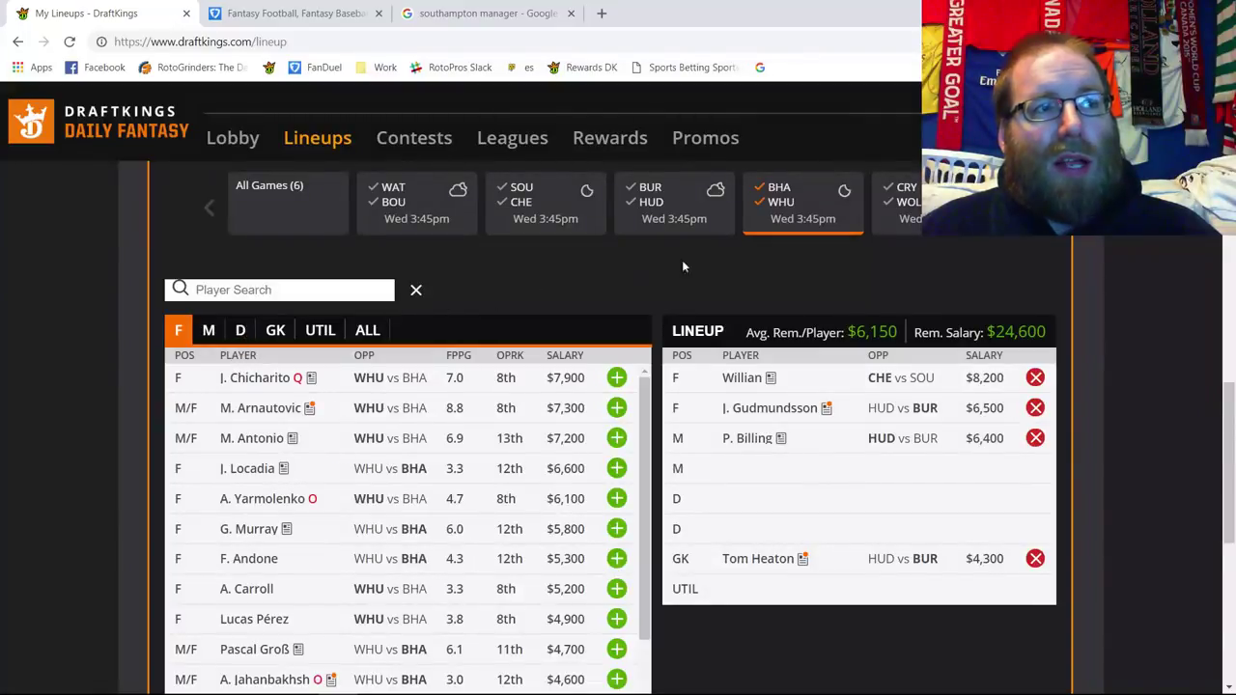
# Try Brighton forward G. Murray in the lineup's utility spot and remove him again.
pyautogui.click(778, 204)
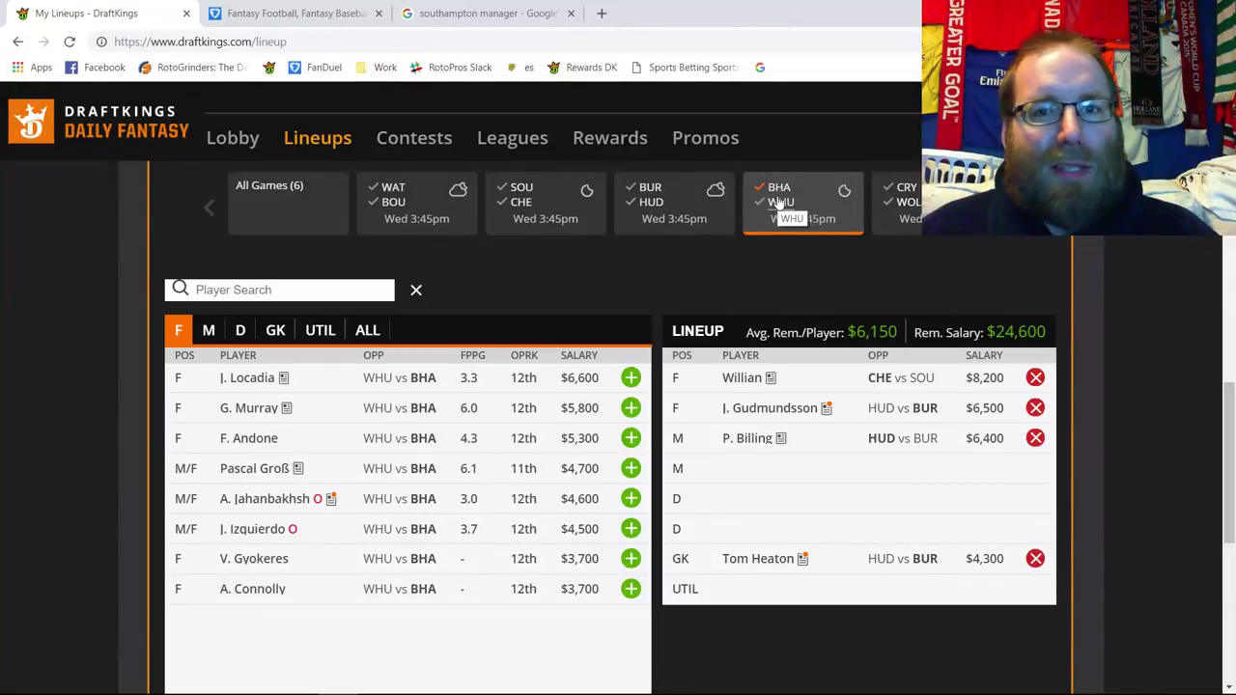
pyautogui.click(630, 407)
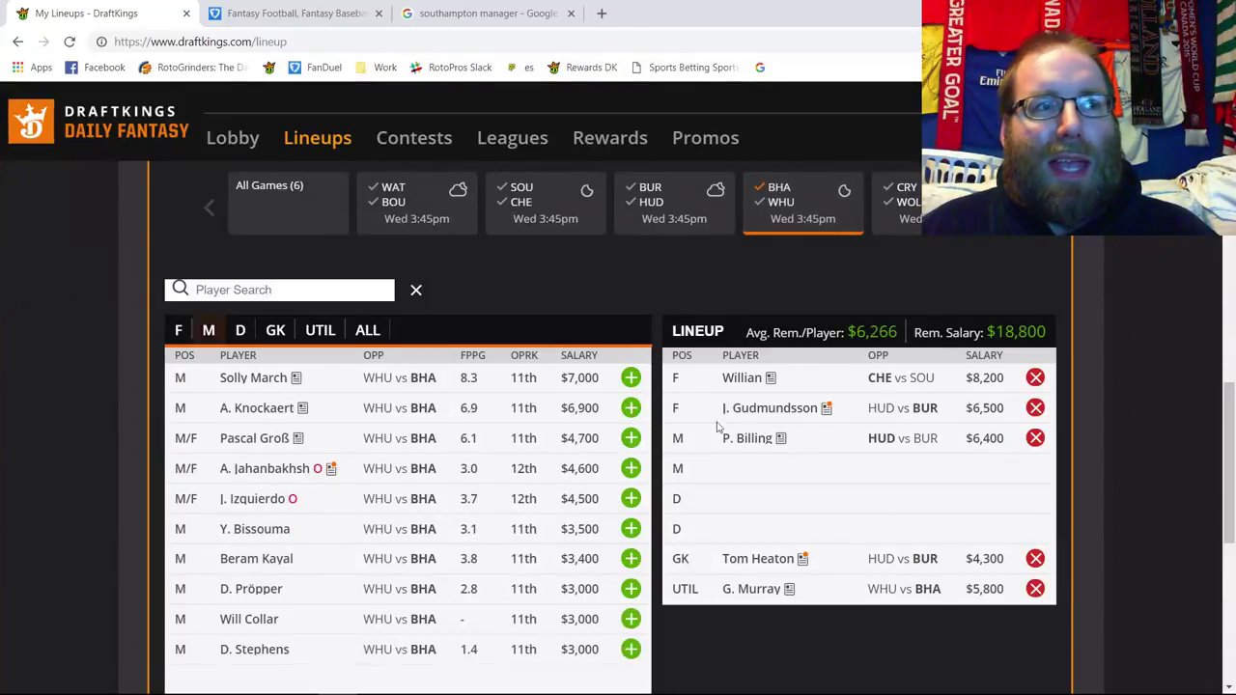
pyautogui.click(1040, 592)
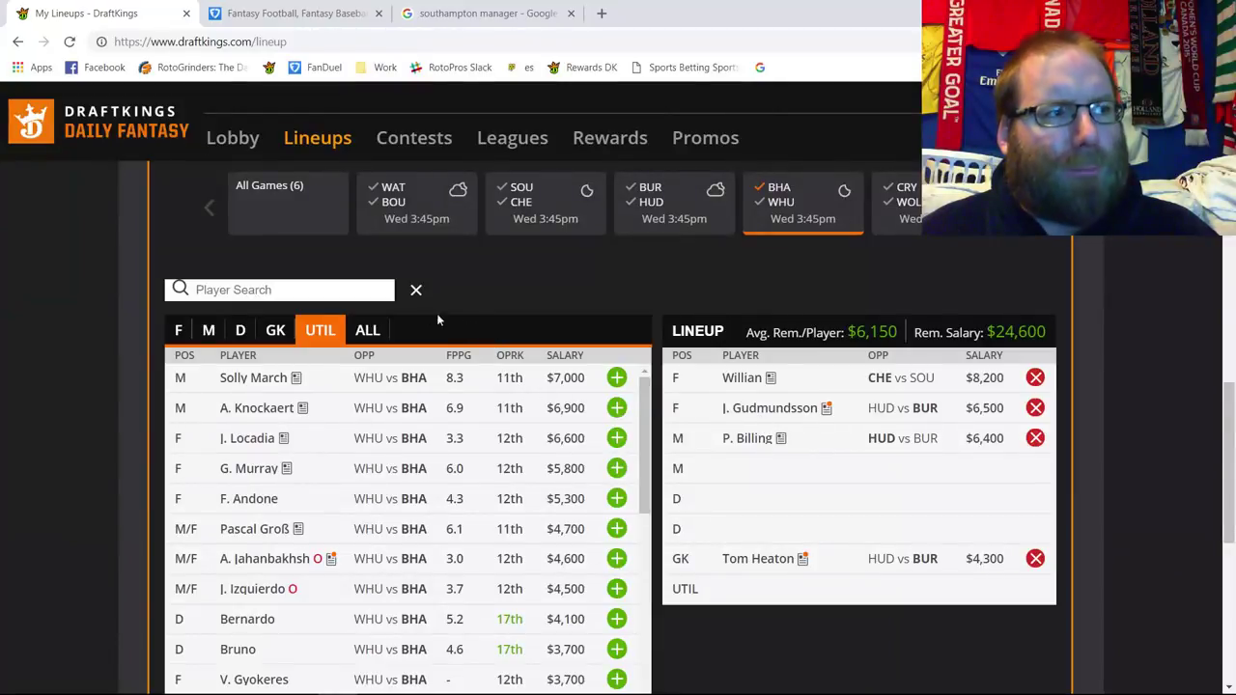
# Filter the player list to West Ham only and look through its utility options, goalkeepers and defenders.
pyautogui.click(780, 188)
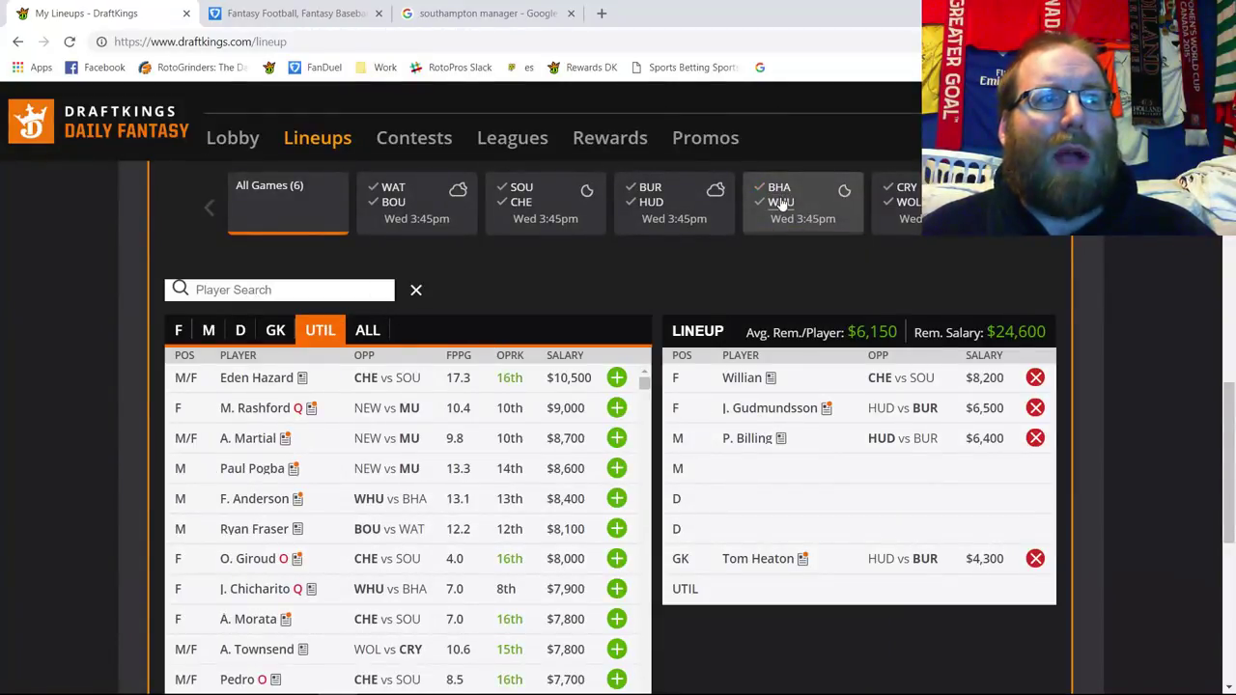
pyautogui.click(780, 203)
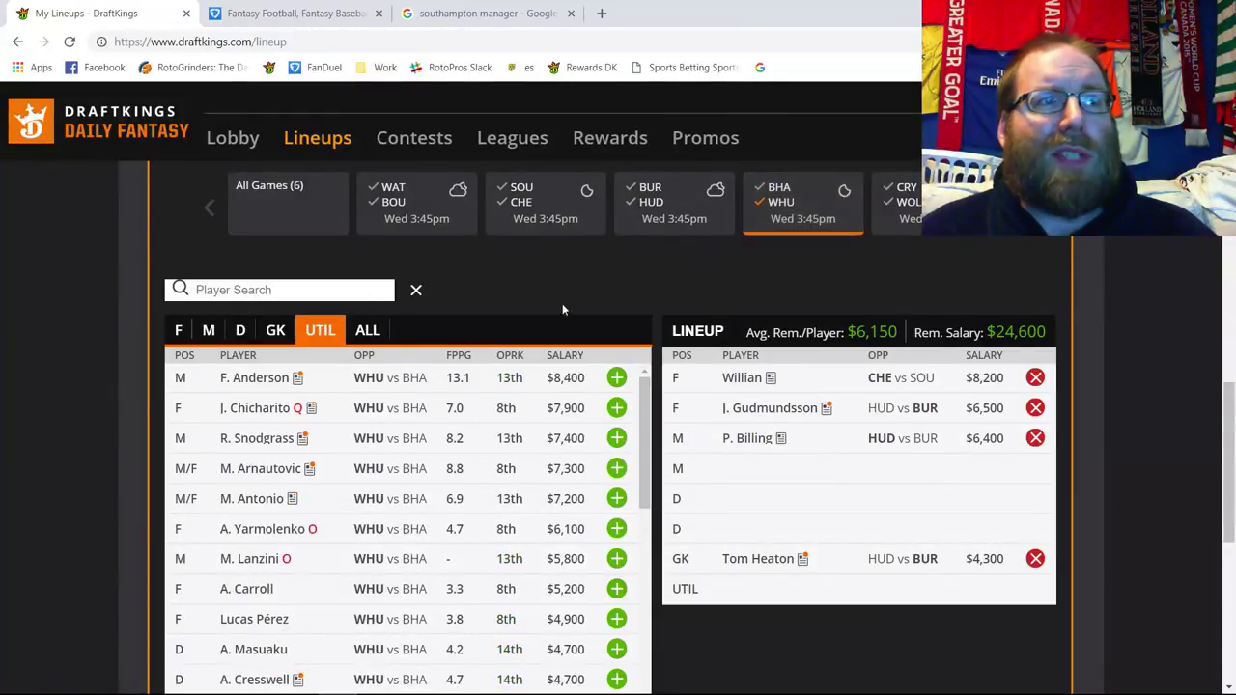
pyautogui.click(280, 334)
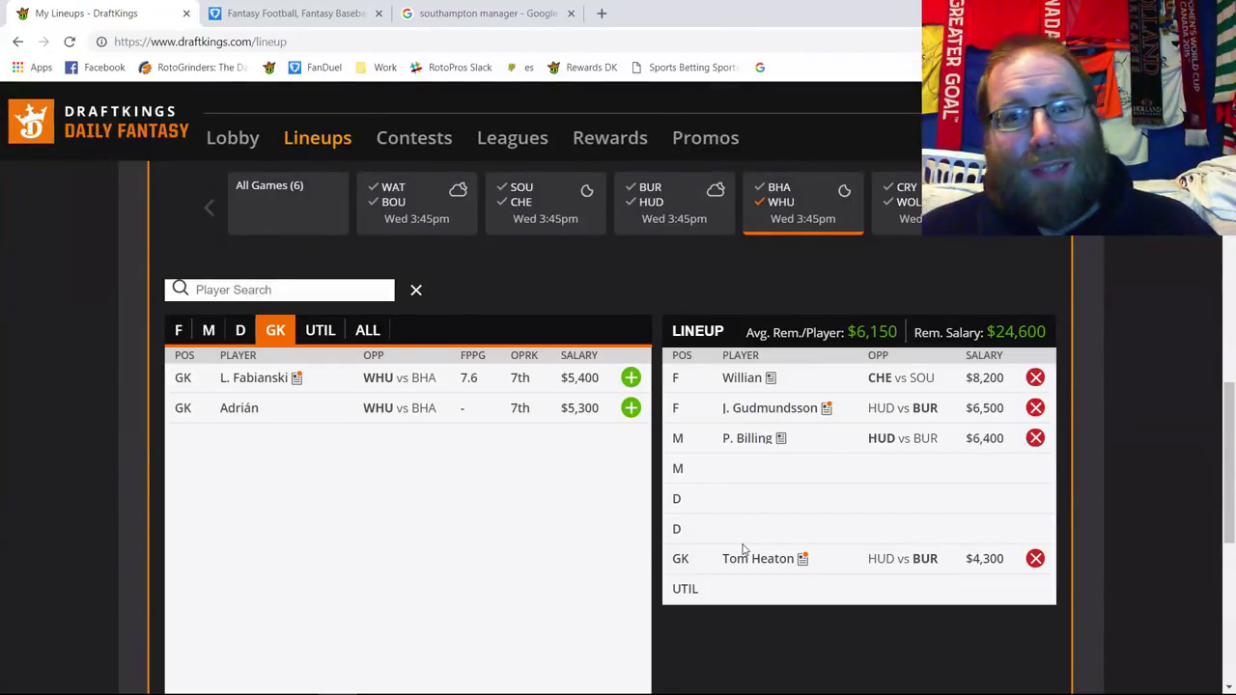
pyautogui.click(239, 338)
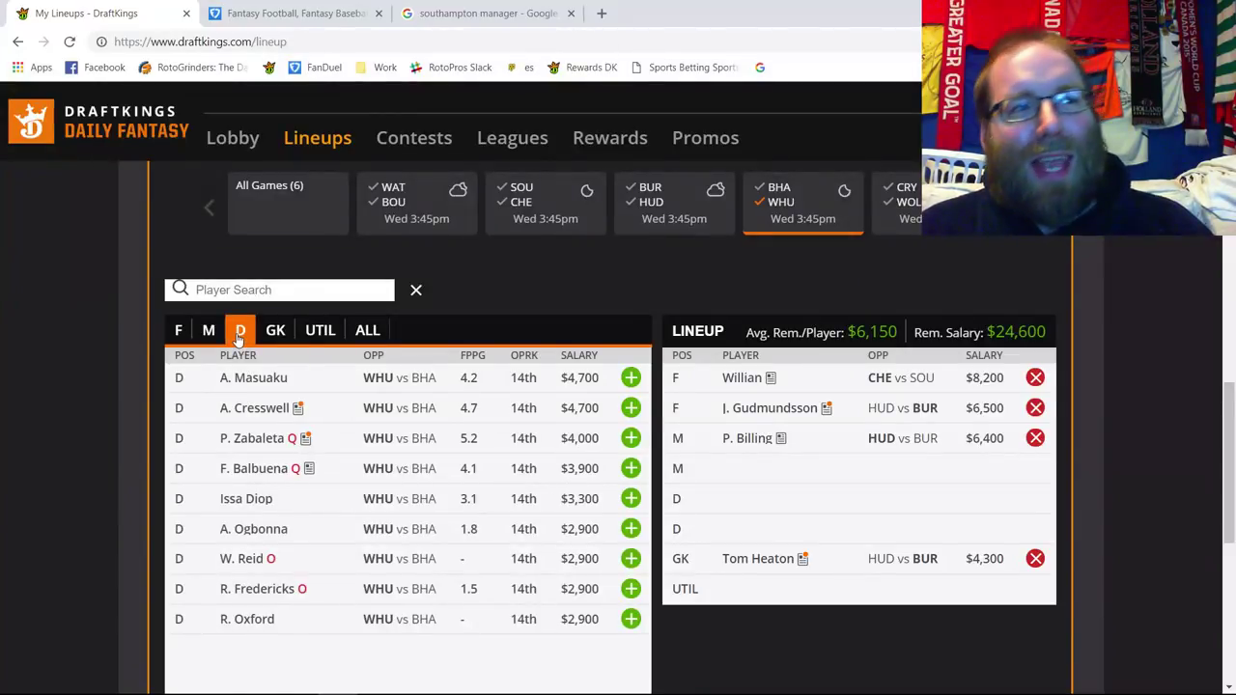
# Review West Ham defender Aaron Cresswell's 10-game log, checking his crosses in the 12/27 match at Southampton.
pyautogui.click(264, 413)
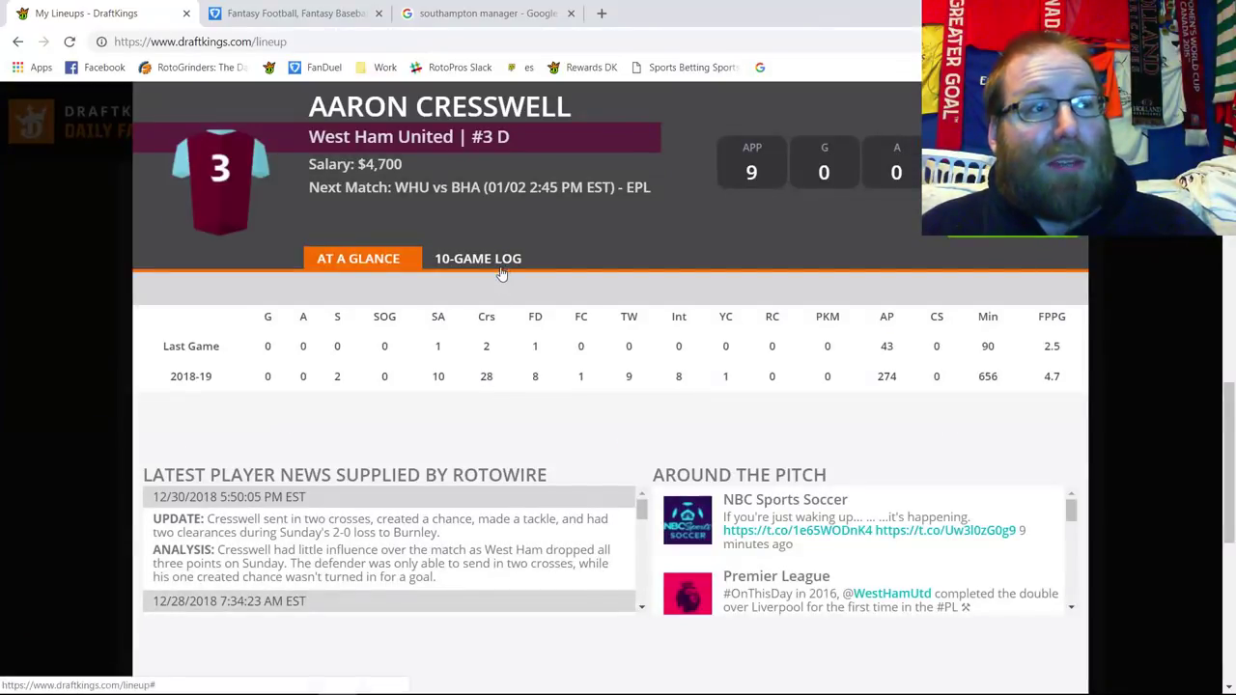
pyautogui.click(500, 271)
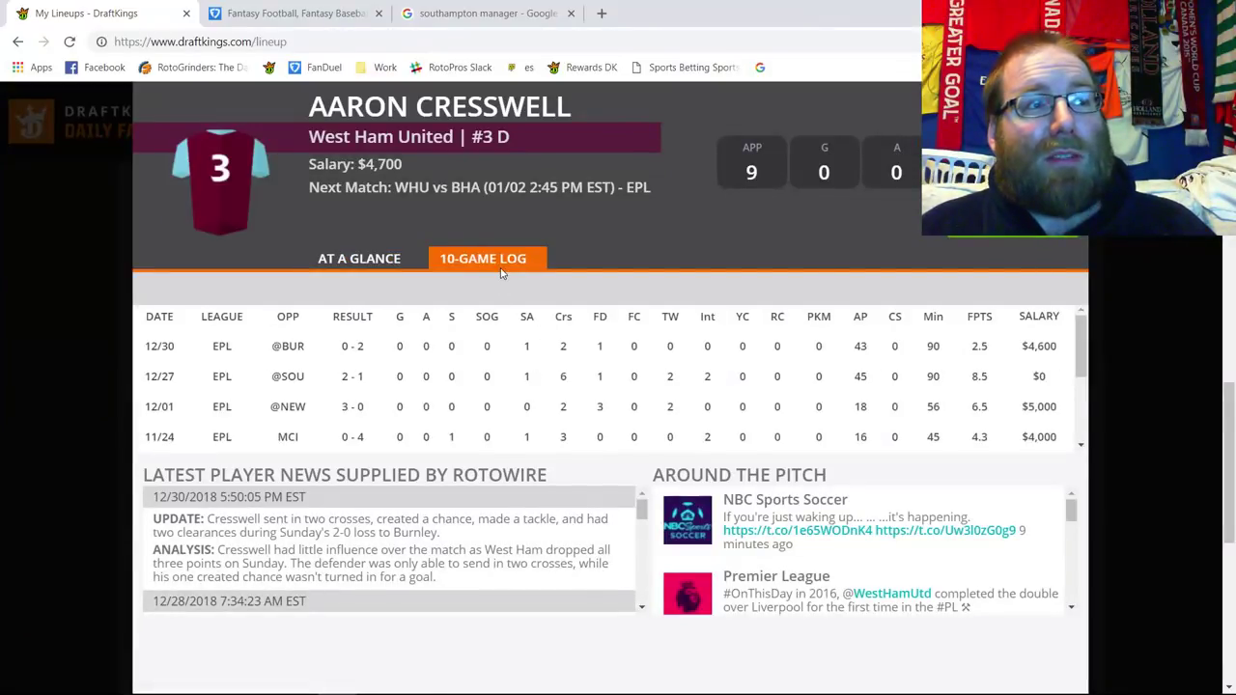
pyautogui.doubleClick(563, 376)
pyautogui.click(582, 428)
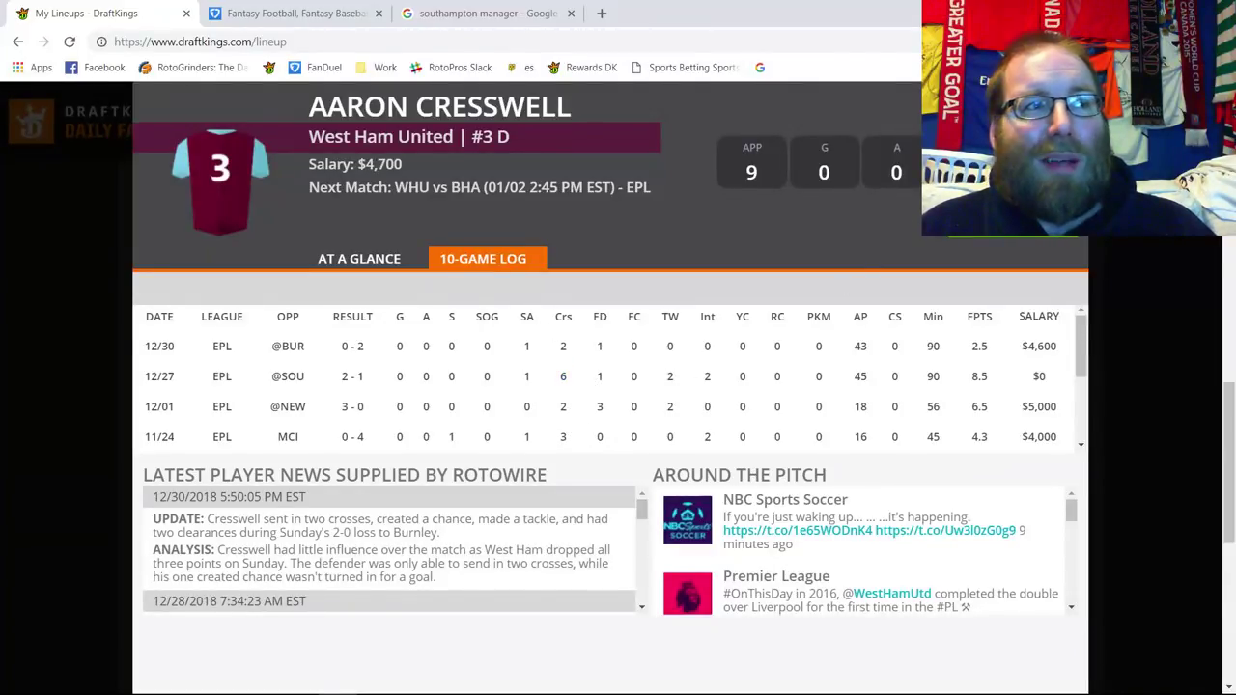
pyautogui.press('Escape')
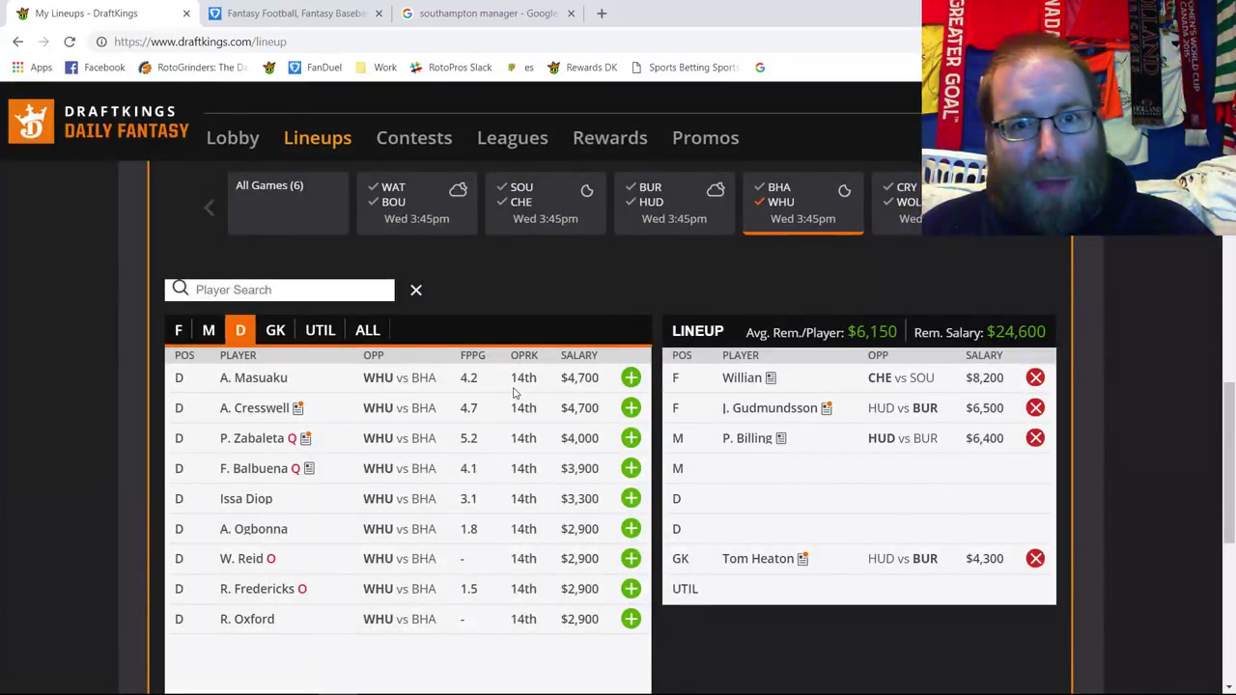
# Look through West Ham's midfielders and review Felipe Anderson's 10-game log.
pyautogui.click(208, 329)
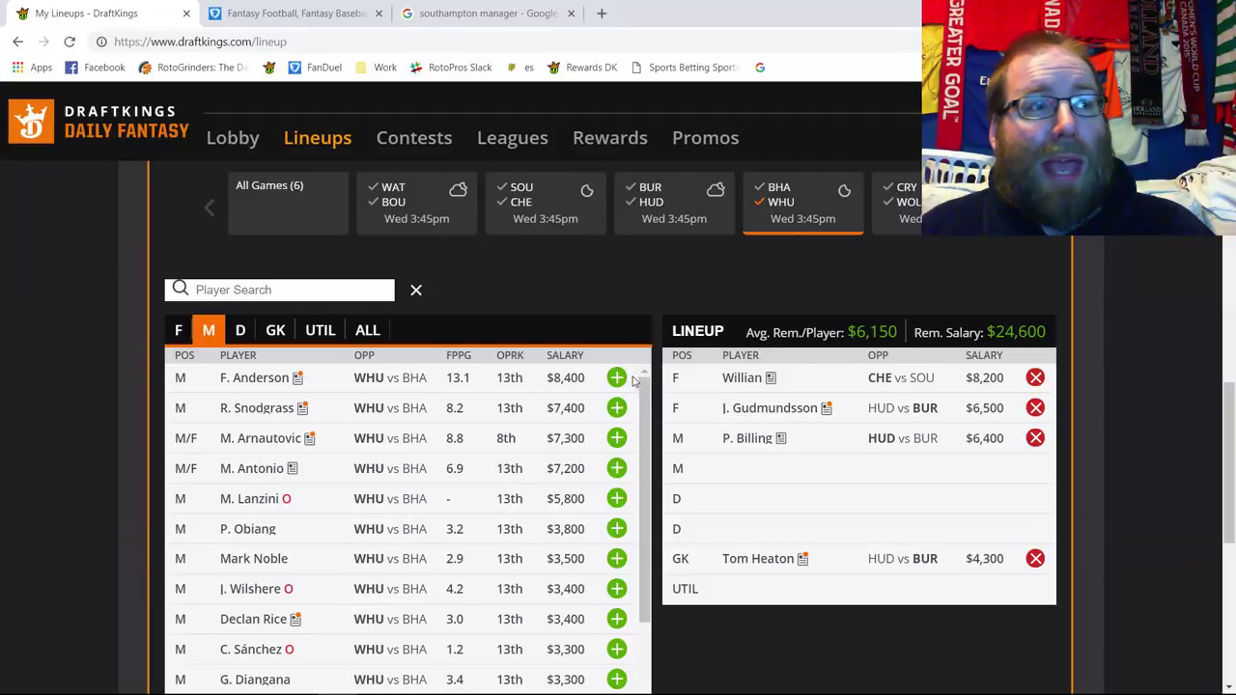
pyautogui.click(570, 378)
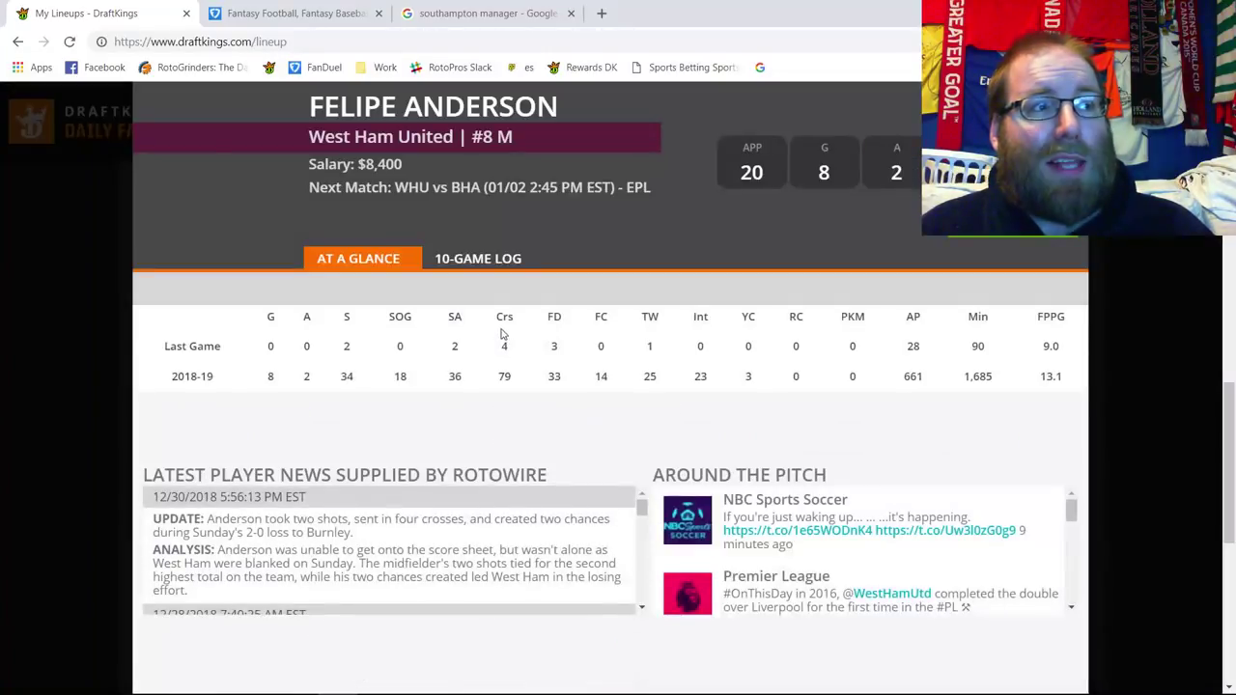
pyautogui.click(504, 259)
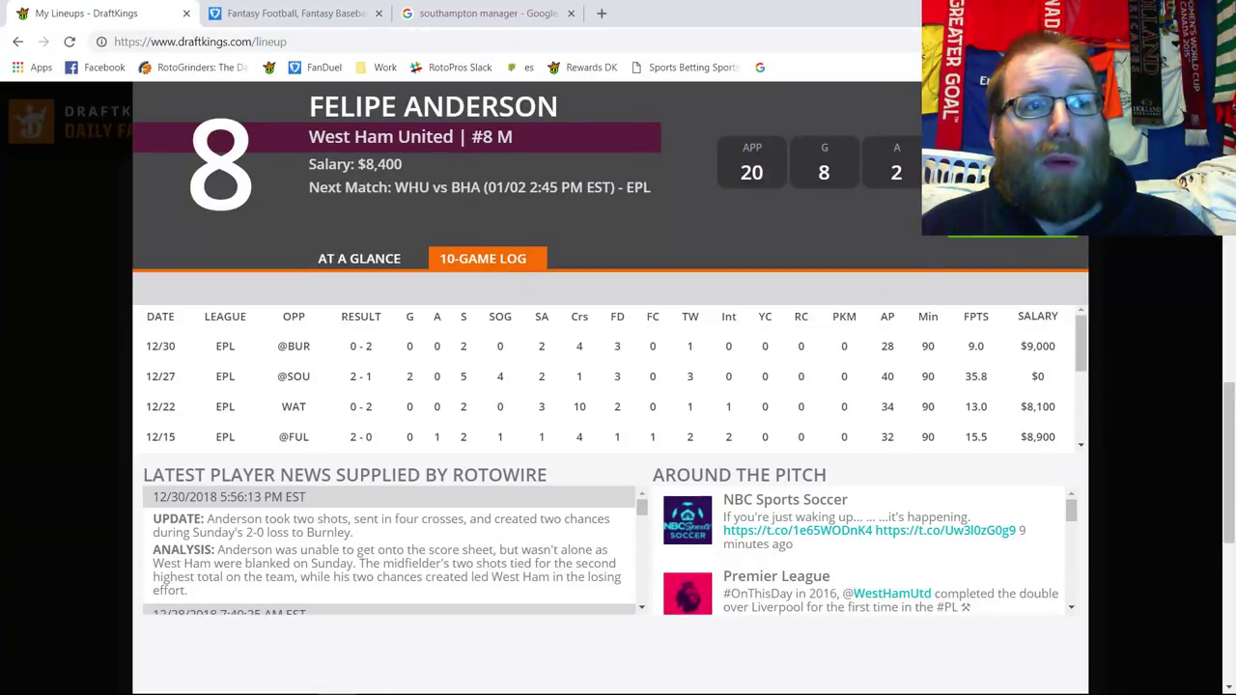
pyautogui.click(1062, 102)
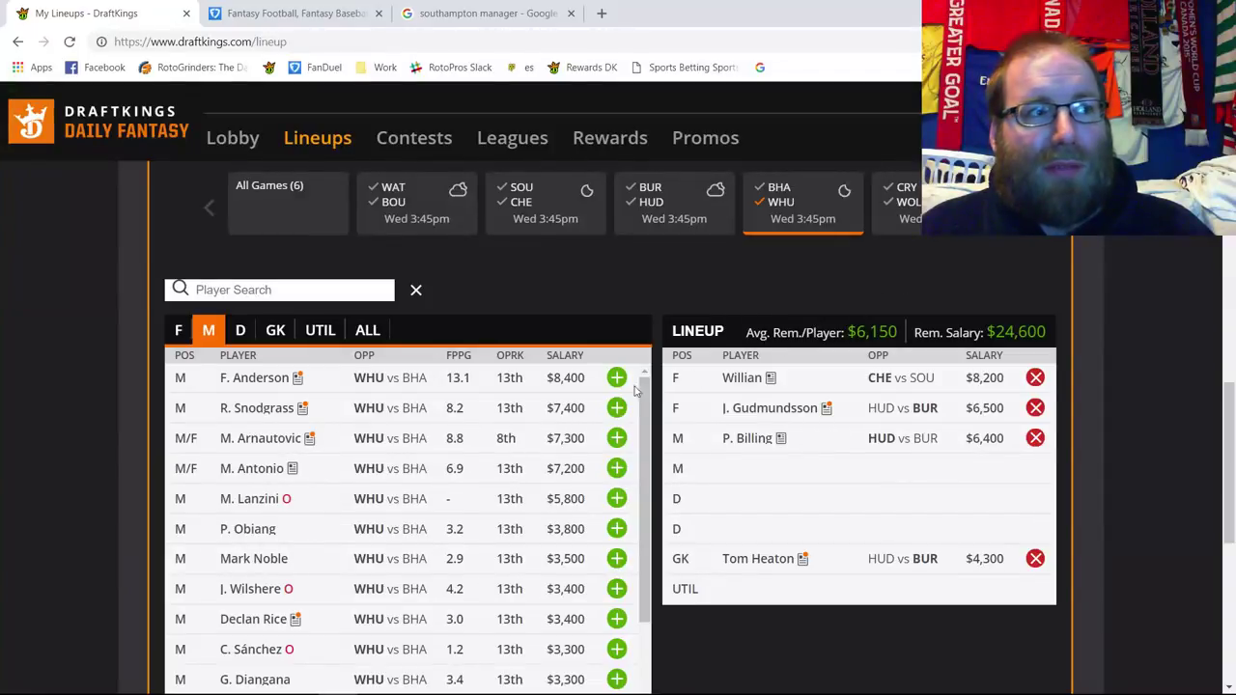
# Review West Ham midfielder Robert Snodgrass's 10-game log.
pyautogui.click(258, 412)
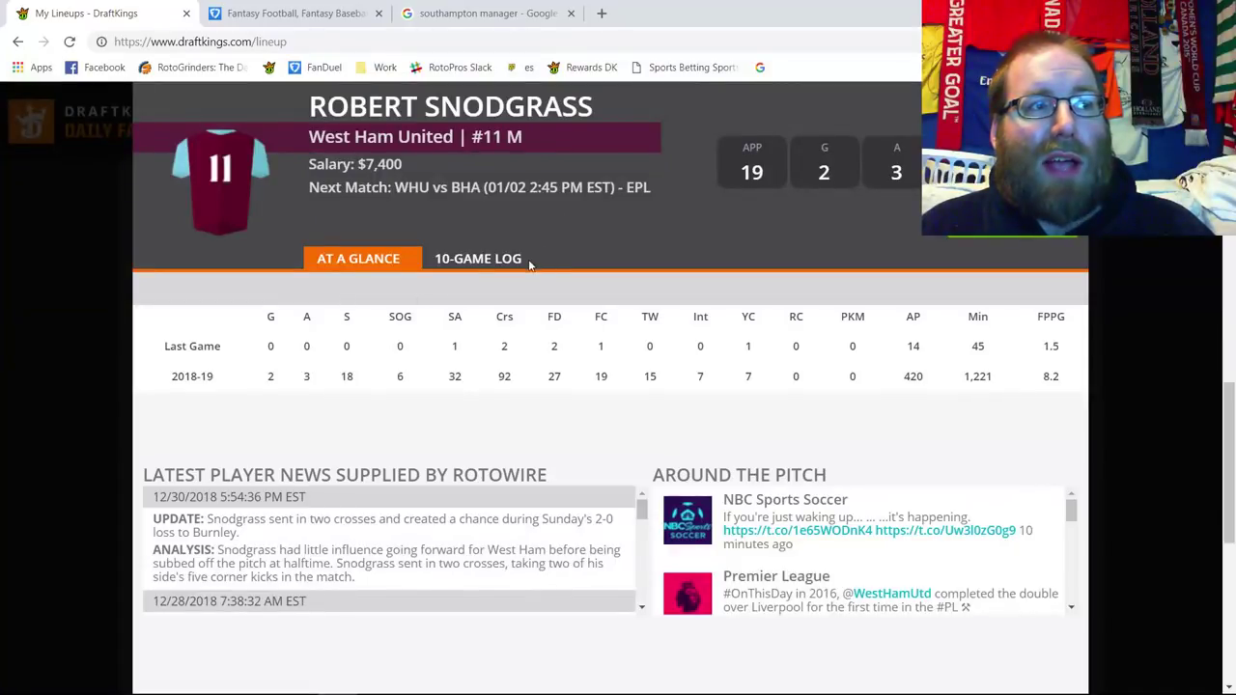
pyautogui.click(528, 260)
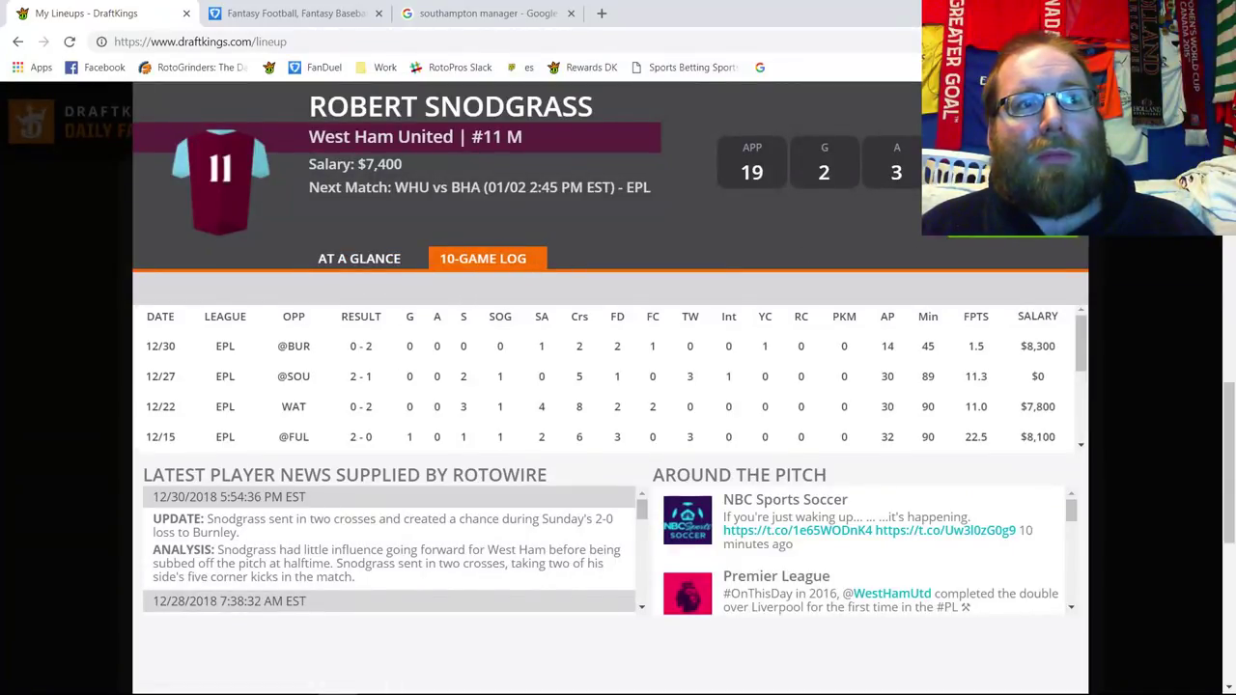
pyautogui.press('Escape')
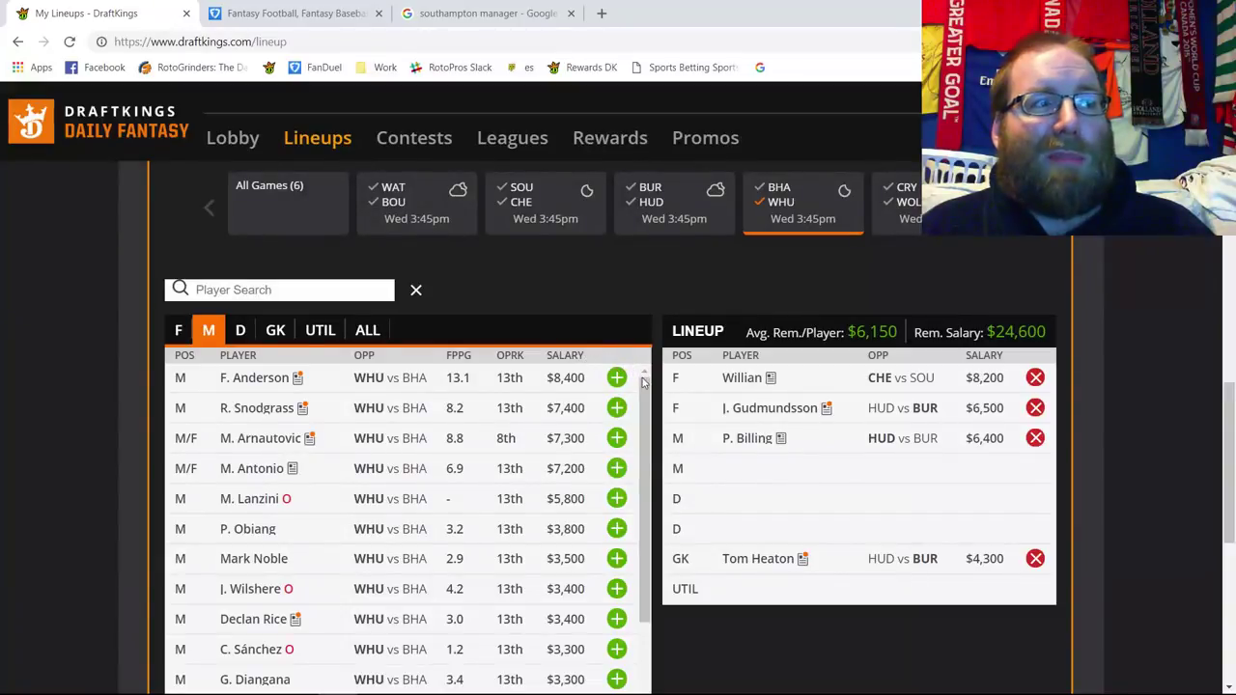
# Review Marko Arnautovic's 10-game log, checking his minutes played in the 12/30 match at Burnley.
pyautogui.click(260, 438)
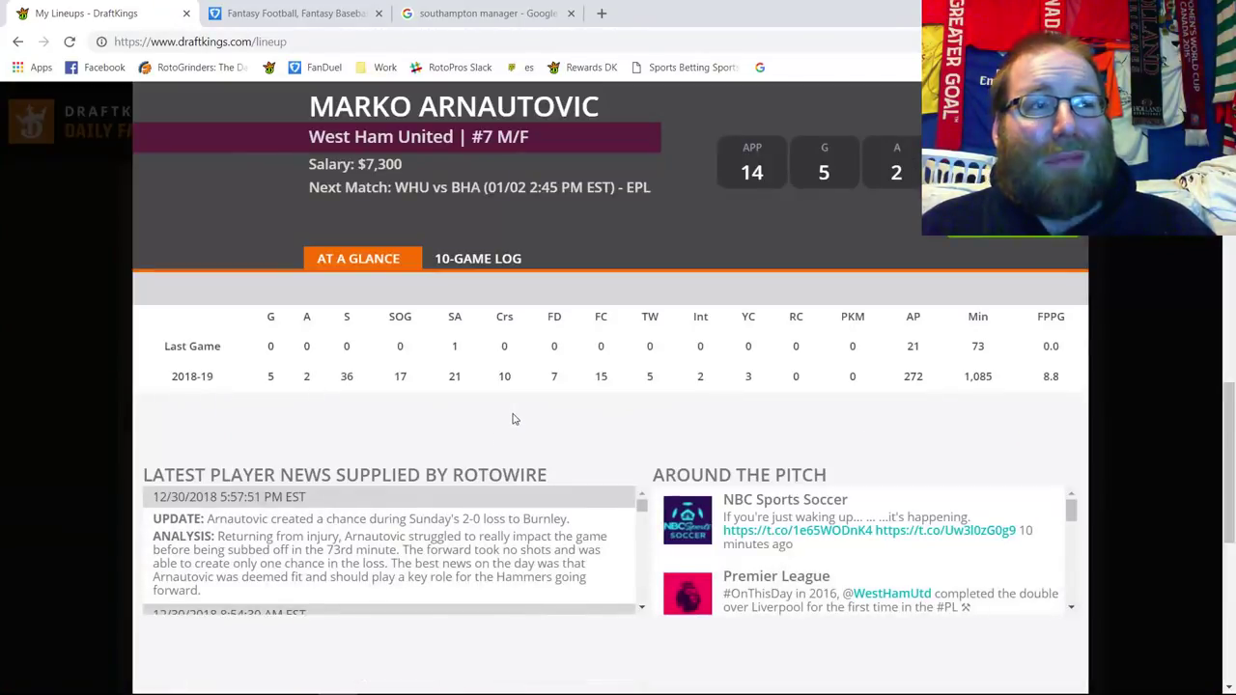
pyautogui.click(479, 261)
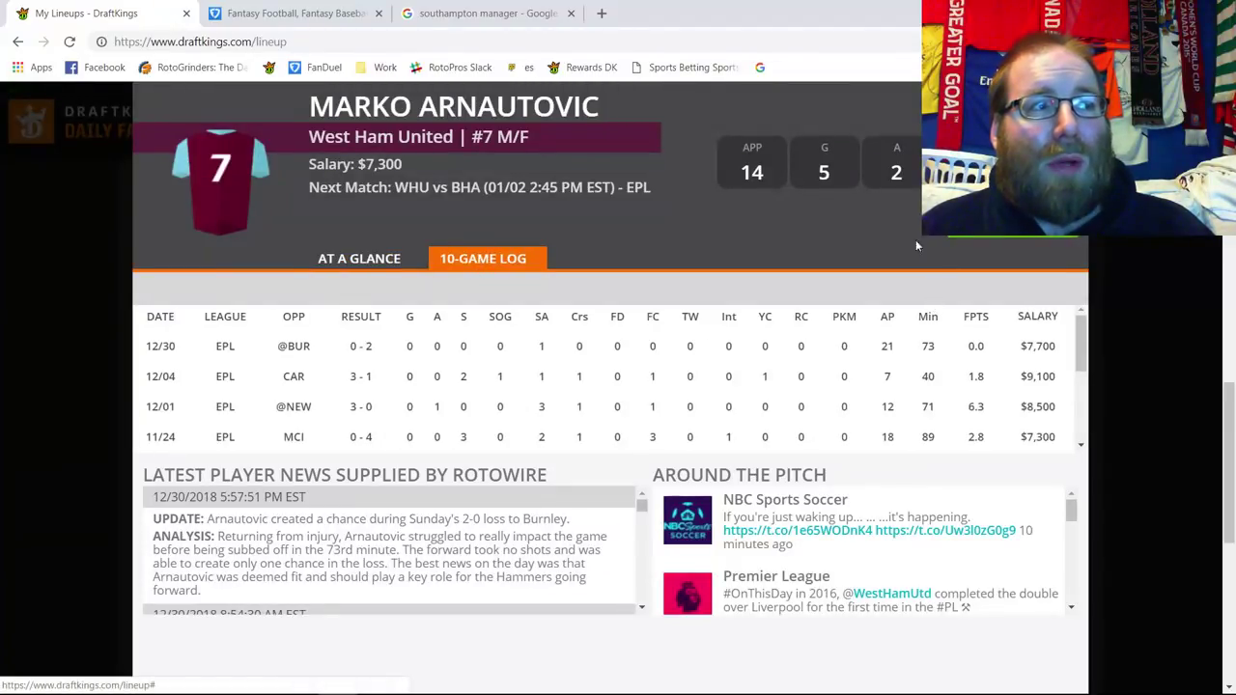
pyautogui.doubleClick(927, 346)
pyautogui.press('Escape')
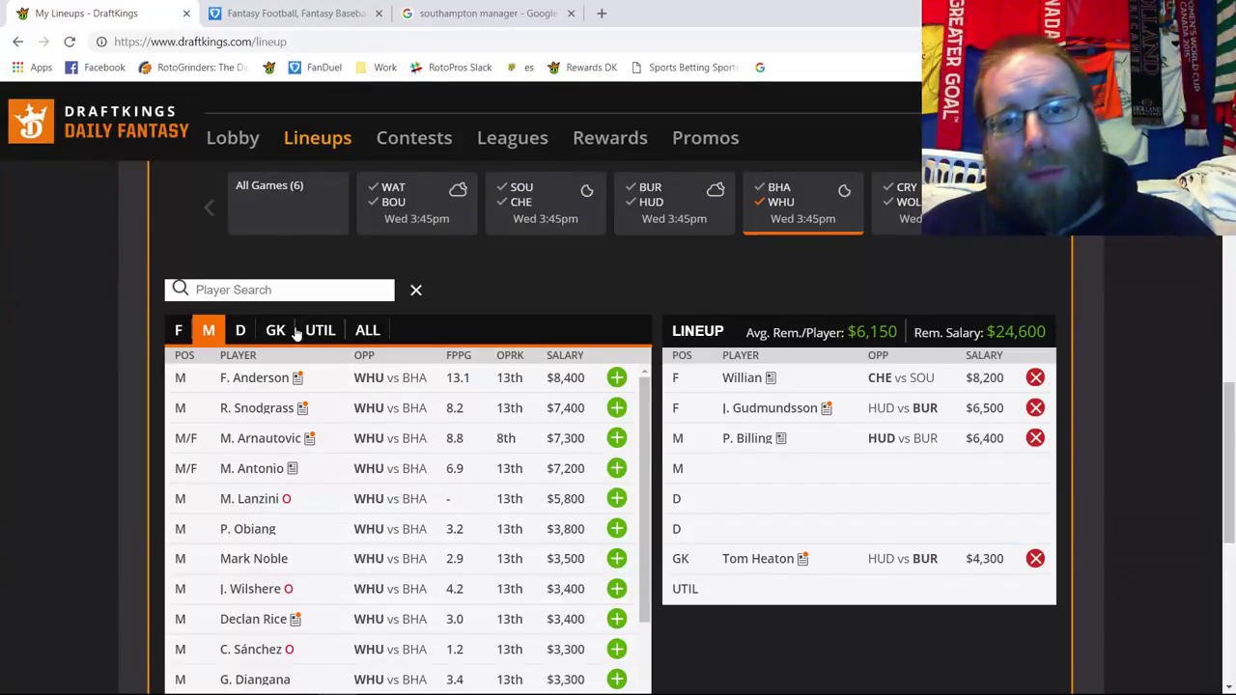
# Compare West Ham's defenders, midfielders and forwards by salary and fantasy points per game.
pyautogui.click(241, 331)
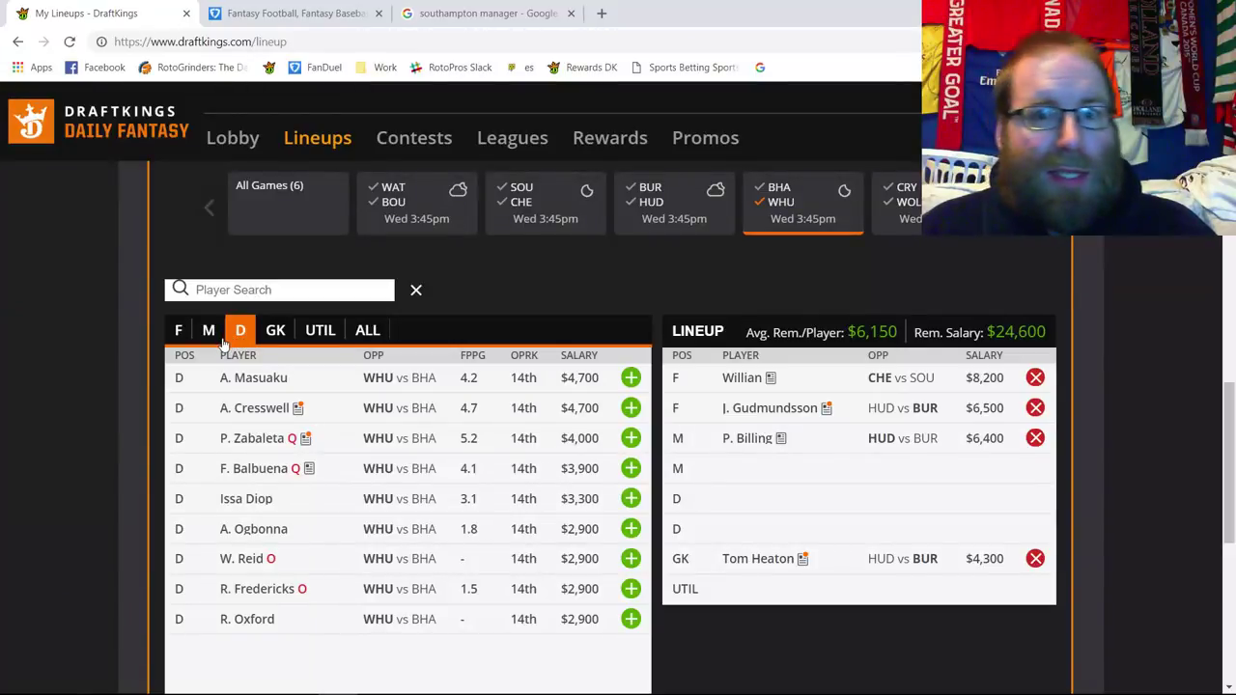
pyautogui.click(208, 330)
pyautogui.click(177, 331)
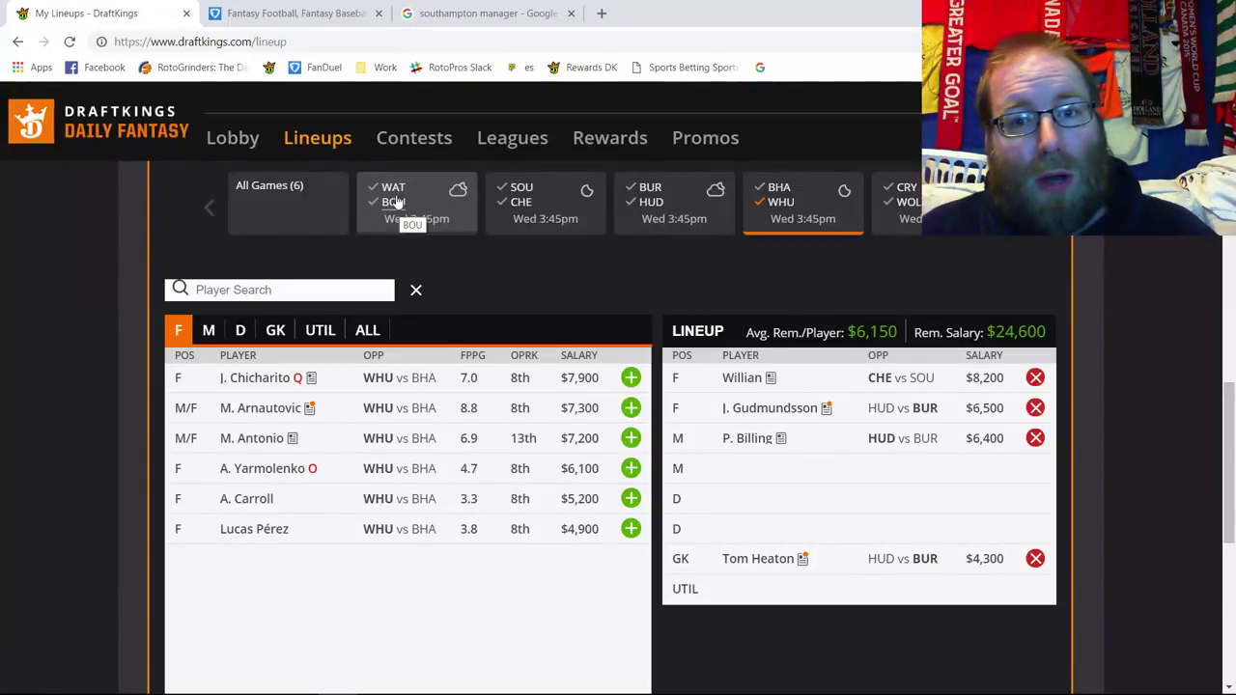
pyautogui.click(782, 210)
pyautogui.click(782, 210)
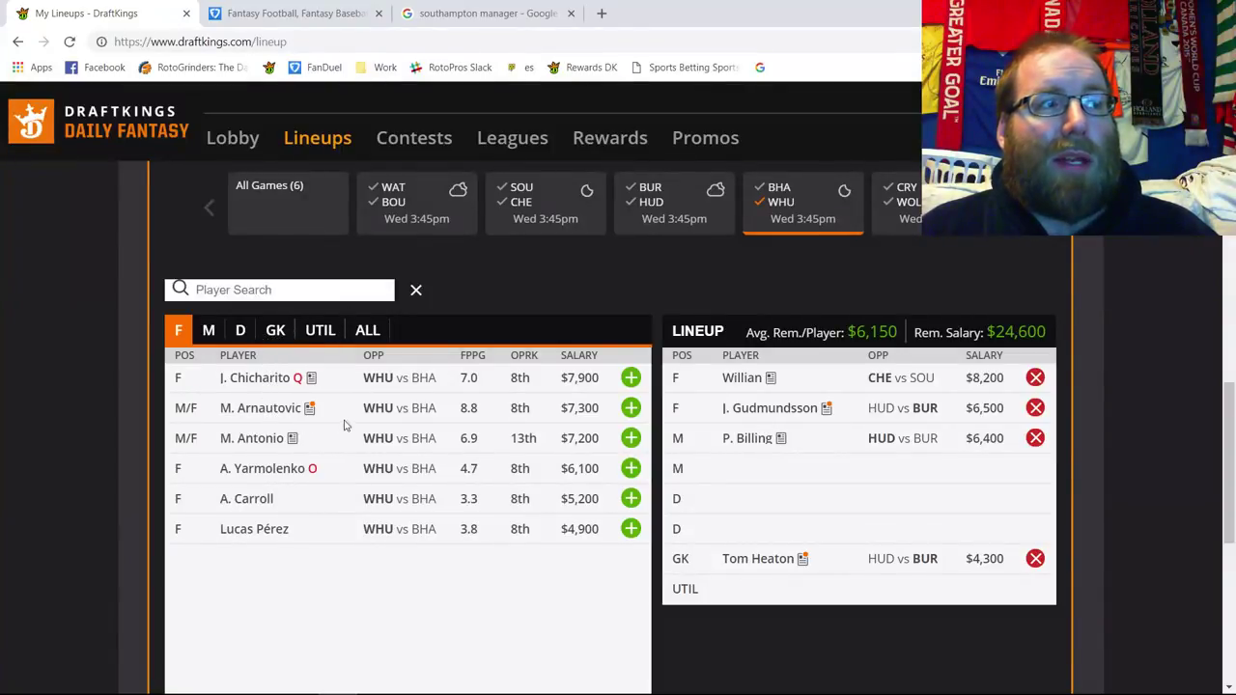
pyautogui.click(239, 330)
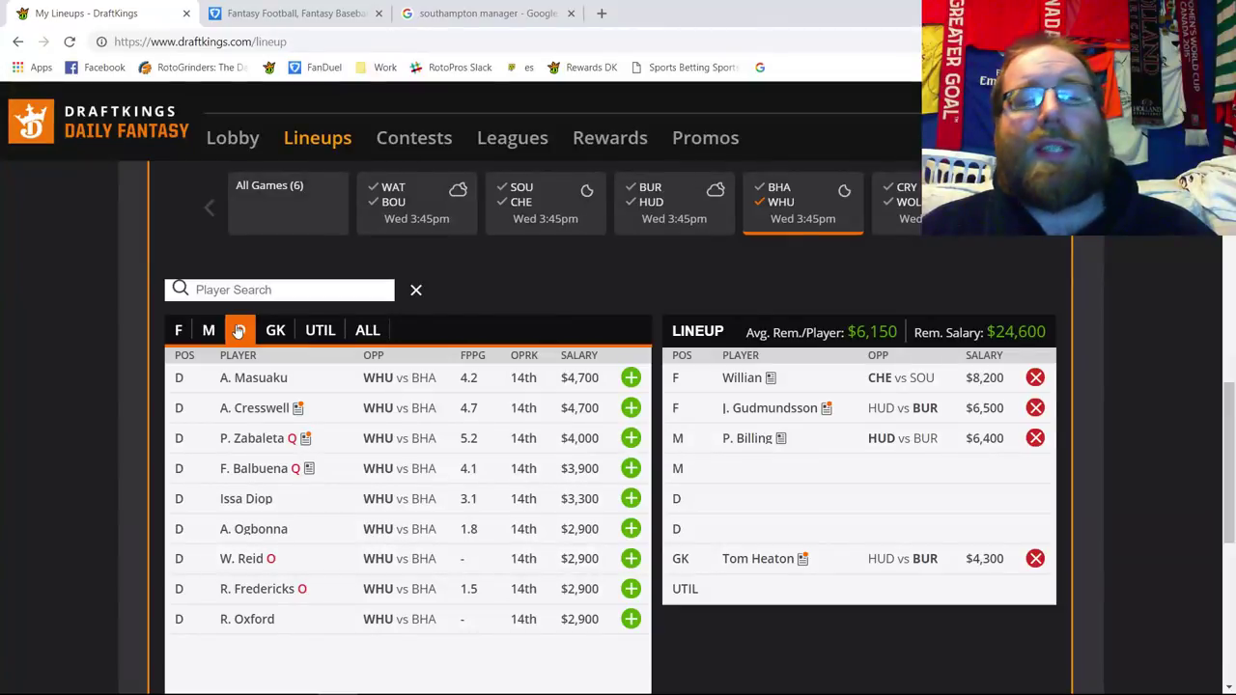
pyautogui.click(206, 330)
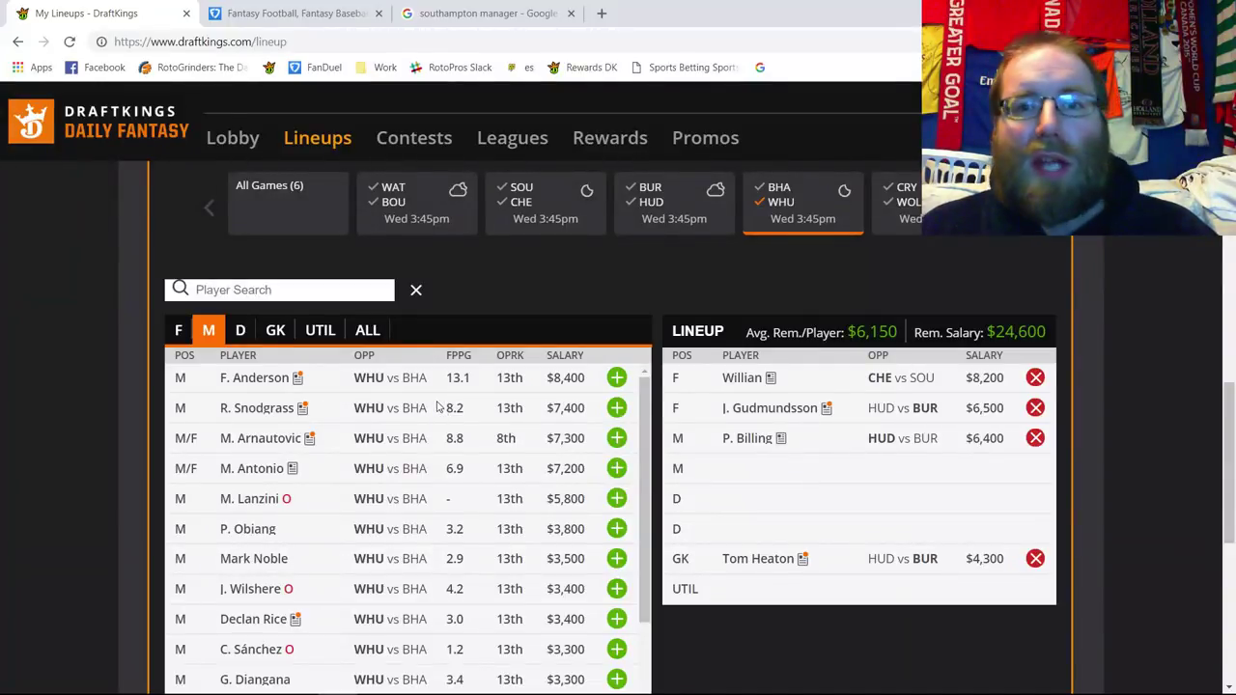
# Switch the player list from West Ham to Brighton only and look through its forwards, midfielders and defenders.
pyautogui.click(789, 208)
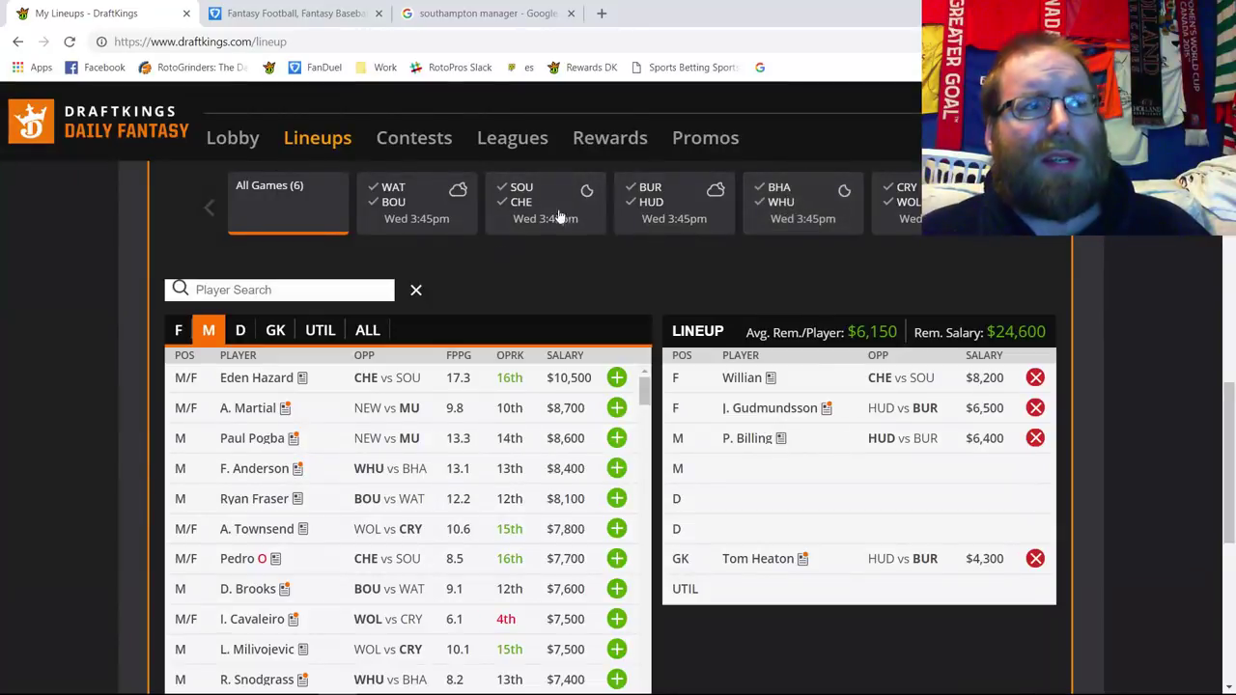
pyautogui.click(809, 203)
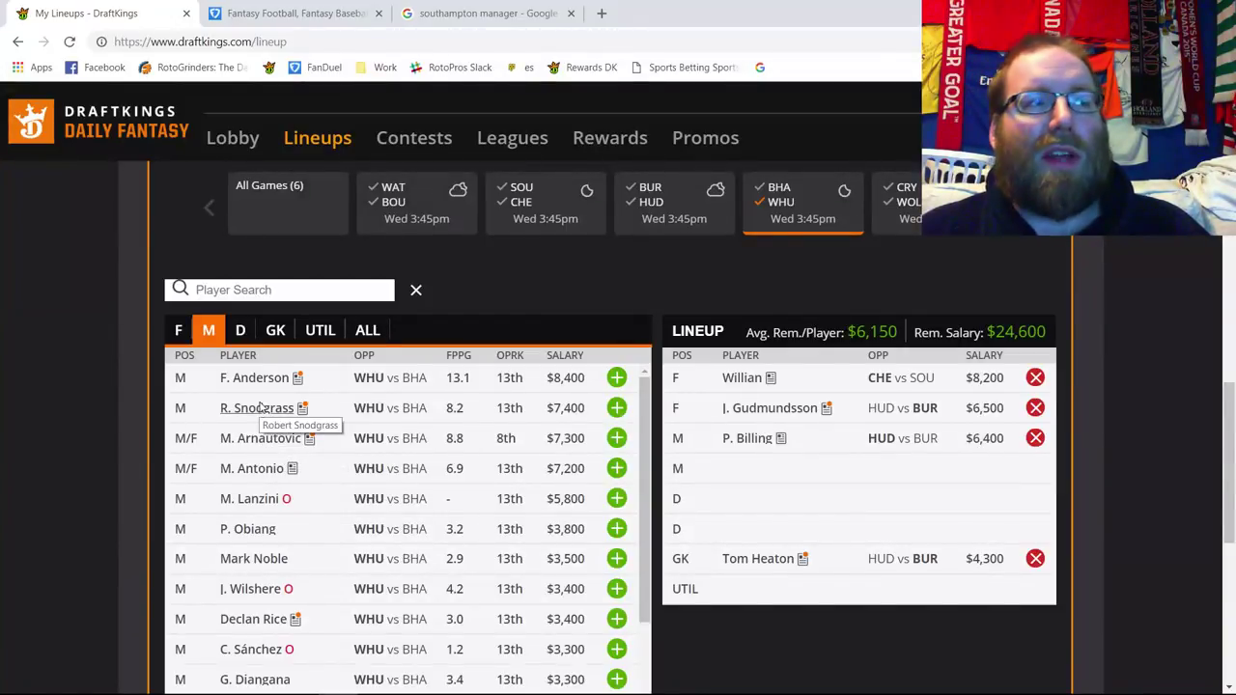
pyautogui.click(780, 202)
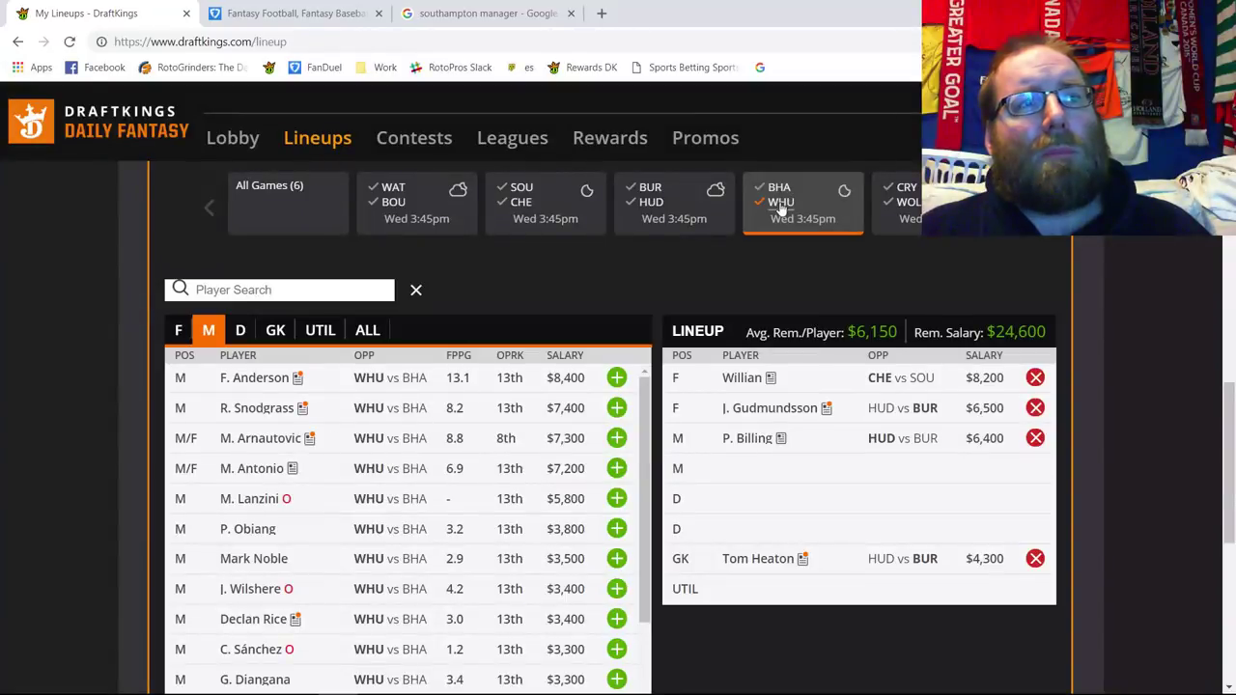
pyautogui.click(778, 187)
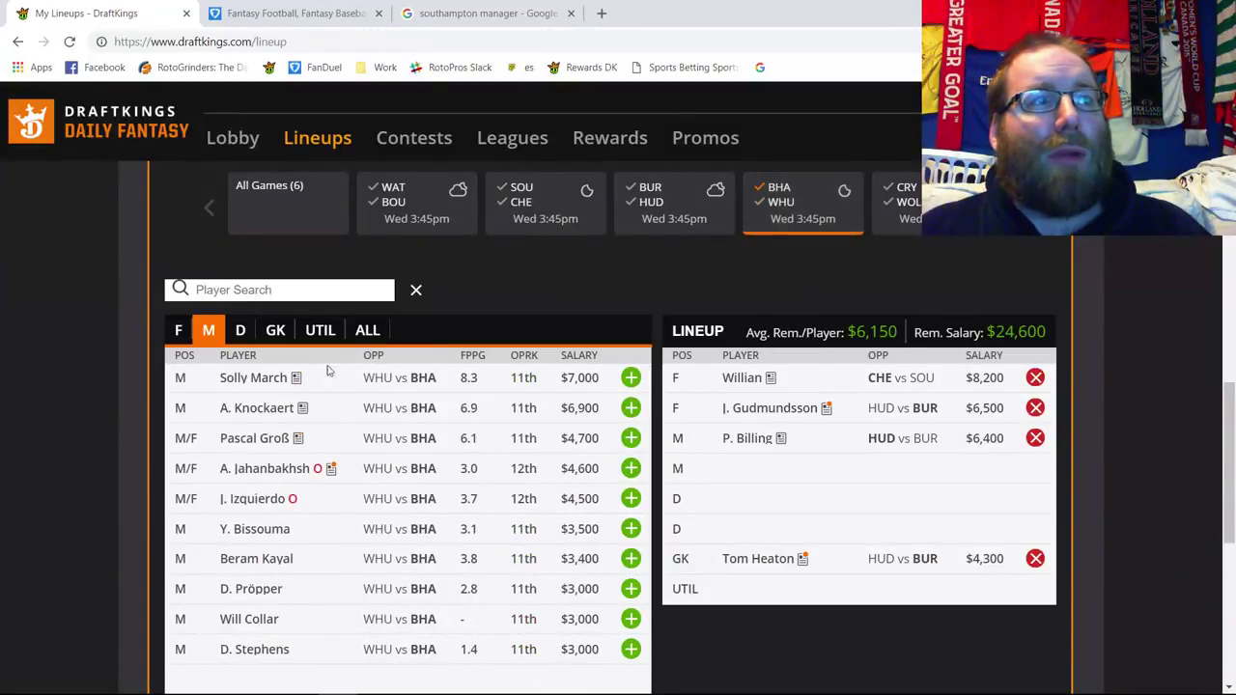
pyautogui.click(180, 333)
pyautogui.click(213, 332)
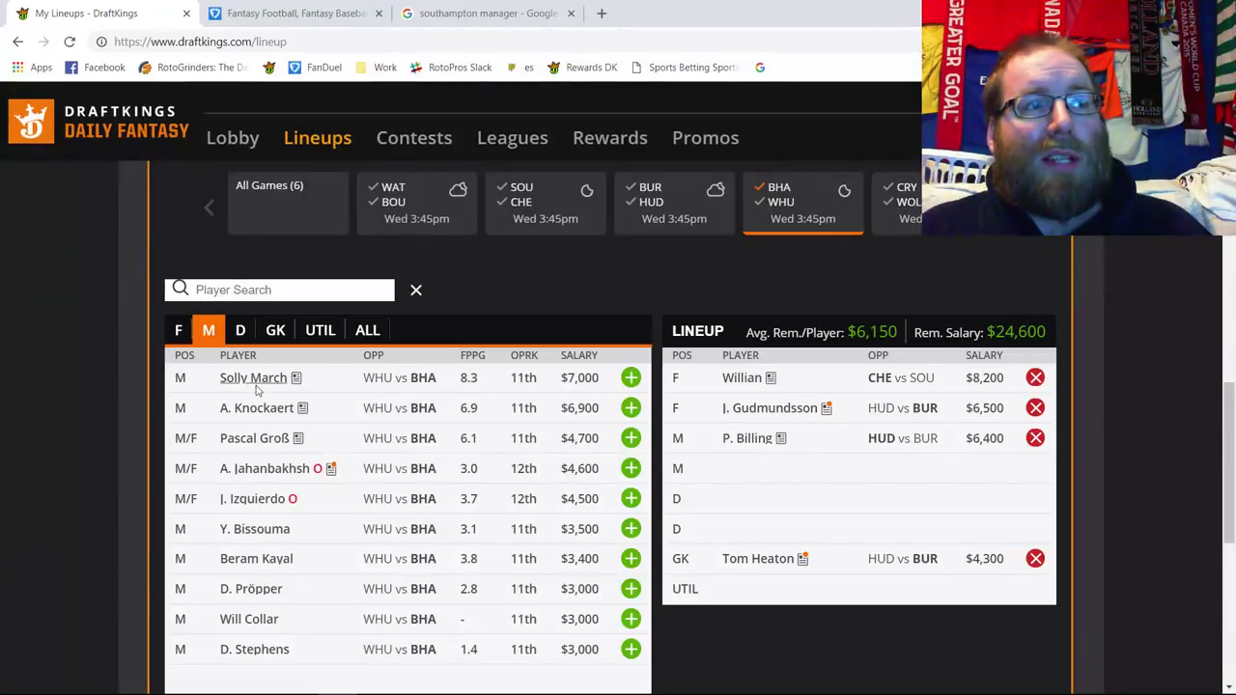
pyautogui.click(239, 330)
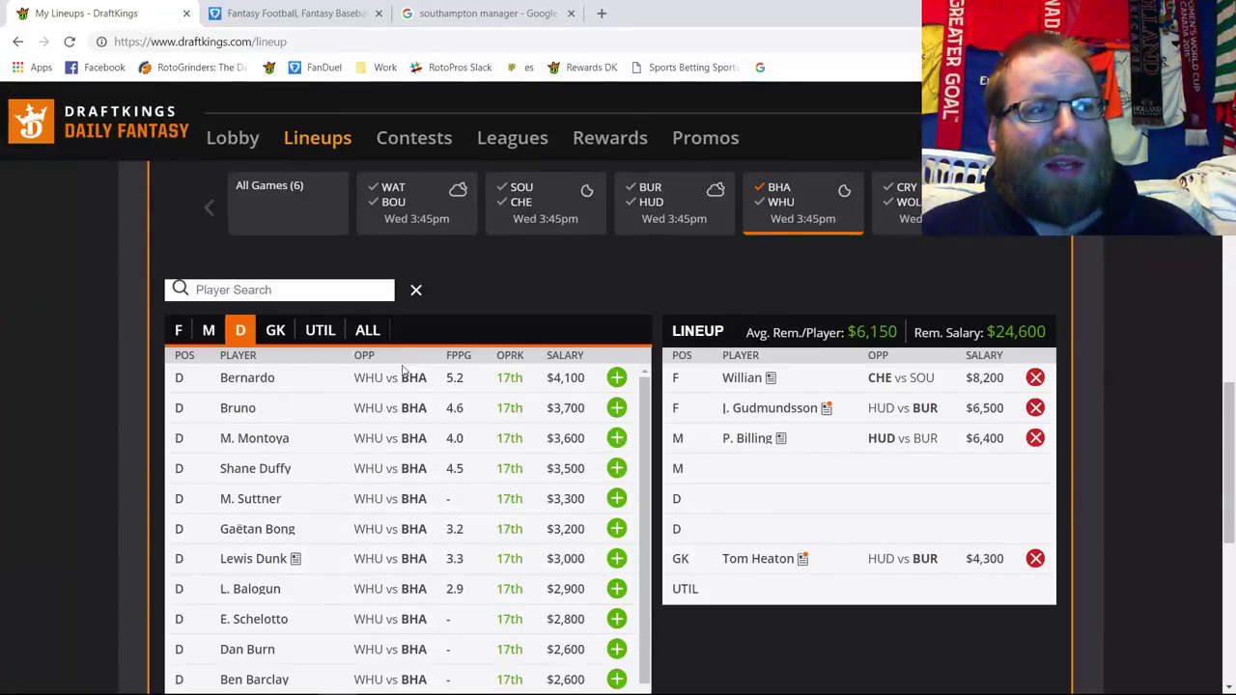
# Review Brighton defender Bernardo's 10-game log, checking his fantasy points in the 12/29 and 12/26 matches.
pyautogui.click(232, 382)
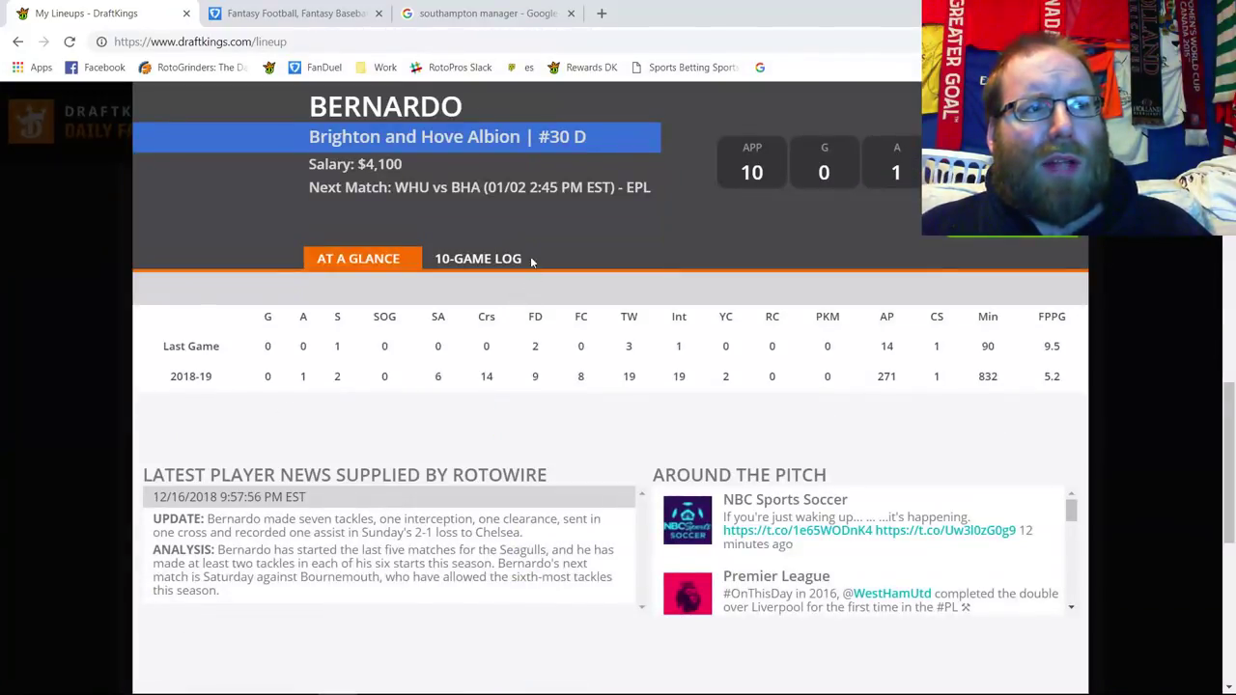
pyautogui.click(459, 258)
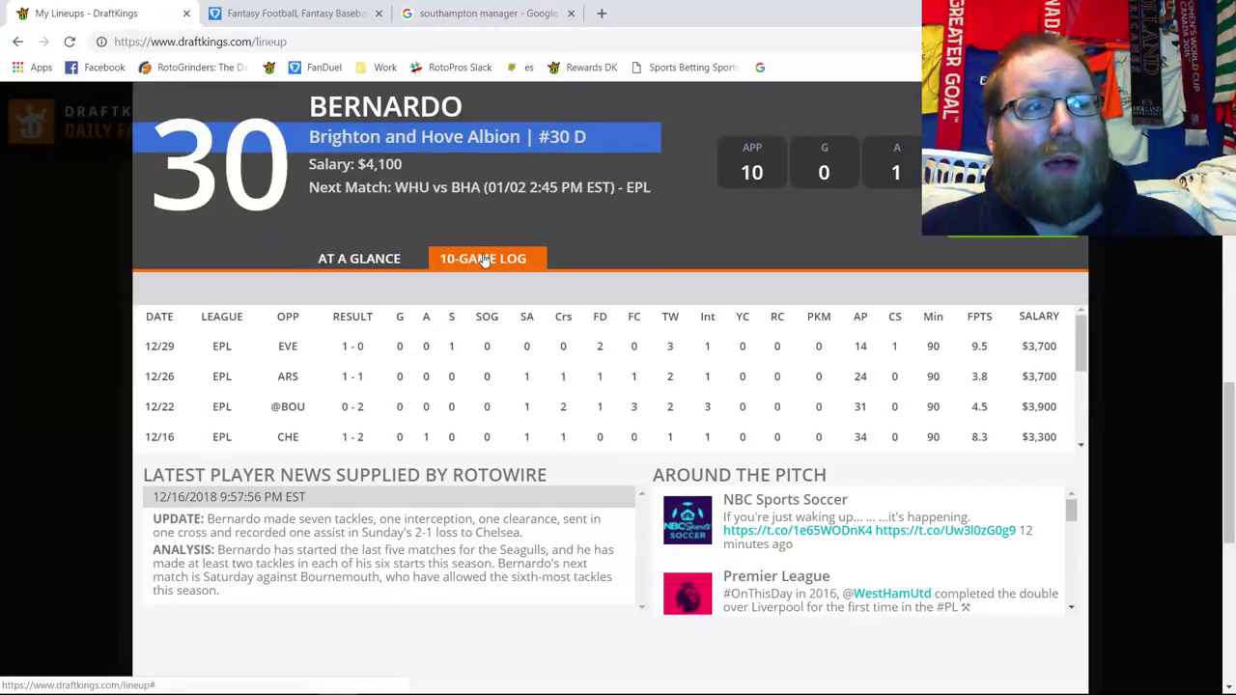
pyautogui.doubleClick(981, 348)
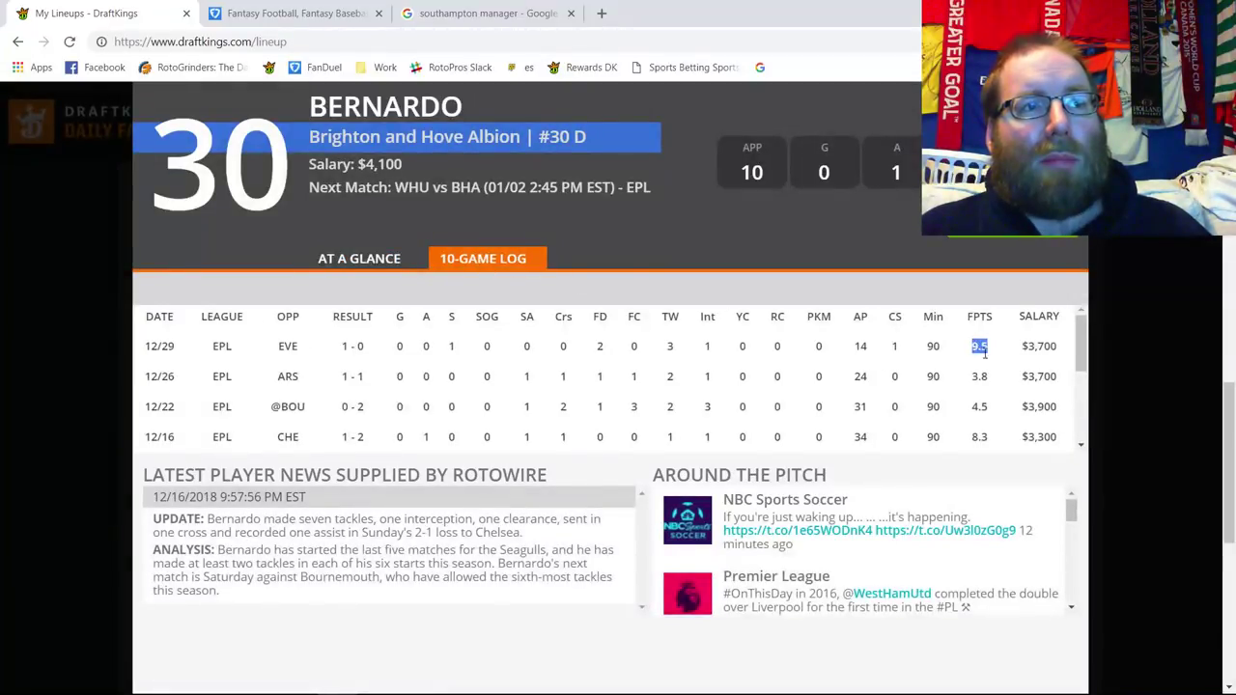
pyautogui.doubleClick(980, 376)
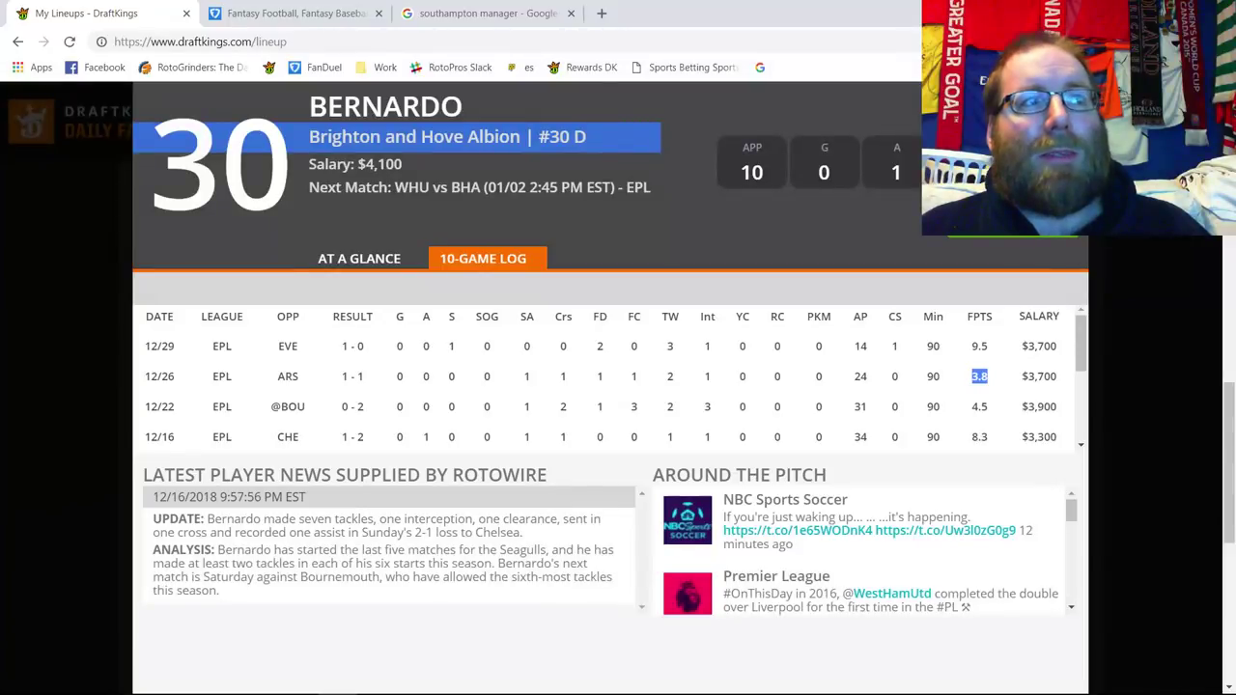
pyautogui.click(980, 377)
pyautogui.press('Escape')
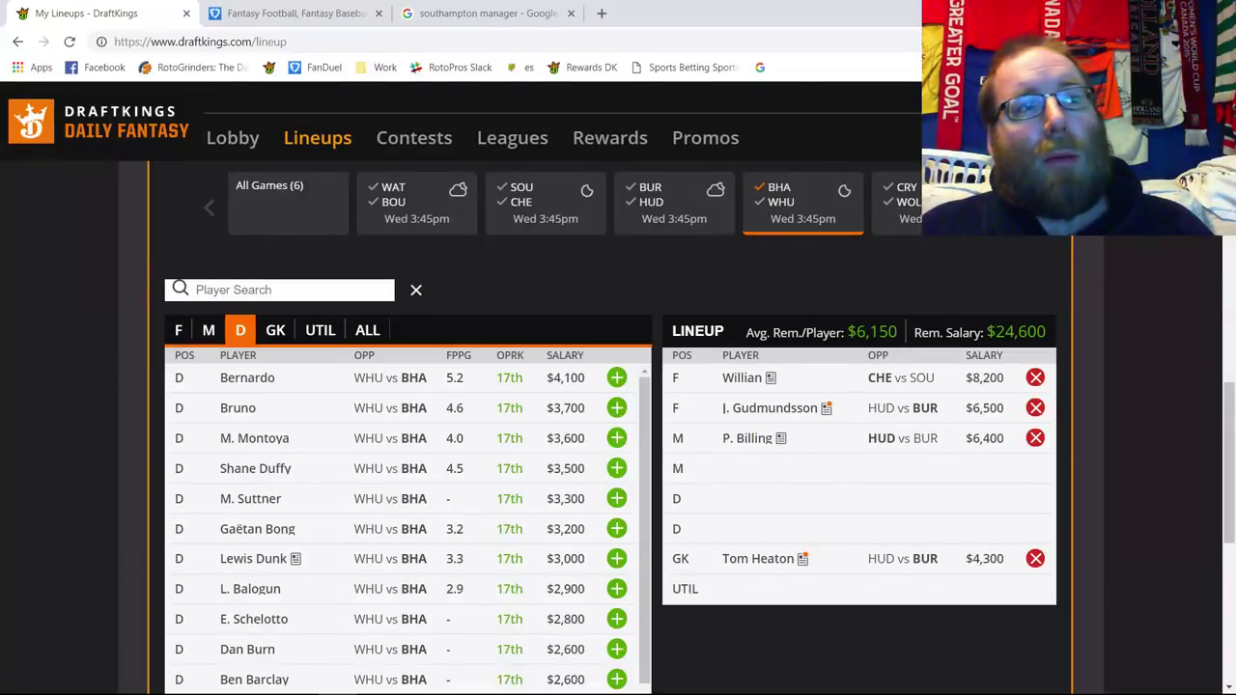
# Look at West Ham's defenders again and clear the team filter.
pyautogui.click(784, 211)
pyautogui.click(784, 210)
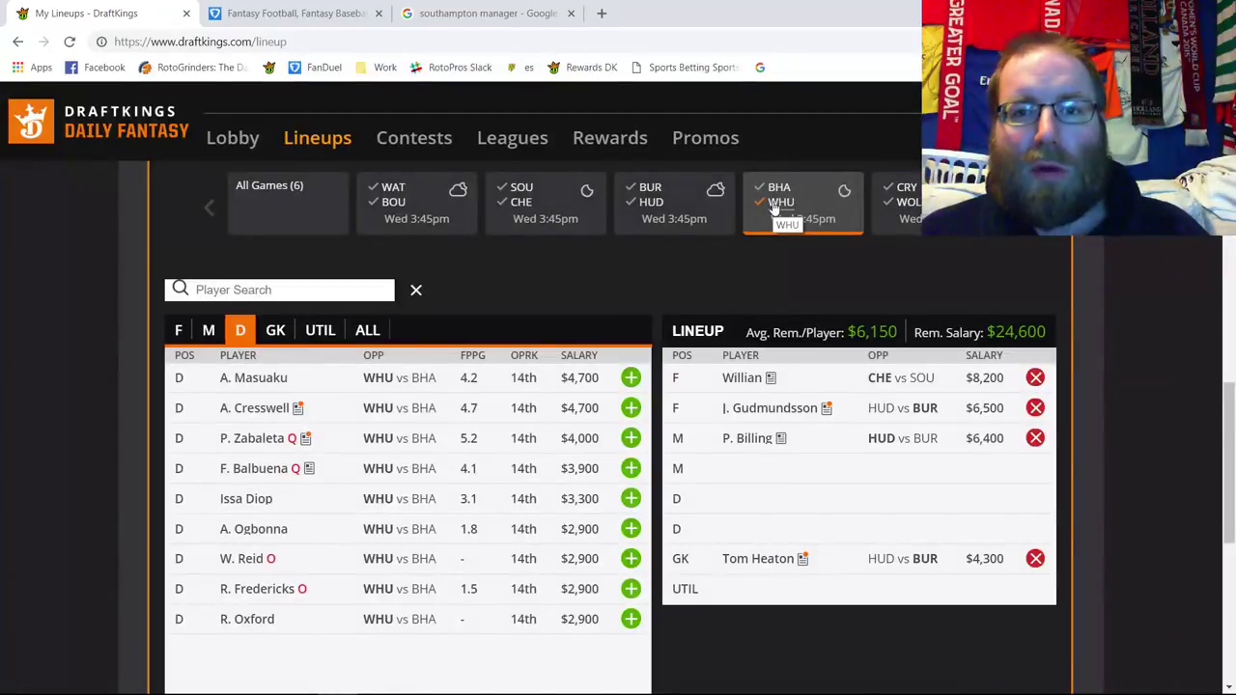
pyautogui.click(773, 207)
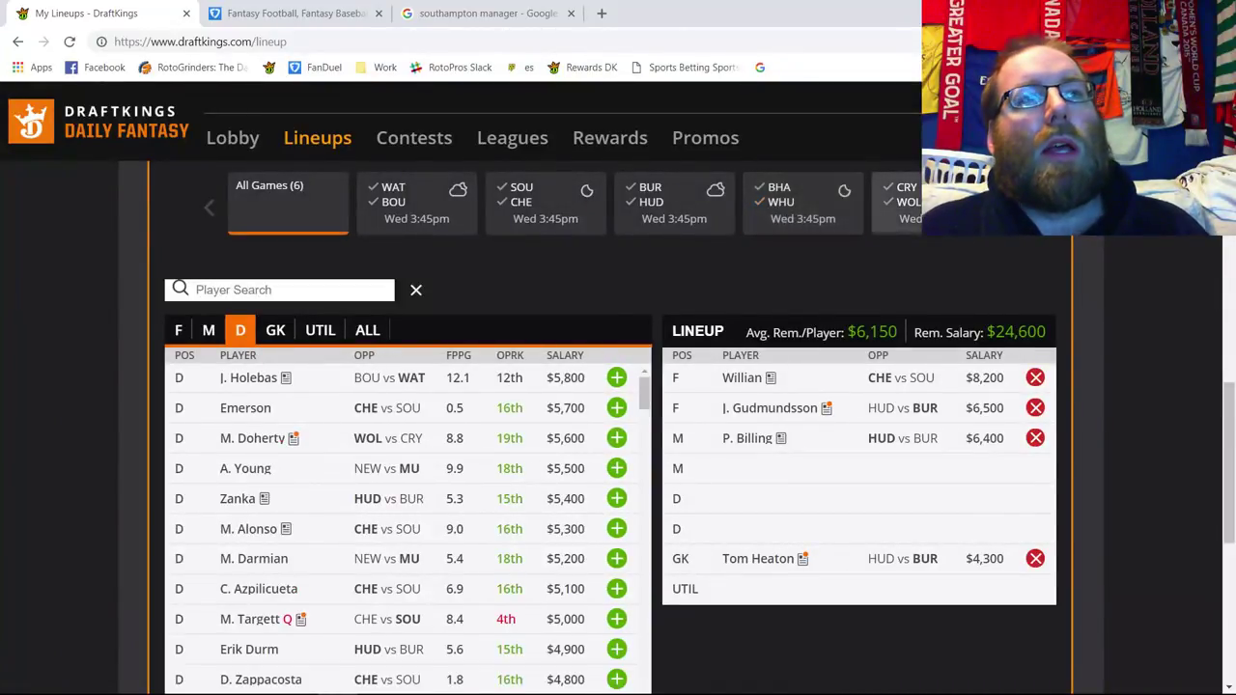
# Filter the player list to Wolverhampton only and replace goalkeeper Tom Heaton with R. Patrício in the lineup.
pyautogui.click(903, 207)
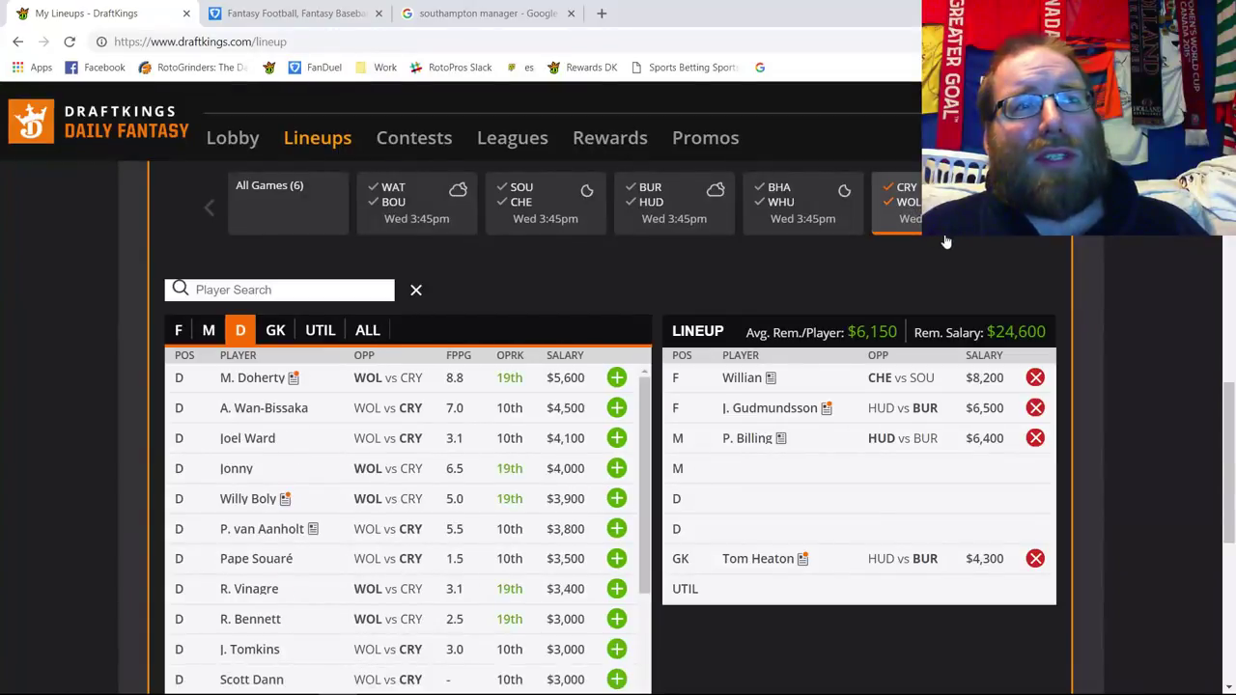
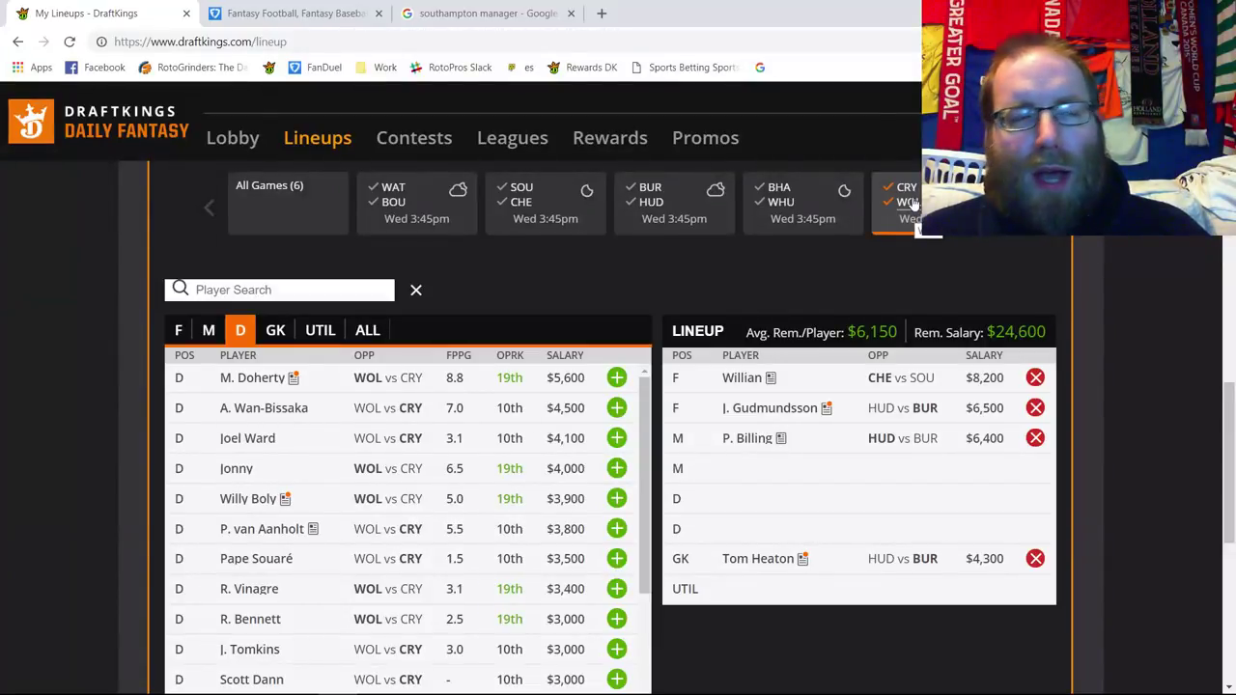
pyautogui.click(906, 187)
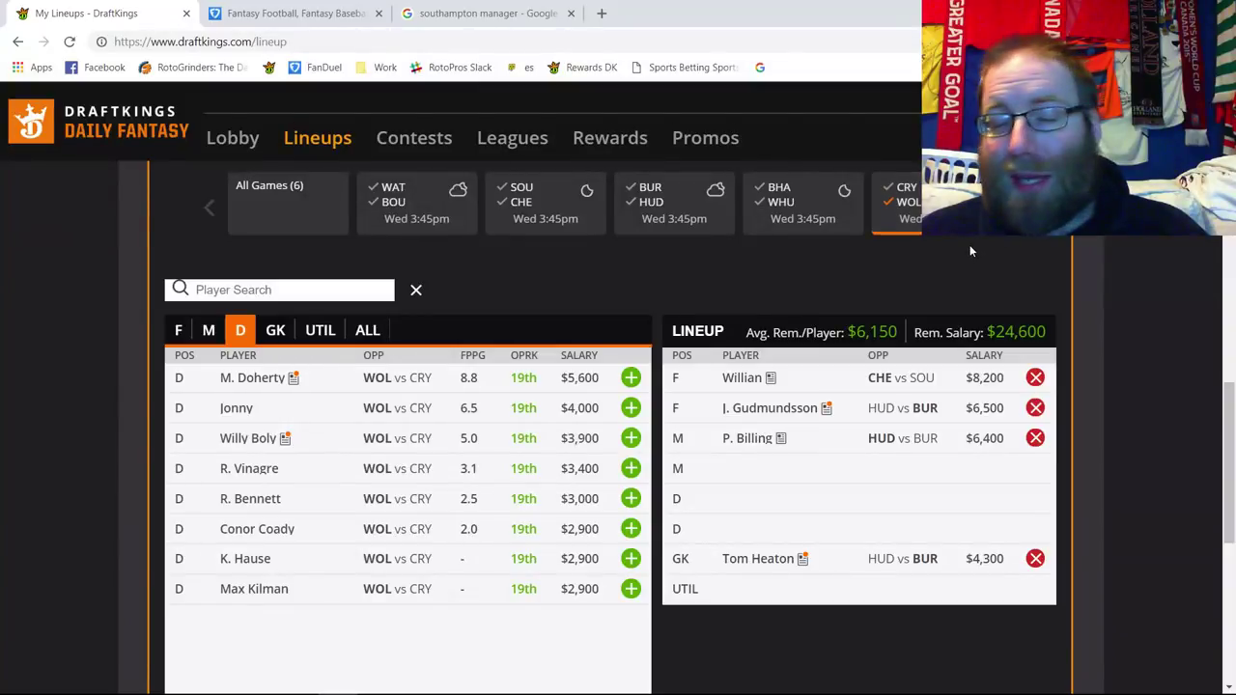
pyautogui.click(275, 329)
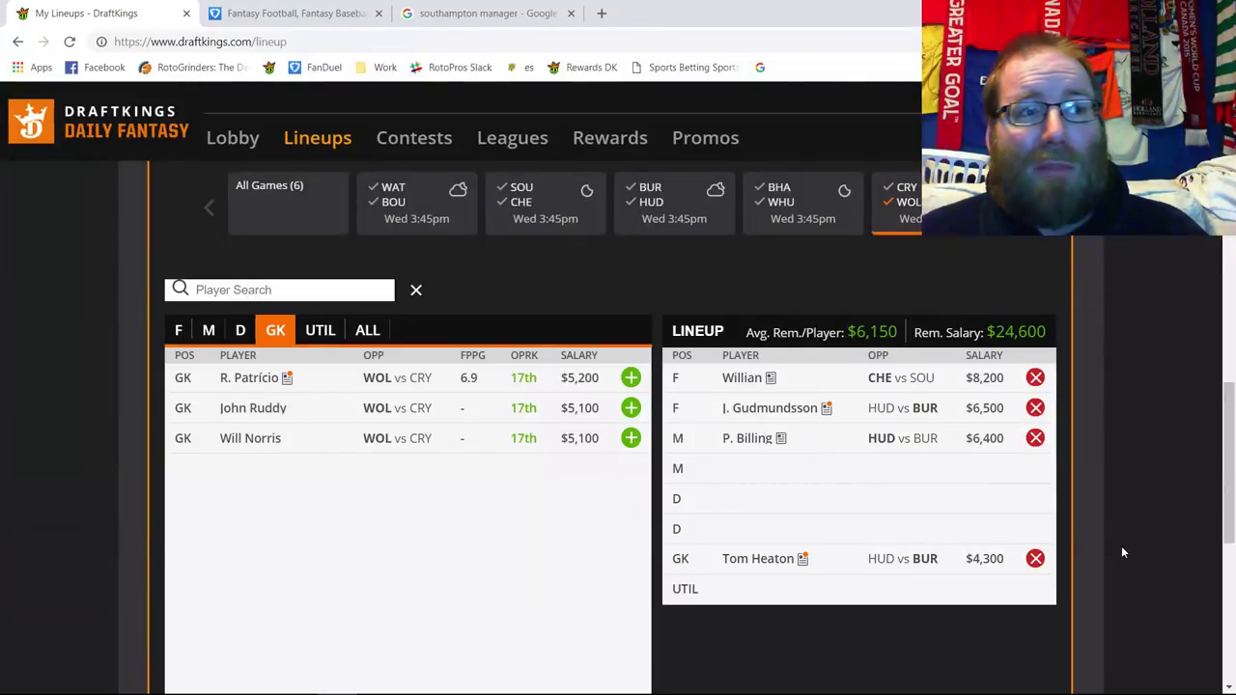
pyautogui.click(1035, 559)
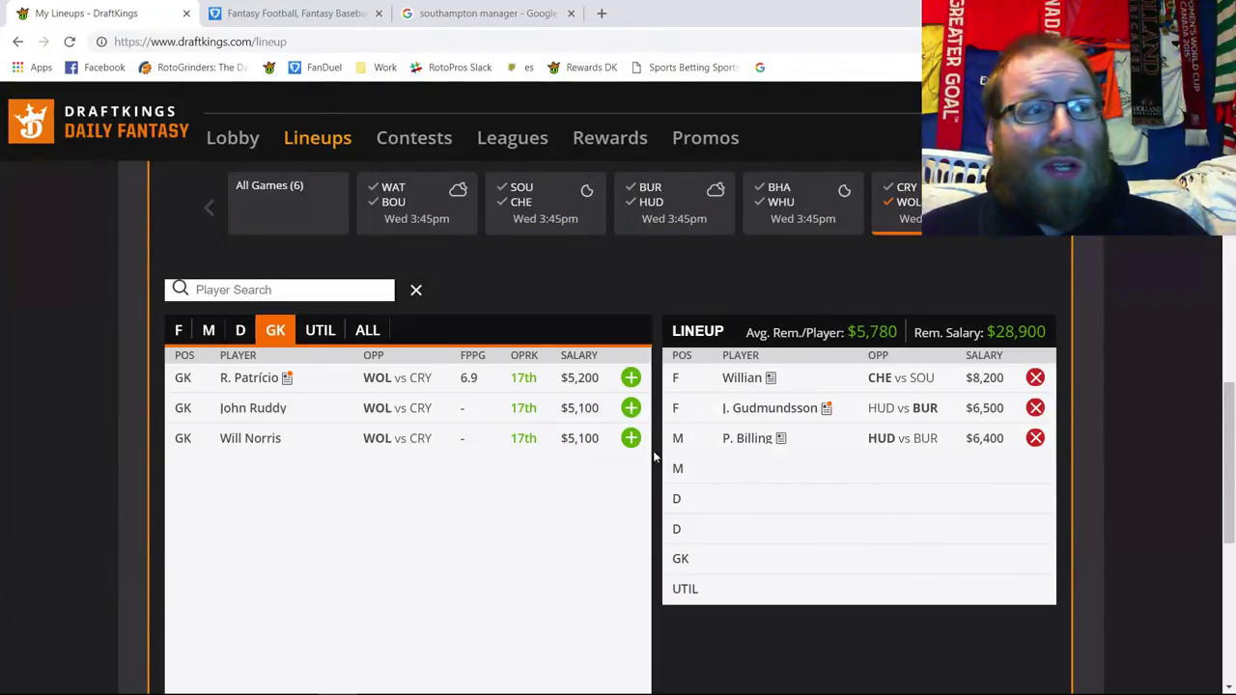
pyautogui.click(630, 377)
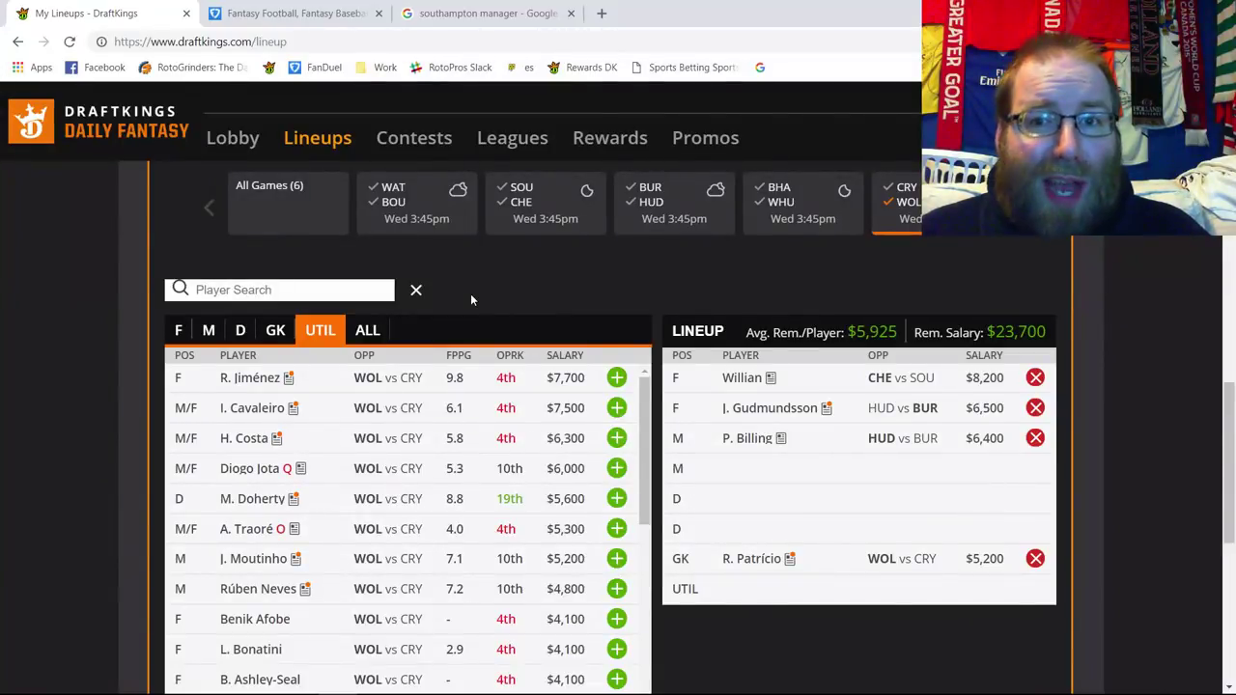
# Add Wolverhampton midfielder J. Moutinho and defenders M. Doherty and Jonny to the lineup.
pyautogui.click(241, 331)
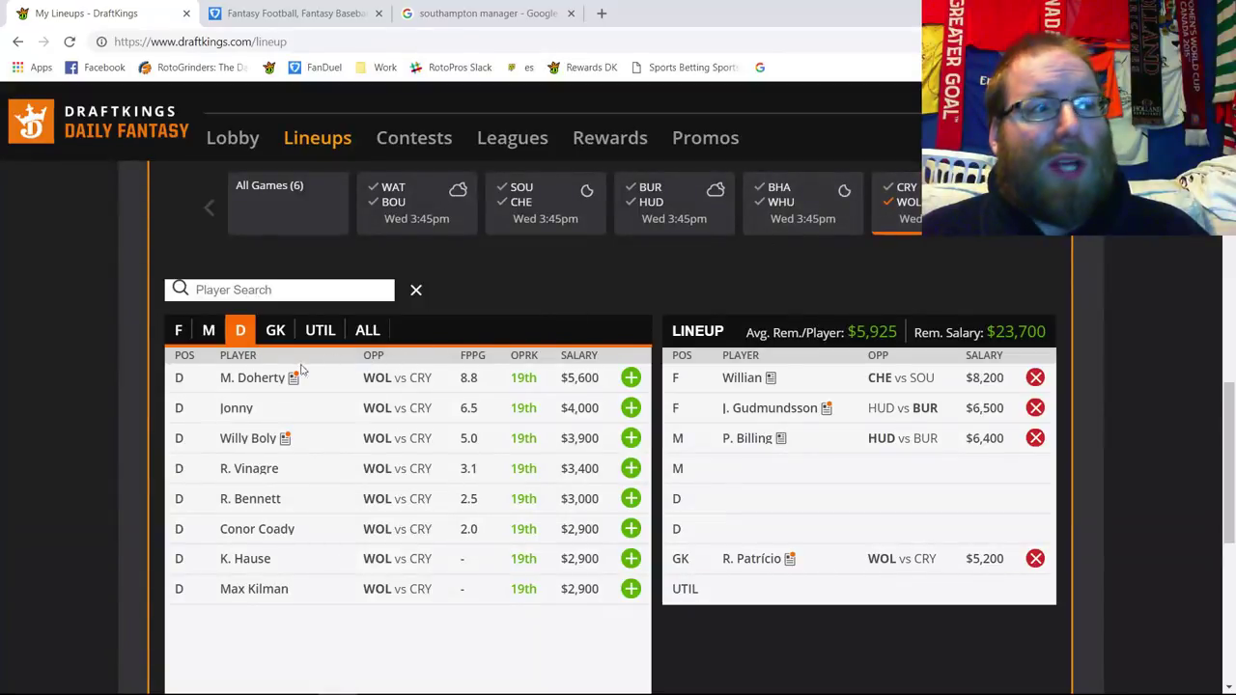
pyautogui.click(209, 330)
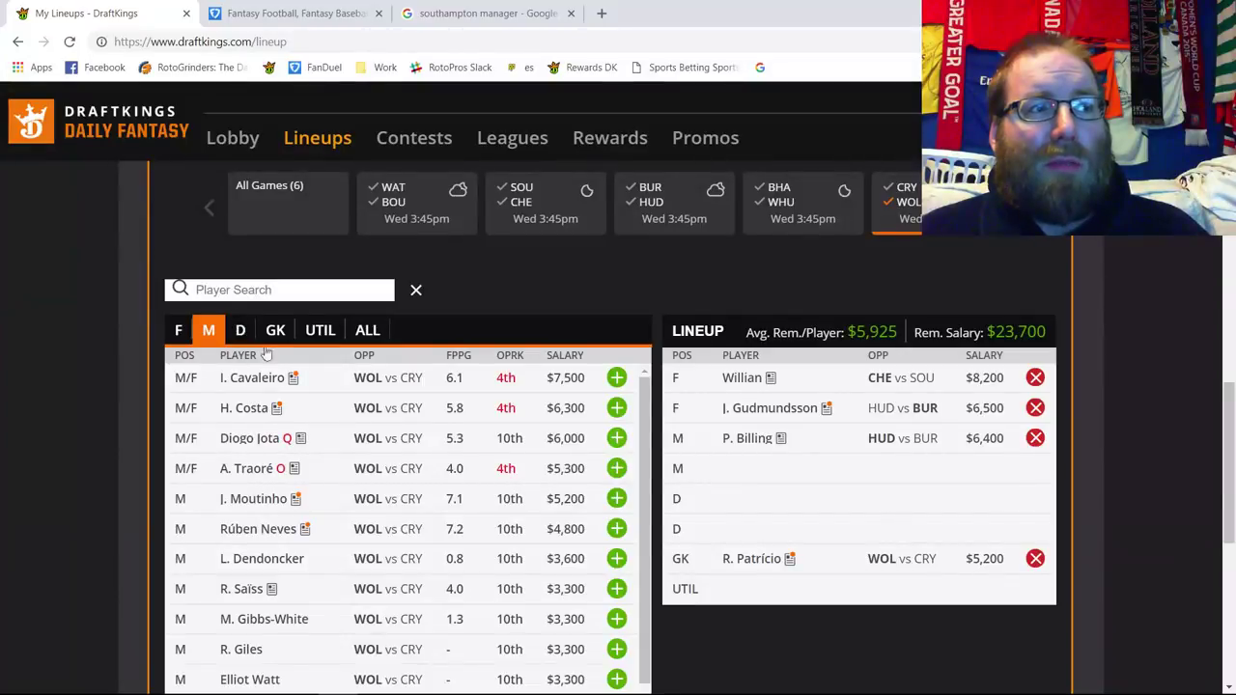
pyautogui.click(616, 498)
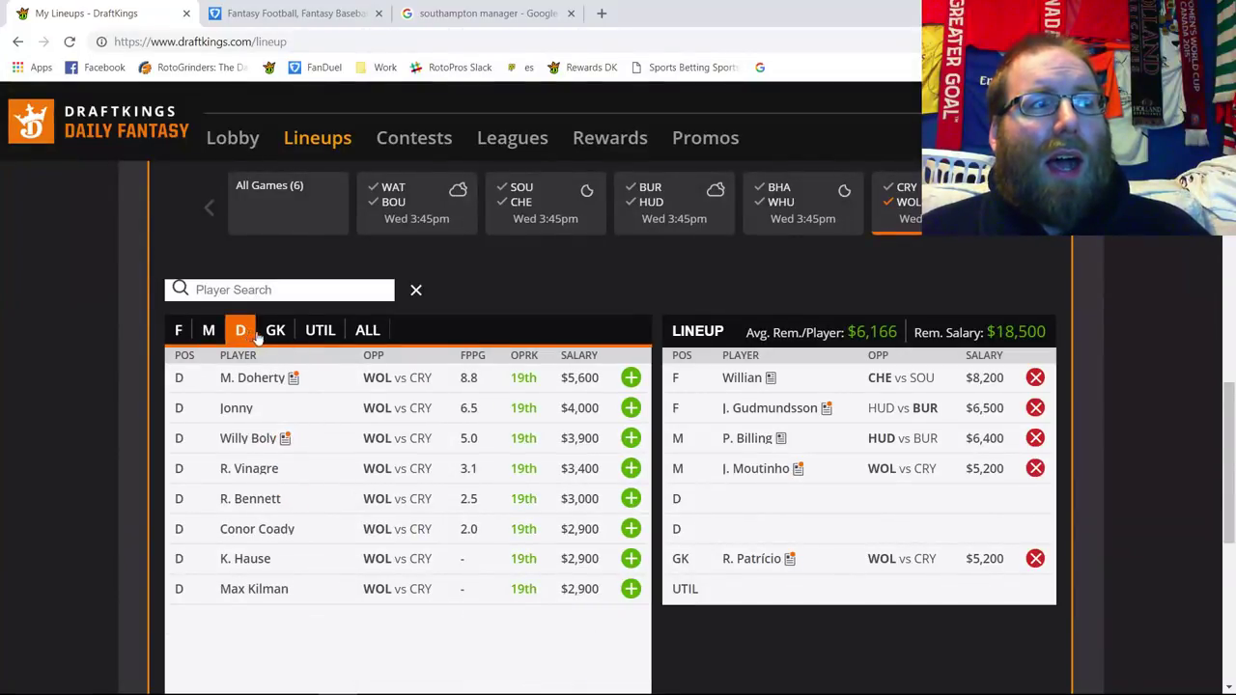
pyautogui.click(632, 379)
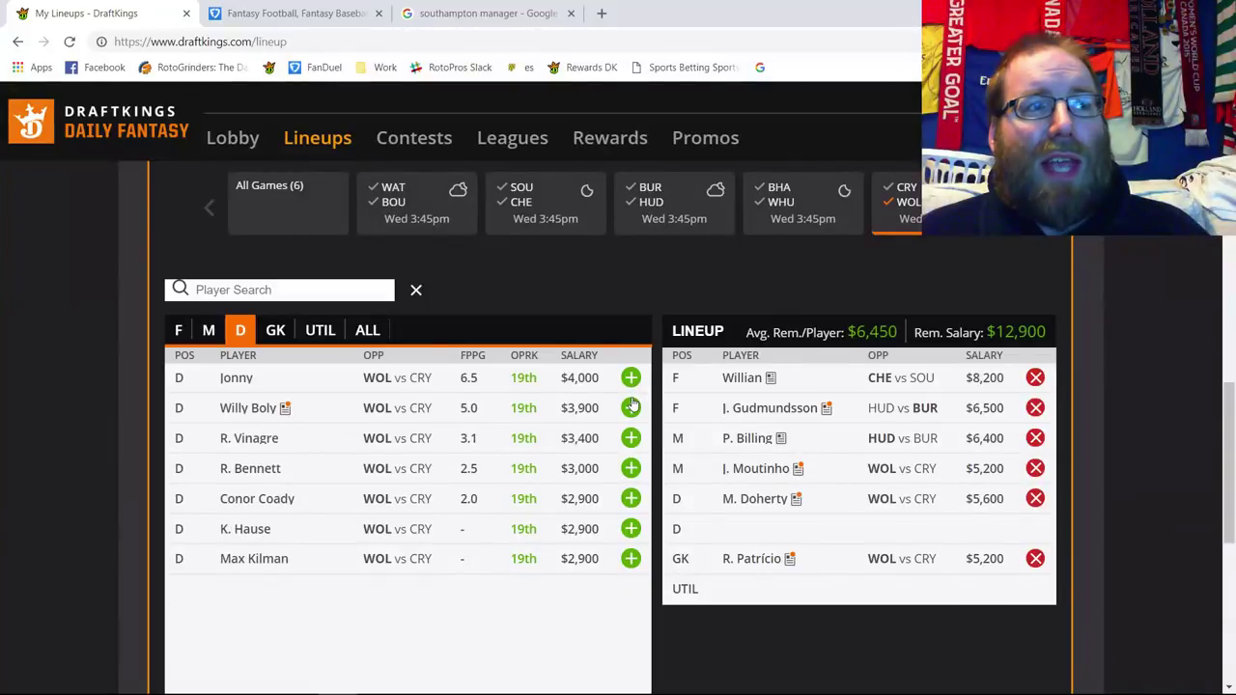
pyautogui.click(630, 377)
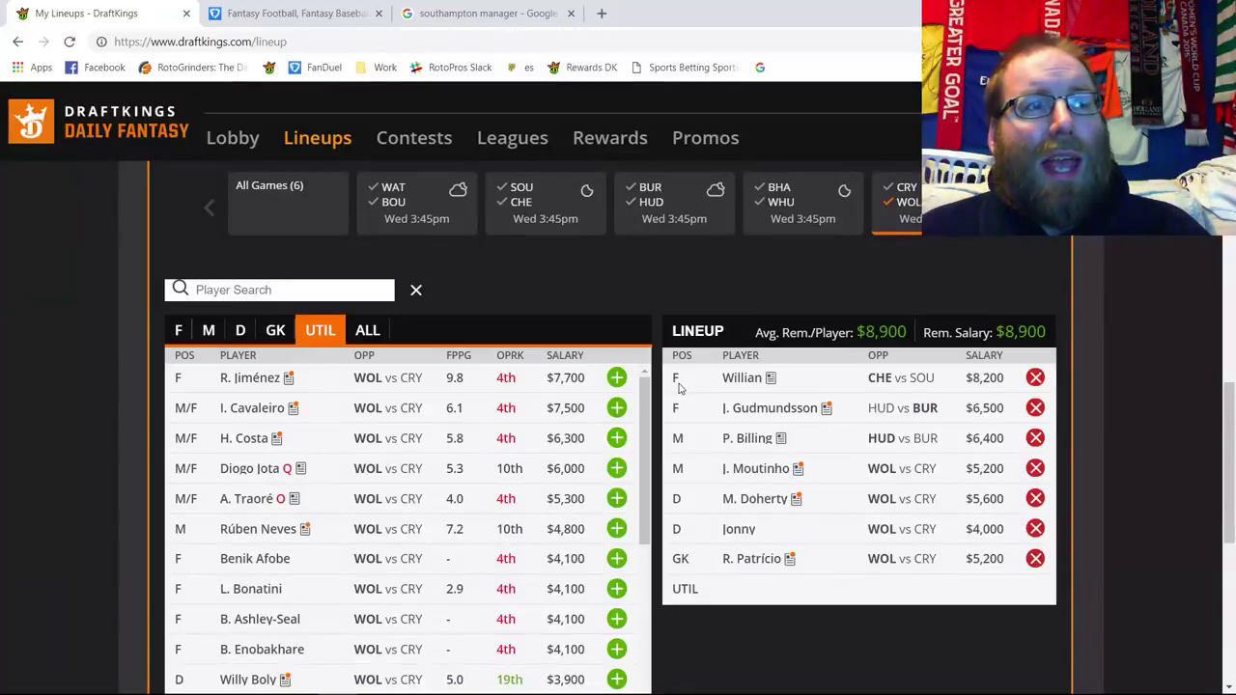
# Try R. Jiménez in the utility slot and clear him, R. Patrício and Jonny from the lineup.
pyautogui.click(617, 378)
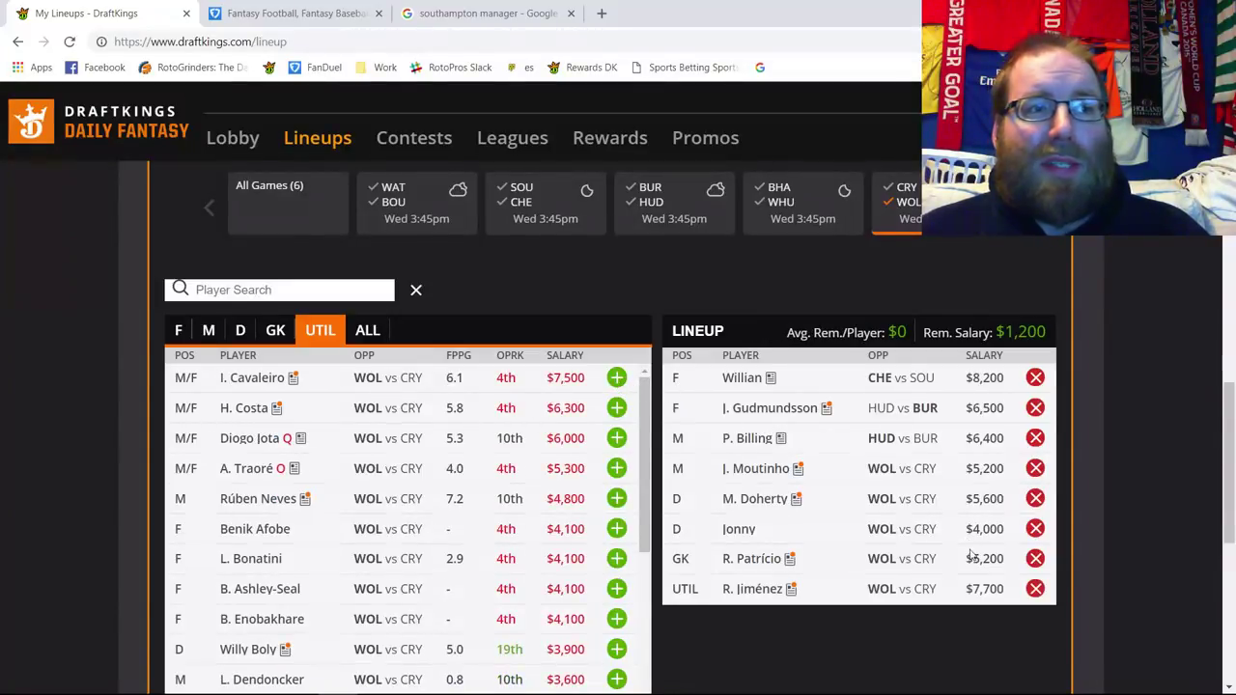
pyautogui.click(1035, 589)
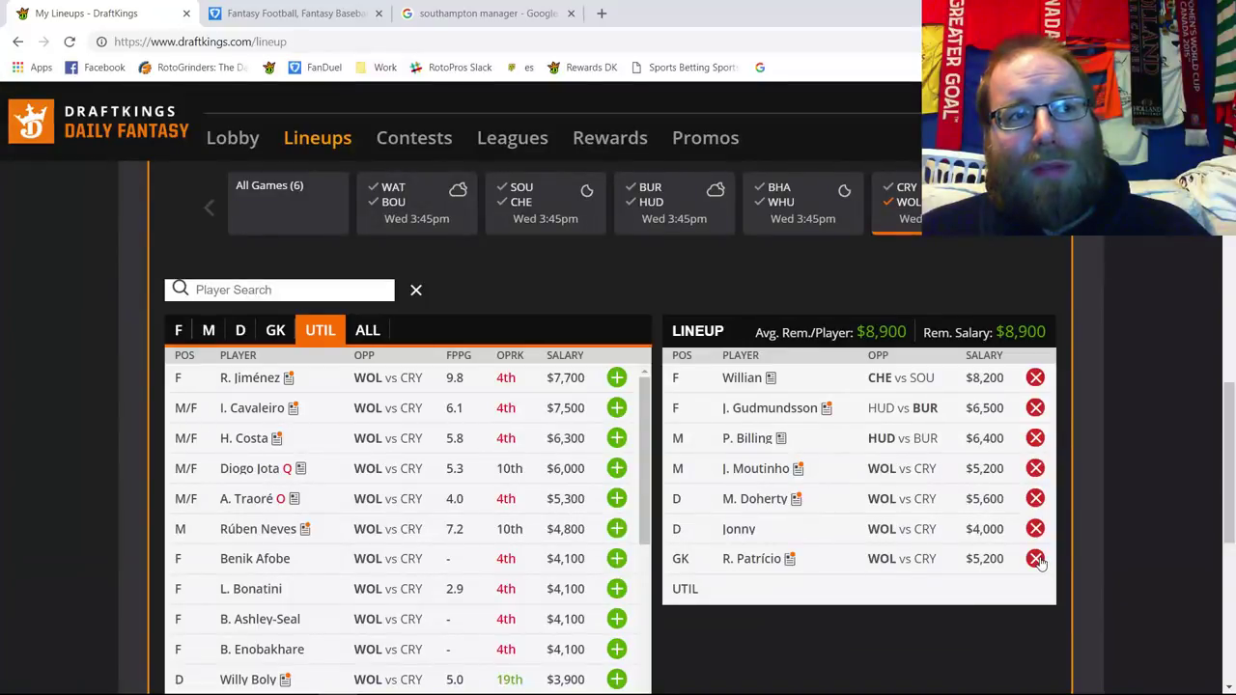
pyautogui.click(1035, 558)
pyautogui.click(1035, 528)
# Switch to the FanDuel lineup and look at the goalkeepers and forwards for the CRY @ WOL game.
pyautogui.click(294, 13)
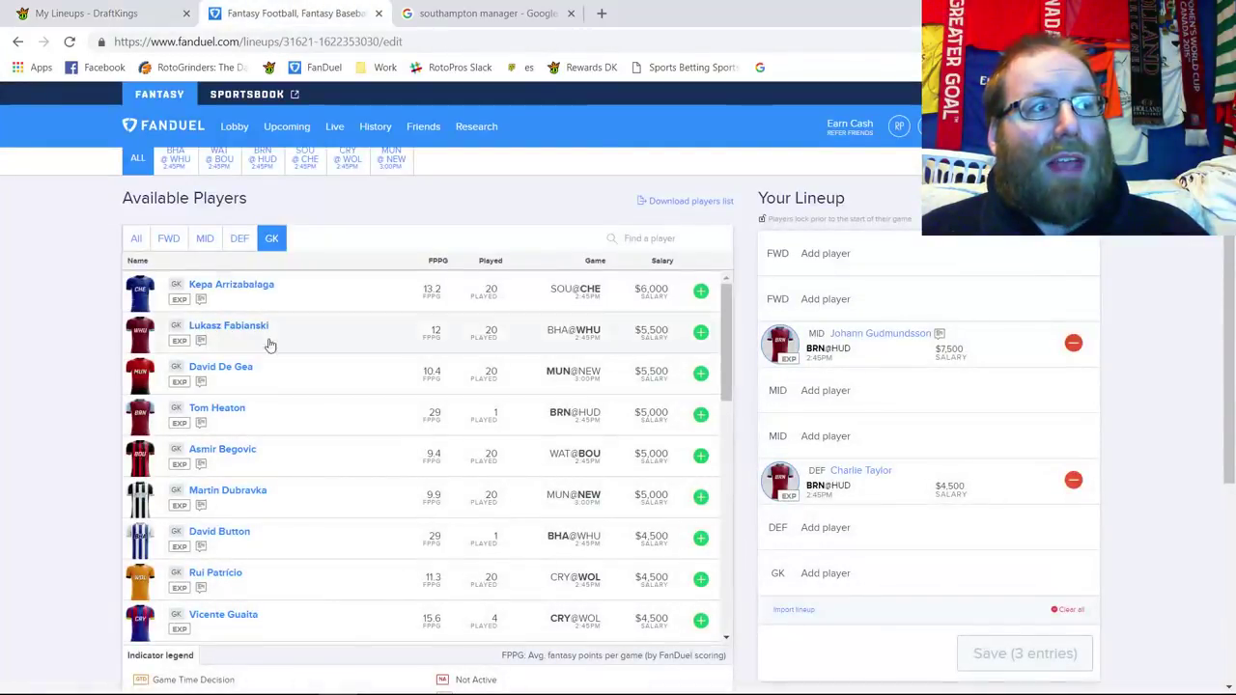
pyautogui.scroll(1, 655, 274)
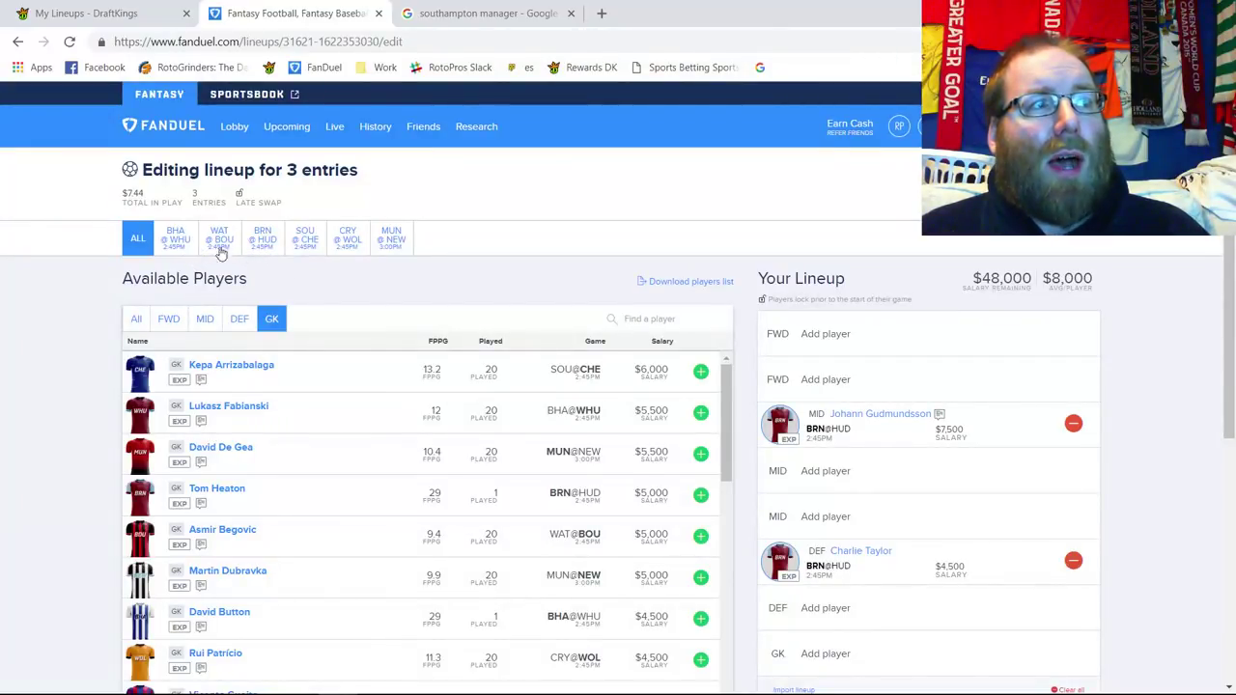
pyautogui.click(357, 250)
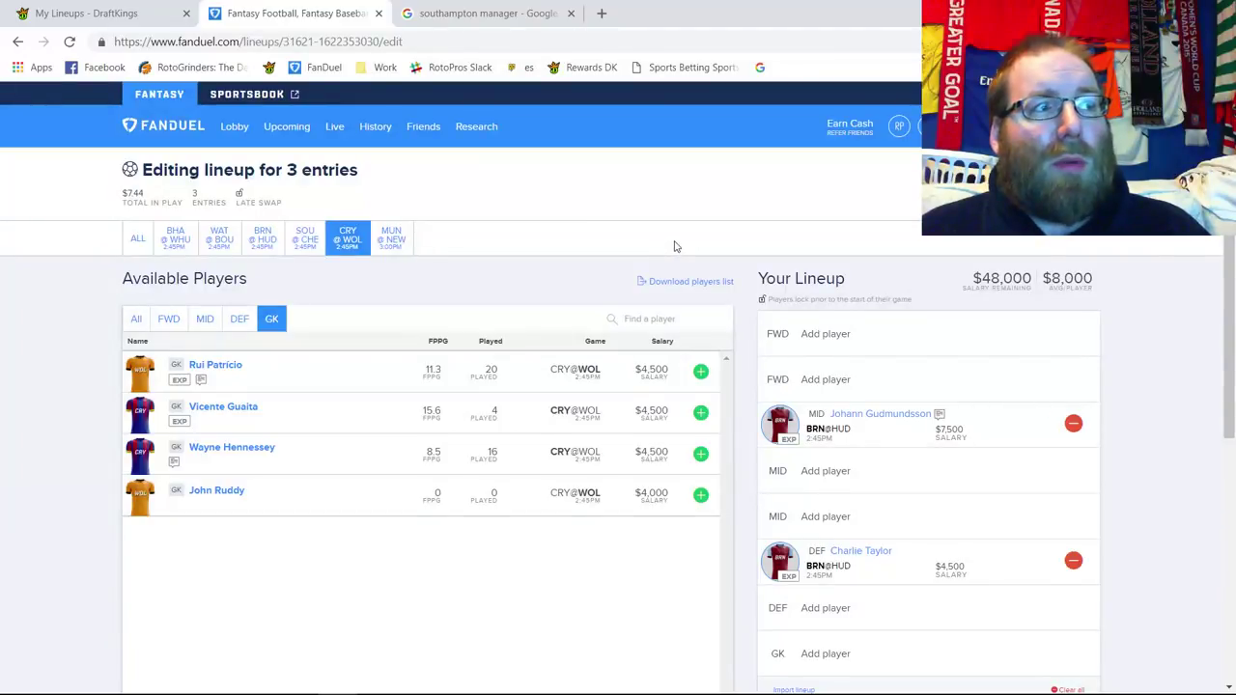
pyautogui.scroll(-1, 657, 241)
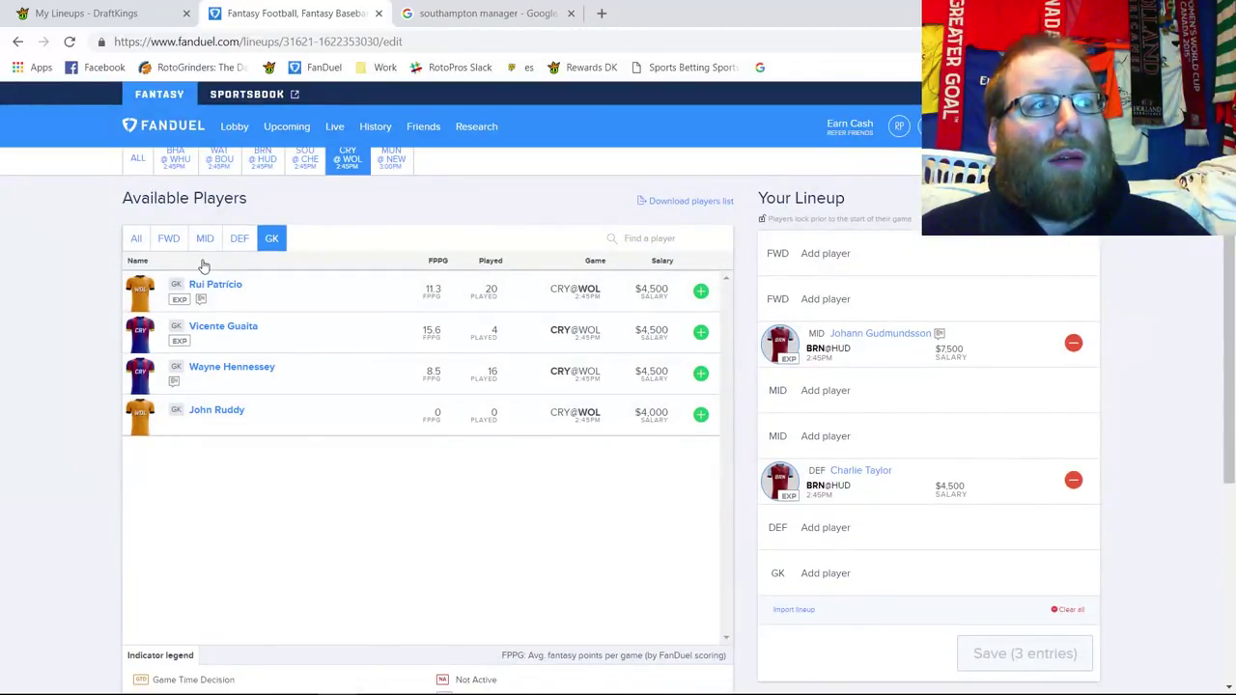
pyautogui.click(171, 242)
pyautogui.scroll(1, 174, 241)
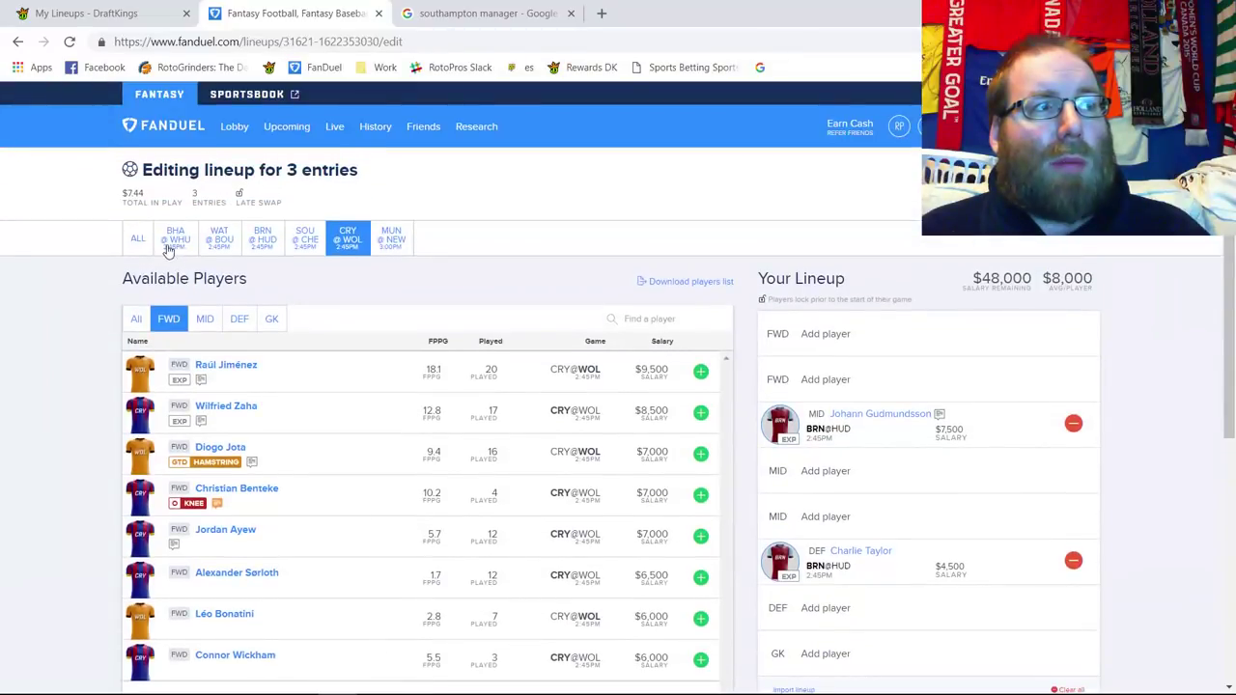
# Look at the forwards and defenders available in the BHA @ WHU game.
pyautogui.click(176, 238)
pyautogui.scroll(-1, 693, 298)
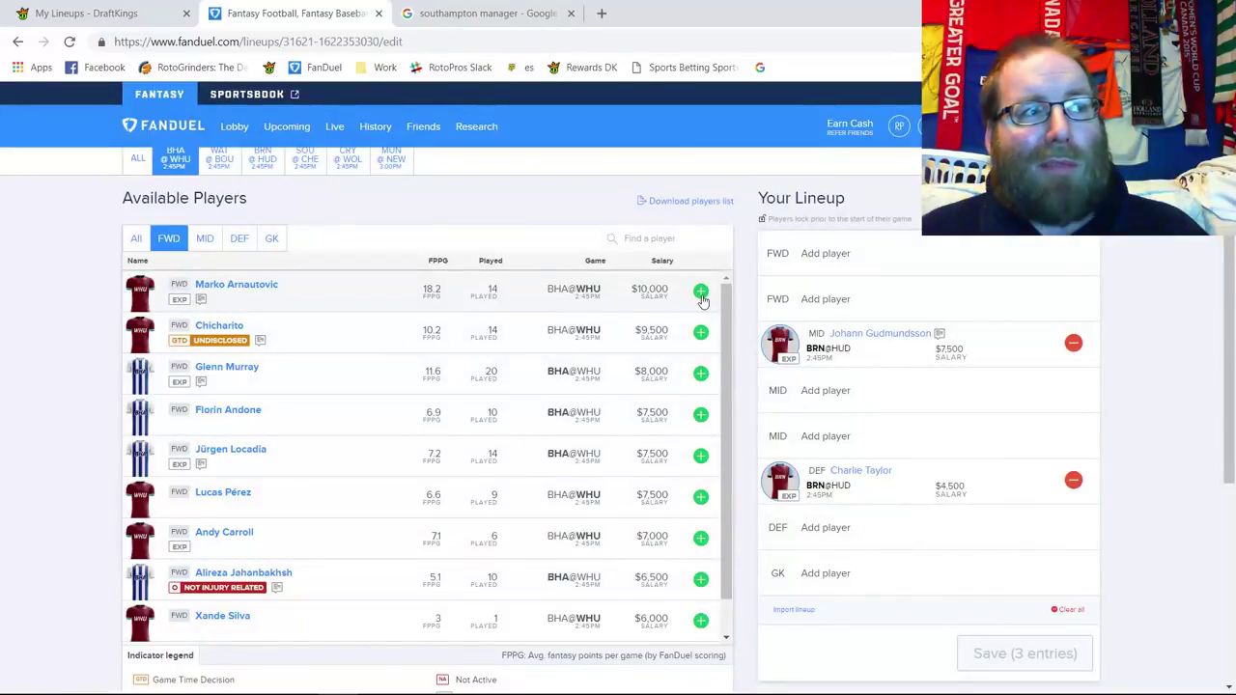
pyautogui.click(243, 240)
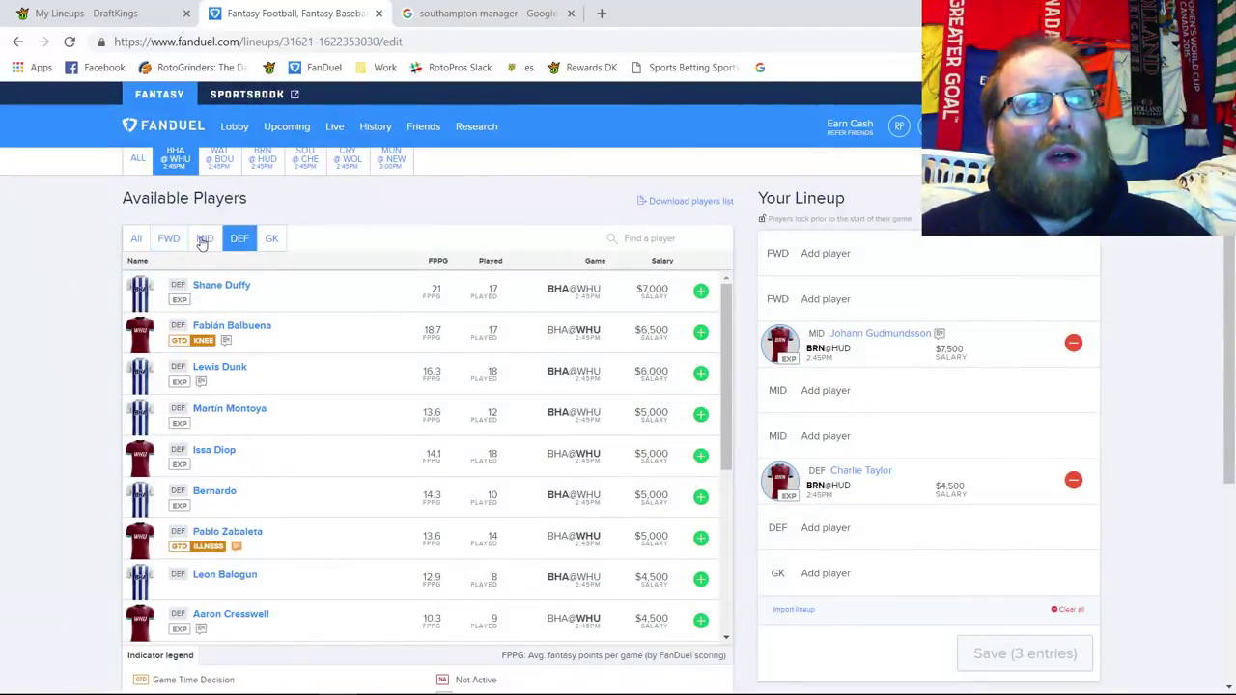
# Review the CRY @ WOL game's defenders, its full player list and its forwards with their salaries.
pyautogui.click(349, 170)
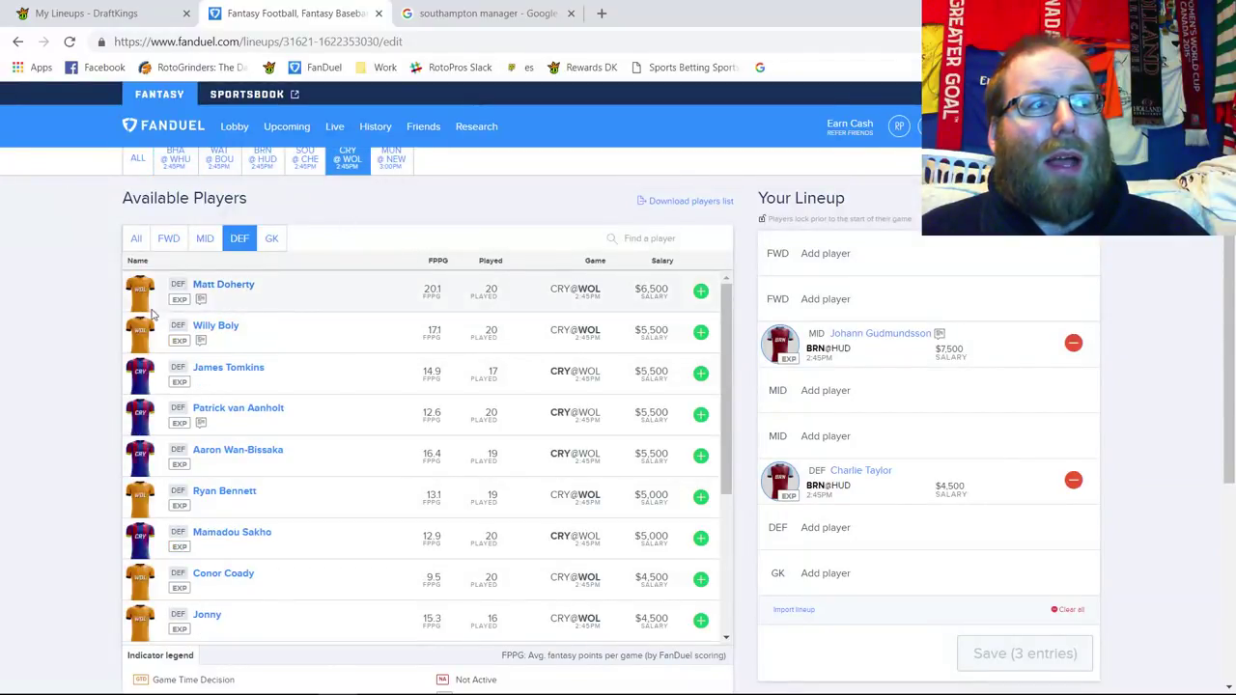
pyautogui.click(140, 239)
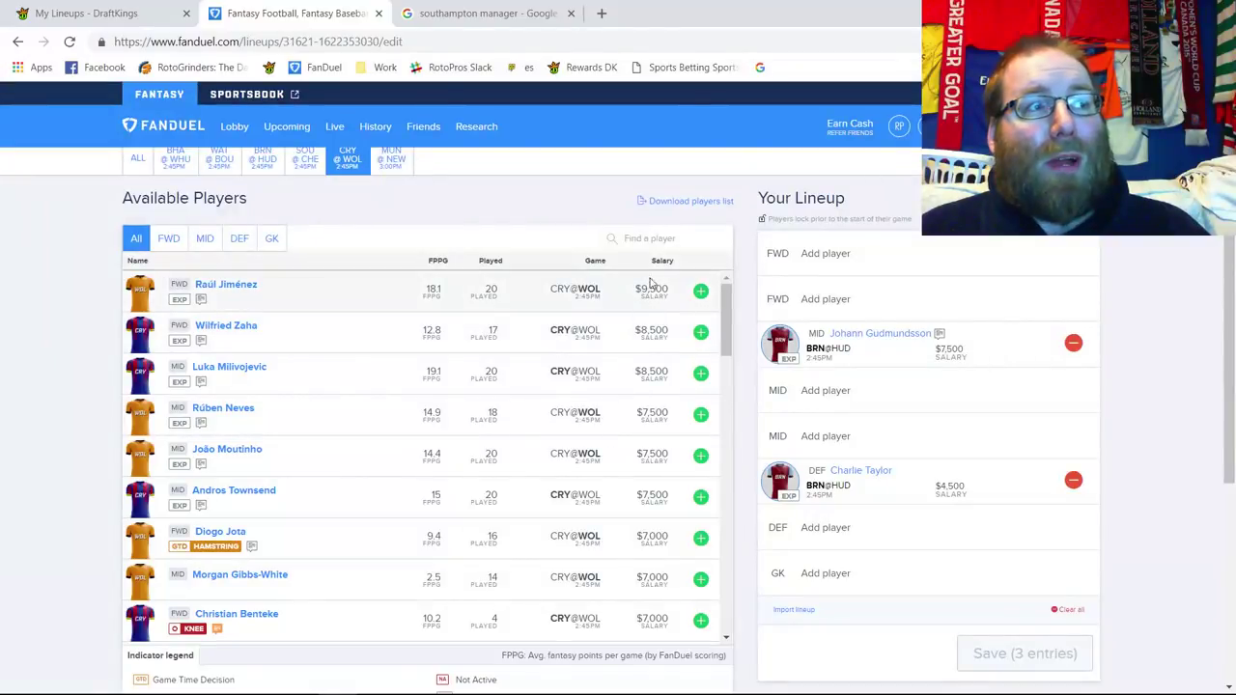
pyautogui.click(167, 241)
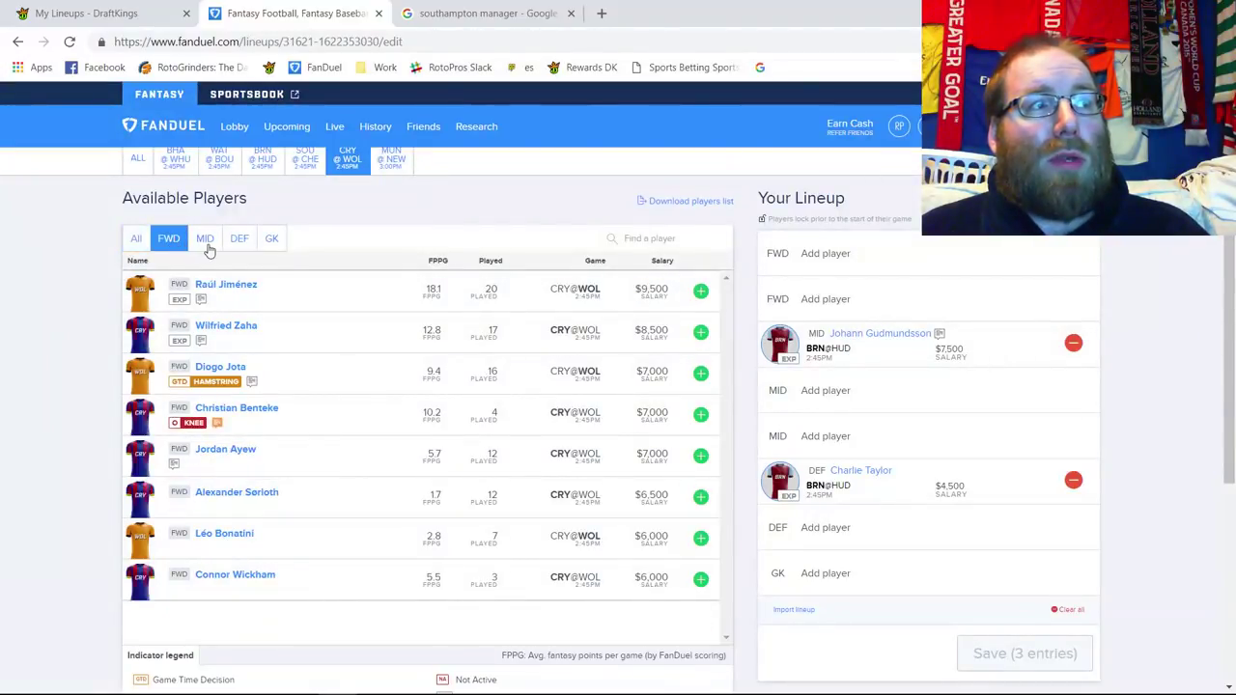
# Add midfielder João Moutinho to the lineup and try Andros Townsend in the remaining midfield slot, removing him again.
pyautogui.click(207, 246)
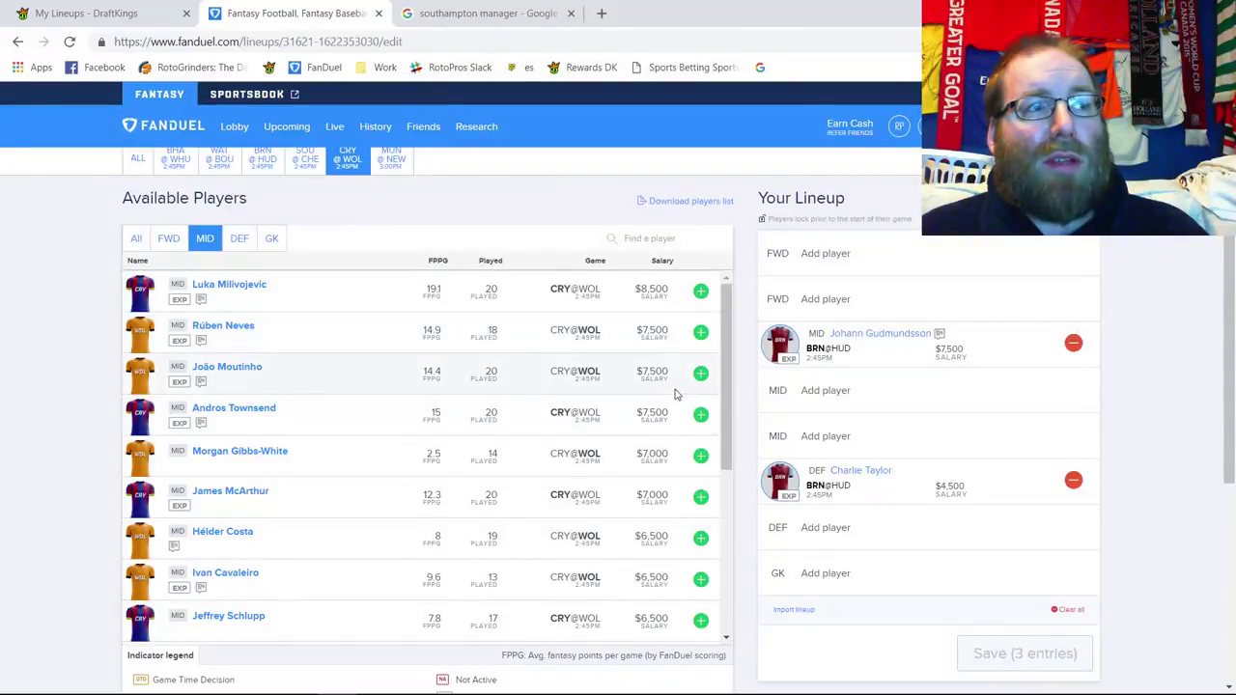
pyautogui.click(700, 374)
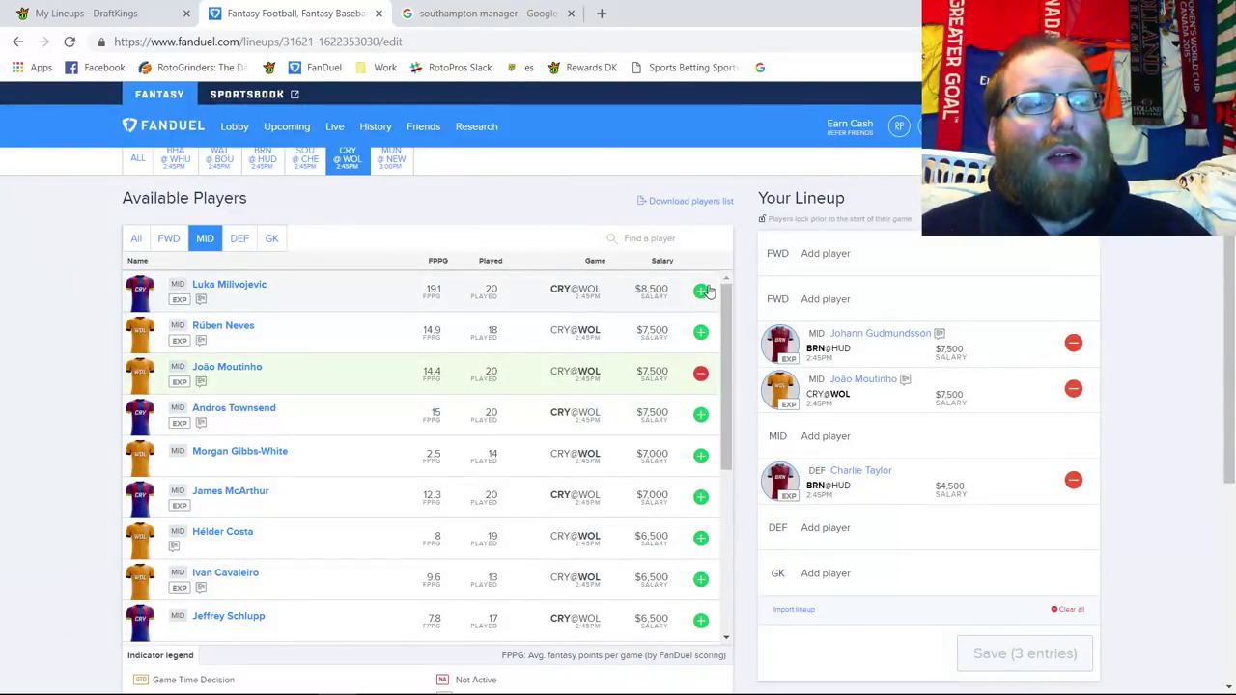
pyautogui.click(700, 415)
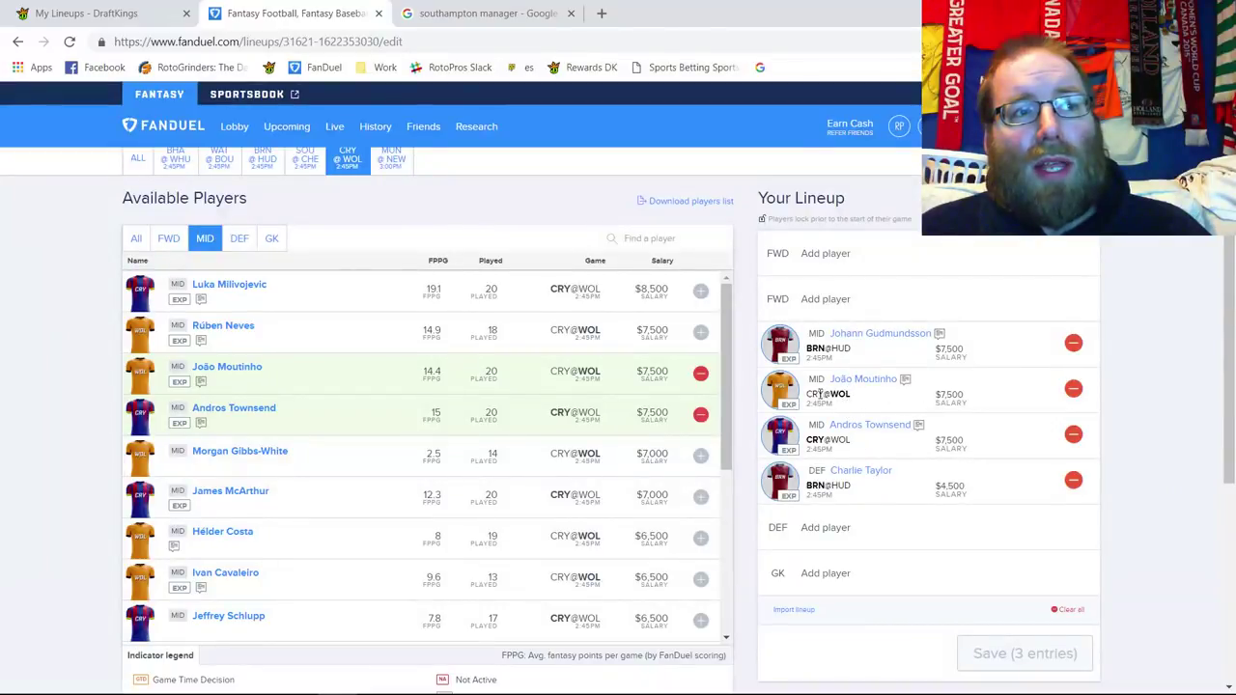
pyautogui.click(1072, 433)
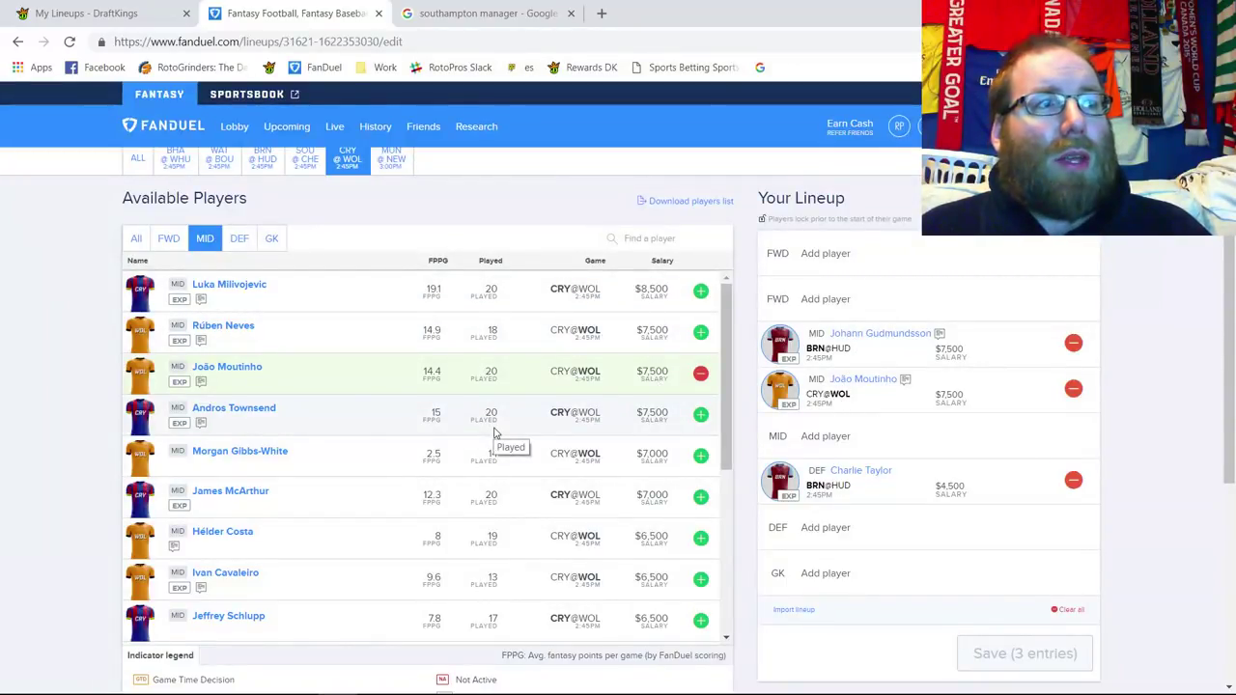
# Show midfielders from all games, check the DraftKings lineup, and add Willian to the FanDuel lineup.
pyautogui.scroll(2, 494, 435)
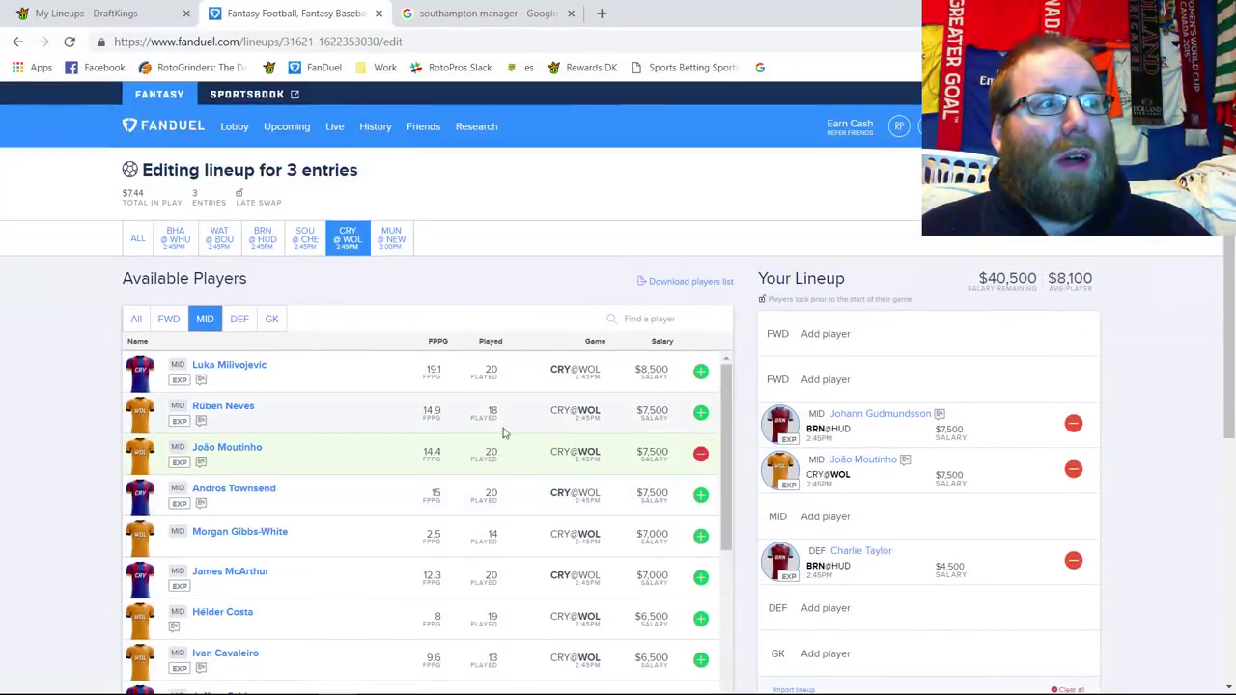
pyautogui.click(137, 238)
pyautogui.scroll(-2, 425, 434)
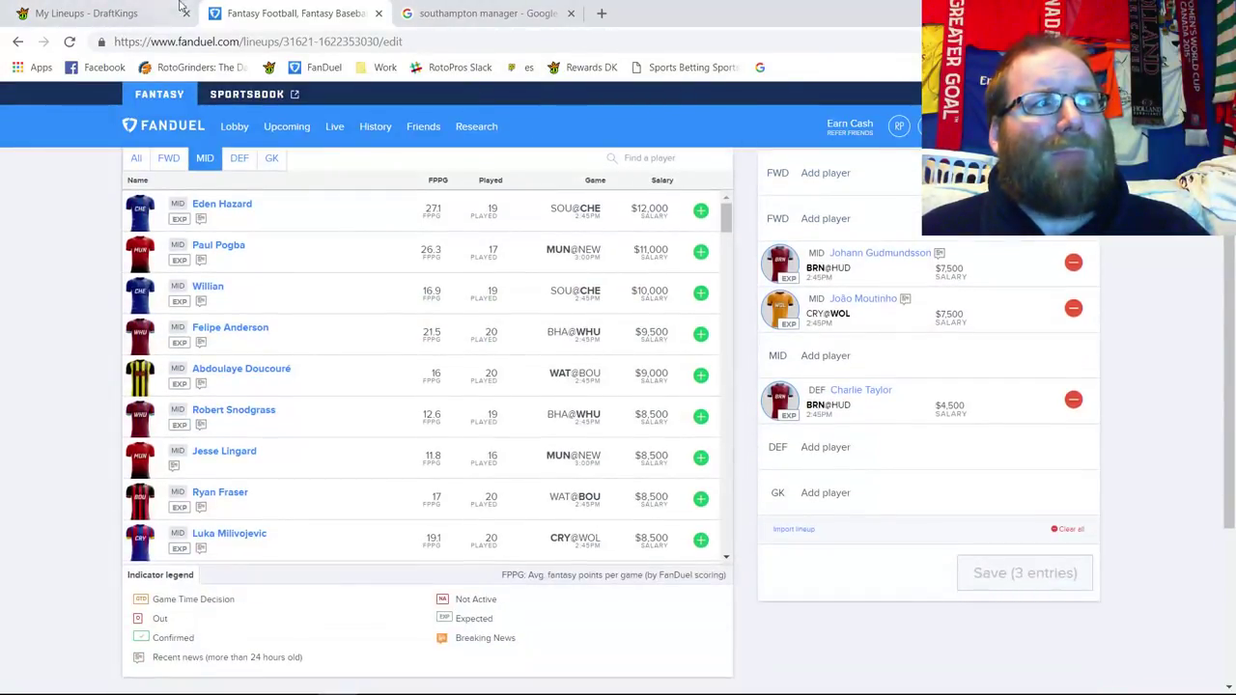
pyautogui.click(133, 7)
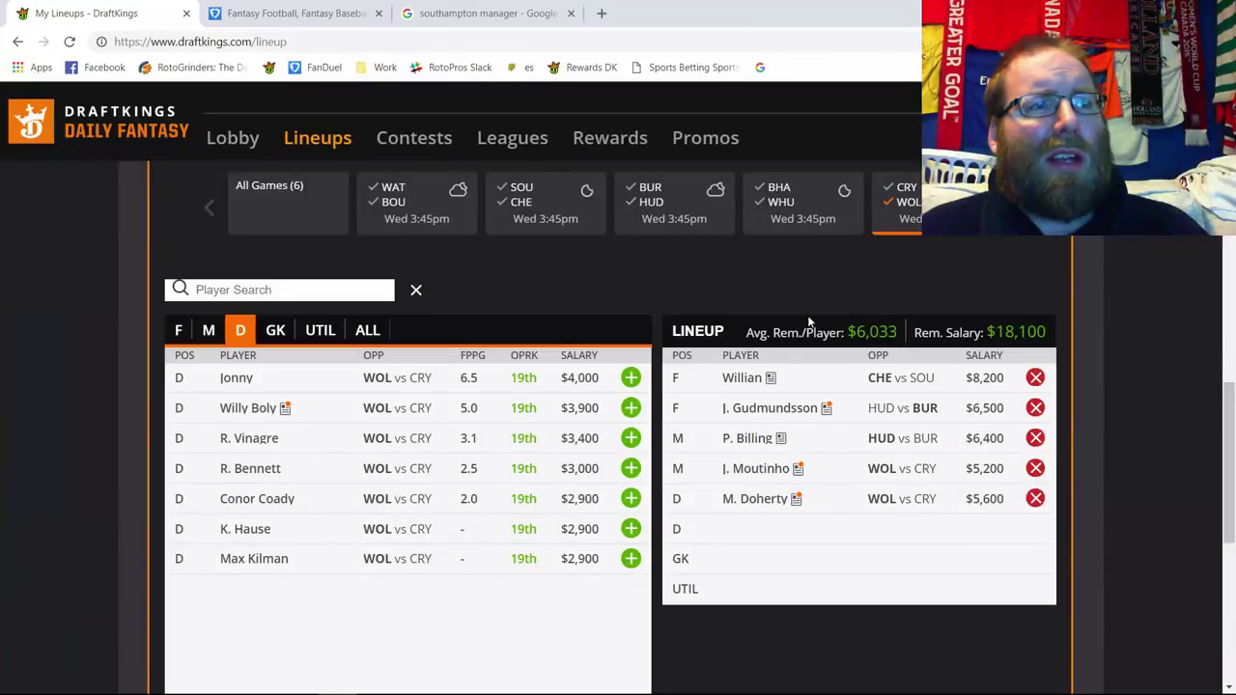
pyautogui.click(291, 11)
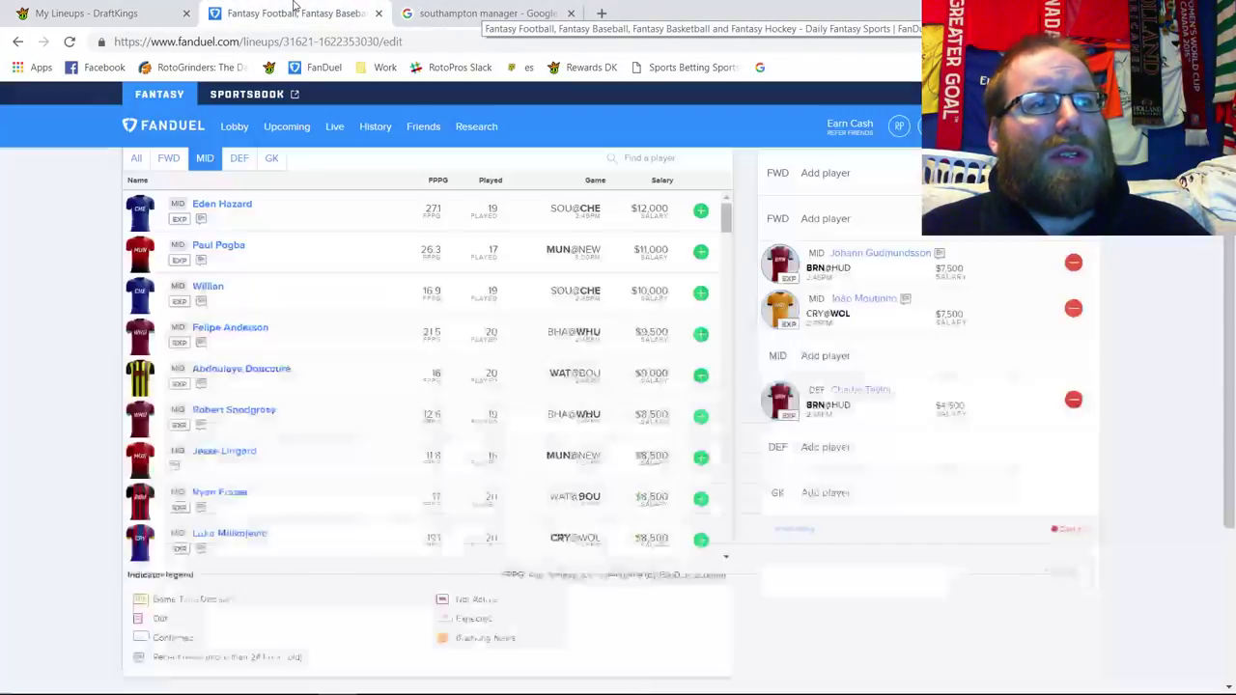
pyautogui.scroll(1, 820, 326)
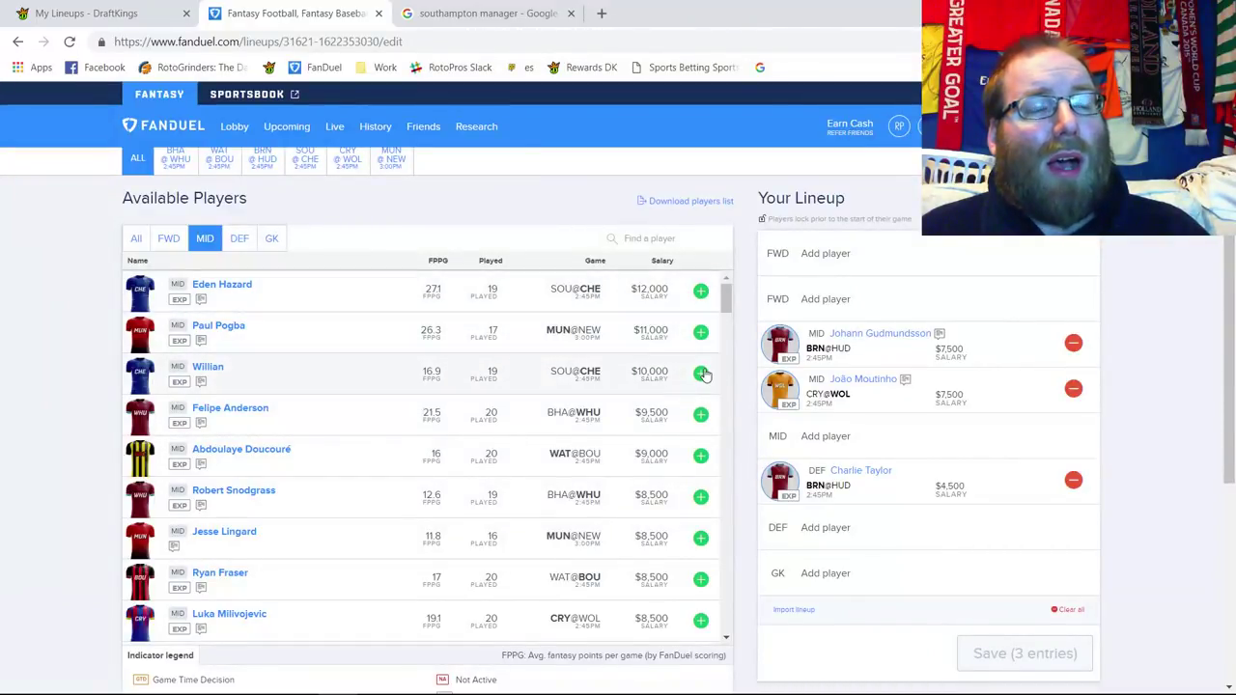
pyautogui.click(701, 373)
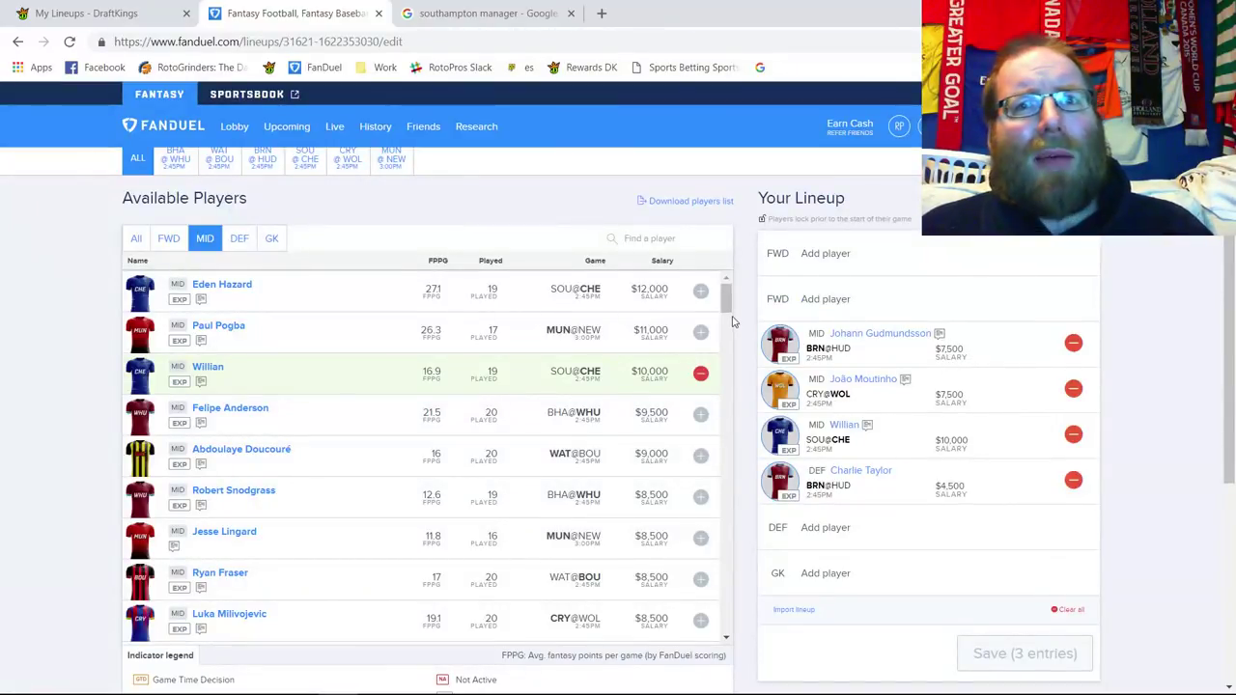
# Add forward Raúl Jiménez to the lineup and look through the cheaper forwards from all games.
pyautogui.scroll(1, 827, 267)
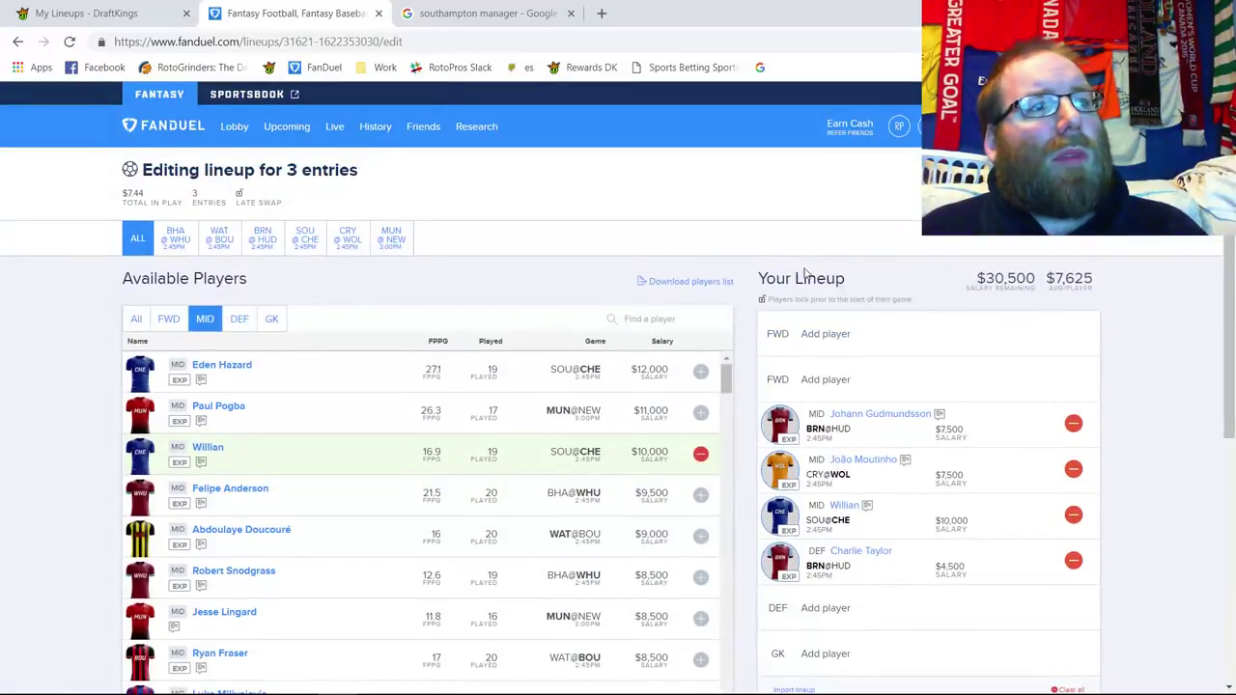
pyautogui.click(168, 318)
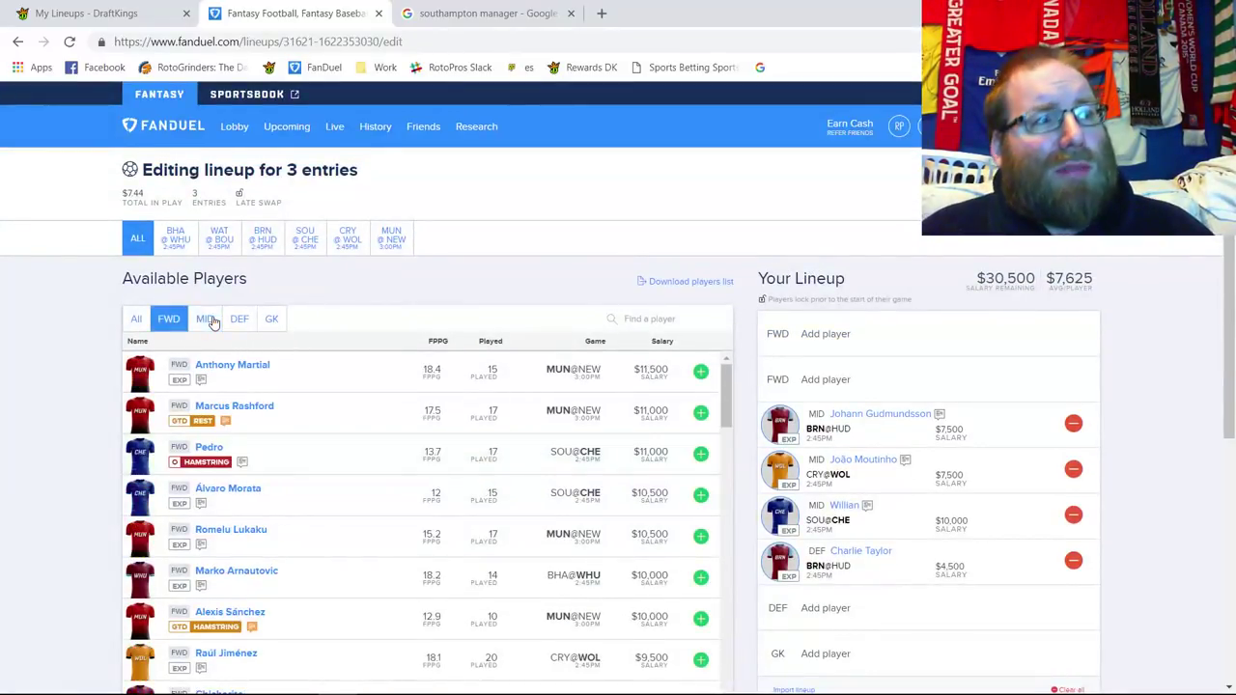
pyautogui.scroll(-1, 558, 478)
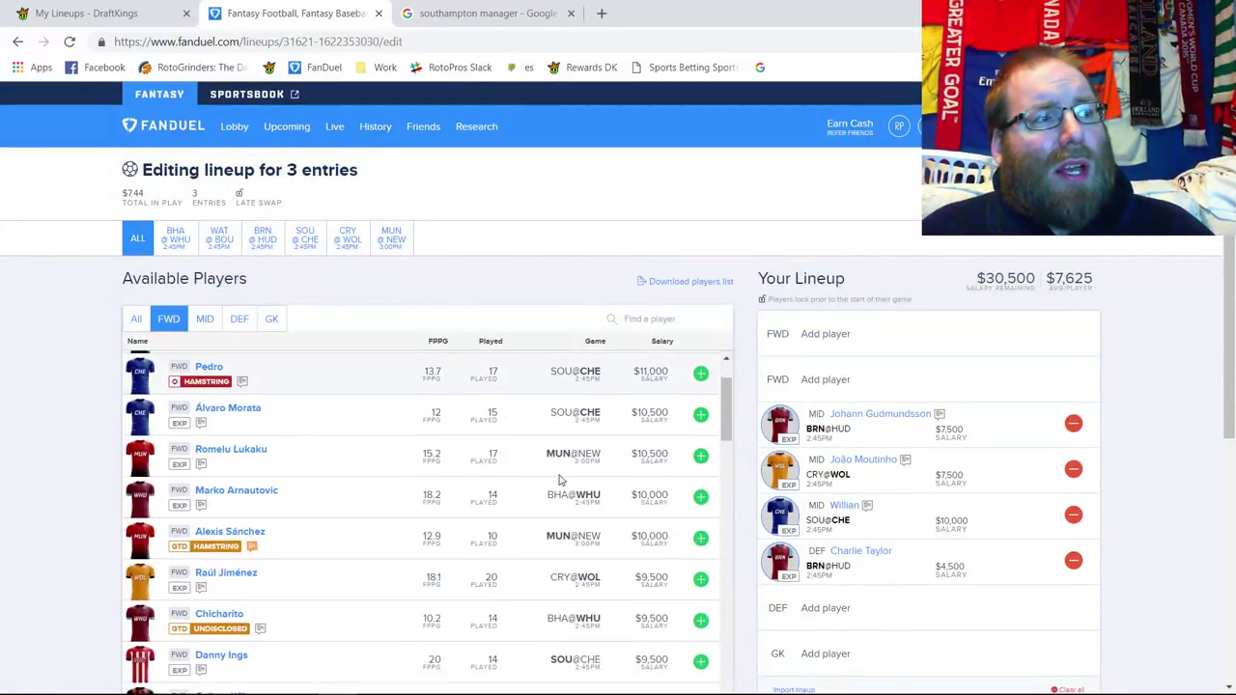
pyautogui.click(700, 579)
pyautogui.scroll(-2, 728, 575)
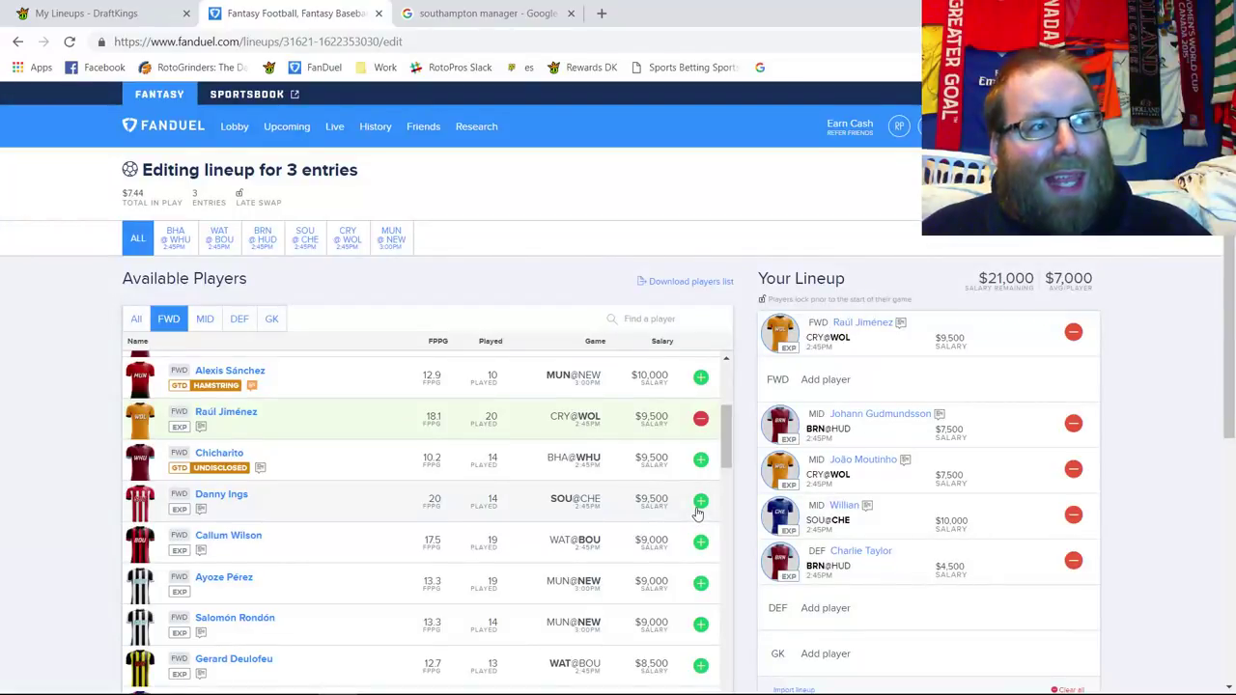
pyautogui.scroll(-1, 698, 511)
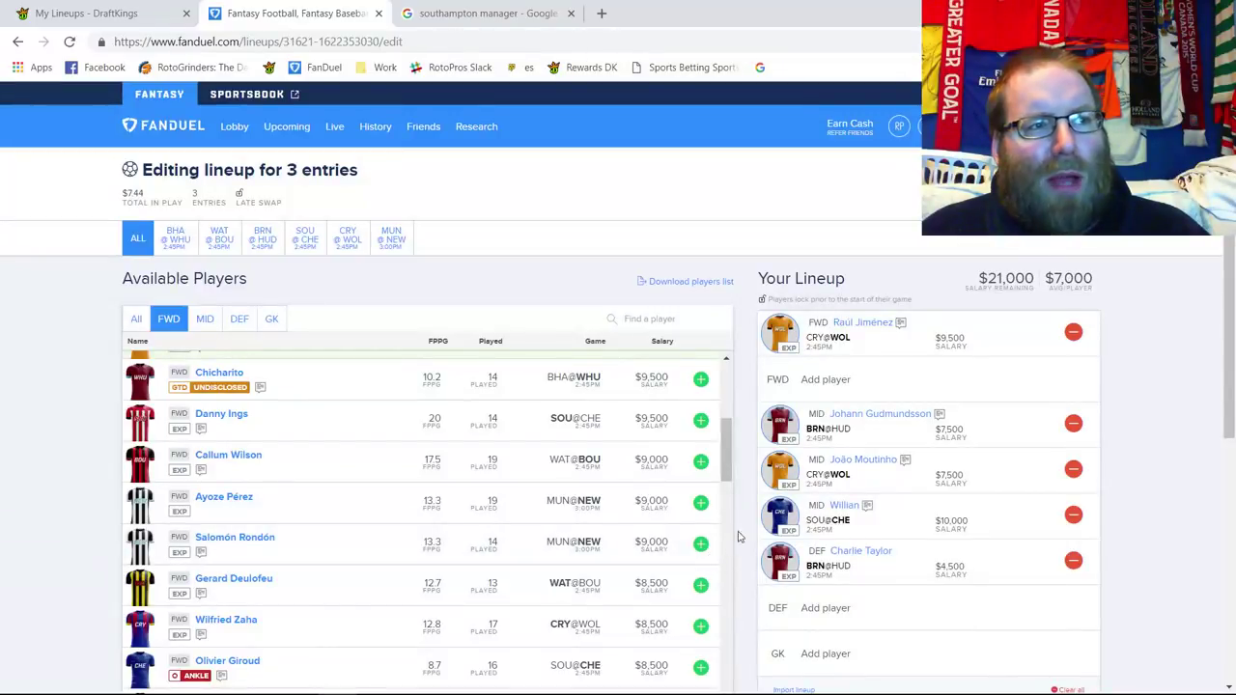
# Switch to DraftKings, filter the defenders to Crystal Palace only, and review A. Wan-Bissaka's 10-game log.
pyautogui.click(169, 19)
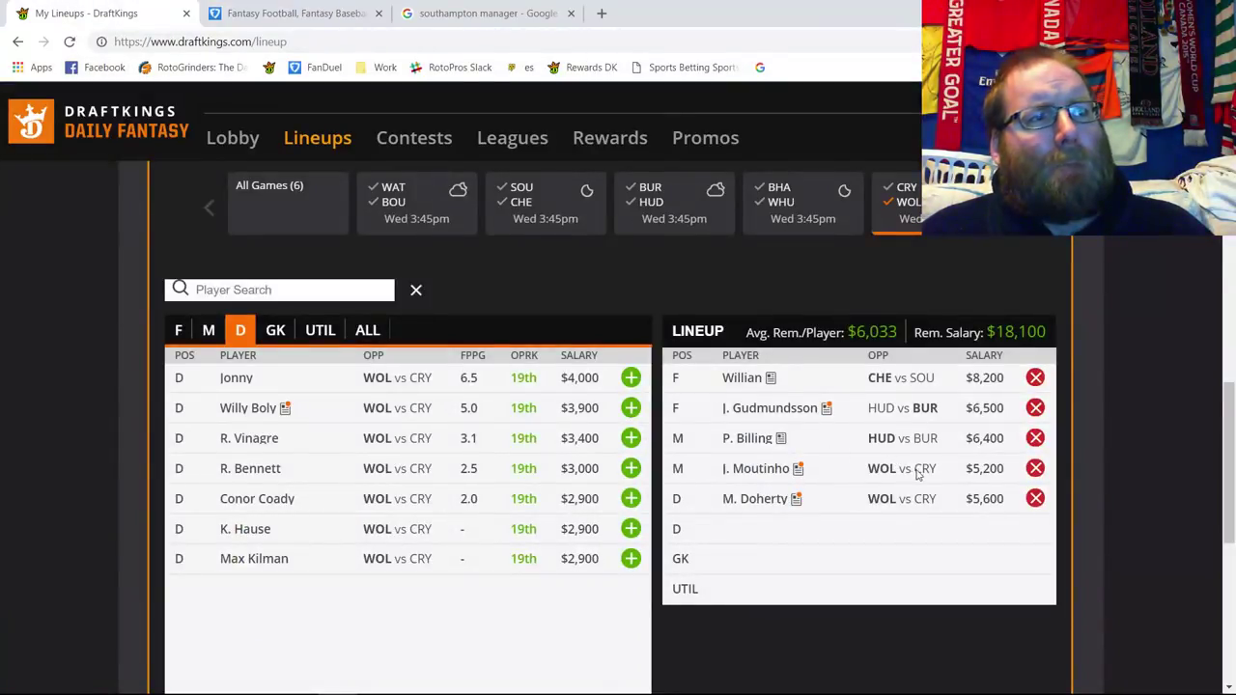
pyautogui.click(902, 187)
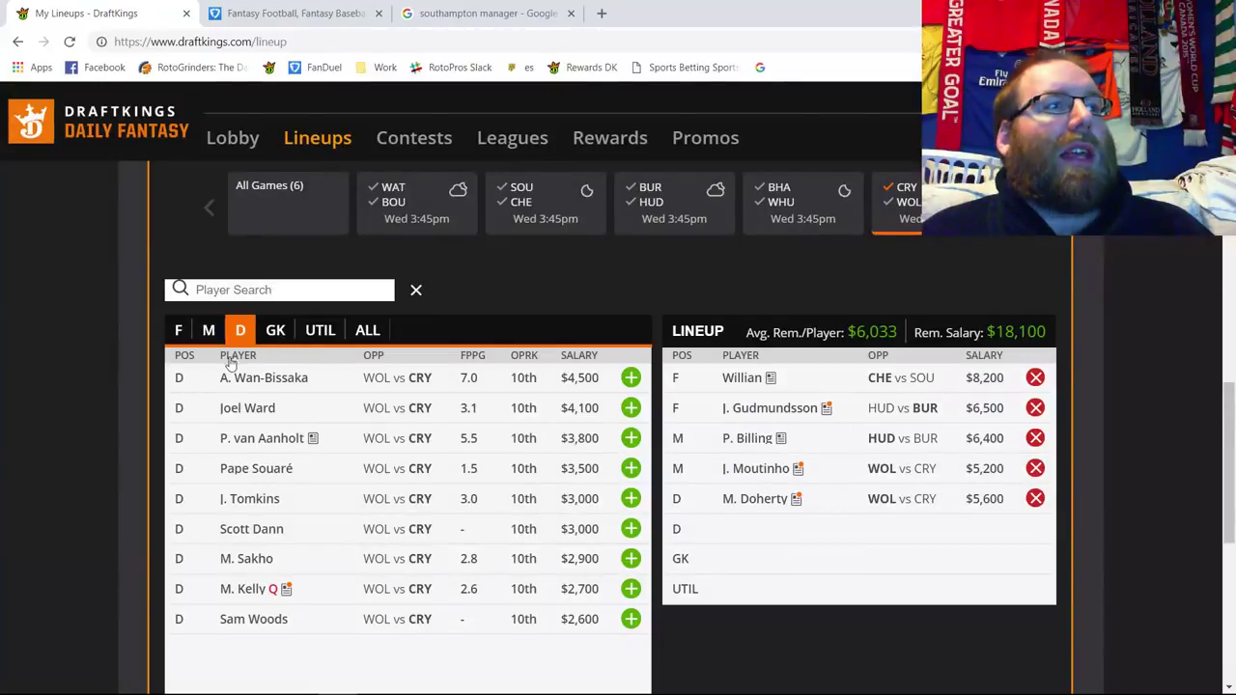
pyautogui.click(274, 380)
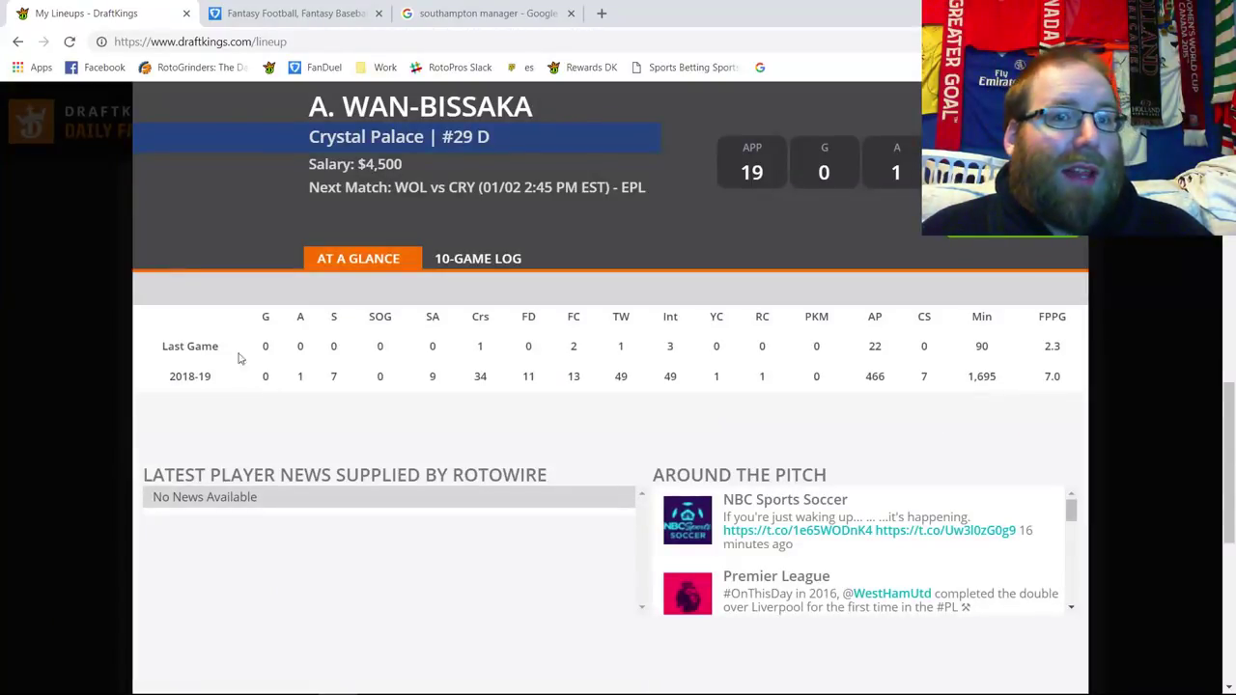
pyautogui.click(478, 259)
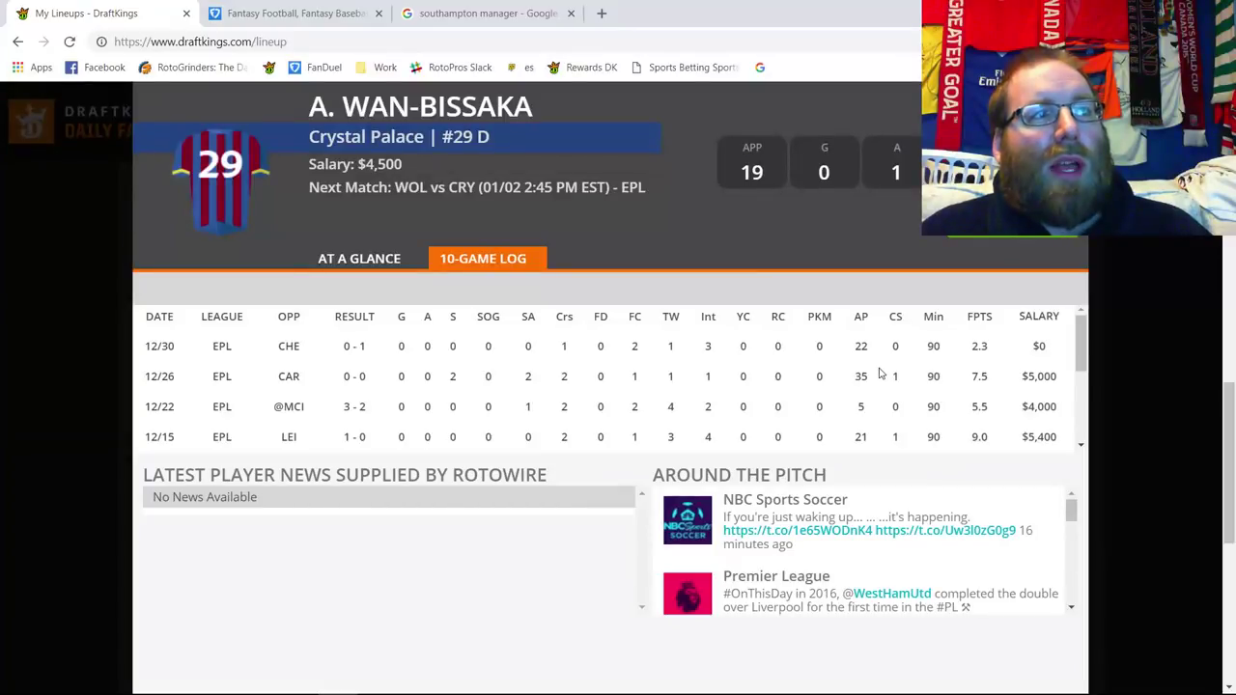
pyautogui.press('Escape')
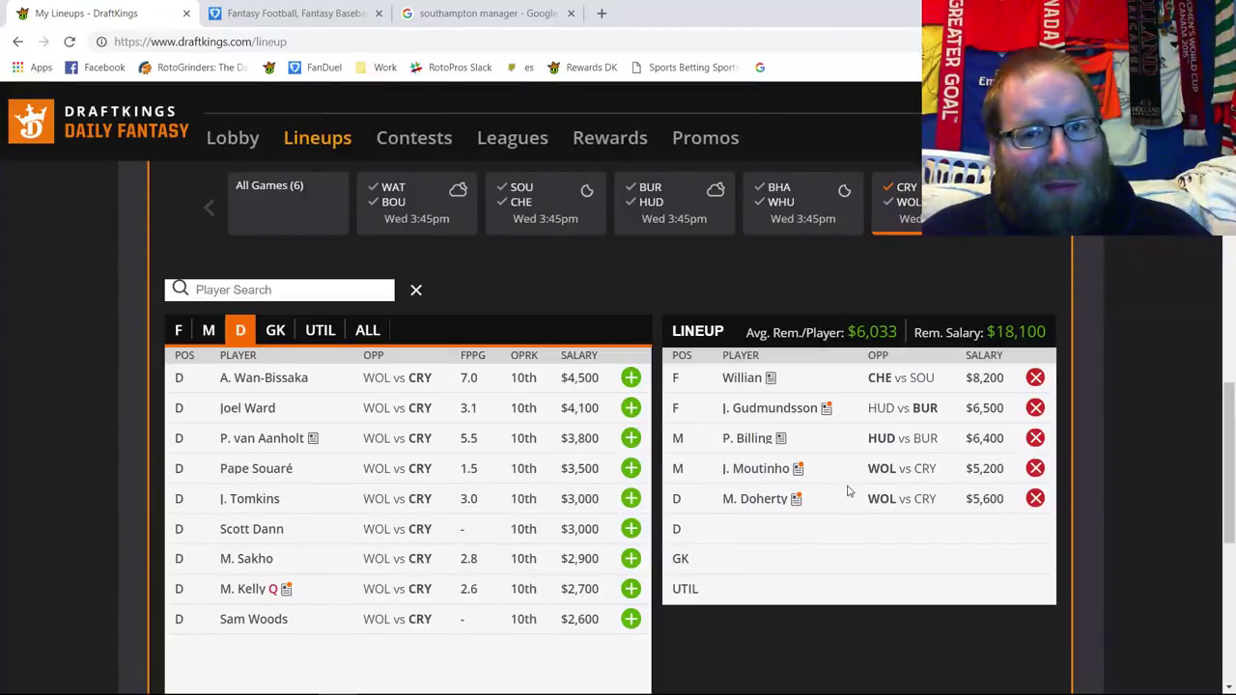
# List Crystal Palace's midfielders and open Andros Townsend's 10-game log.
pyautogui.click(208, 329)
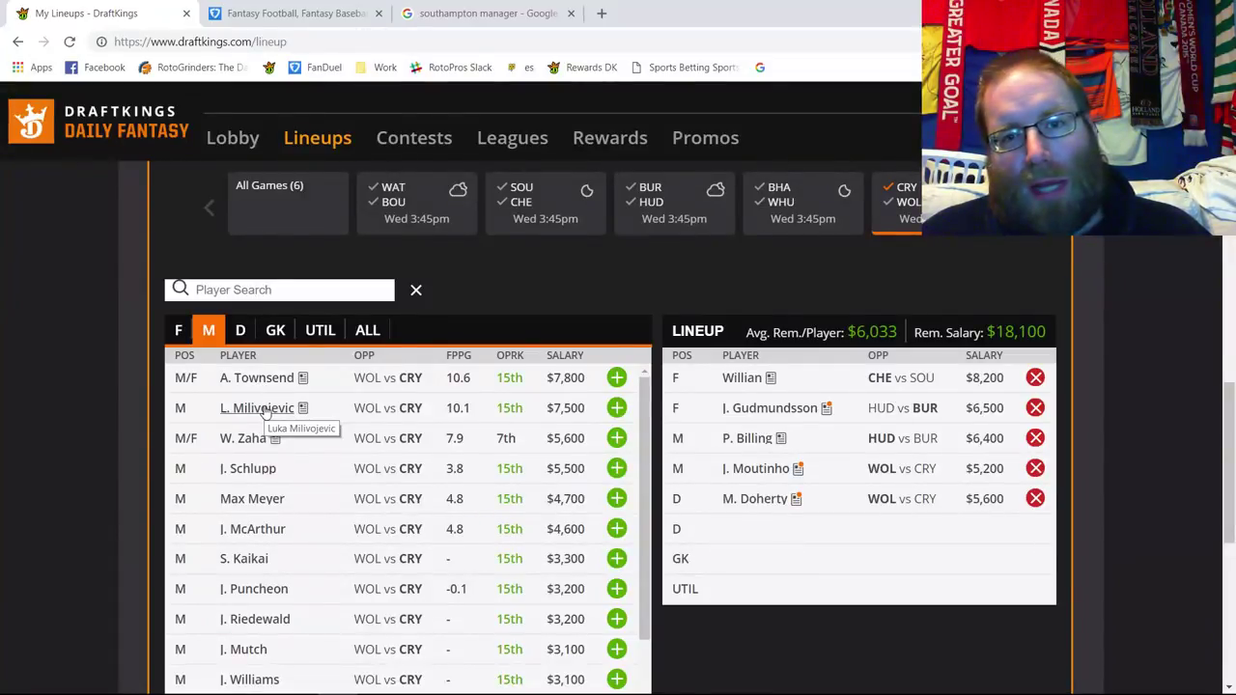
pyautogui.click(615, 379)
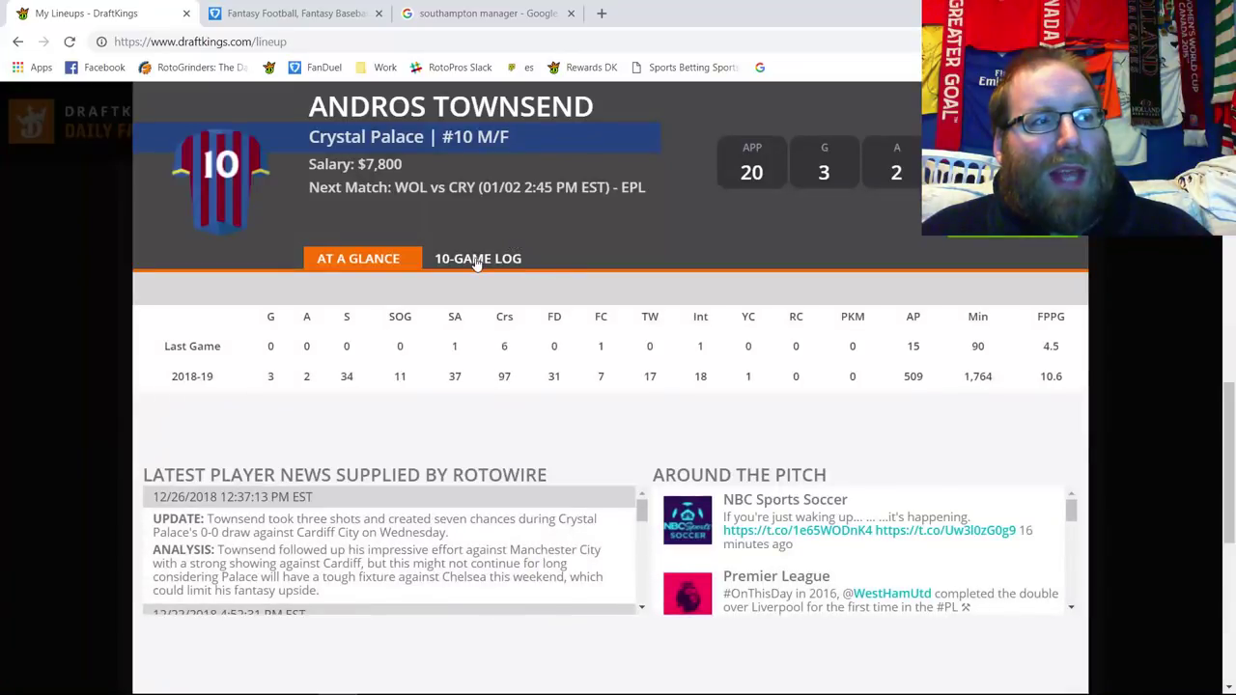
pyautogui.click(526, 261)
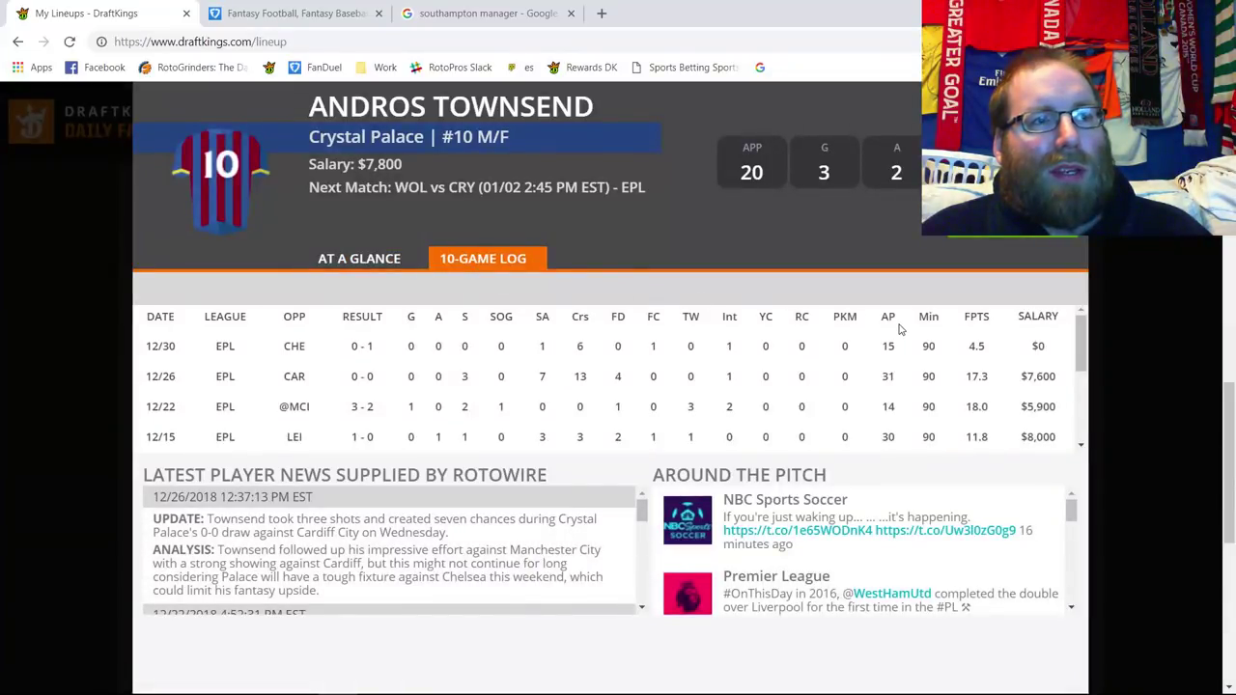
# Examine Andros Townsend's fantasy points per match throughout his 10-game log and close his player card.
pyautogui.doubleClick(976, 346)
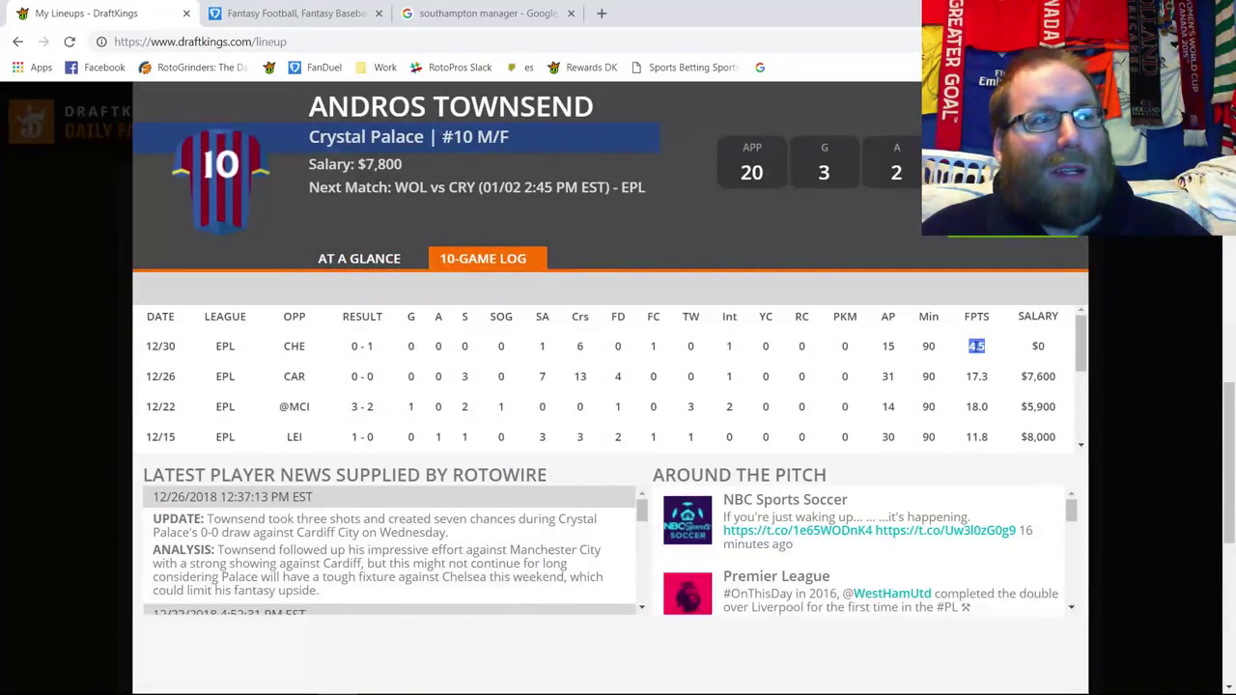
pyautogui.click(983, 379)
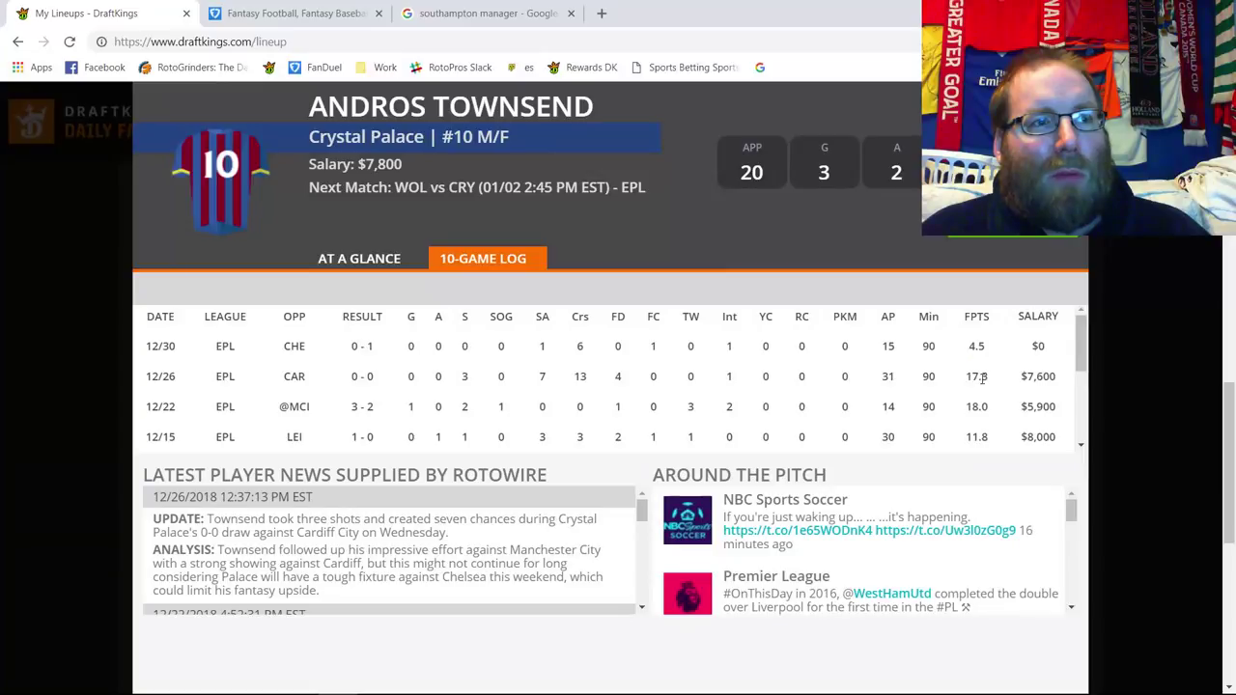
pyautogui.doubleClick(981, 406)
pyautogui.doubleClick(981, 437)
pyautogui.click(980, 369)
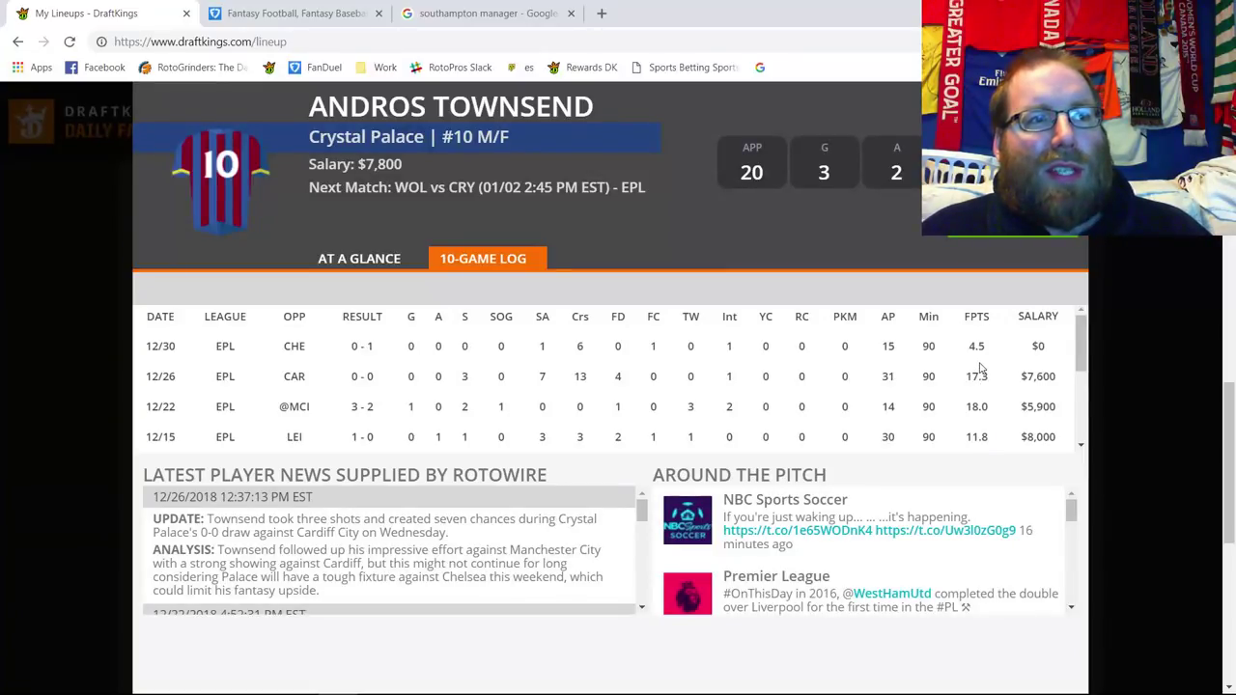
pyautogui.doubleClick(976, 405)
pyautogui.scroll(-1, 975, 407)
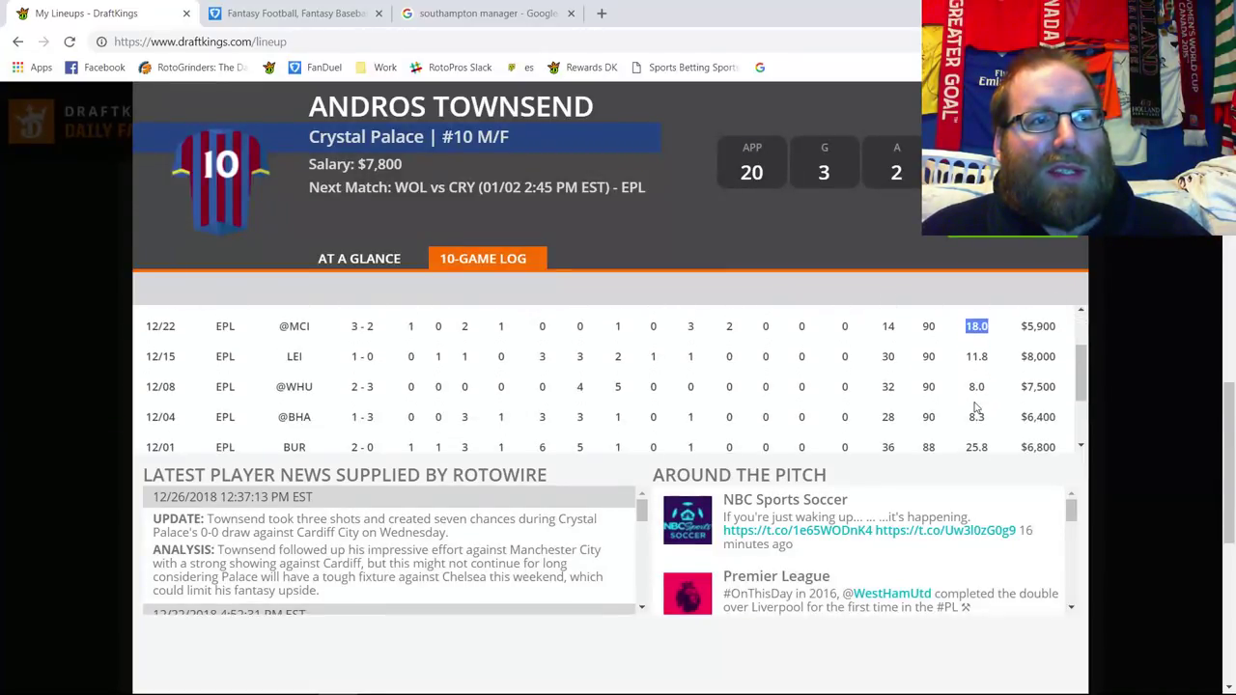
pyautogui.scroll(-1, 944, 451)
pyautogui.doubleClick(978, 369)
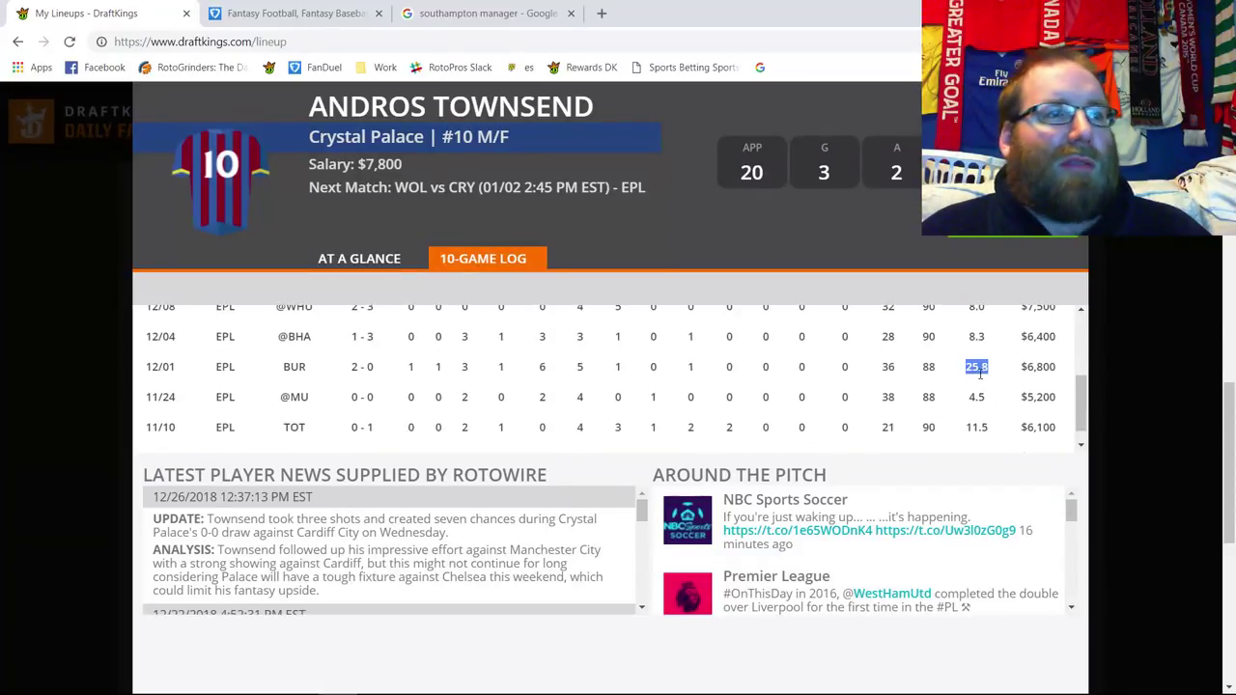
pyautogui.click(826, 390)
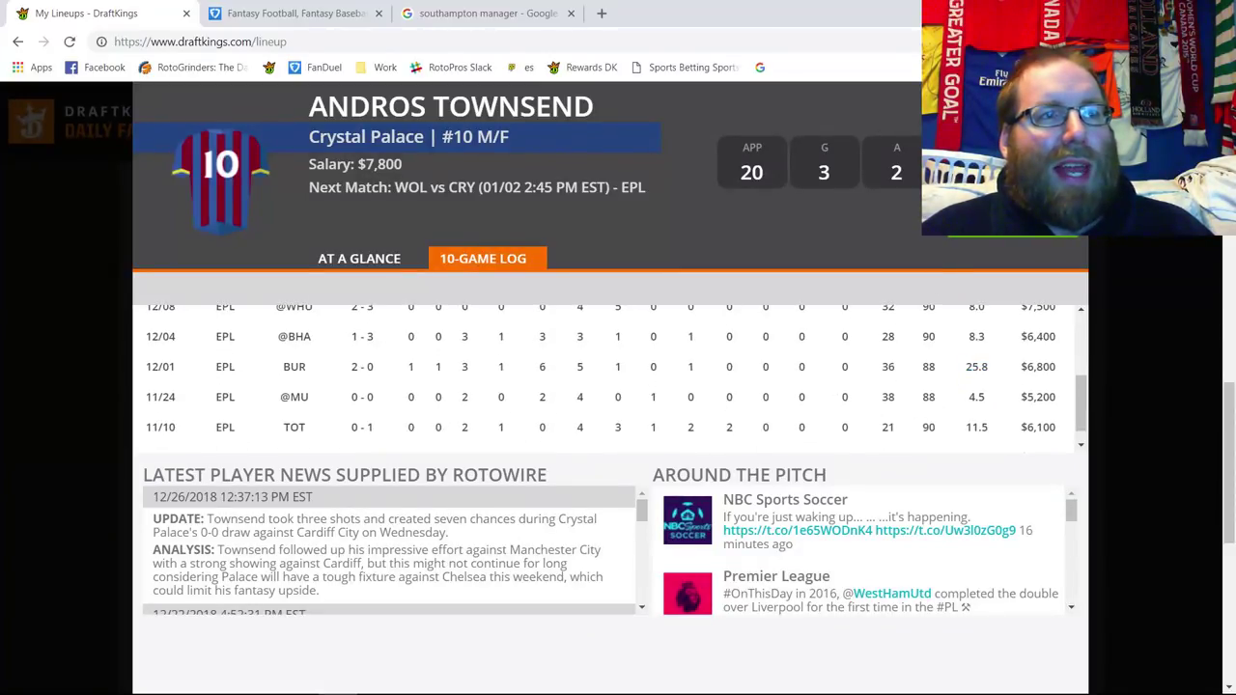
pyautogui.press('Escape')
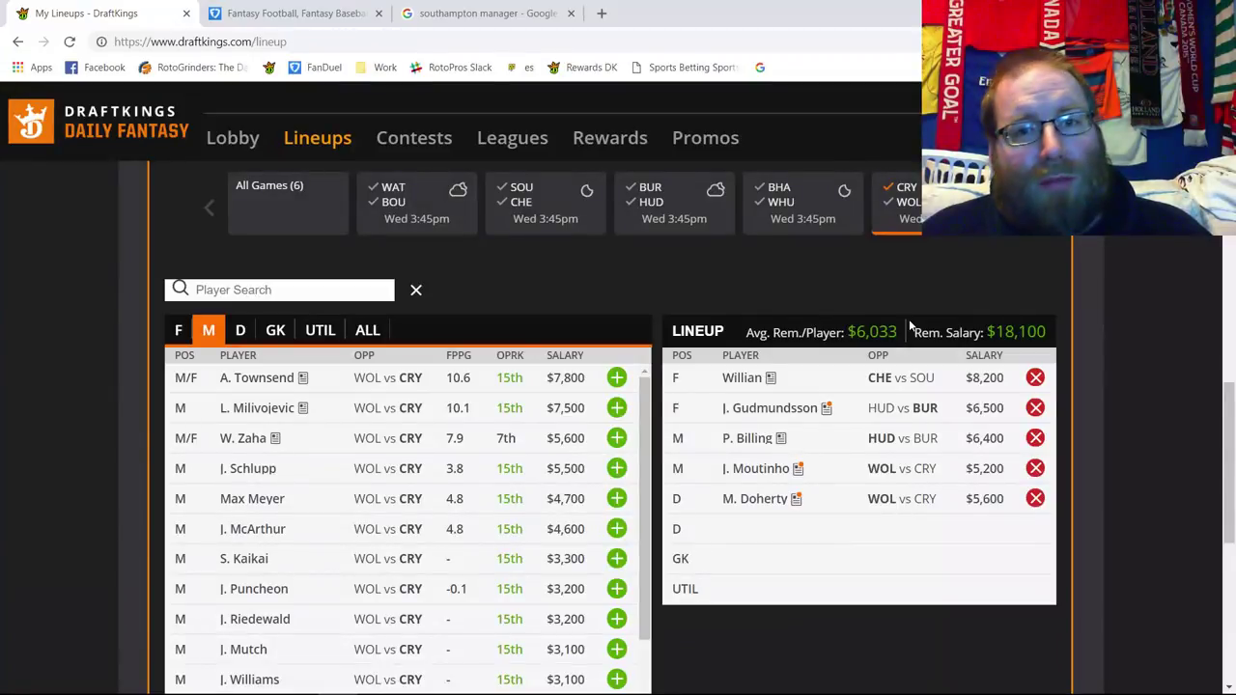
# Check Max Meyer's player card, and take another look at Andros Townsend's 10-game log.
pyautogui.doubleClick(910, 194)
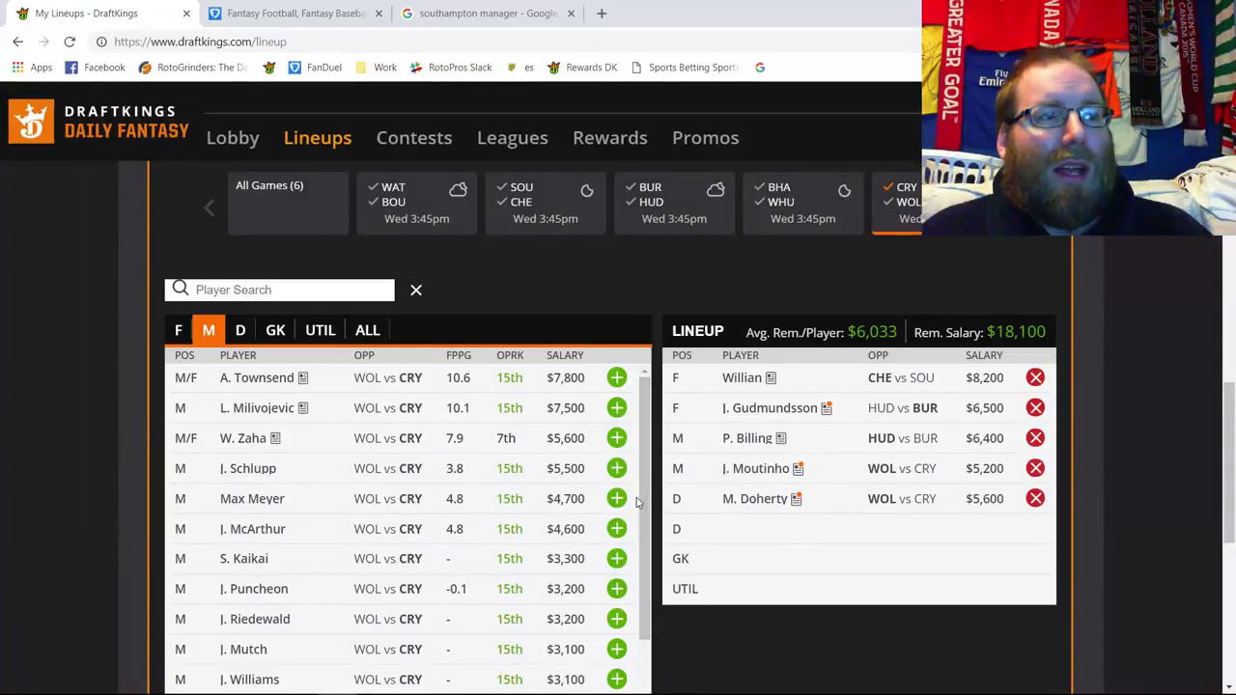
pyautogui.click(253, 499)
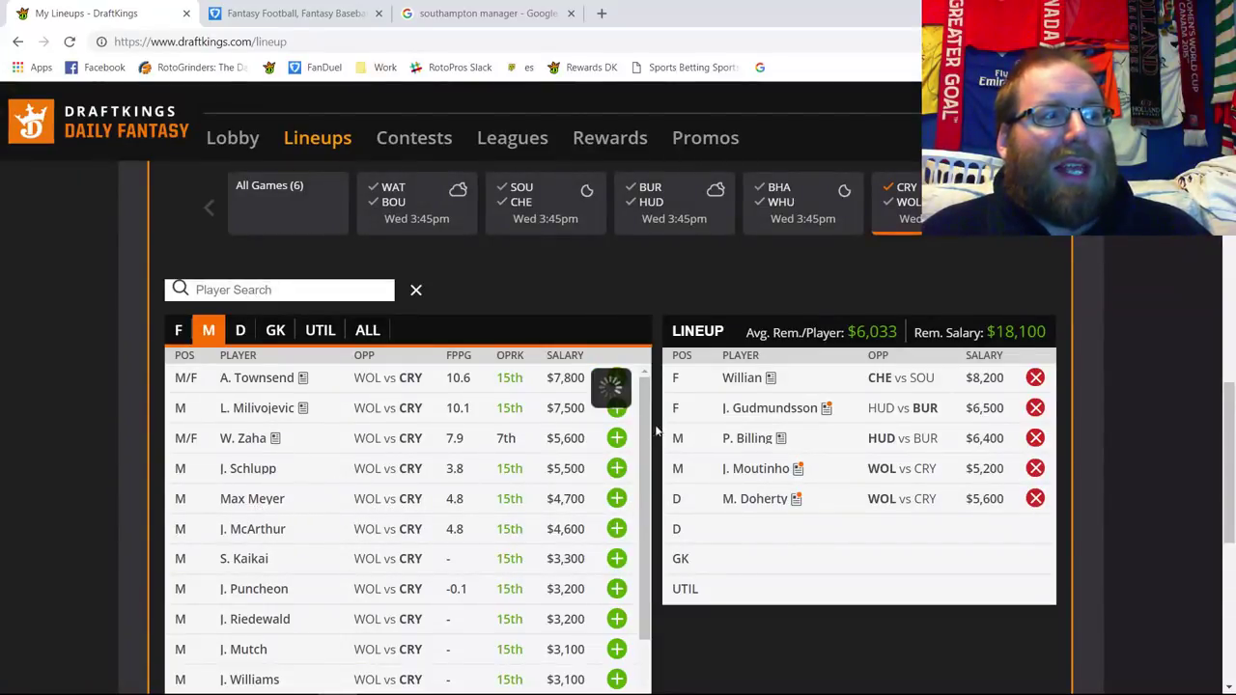
pyautogui.press('Escape')
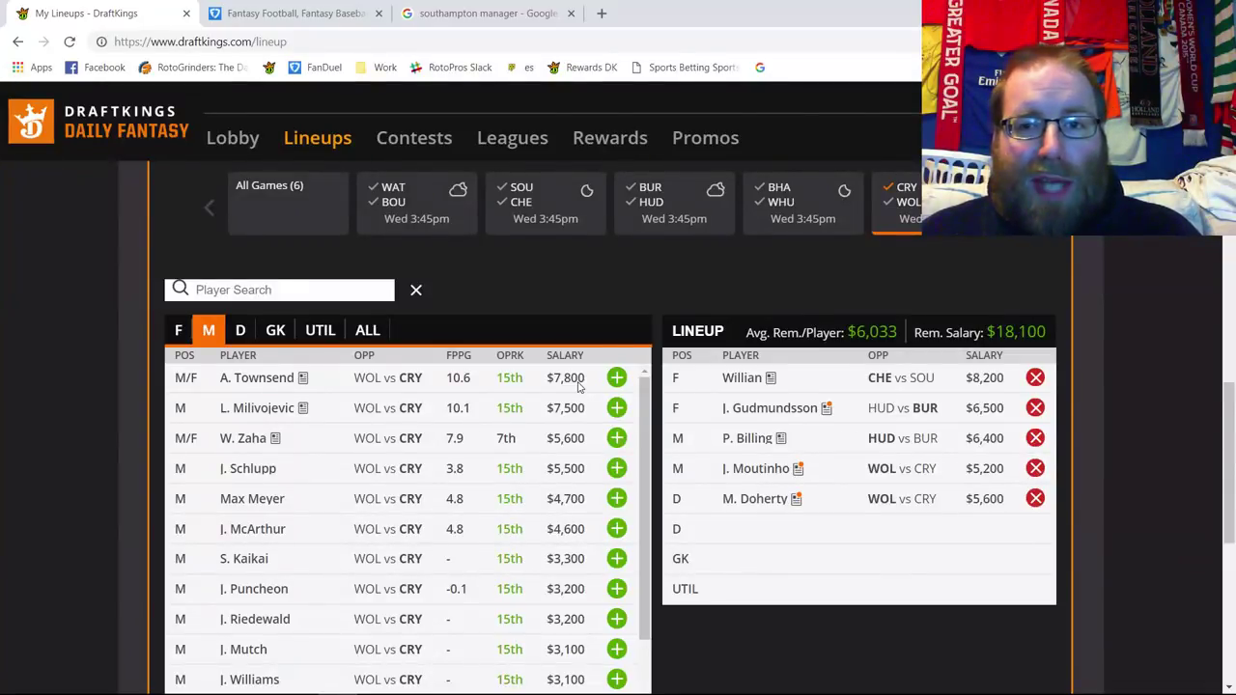
pyautogui.click(260, 379)
pyautogui.click(485, 262)
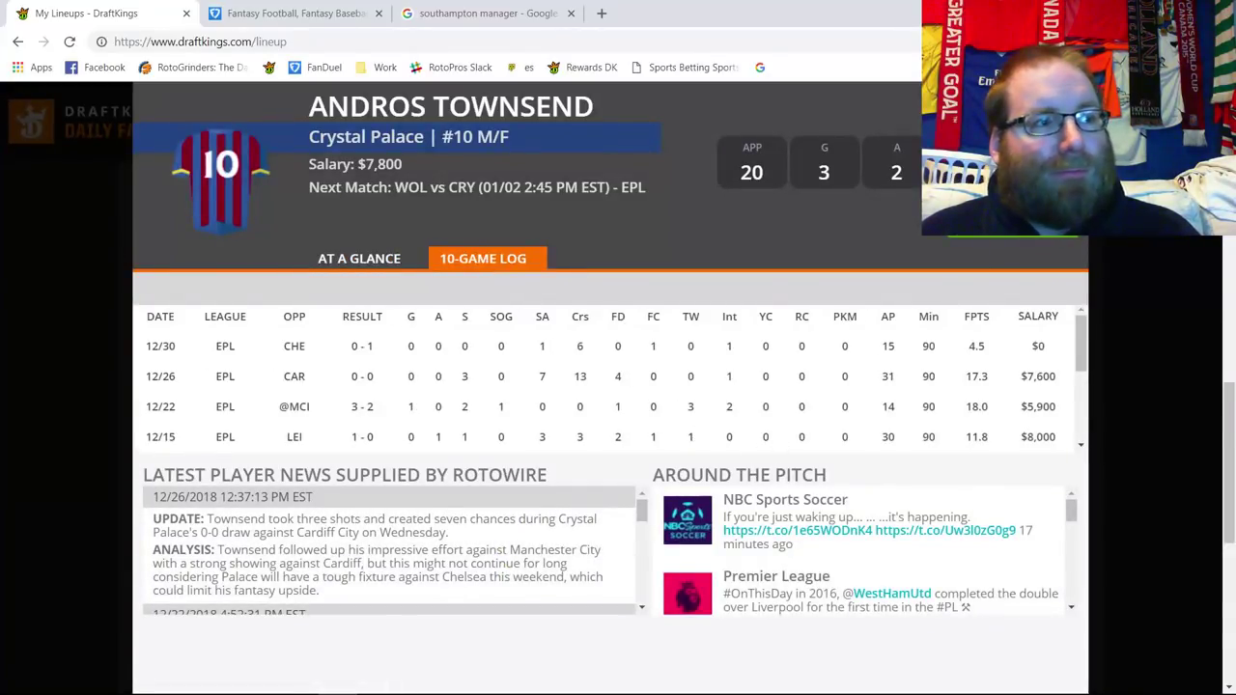
pyautogui.press('Escape')
# Switch to FanDuel, list the CRY @ WOL midfielders, and replace Willian with Andros Townsend in the lineup.
pyautogui.click(294, 13)
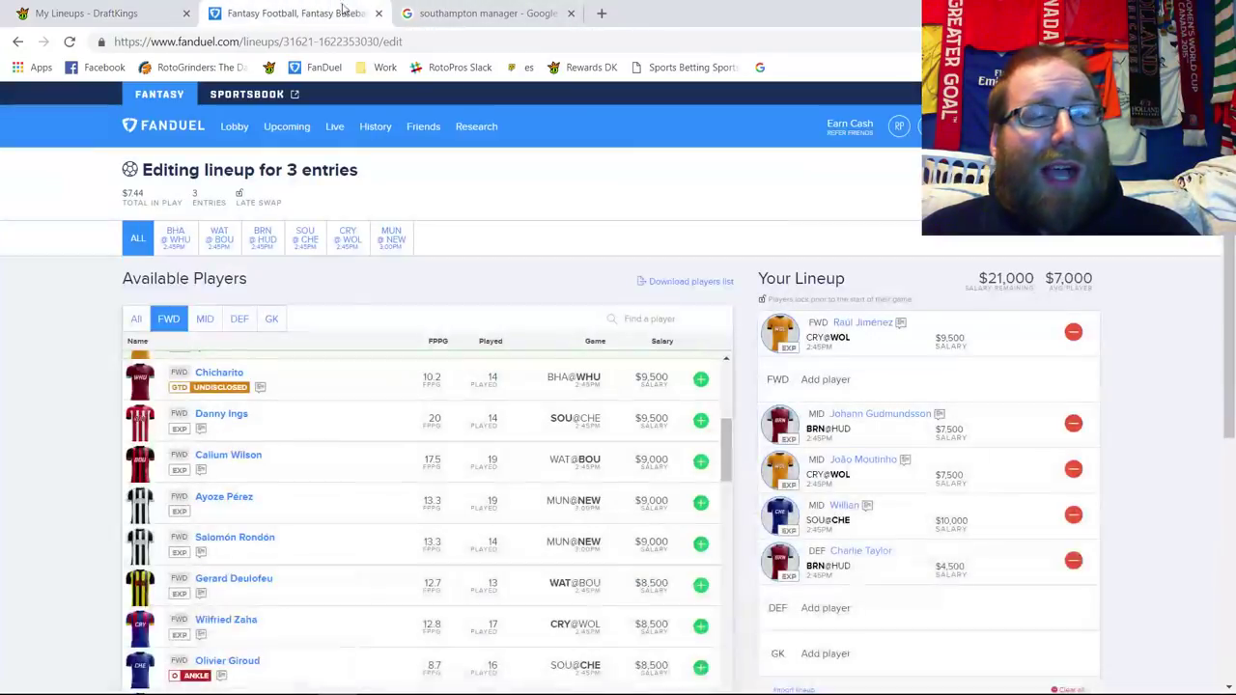
pyautogui.click(347, 239)
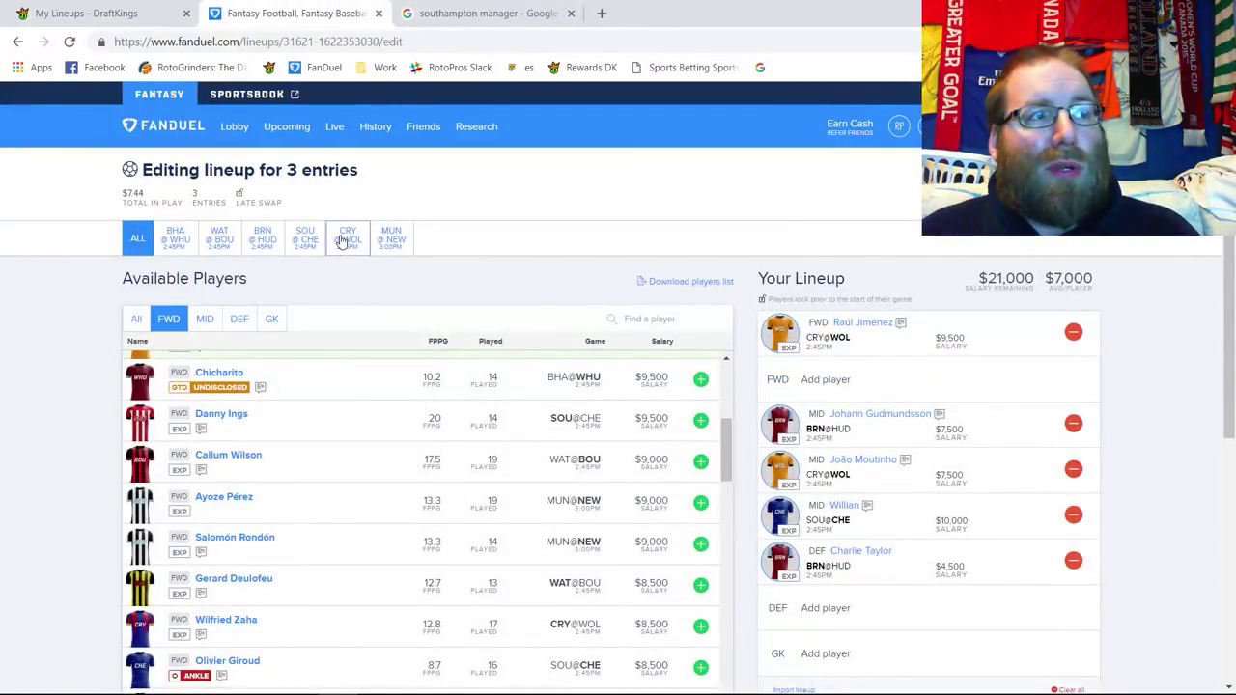
pyautogui.scroll(-1, 808, 249)
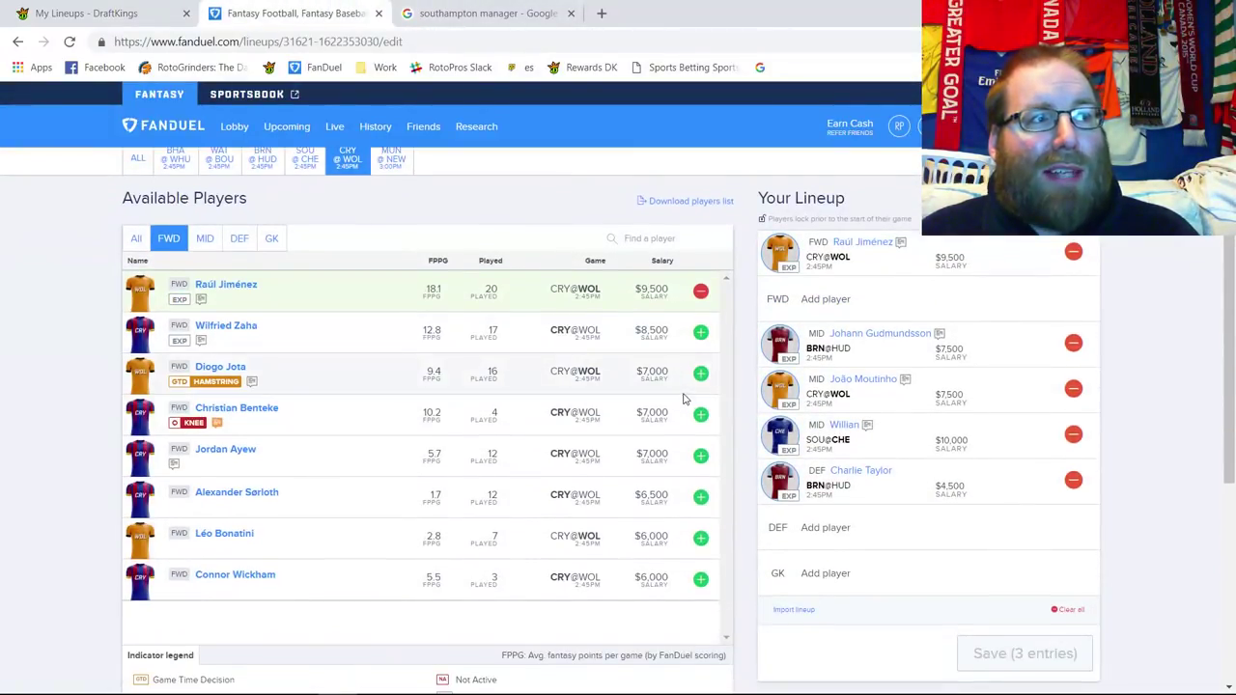
pyautogui.click(205, 239)
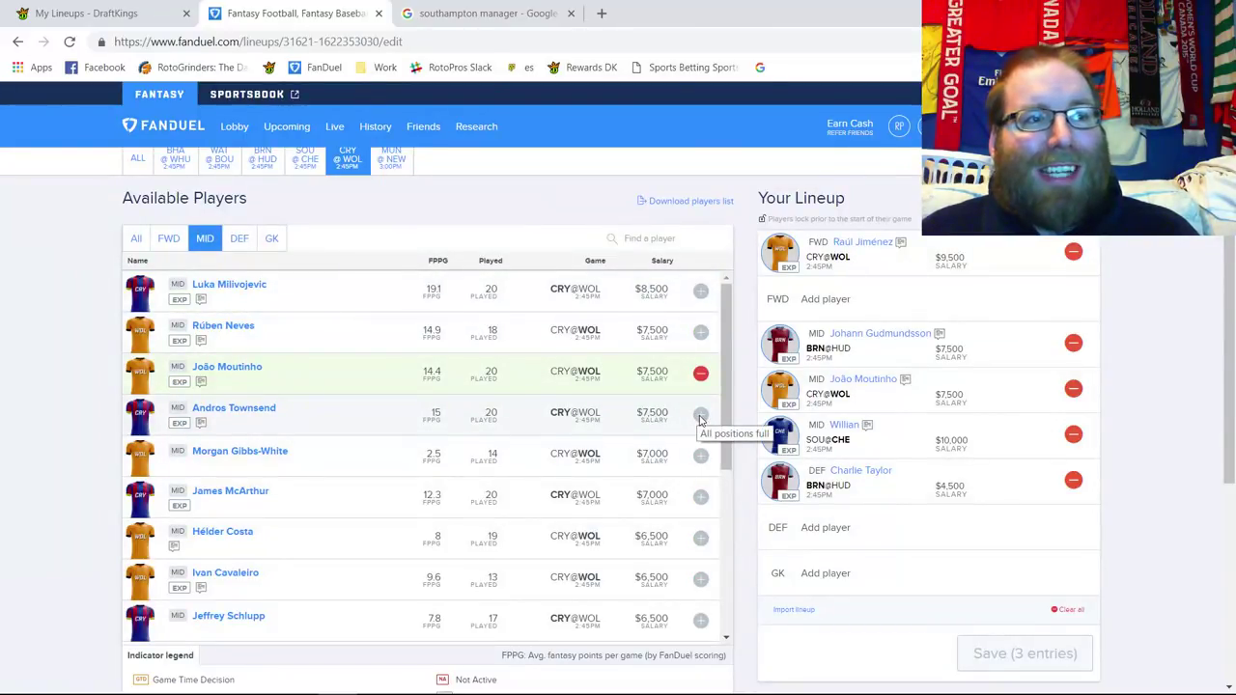
pyautogui.click(1073, 434)
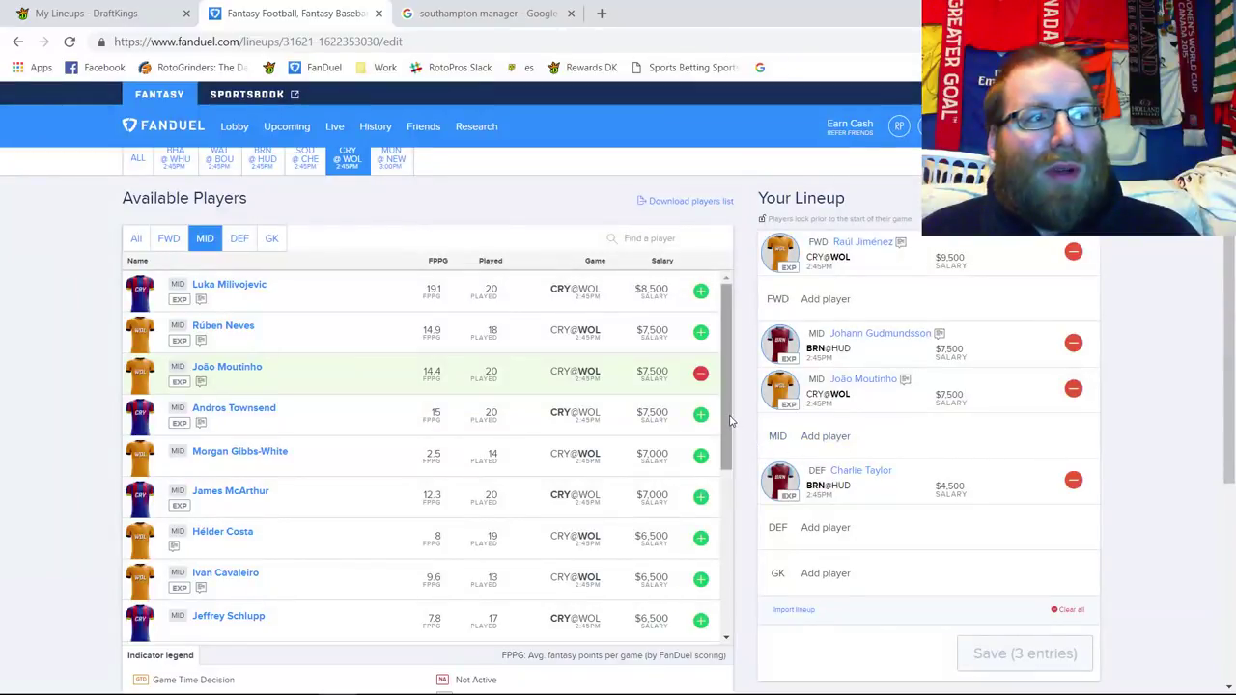
pyautogui.click(700, 414)
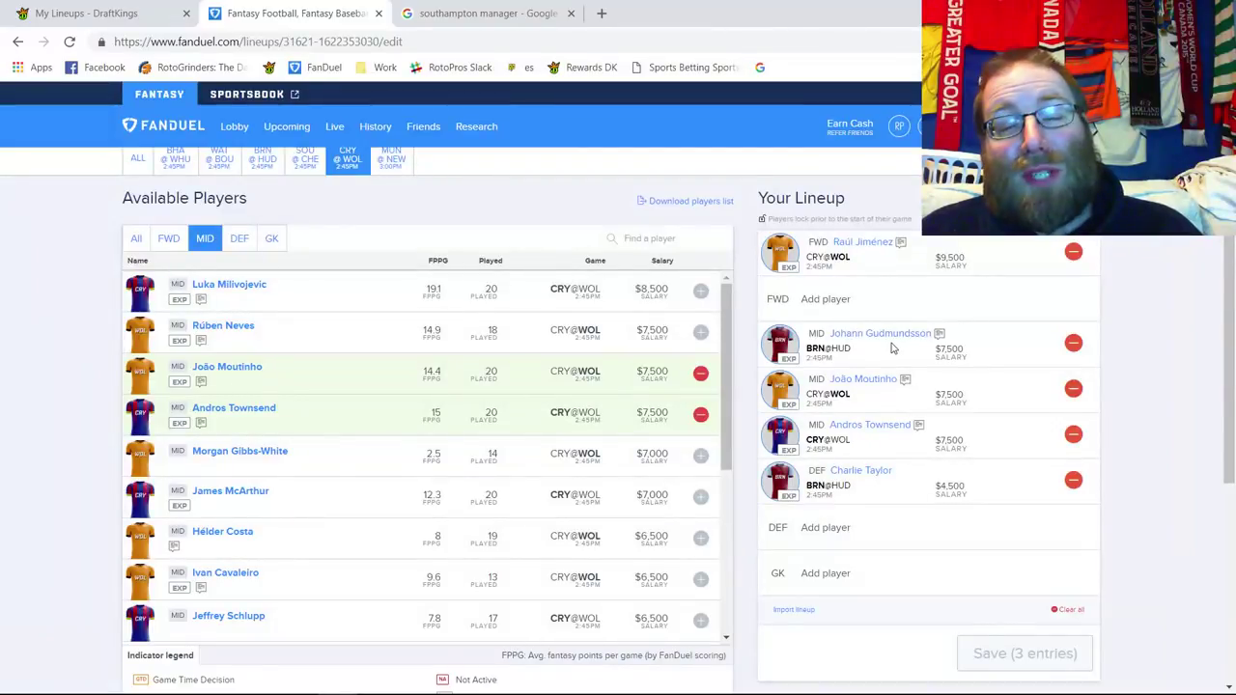
# Remove forward Raúl Jiménez from the lineup and look through the midfielders from all games.
pyautogui.click(1073, 252)
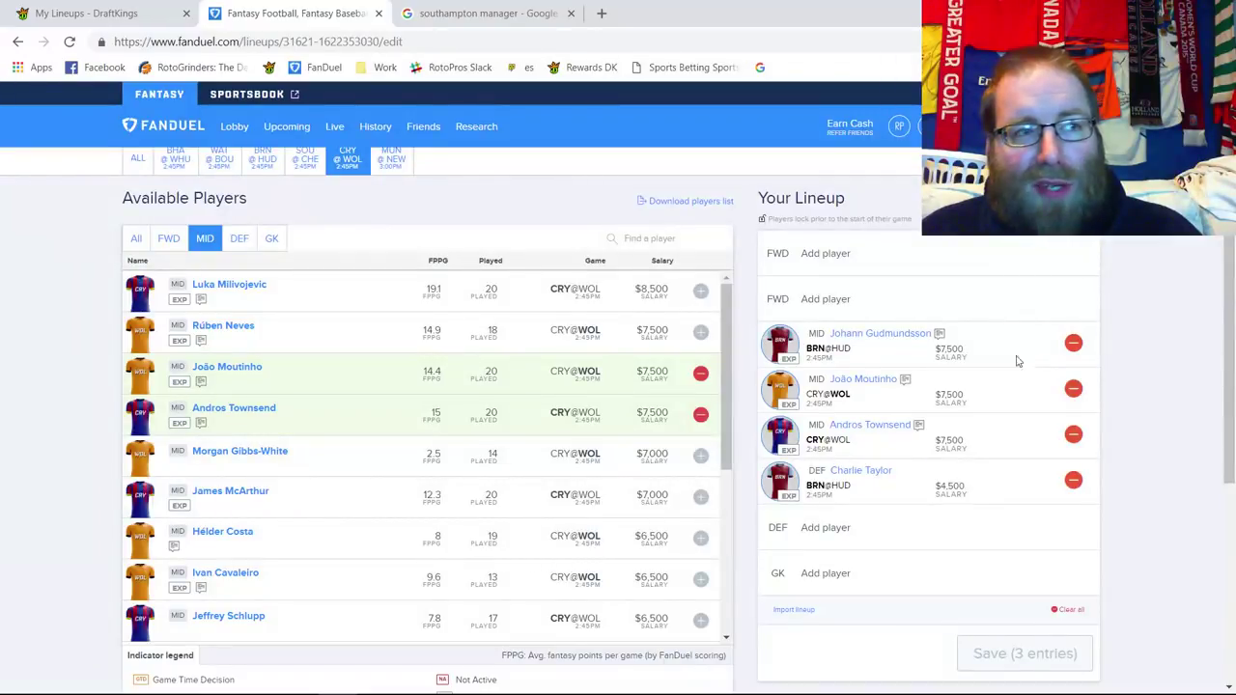
pyautogui.scroll(1, 487, 362)
pyautogui.click(138, 238)
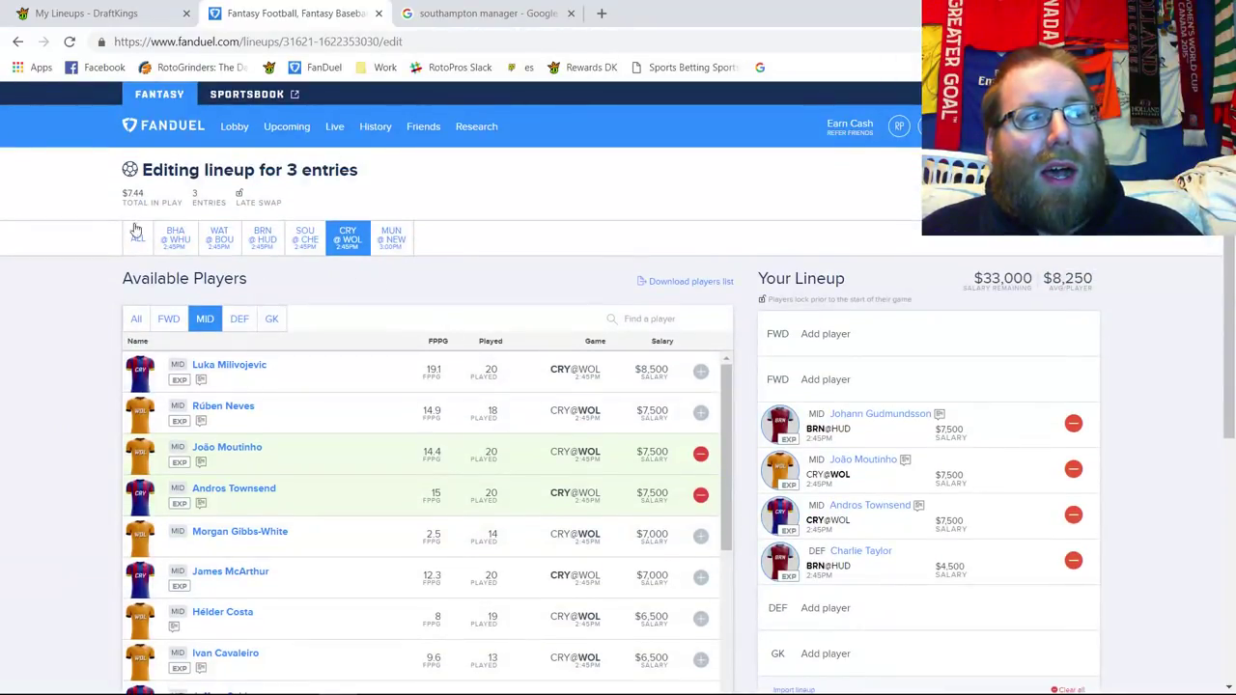
pyautogui.scroll(-1, 654, 351)
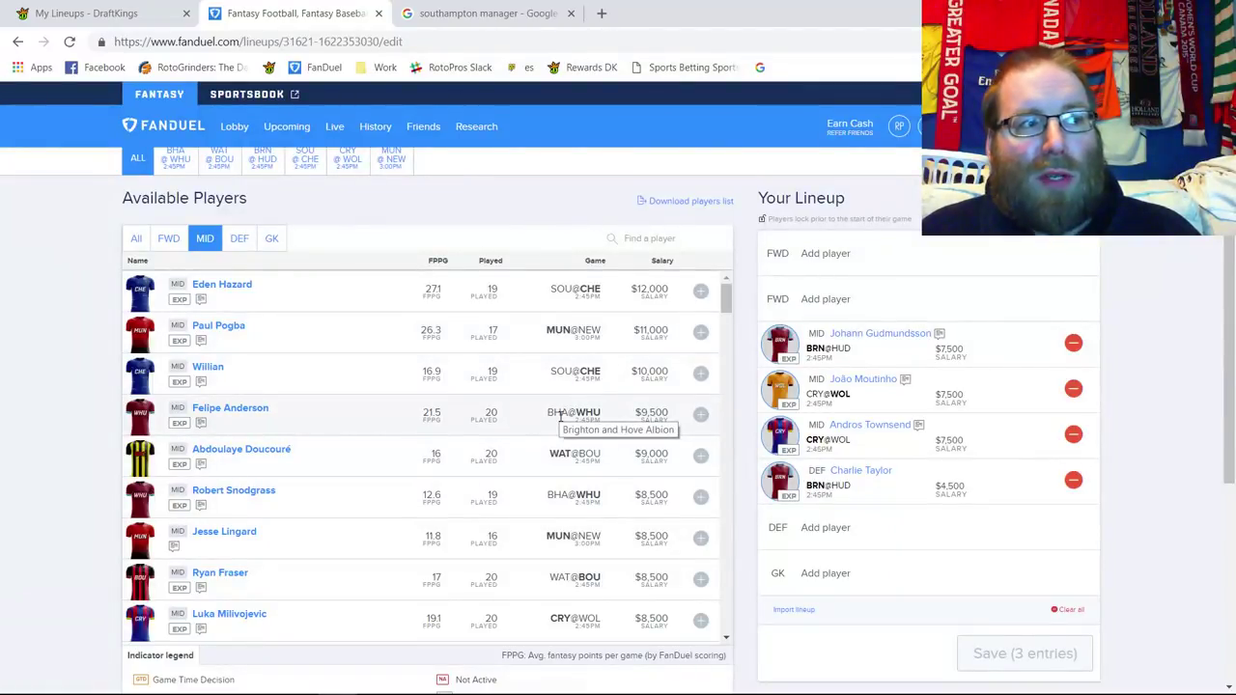
pyautogui.scroll(-2, 560, 413)
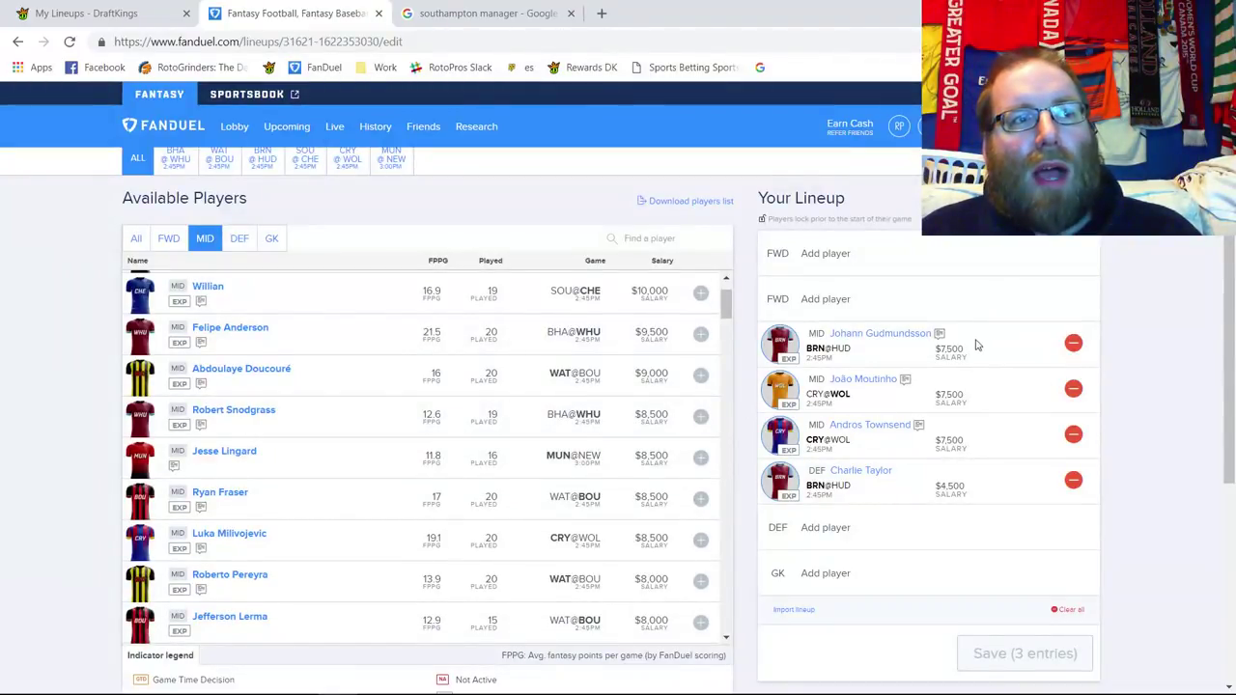
# Try Anthony Martial as a forward in the lineup and take him out again.
pyautogui.click(168, 237)
pyautogui.scroll(1, 821, 386)
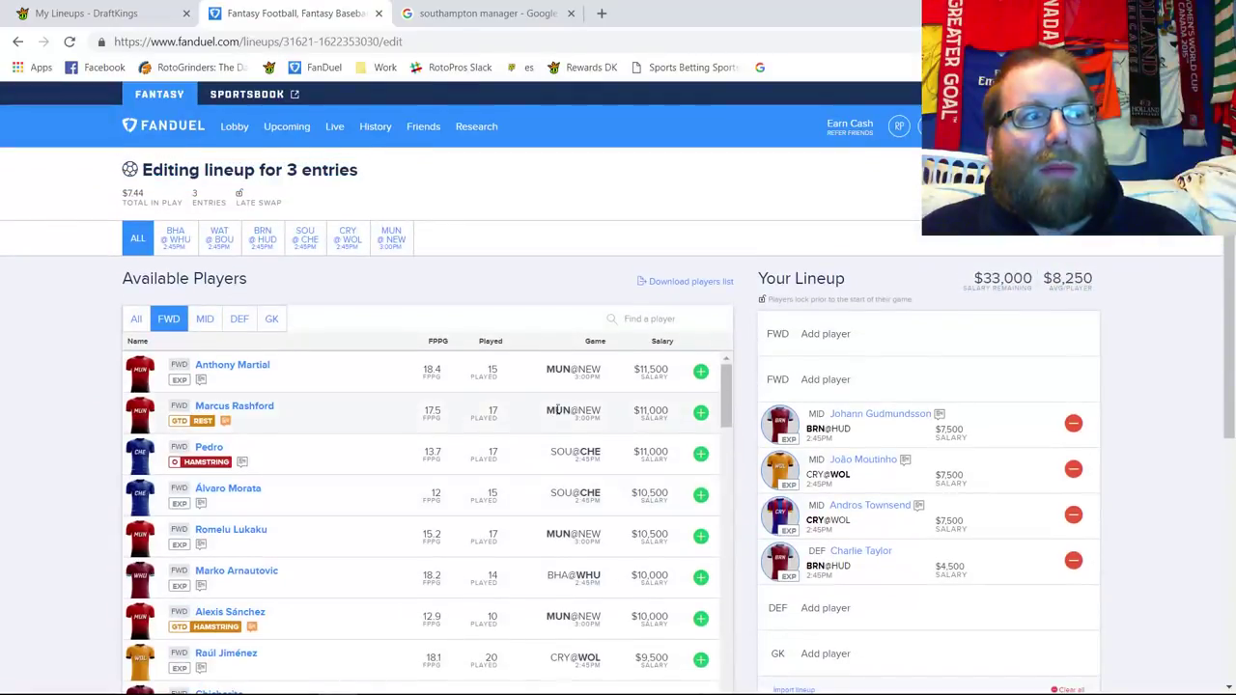
pyautogui.scroll(-1, 828, 386)
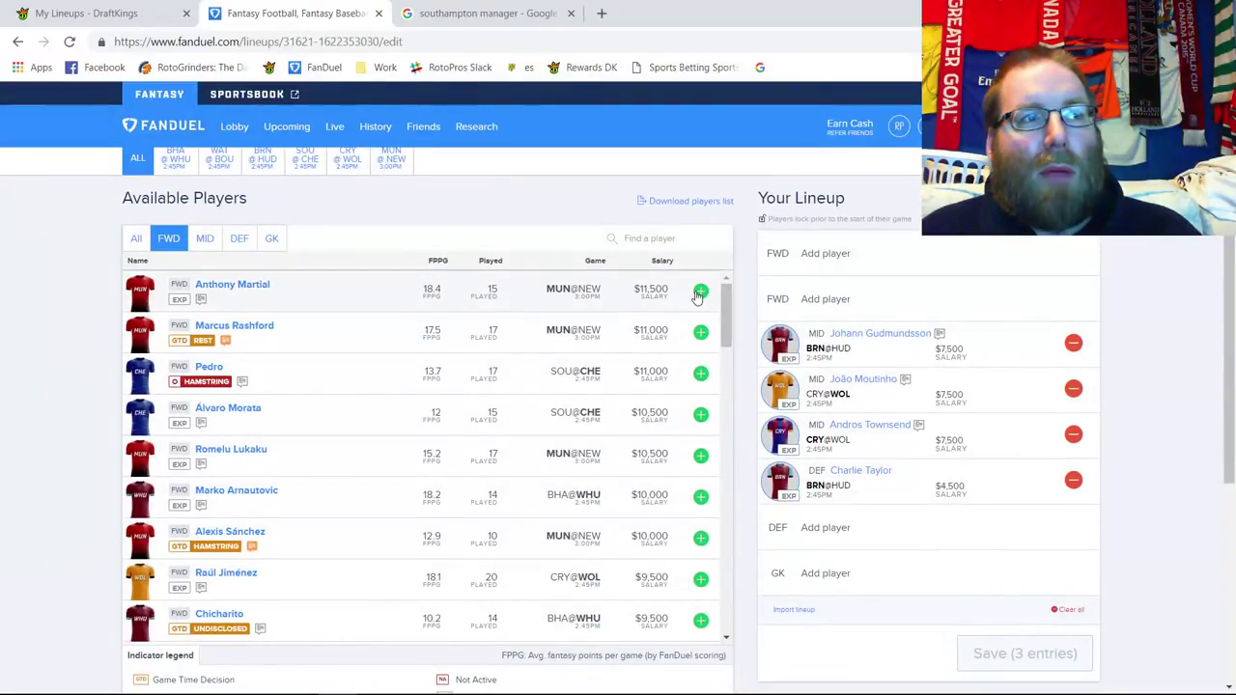
pyautogui.click(700, 290)
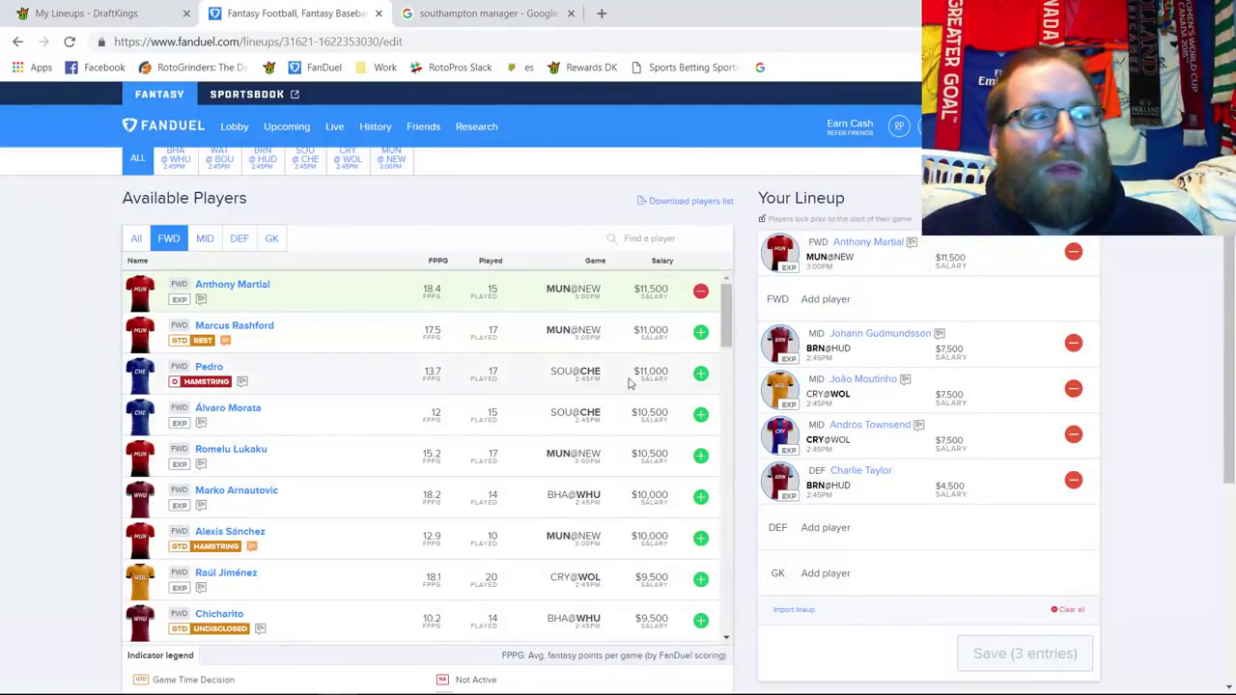
pyautogui.click(1074, 252)
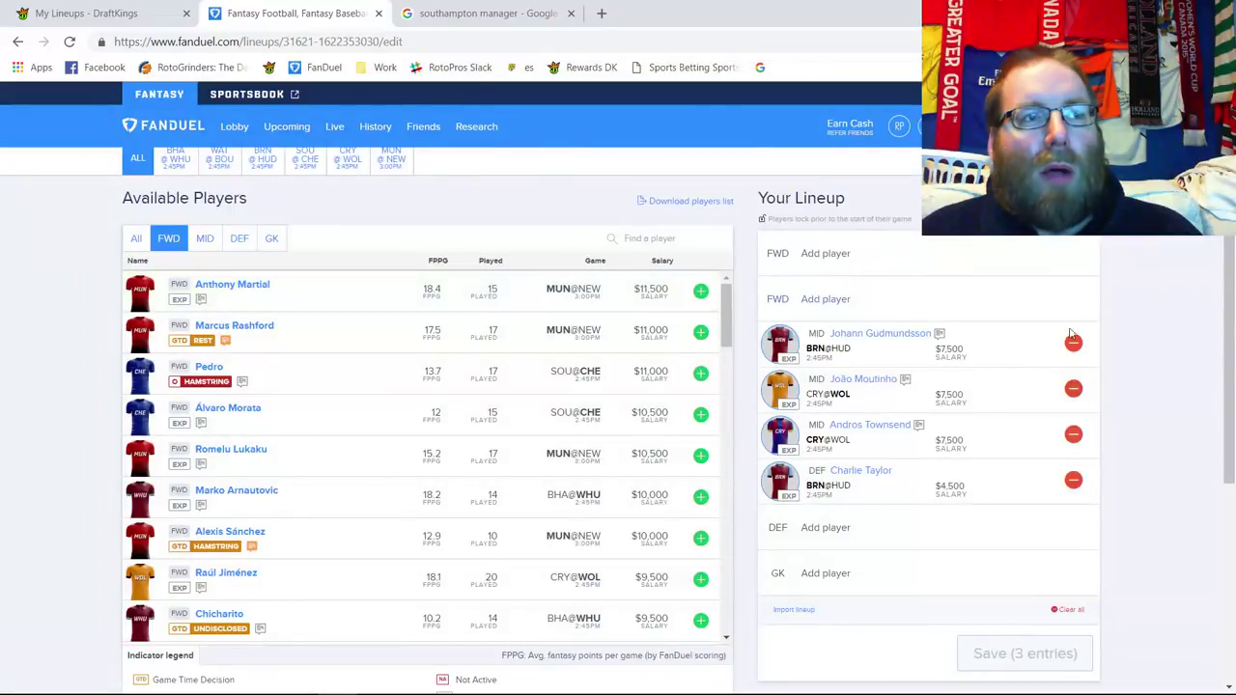
# Take João Moutinho out of the lineup and add him back from the midfielders of all games.
pyautogui.click(1073, 388)
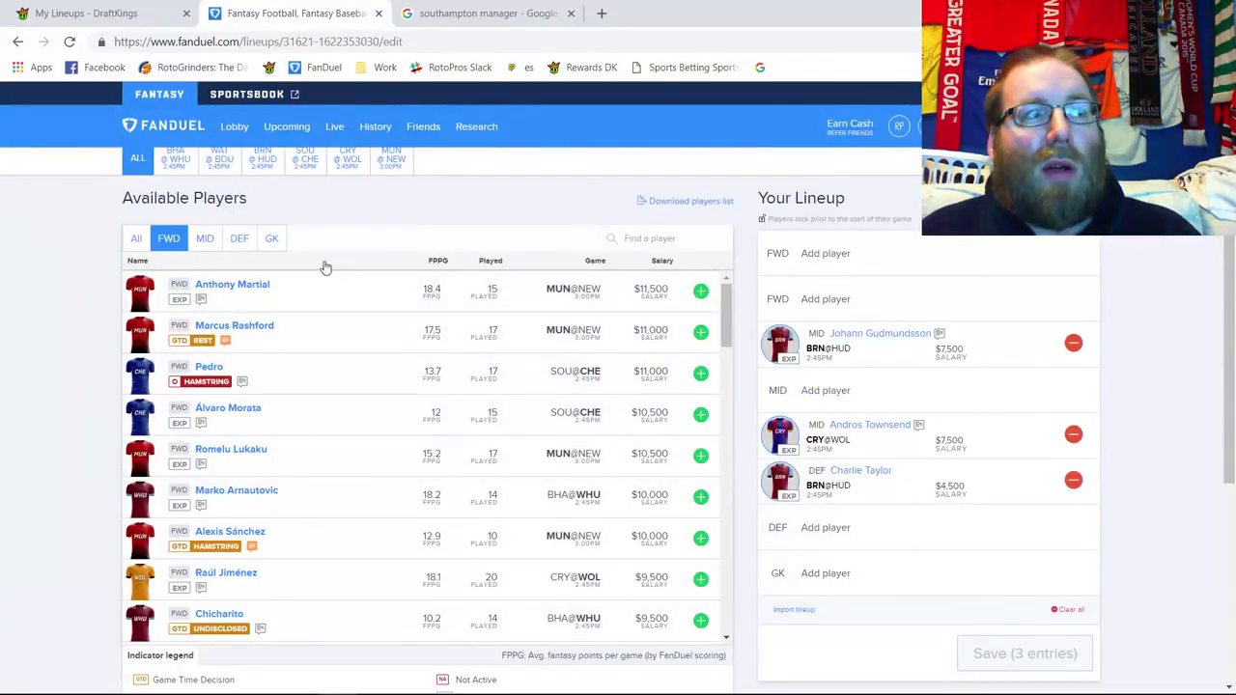
pyautogui.click(203, 239)
pyautogui.scroll(-6, 637, 468)
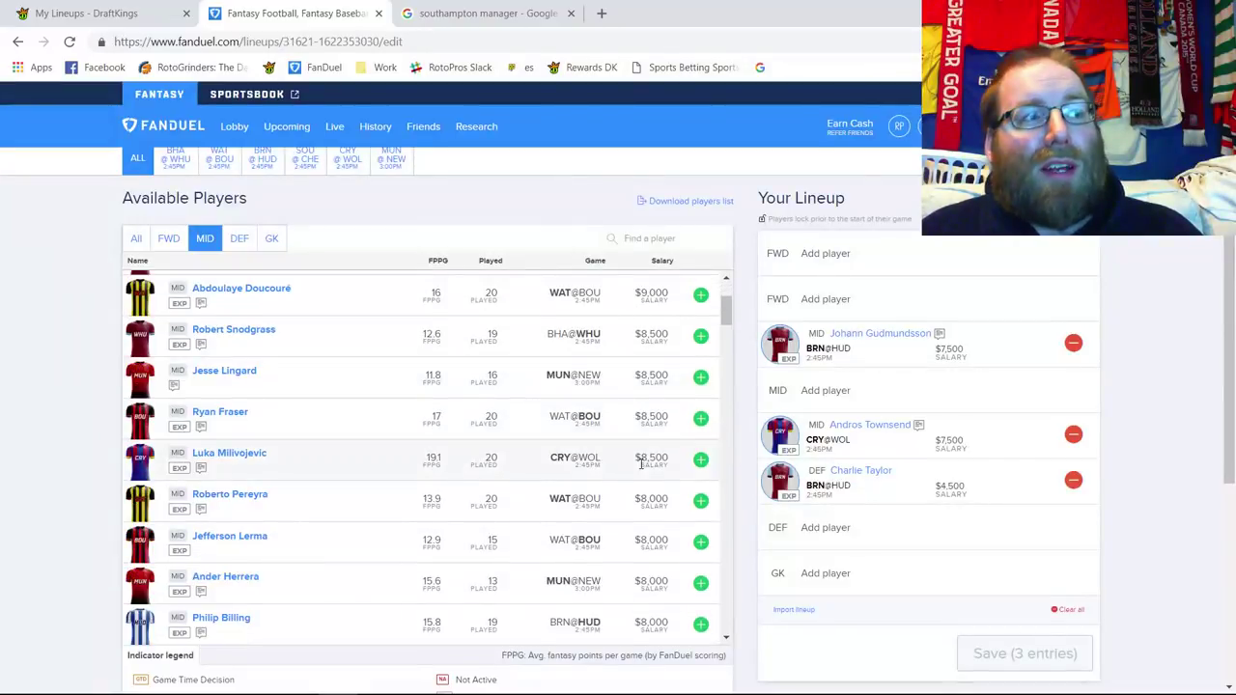
pyautogui.scroll(-5, 702, 469)
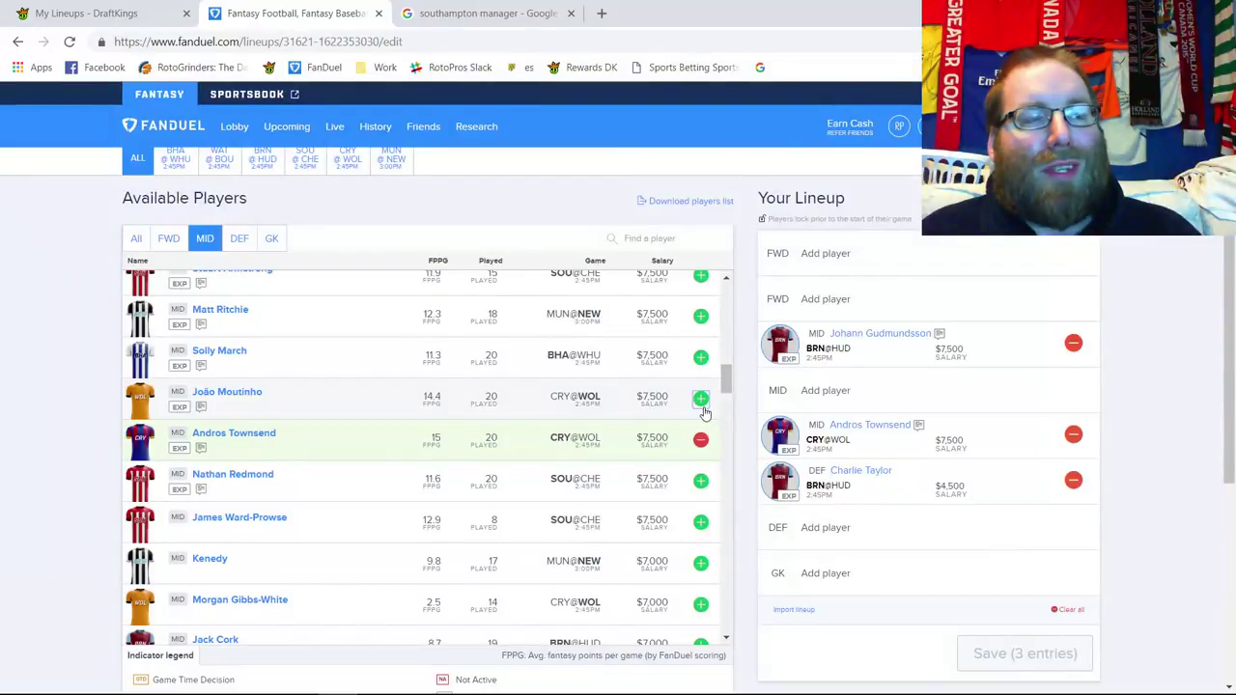
pyautogui.click(701, 398)
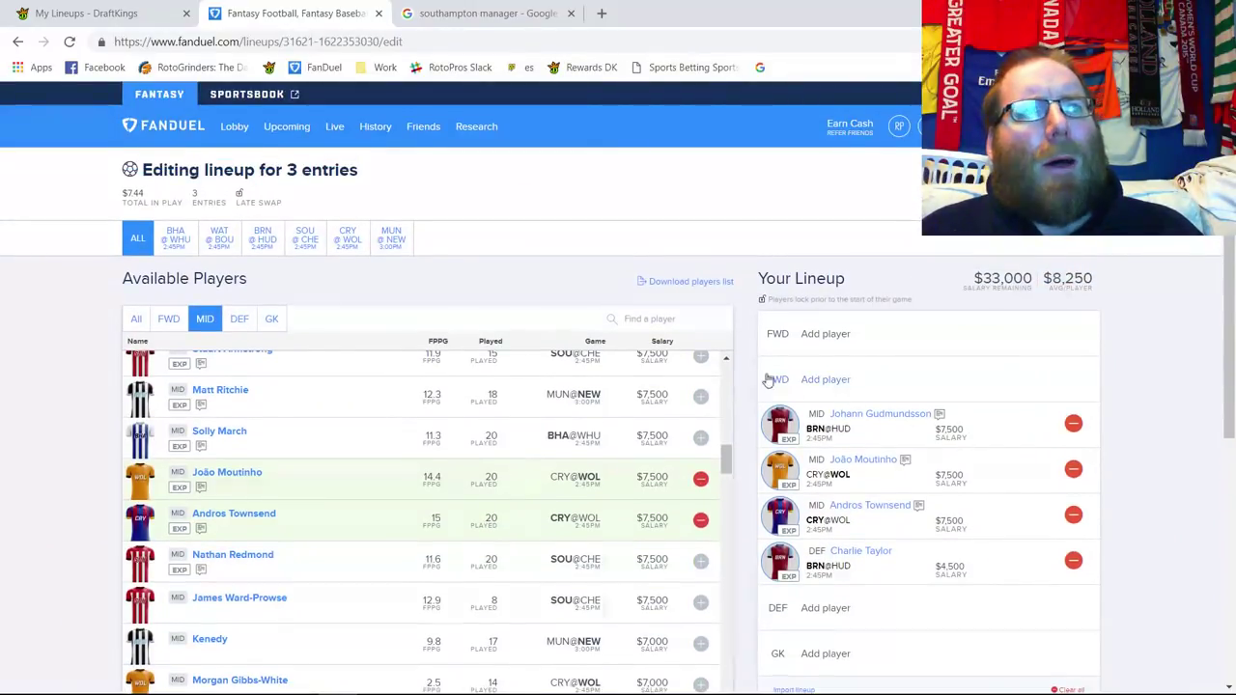
# Filter FanDuel to CRY @ WOL, switch to DraftKings, and list the forwards for Crystal Palace and for all games.
pyautogui.click(347, 239)
pyautogui.click(12, 11)
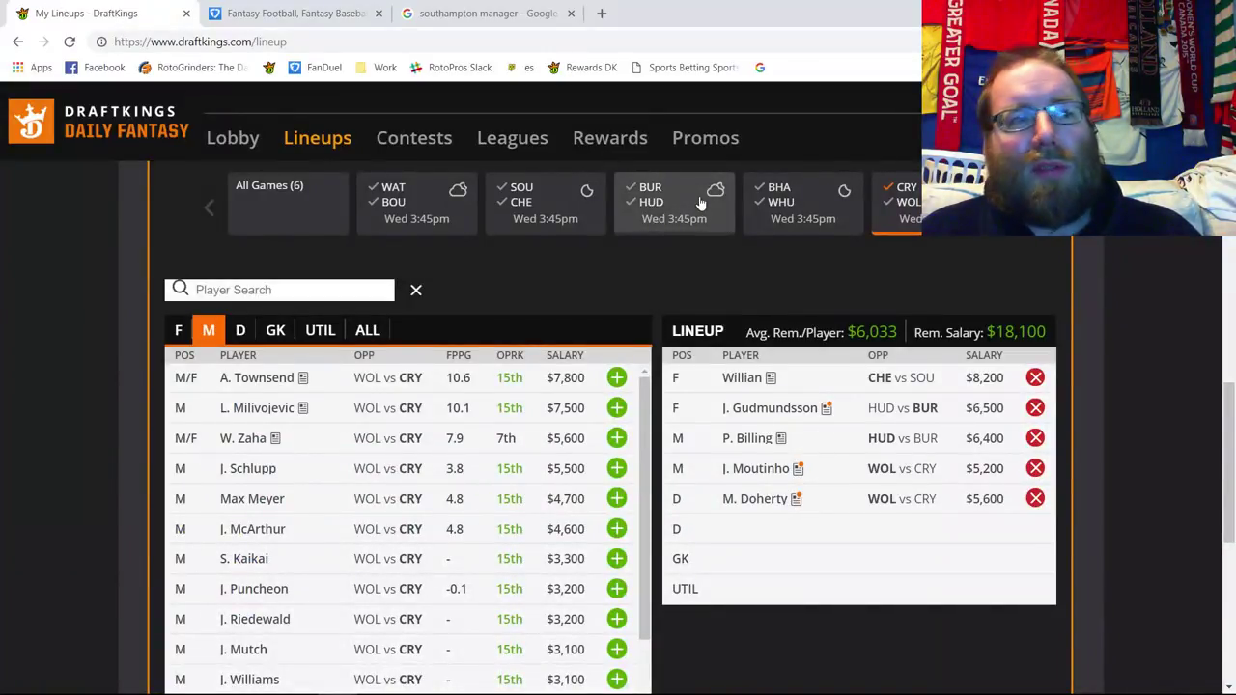
pyautogui.click(180, 331)
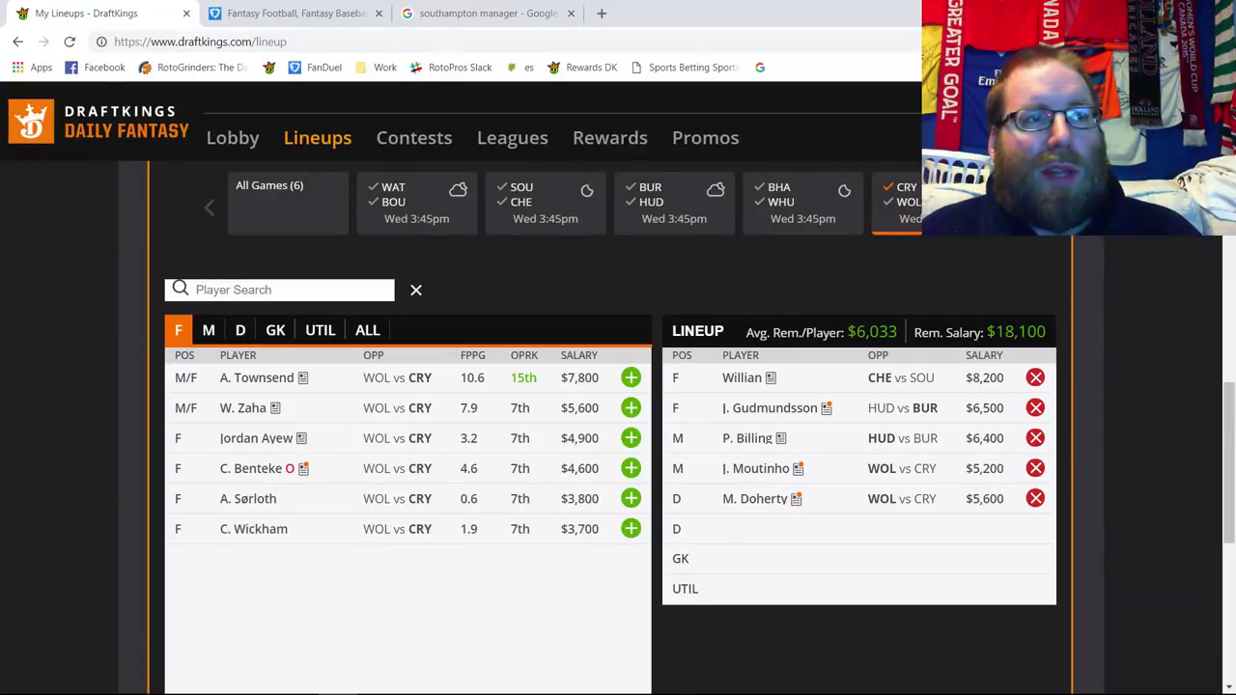
pyautogui.click(908, 193)
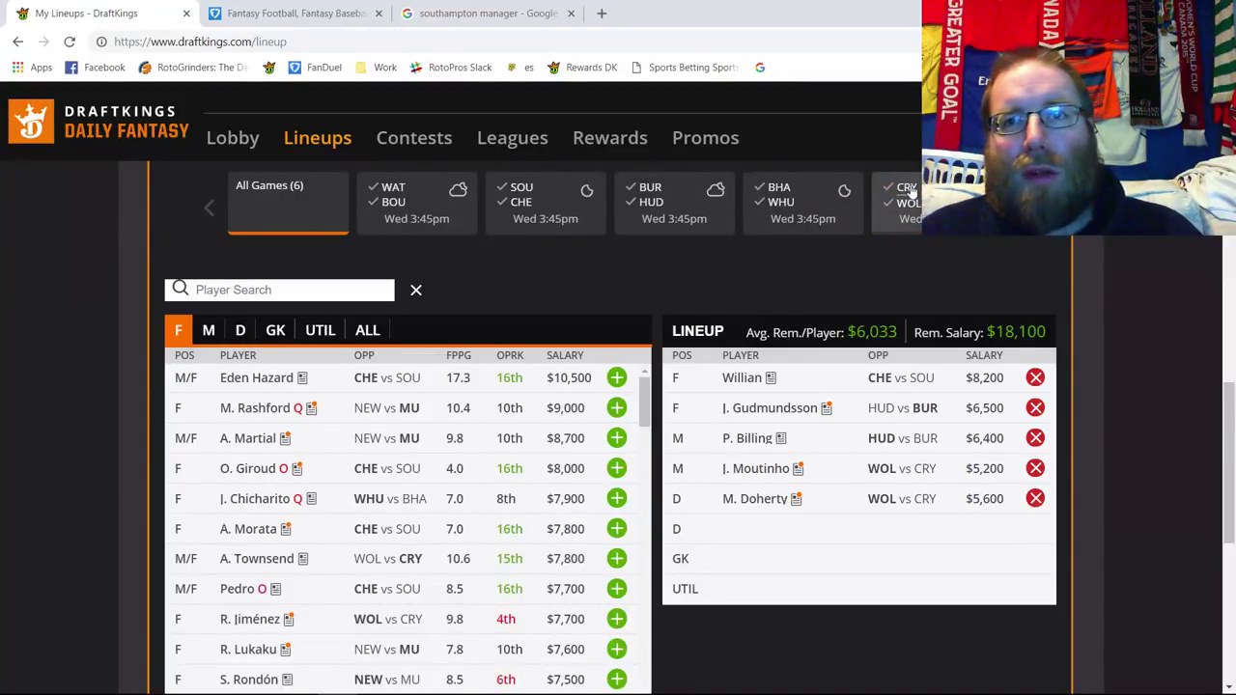